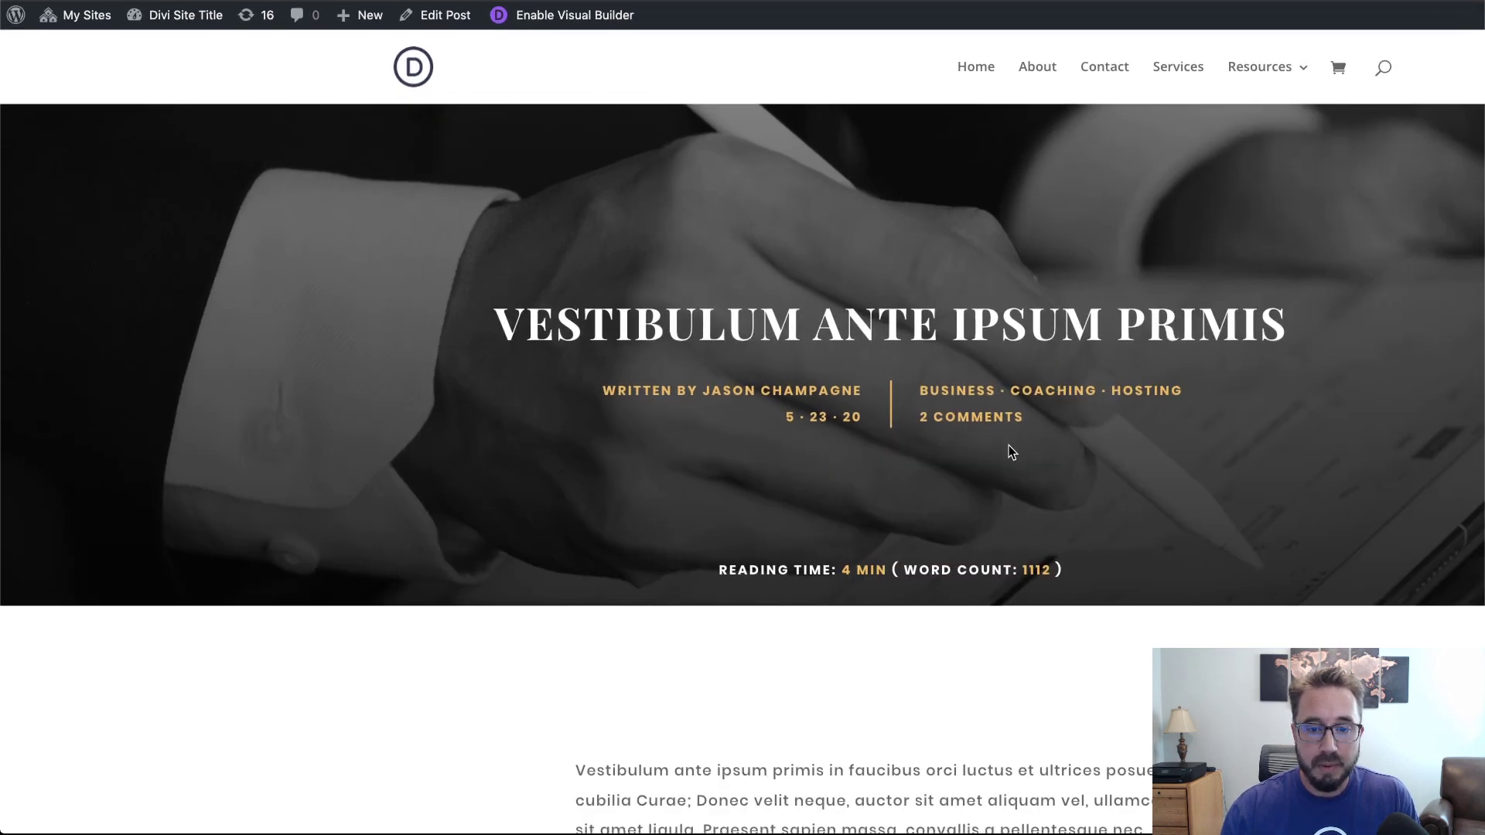
Step: Examine the blog post header with its title, post metadata, reading time and word count
{"action": "scroll", "coordinate": [1010, 449], "scroll_direction": "down", "scroll_amount": 3}
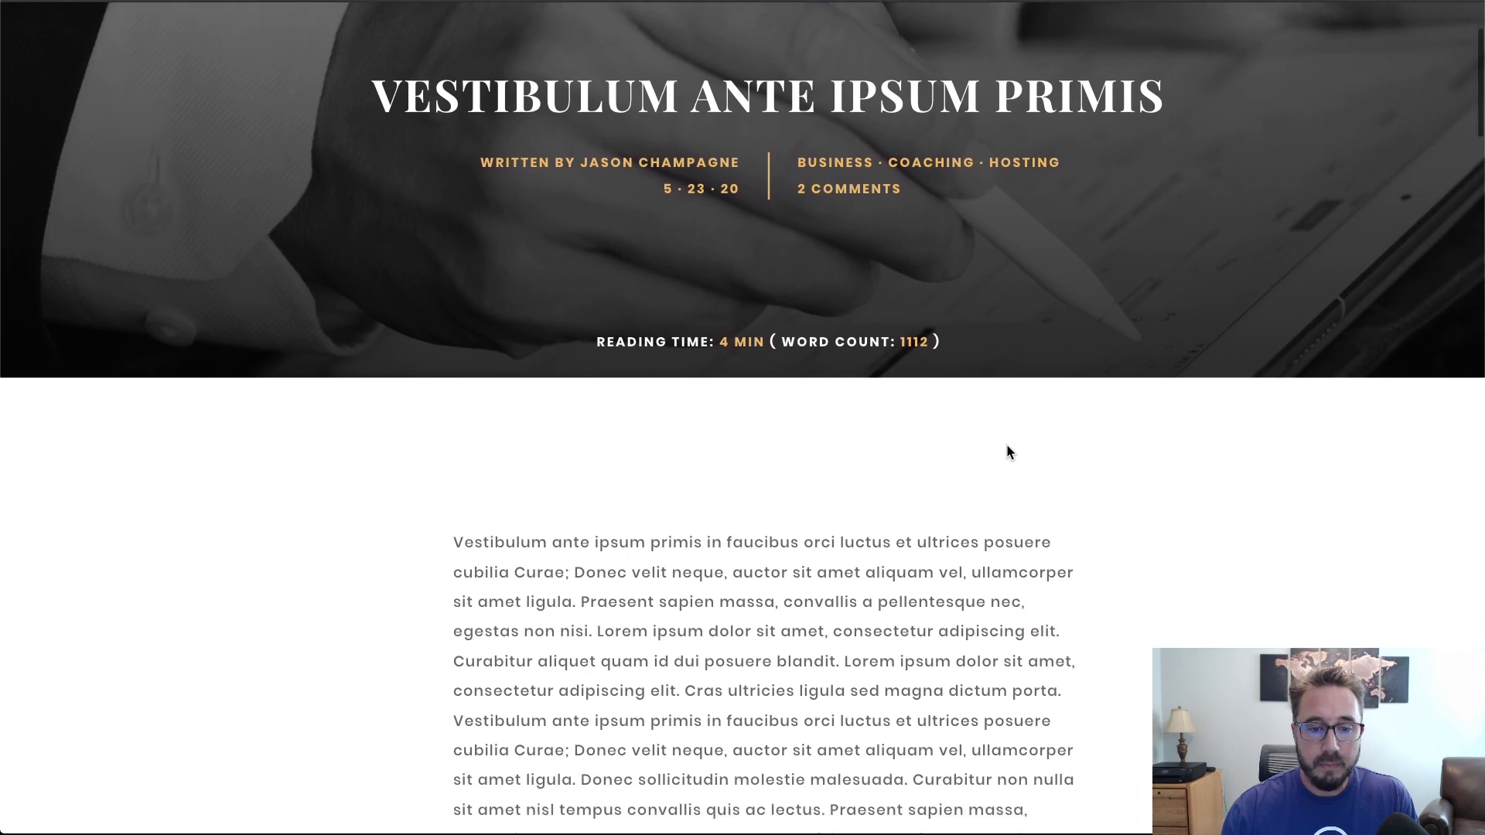
{"action": "scroll", "coordinate": [1008, 451], "scroll_direction": "down", "scroll_amount": 1}
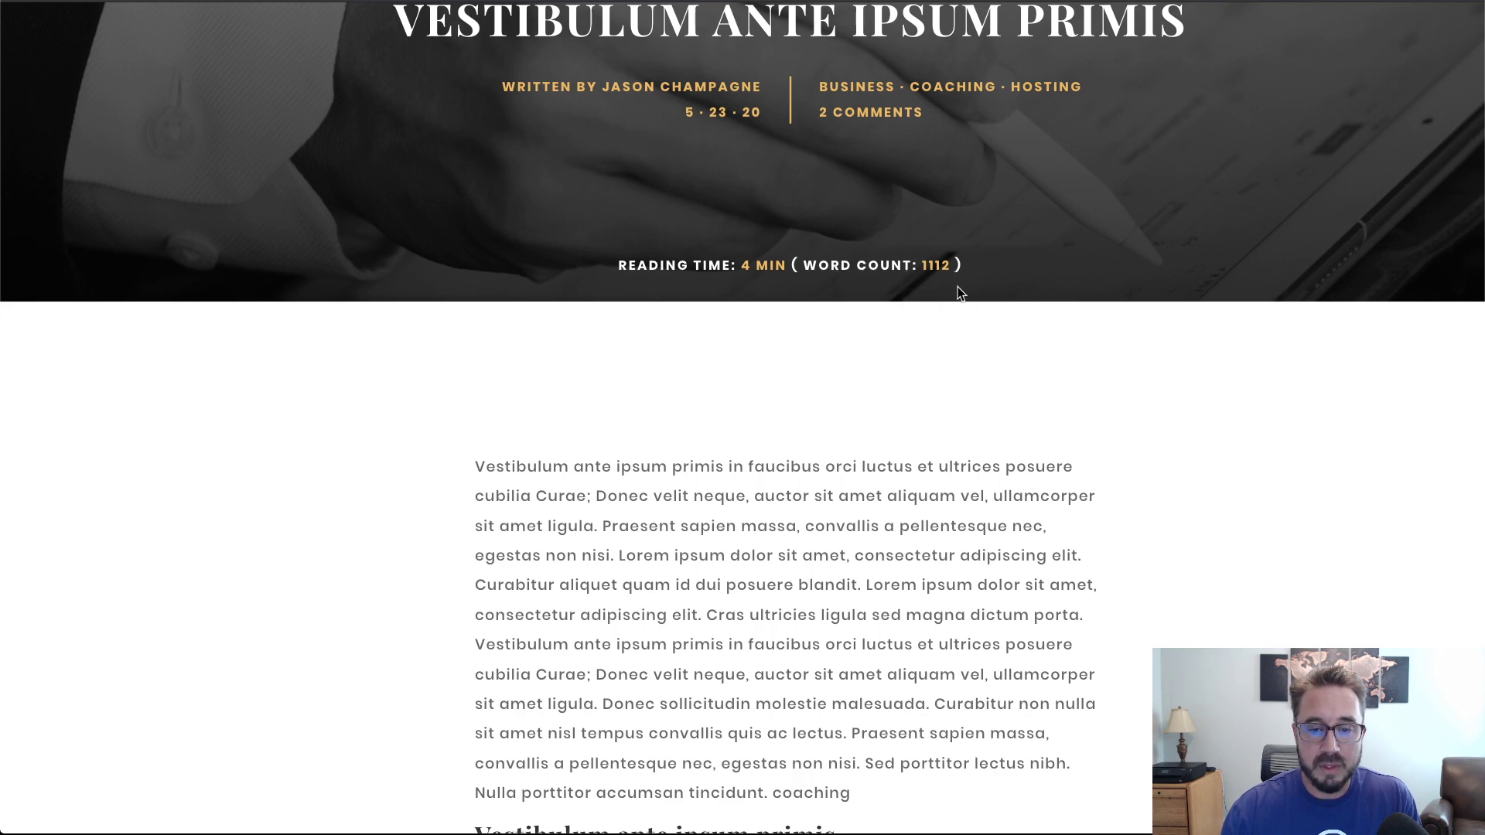
{"action": "scroll", "coordinate": [996, 338], "scroll_direction": "up", "scroll_amount": 3}
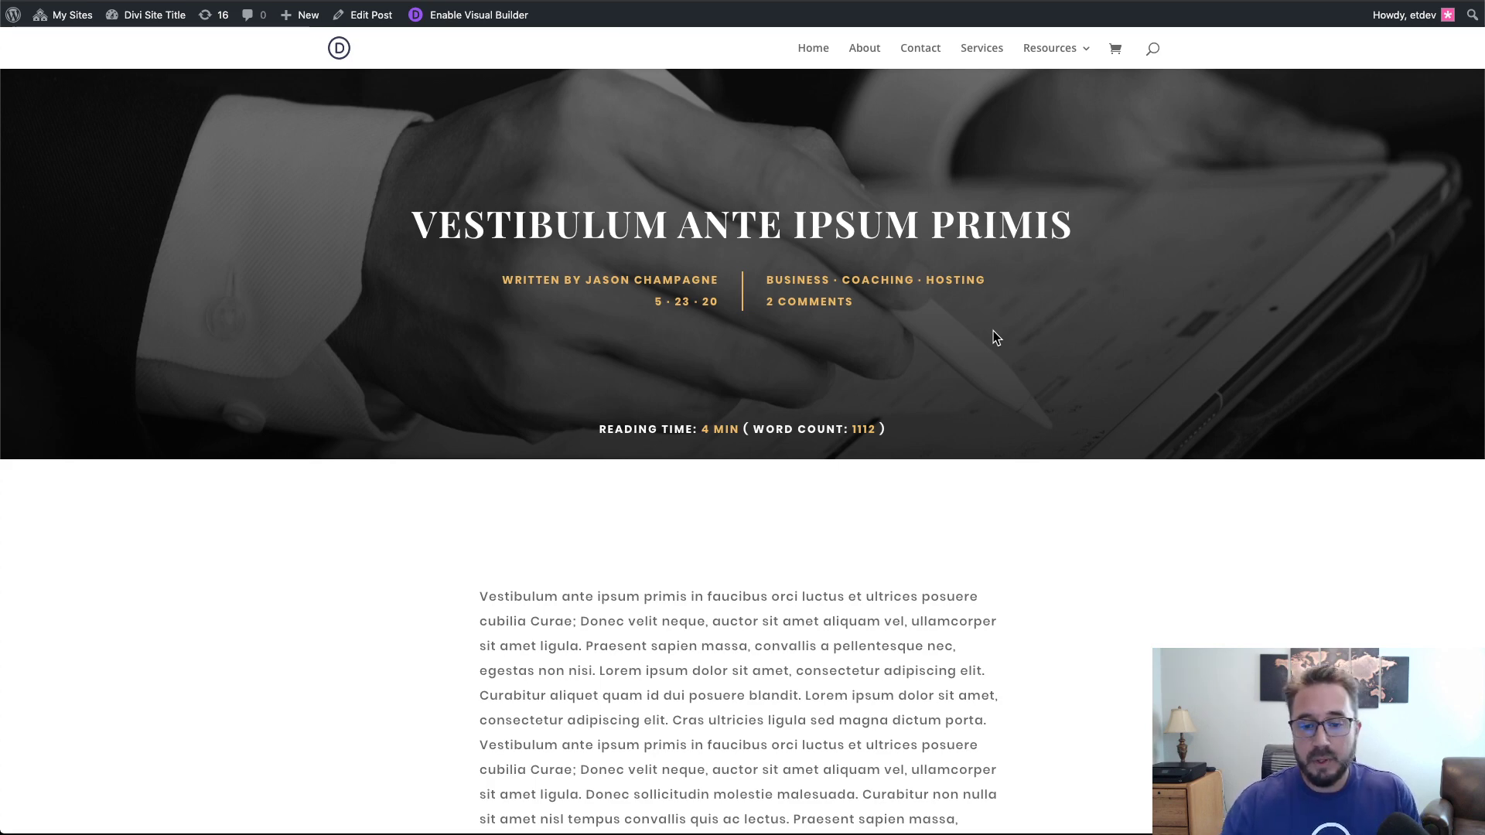
{"action": "scroll", "coordinate": [998, 352], "scroll_direction": "down", "scroll_amount": 3}
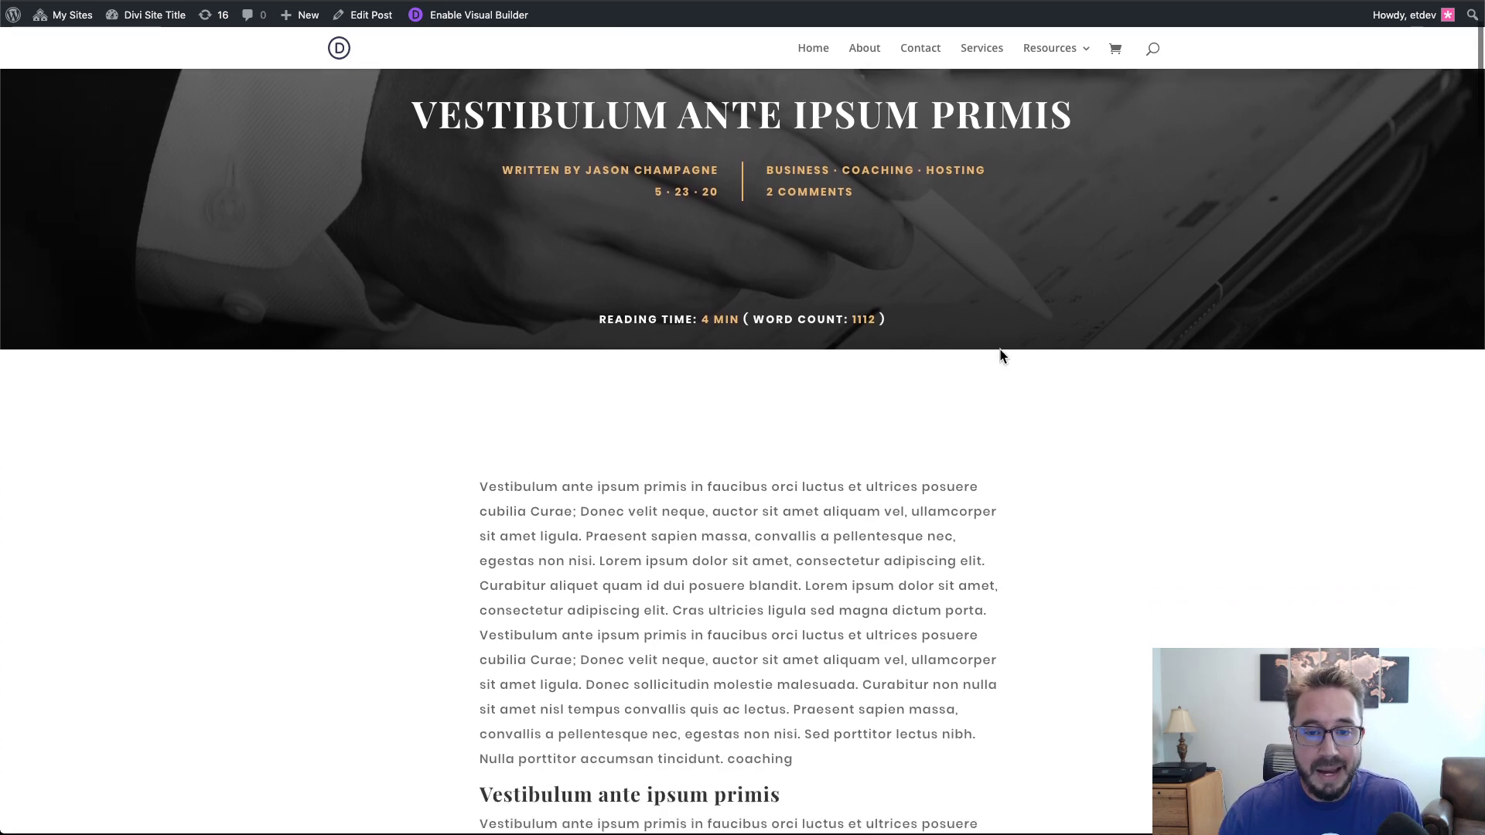
{"action": "scroll", "coordinate": [1001, 356], "scroll_direction": "down", "scroll_amount": 1}
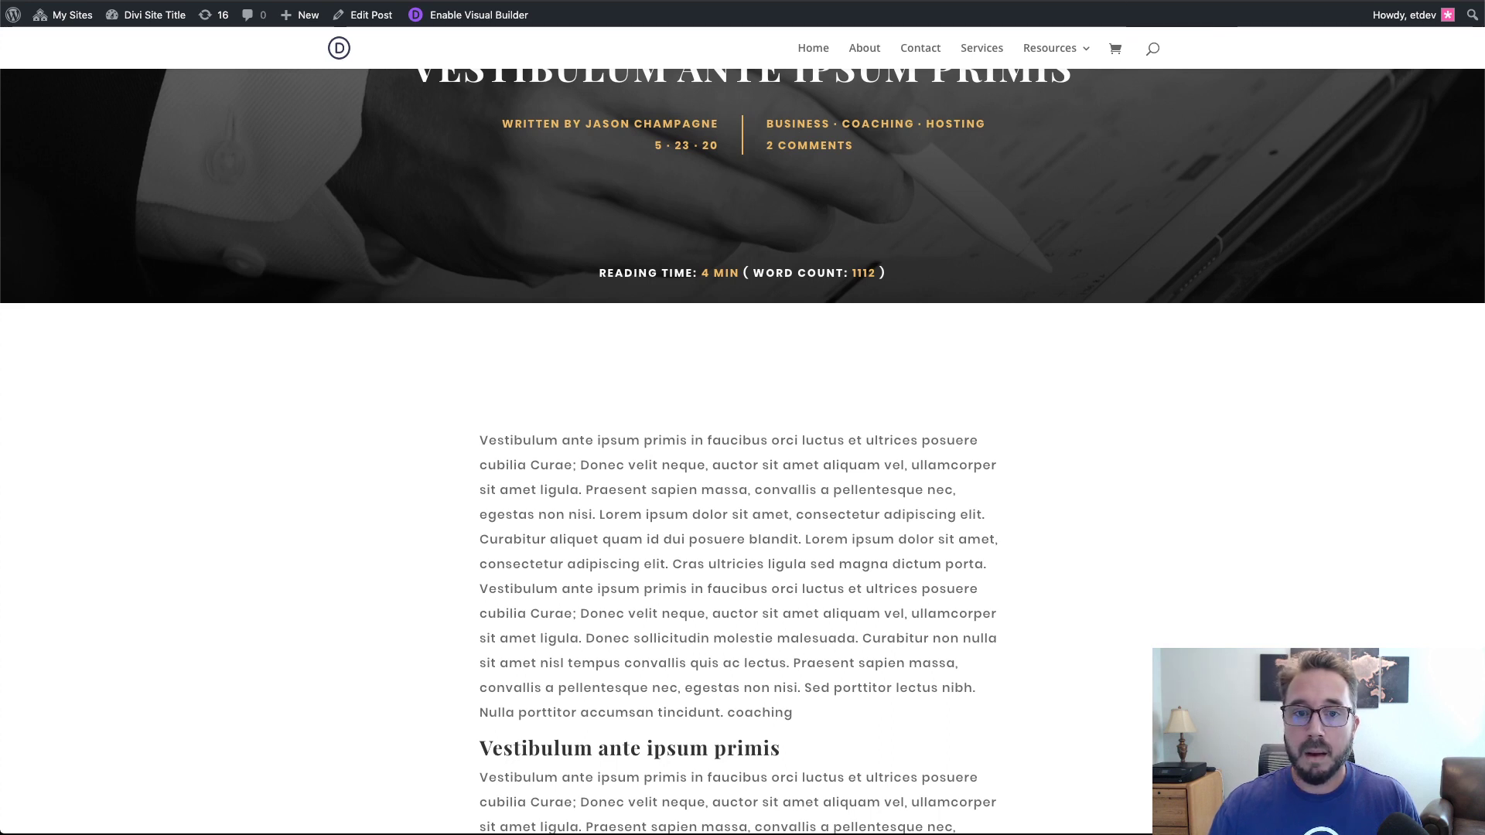
{"action": "scroll", "coordinate": [1130, 165], "scroll_direction": "up", "scroll_amount": 3}
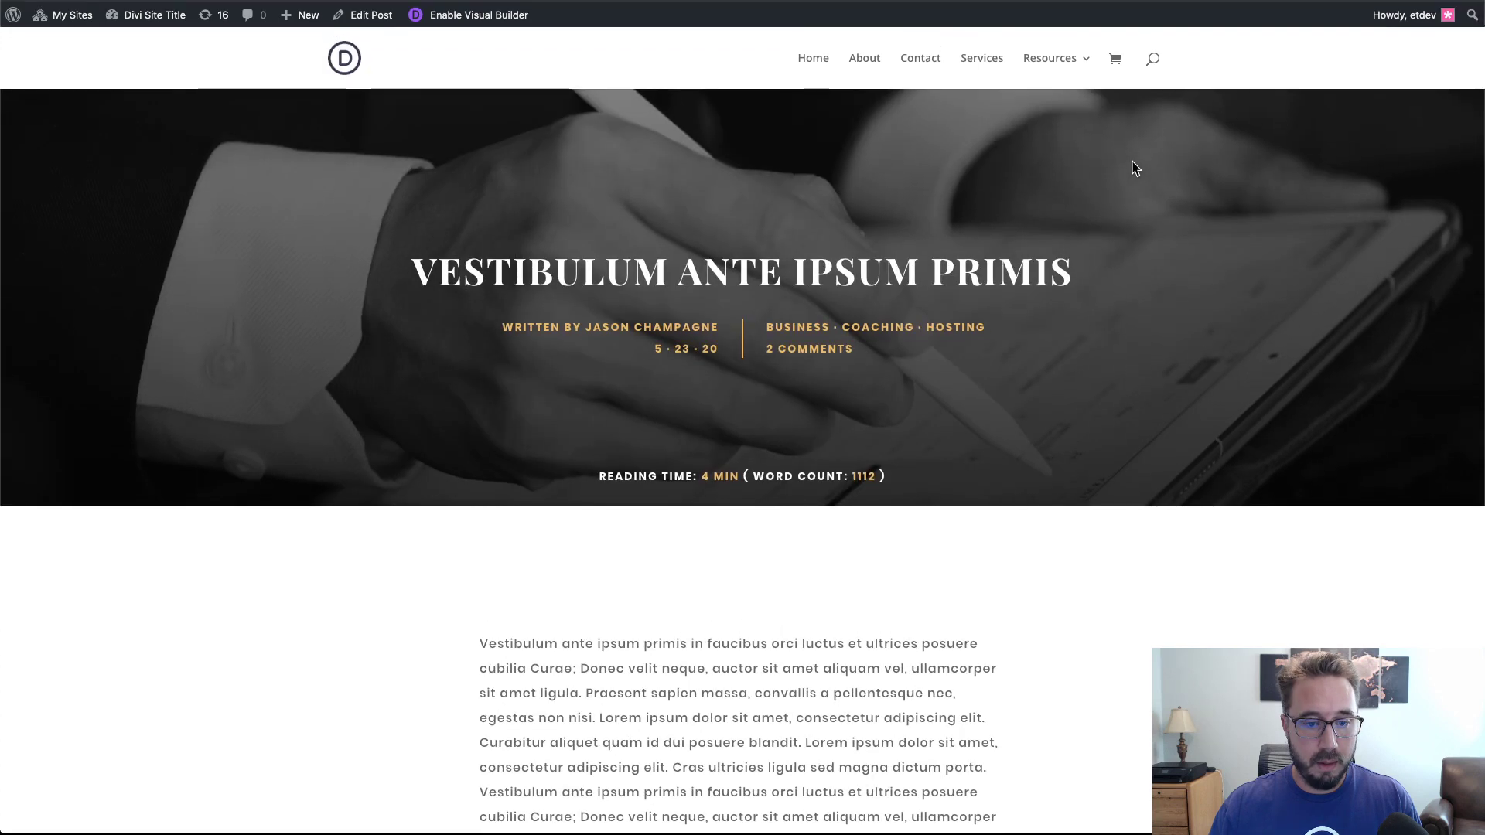
{"action": "scroll", "coordinate": [1135, 168], "scroll_direction": "down", "scroll_amount": 3}
{"action": "scroll", "coordinate": [1135, 168], "scroll_direction": "up", "scroll_amount": 3}
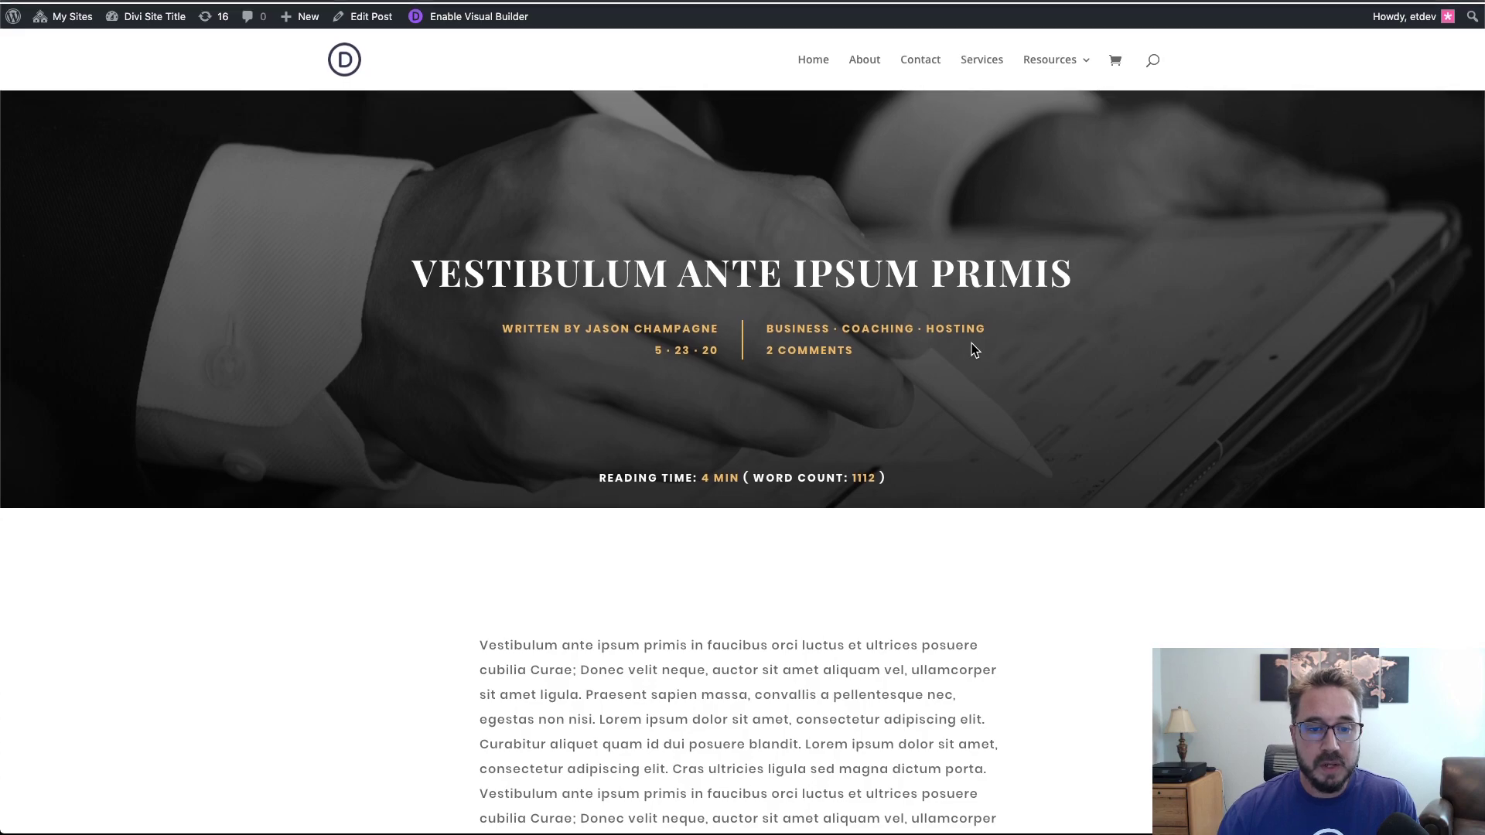
Step: Look through the full body of the blog post to gauge its length against the displayed reading time
{"action": "scroll", "coordinate": [973, 349], "scroll_direction": "down", "scroll_amount": 3}
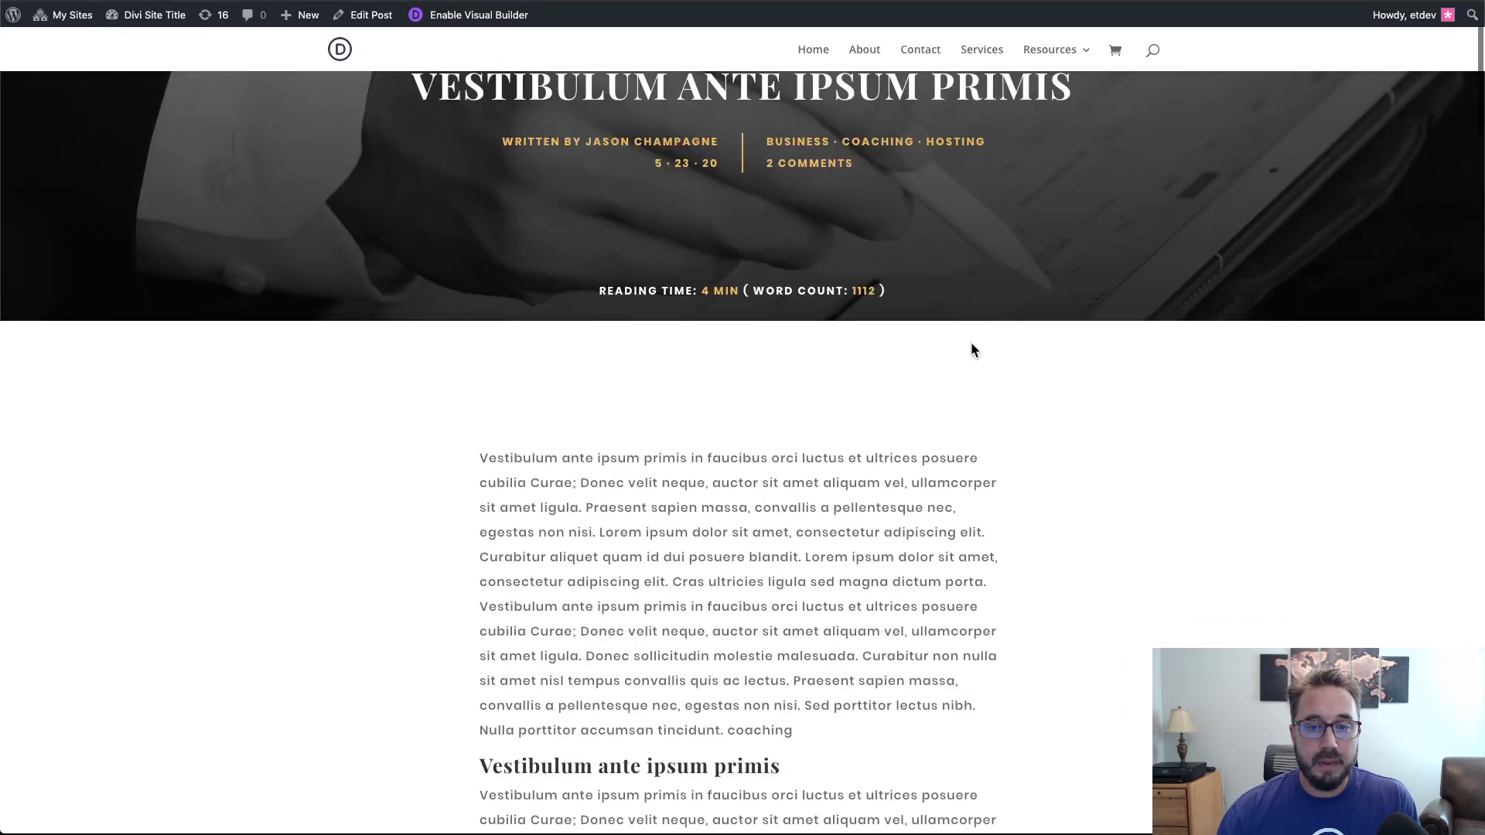
{"action": "scroll", "coordinate": [973, 350], "scroll_direction": "down", "scroll_amount": 12}
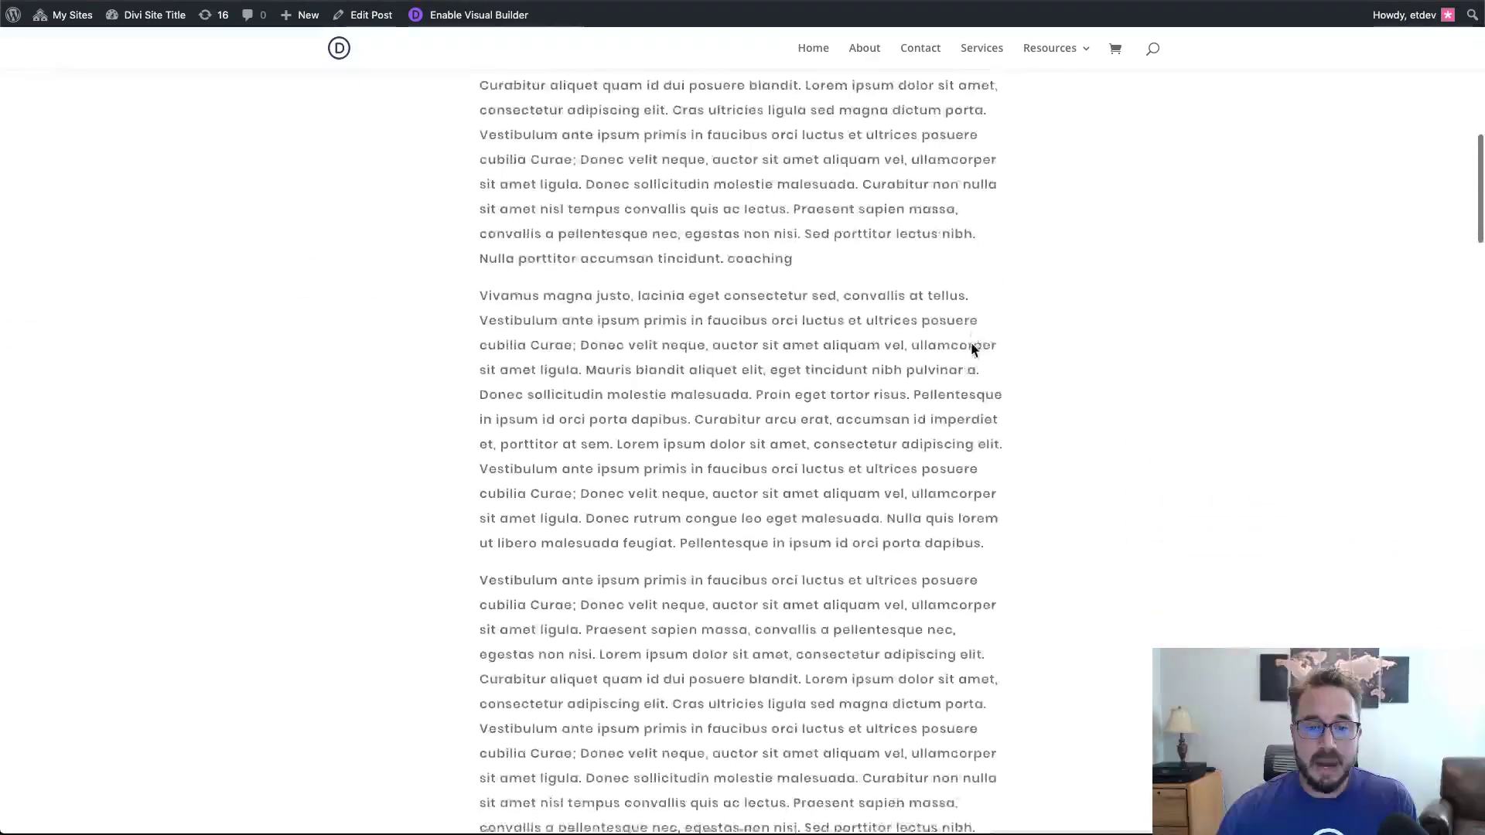
{"action": "scroll", "coordinate": [973, 350], "scroll_direction": "up", "scroll_amount": 10}
{"action": "scroll", "coordinate": [973, 350], "scroll_direction": "down", "scroll_amount": 4}
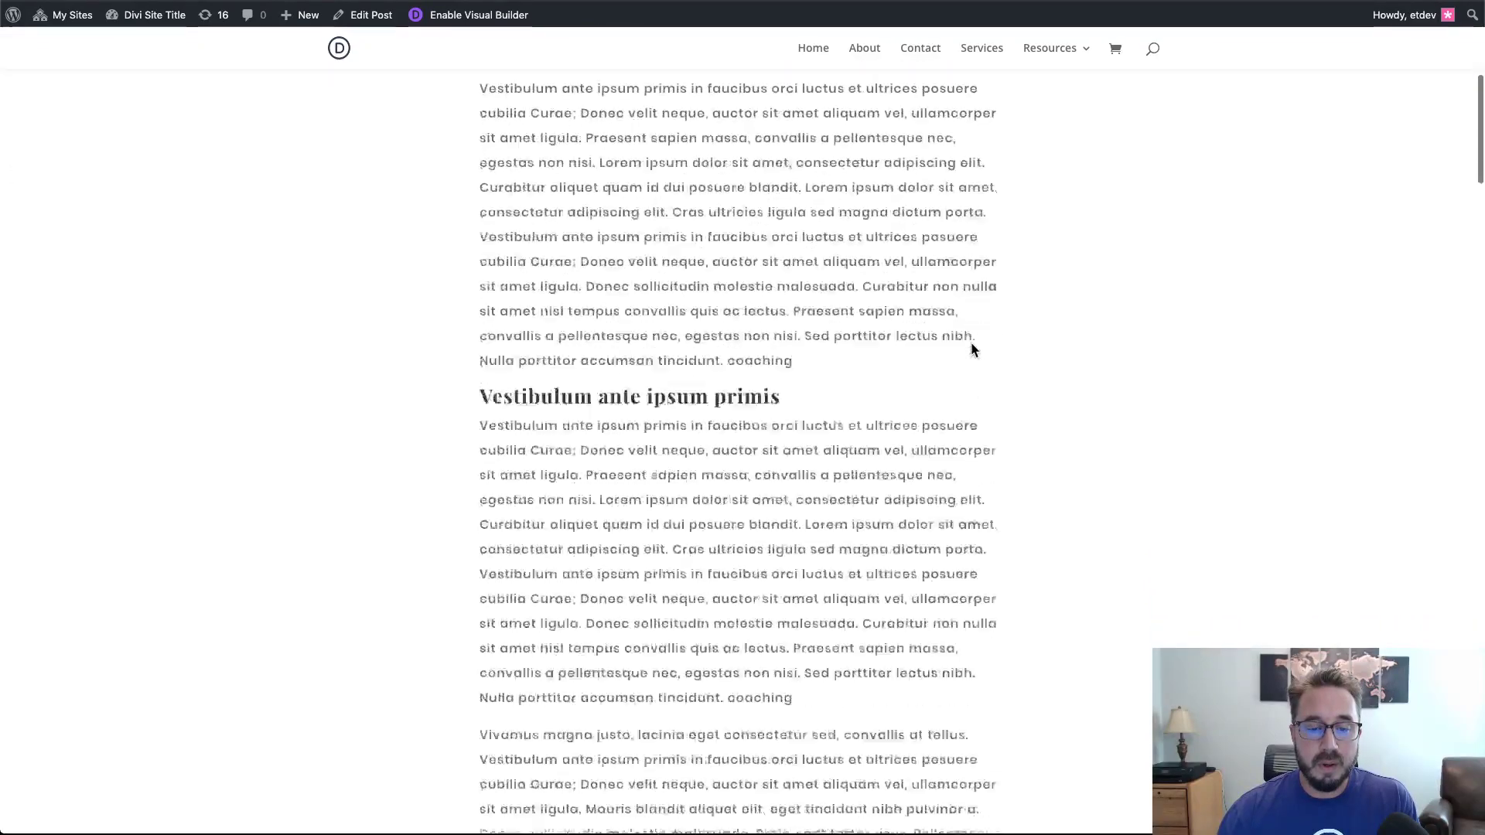
{"action": "scroll", "coordinate": [973, 349], "scroll_direction": "down", "scroll_amount": 8}
{"action": "scroll", "coordinate": [972, 350], "scroll_direction": "down", "scroll_amount": 10}
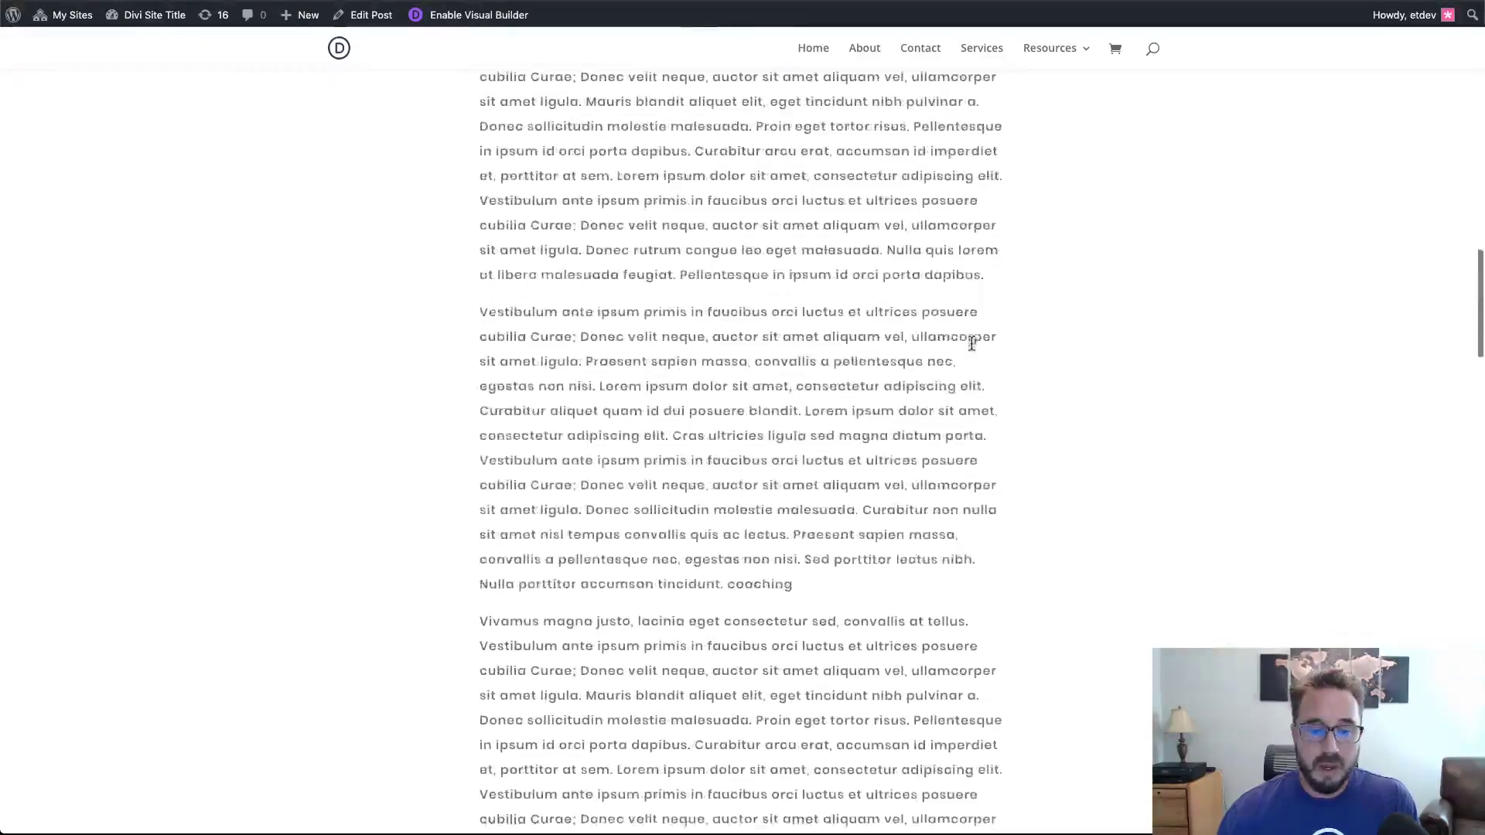
{"action": "scroll", "coordinate": [973, 342], "scroll_direction": "up", "scroll_amount": 15}
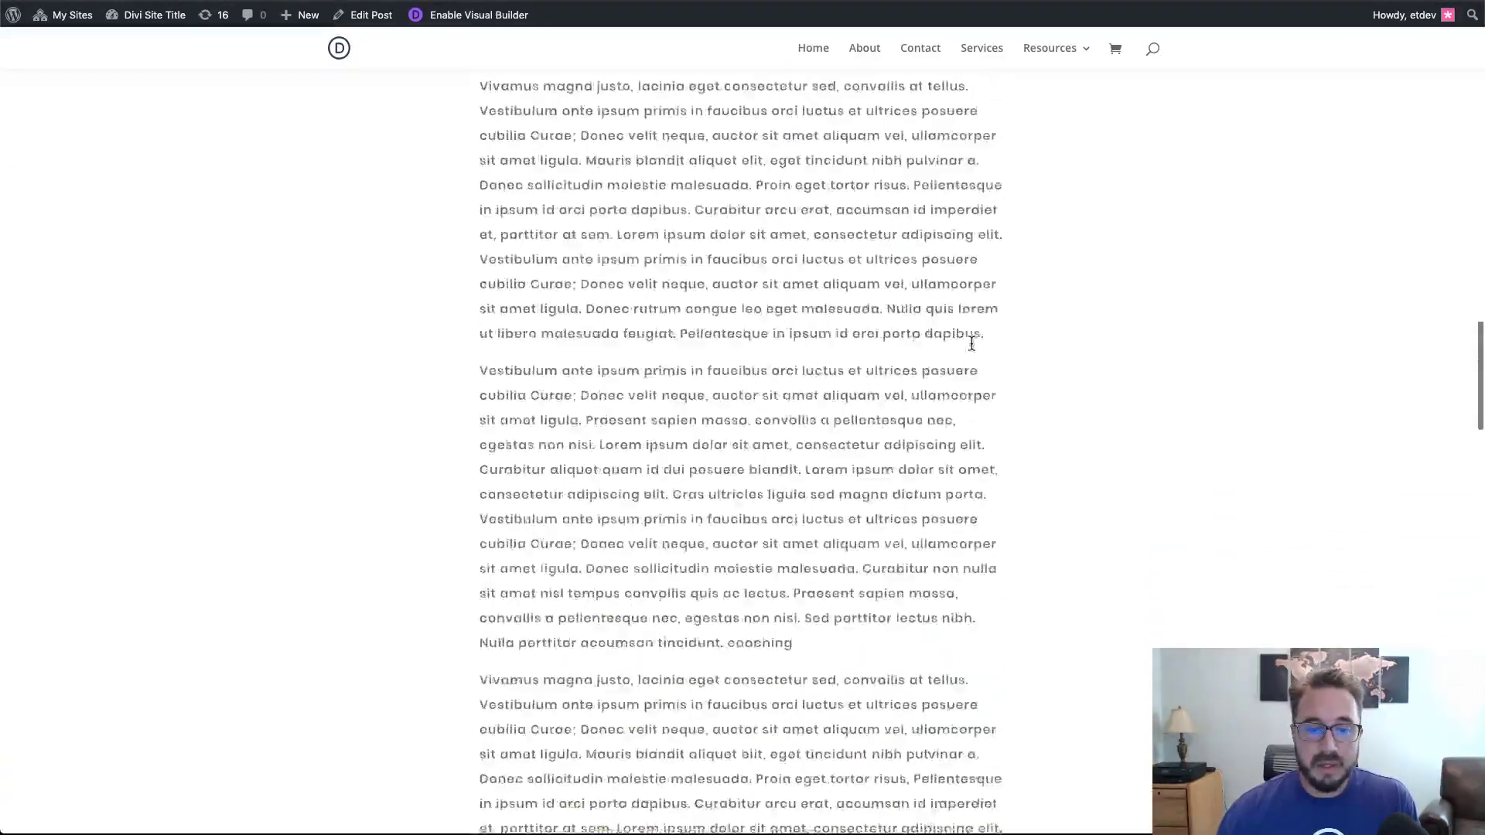
{"action": "scroll", "coordinate": [973, 342], "scroll_direction": "up", "scroll_amount": 10}
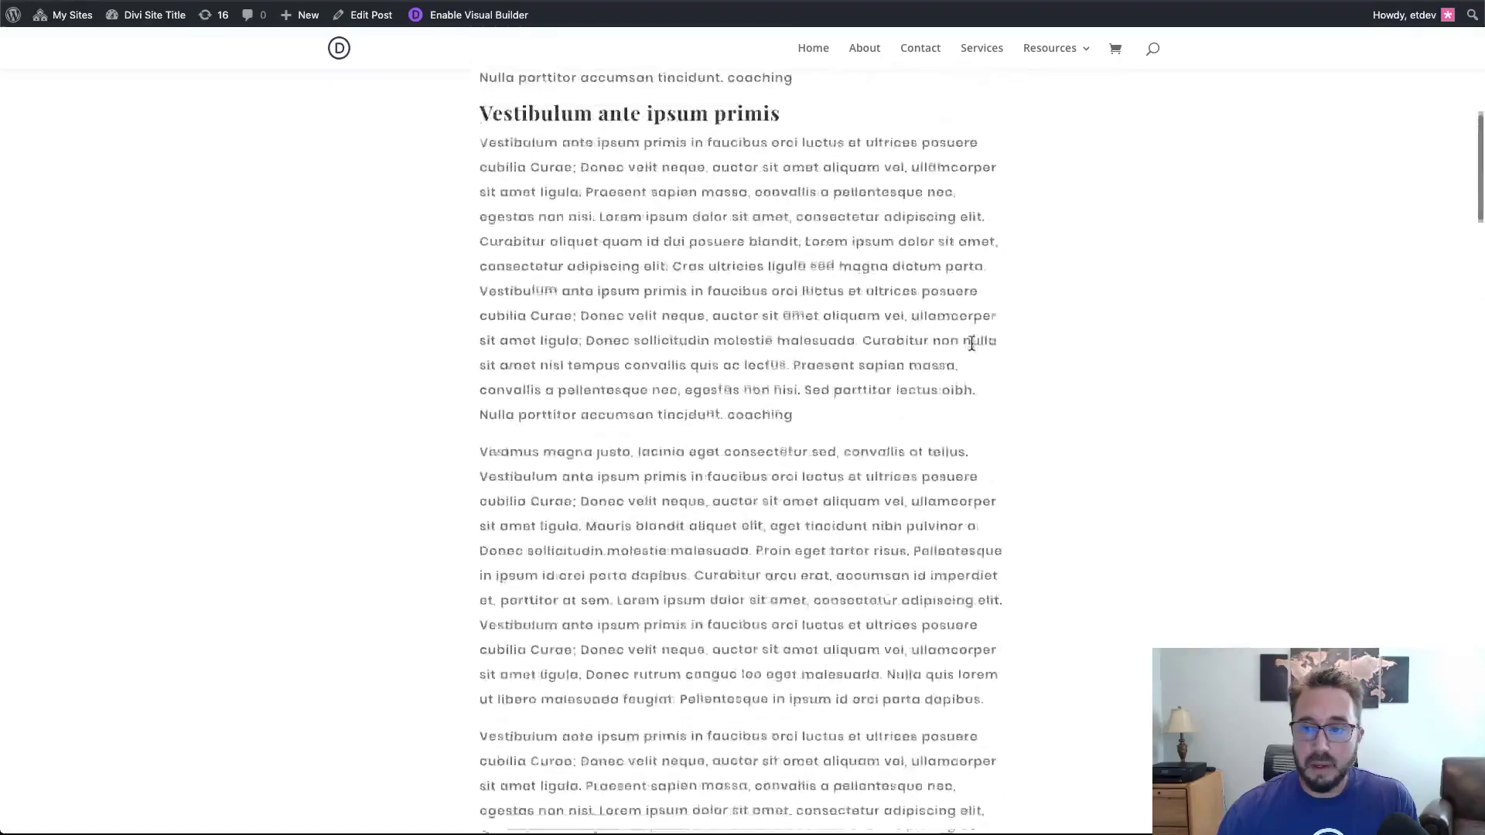
{"action": "scroll", "coordinate": [972, 351], "scroll_direction": "up", "scroll_amount": 1}
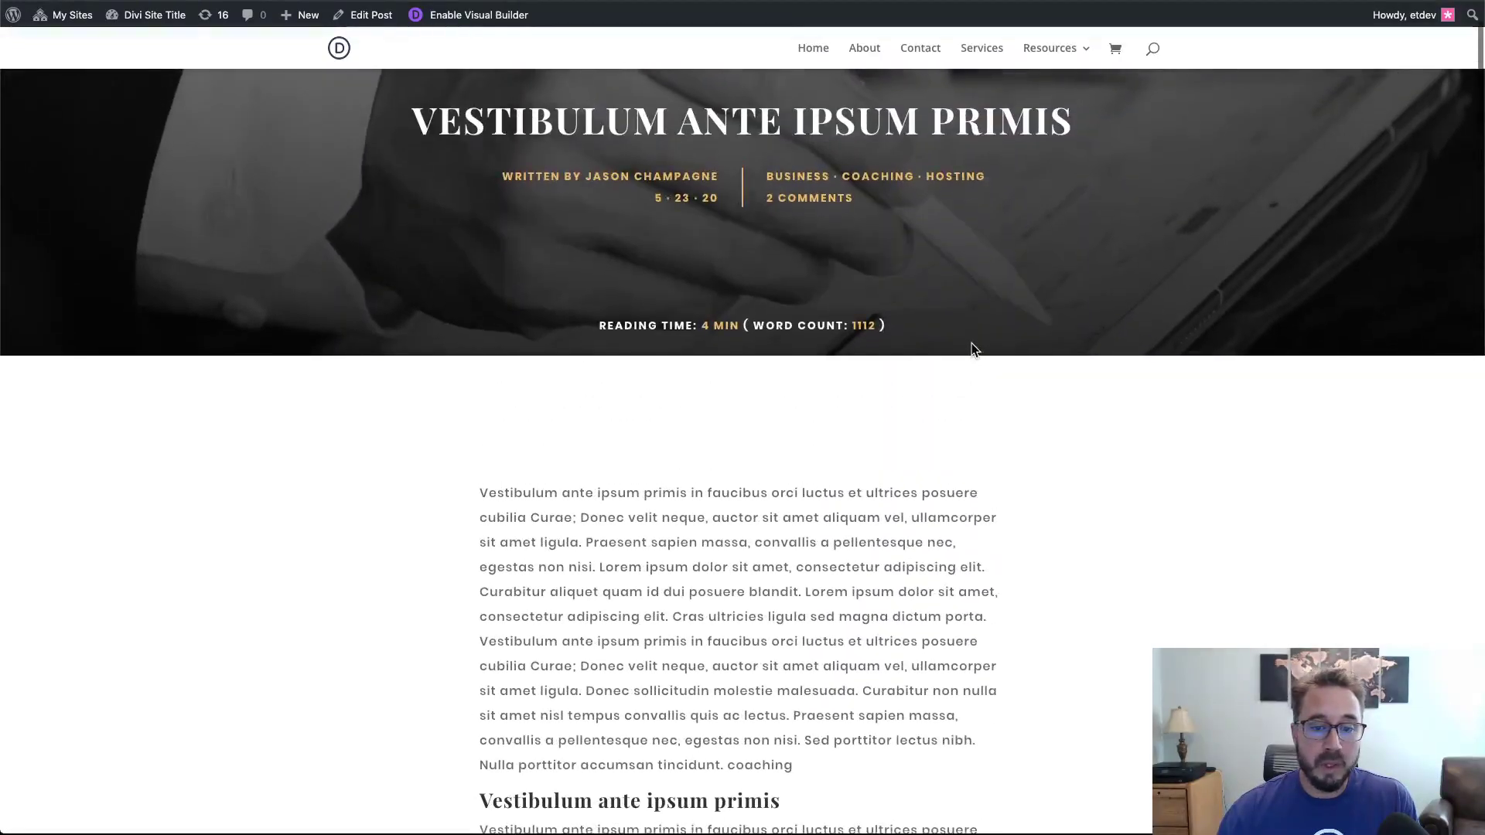
{"action": "scroll", "coordinate": [973, 350], "scroll_direction": "down", "scroll_amount": 2}
{"action": "scroll", "coordinate": [972, 350], "scroll_direction": "down", "scroll_amount": 10}
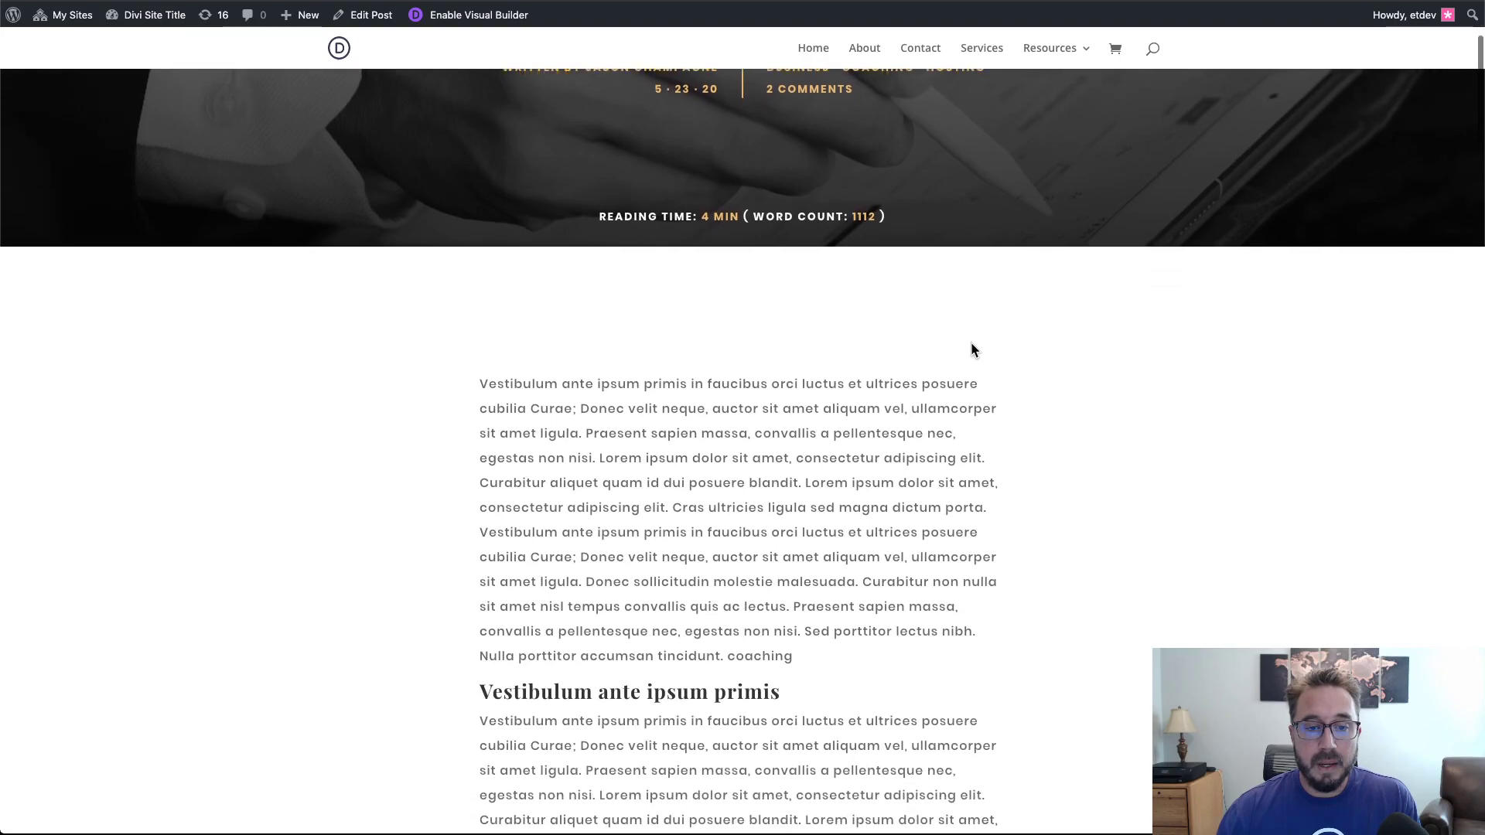
{"action": "scroll", "coordinate": [972, 350], "scroll_direction": "down", "scroll_amount": 5}
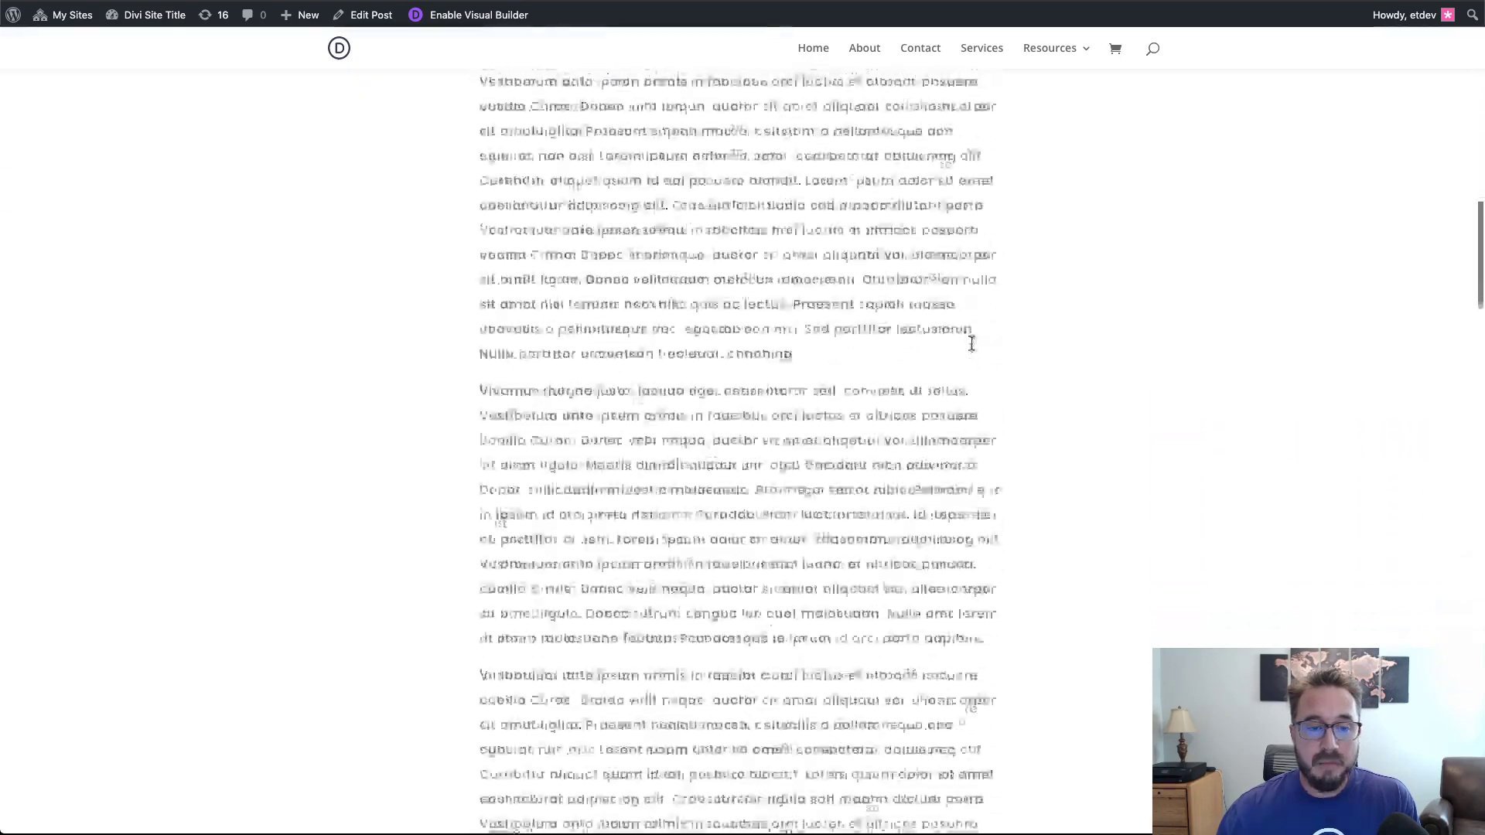
{"action": "scroll", "coordinate": [973, 343], "scroll_direction": "up", "scroll_amount": 12}
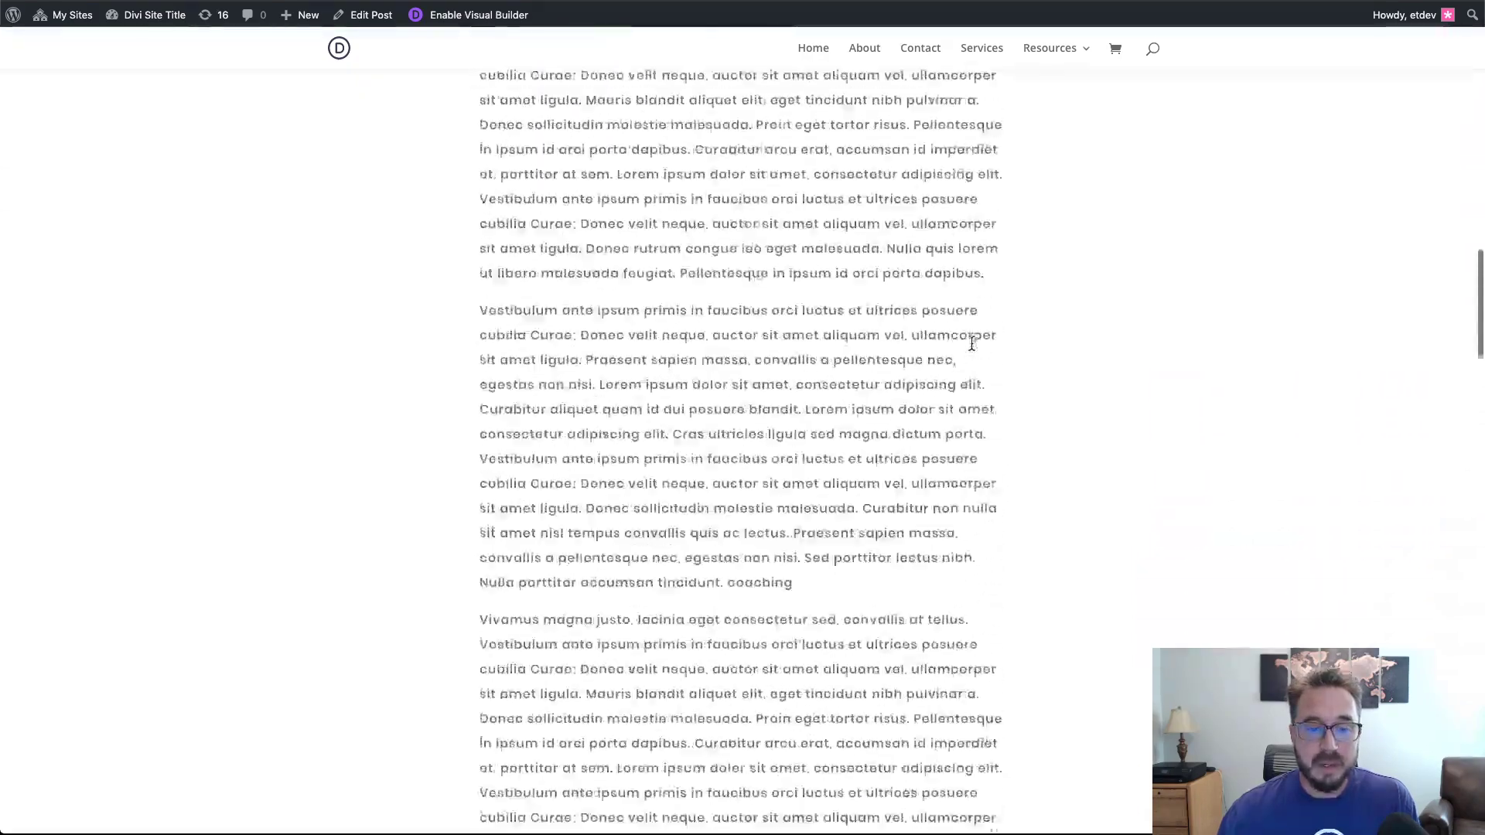
{"action": "scroll", "coordinate": [972, 344], "scroll_direction": "up", "scroll_amount": 7}
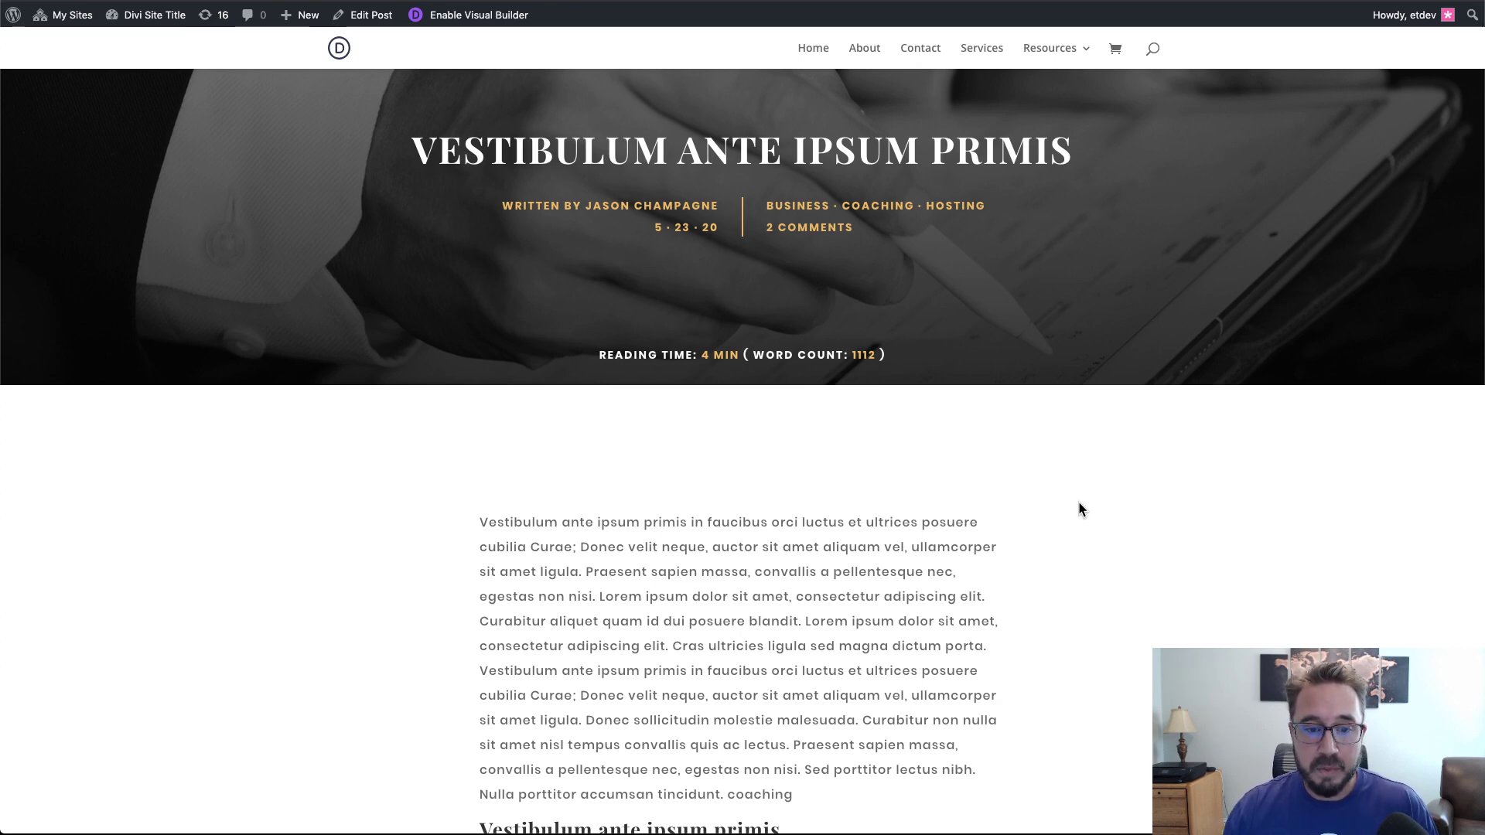
Step: Examine how the reading time line sits between the post header and the start of the article text
{"action": "scroll", "coordinate": [1080, 507], "scroll_direction": "down", "scroll_amount": 2}
{"action": "scroll", "coordinate": [1080, 507], "scroll_direction": "up", "scroll_amount": 2}
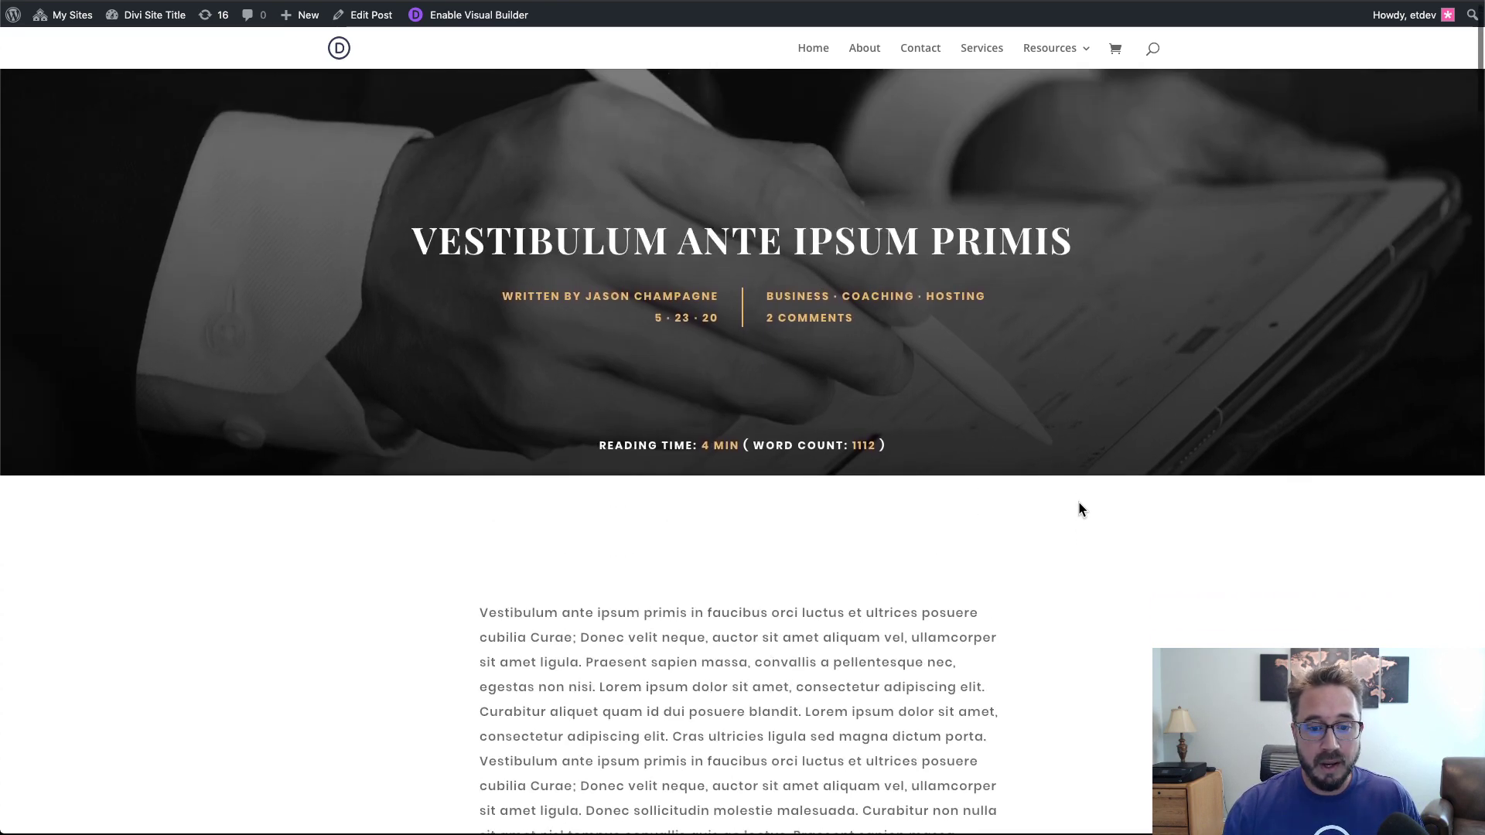
{"action": "scroll", "coordinate": [1080, 509], "scroll_direction": "down", "scroll_amount": 2}
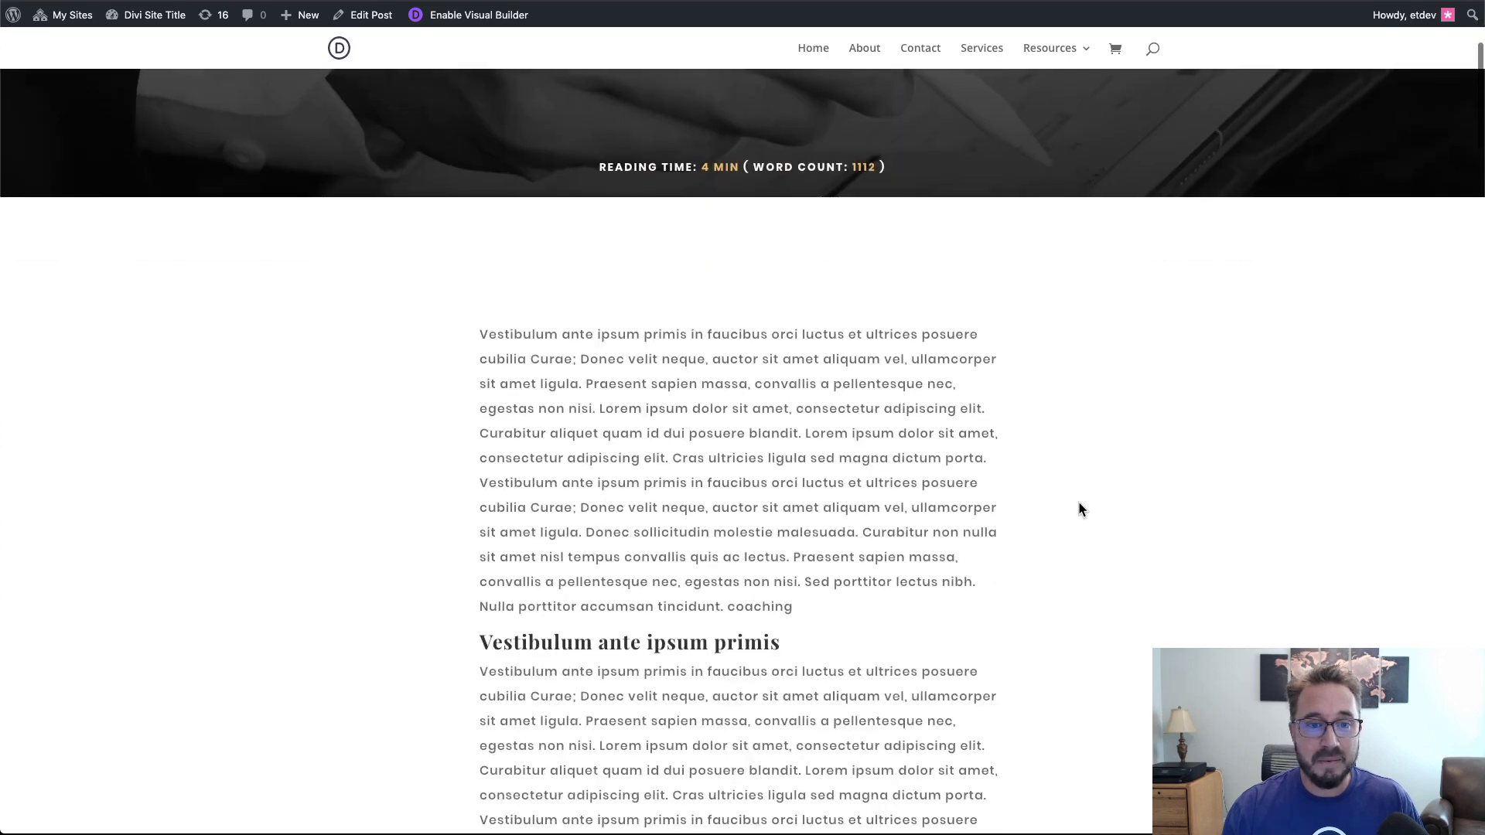
{"action": "scroll", "coordinate": [1080, 509], "scroll_direction": "up", "scroll_amount": 3}
{"action": "scroll", "coordinate": [1079, 509], "scroll_direction": "down", "scroll_amount": 3}
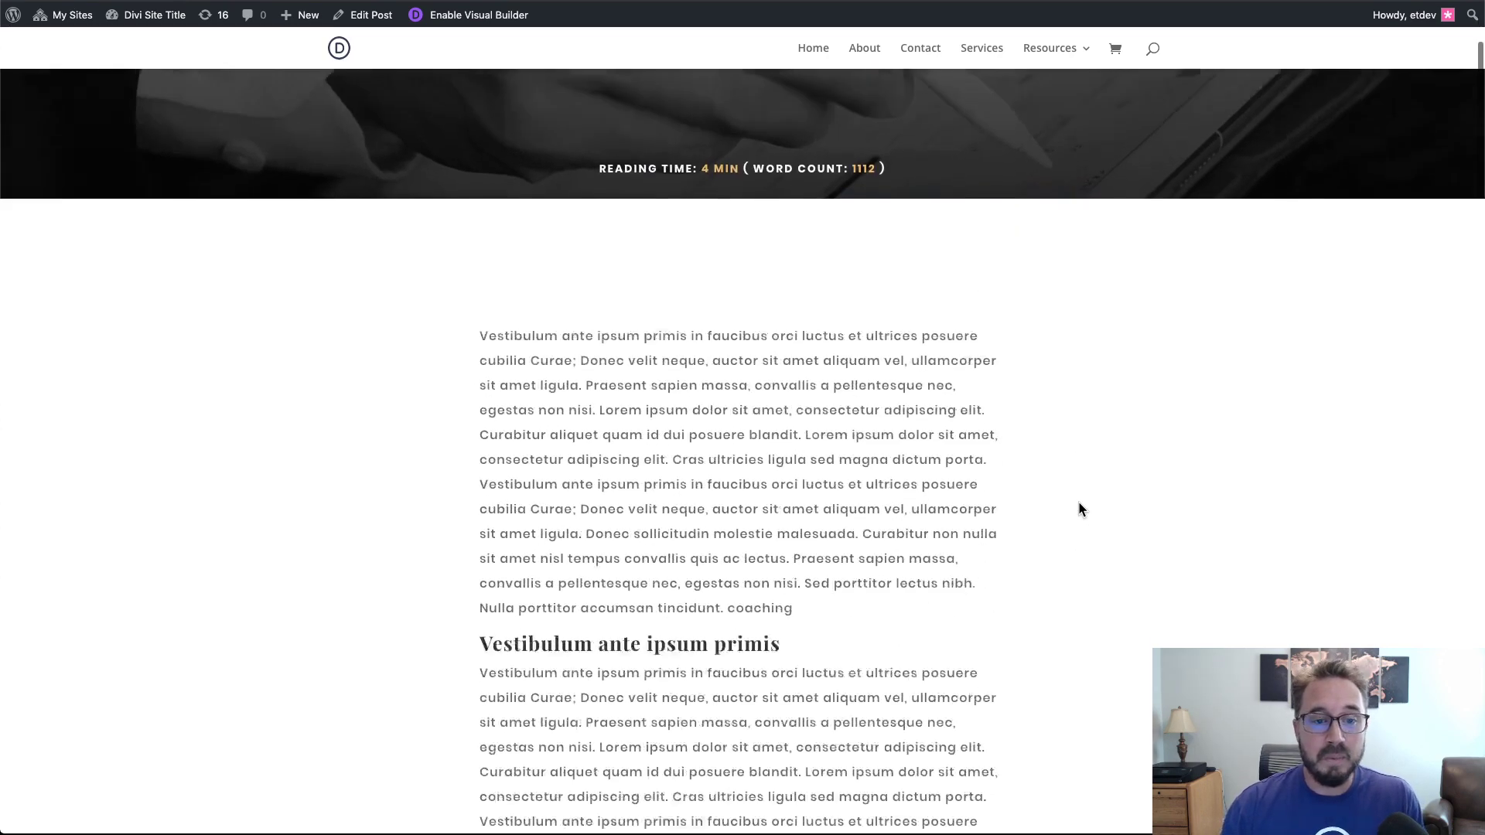
{"action": "scroll", "coordinate": [1080, 509], "scroll_direction": "up", "scroll_amount": 5}
{"action": "scroll", "coordinate": [1080, 508], "scroll_direction": "down", "scroll_amount": 3}
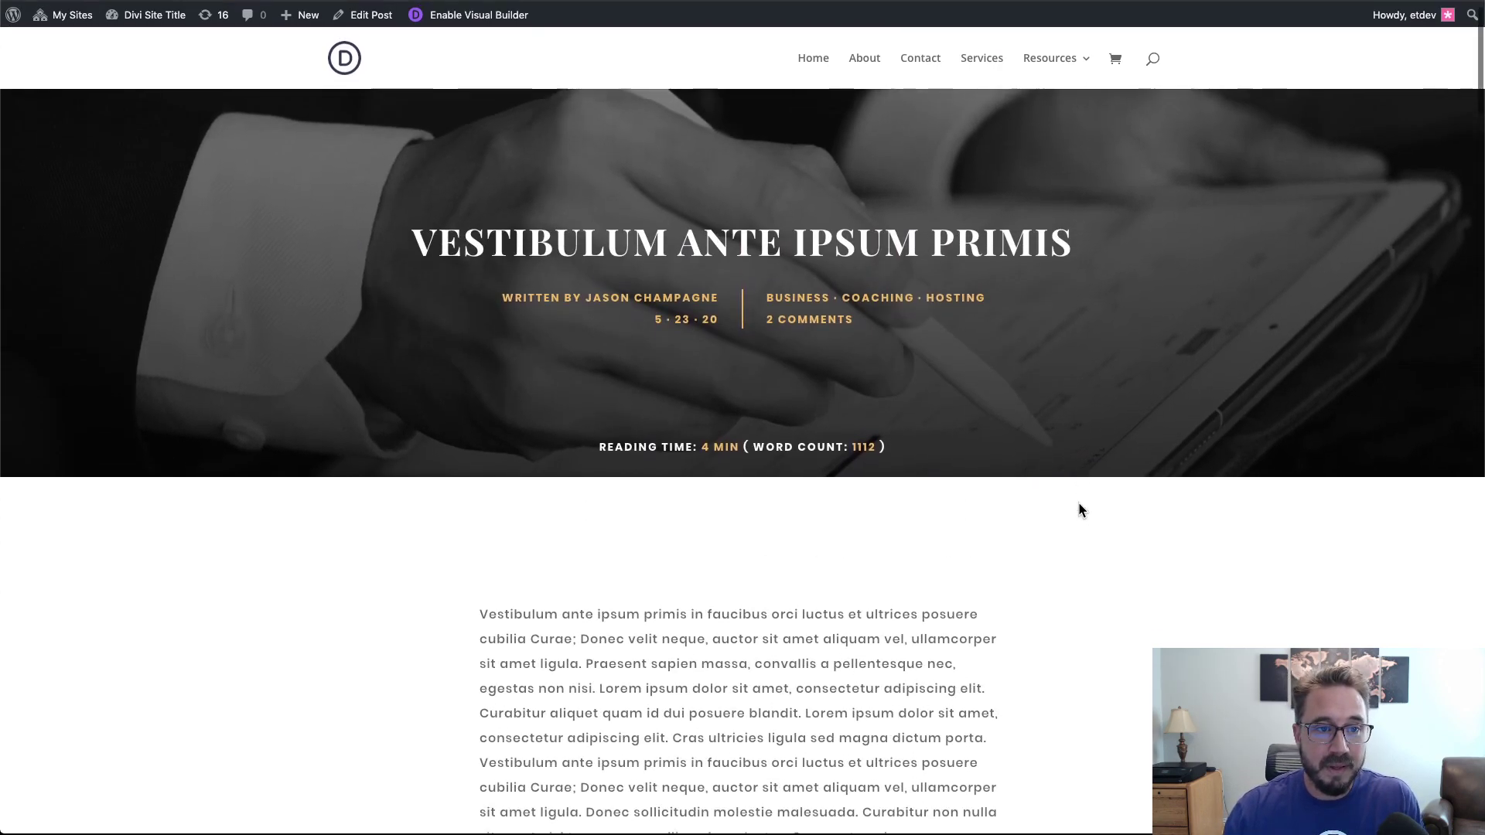
{"action": "scroll", "coordinate": [1079, 509], "scroll_direction": "up", "scroll_amount": 2}
{"action": "scroll", "coordinate": [1080, 509], "scroll_direction": "up", "scroll_amount": 1}
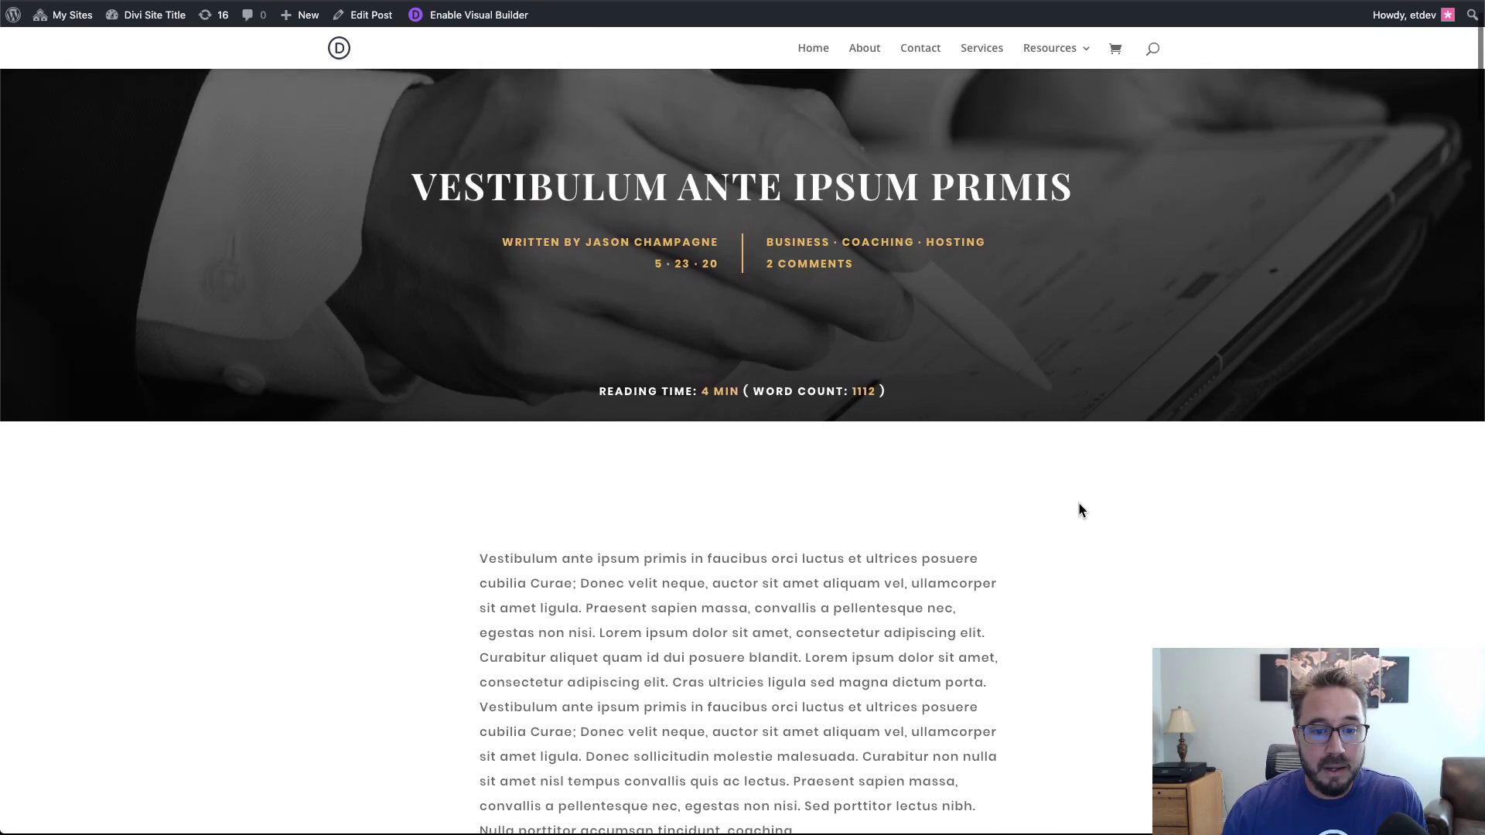
{"action": "scroll", "coordinate": [1080, 509], "scroll_direction": "down", "scroll_amount": 2}
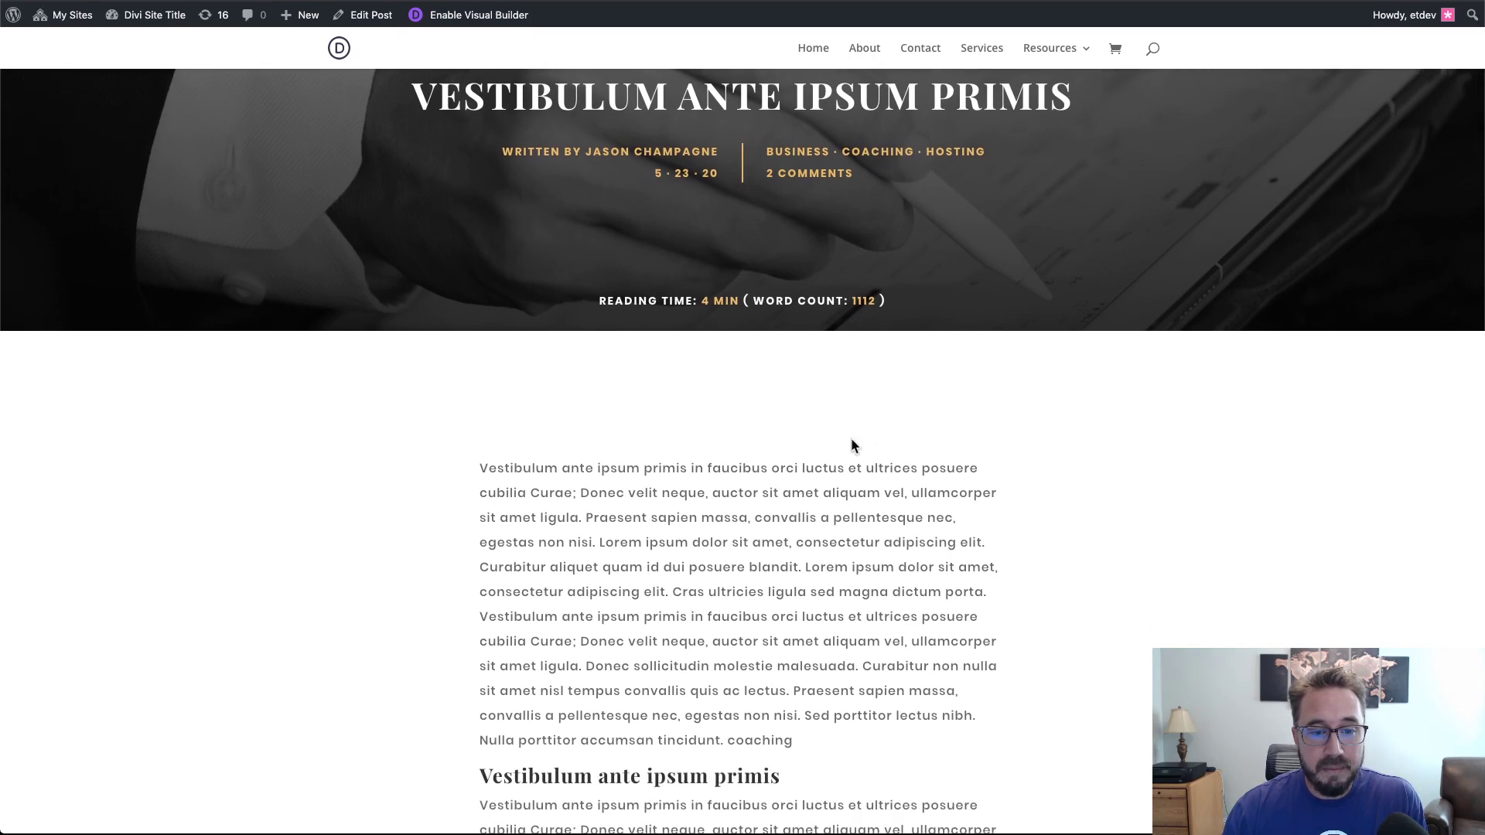
{"action": "scroll", "coordinate": [851, 441], "scroll_direction": "down", "scroll_amount": 4}
{"action": "scroll", "coordinate": [852, 441], "scroll_direction": "up", "scroll_amount": 6}
{"action": "scroll", "coordinate": [852, 442], "scroll_direction": "up", "scroll_amount": 2}
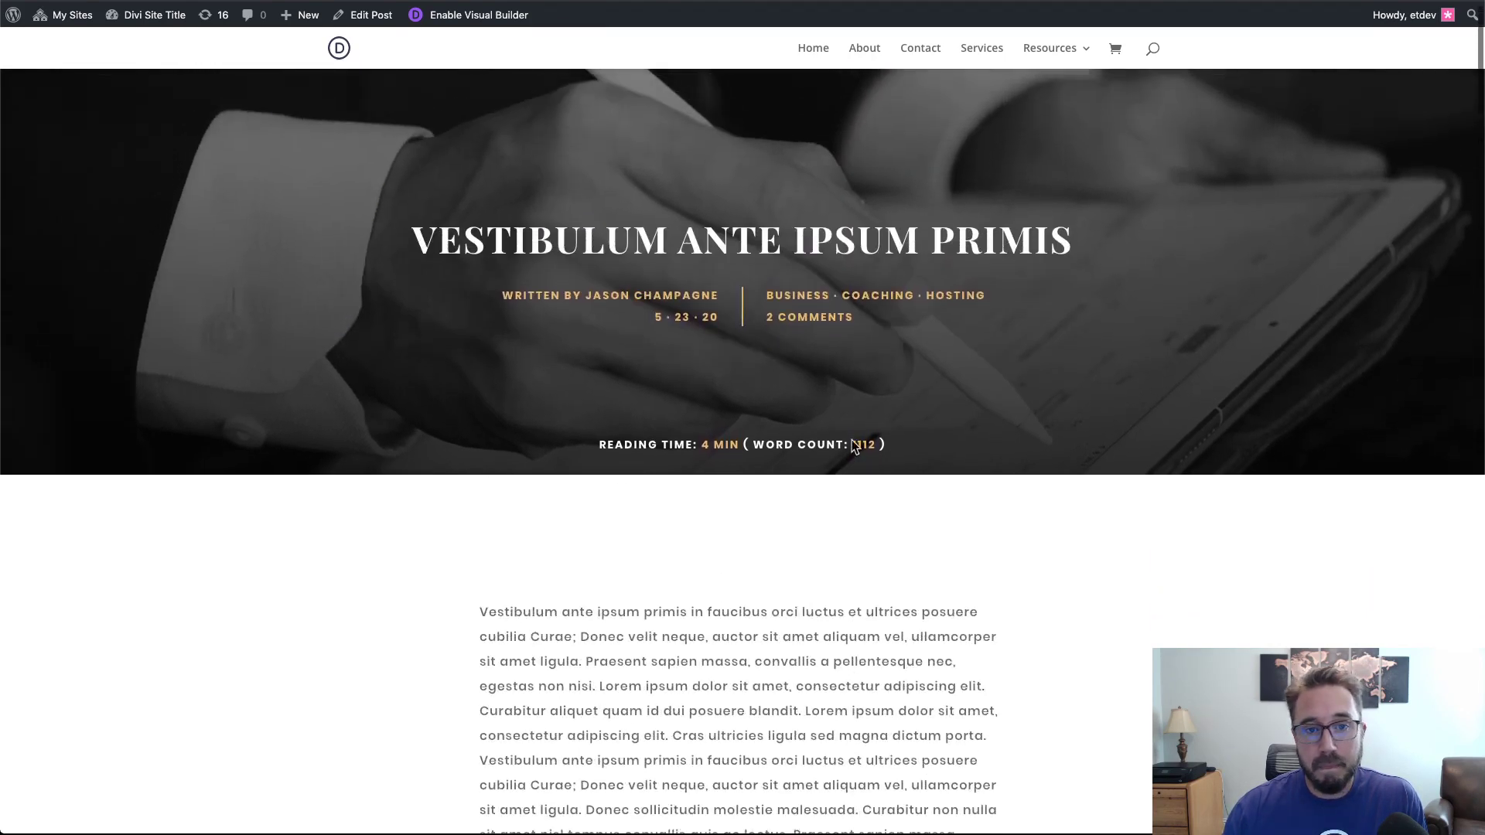
Step: Review the reading-time jQuery plugin's GitHub repository and its library page on cdnjs
{"action": "key", "text": "ctrl+Tab"}
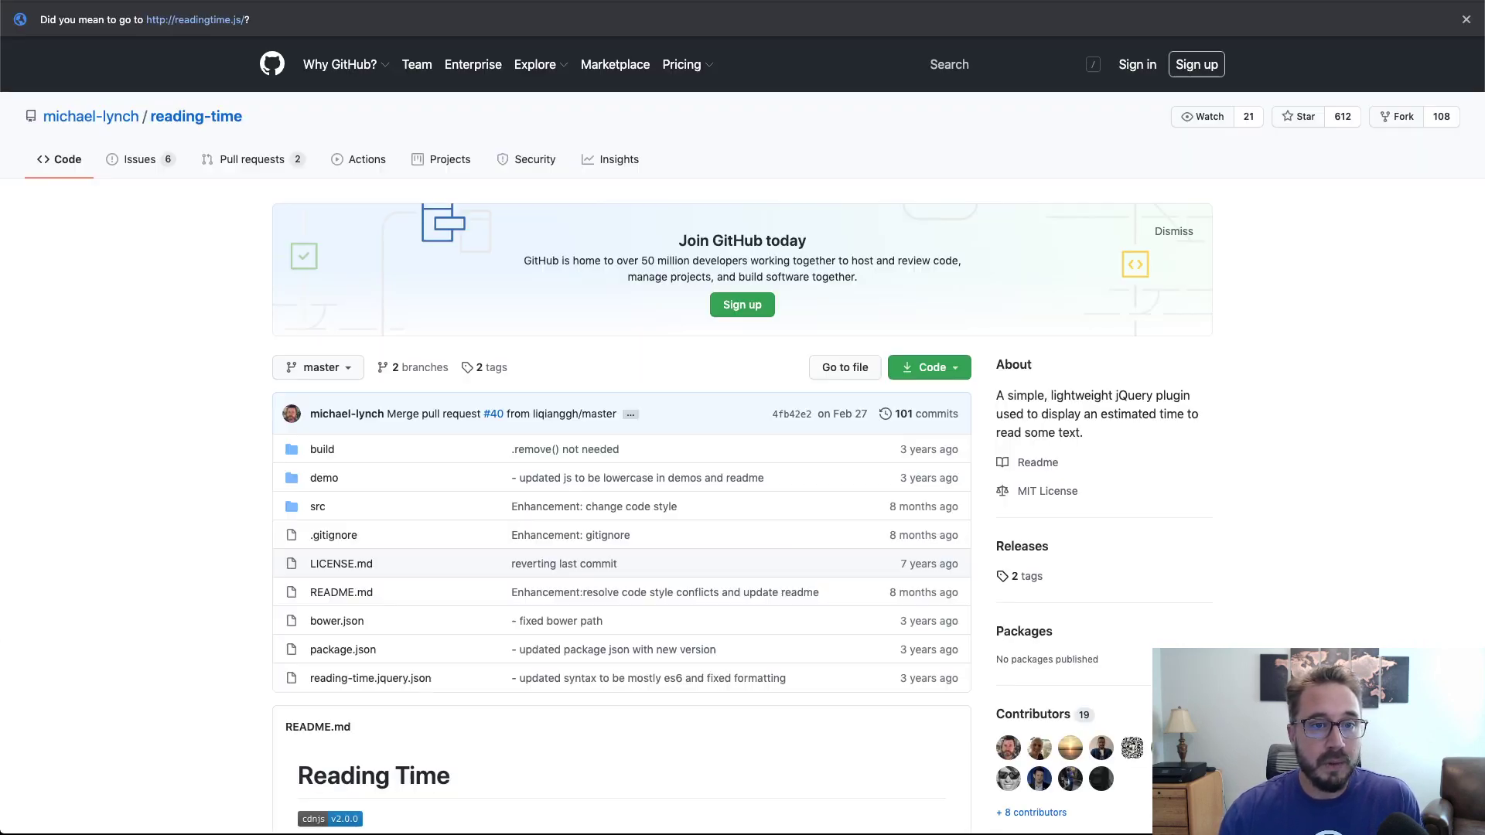
{"action": "key", "text": "ctrl+Tab"}
{"action": "key", "text": "ctrl+shift+Tab"}
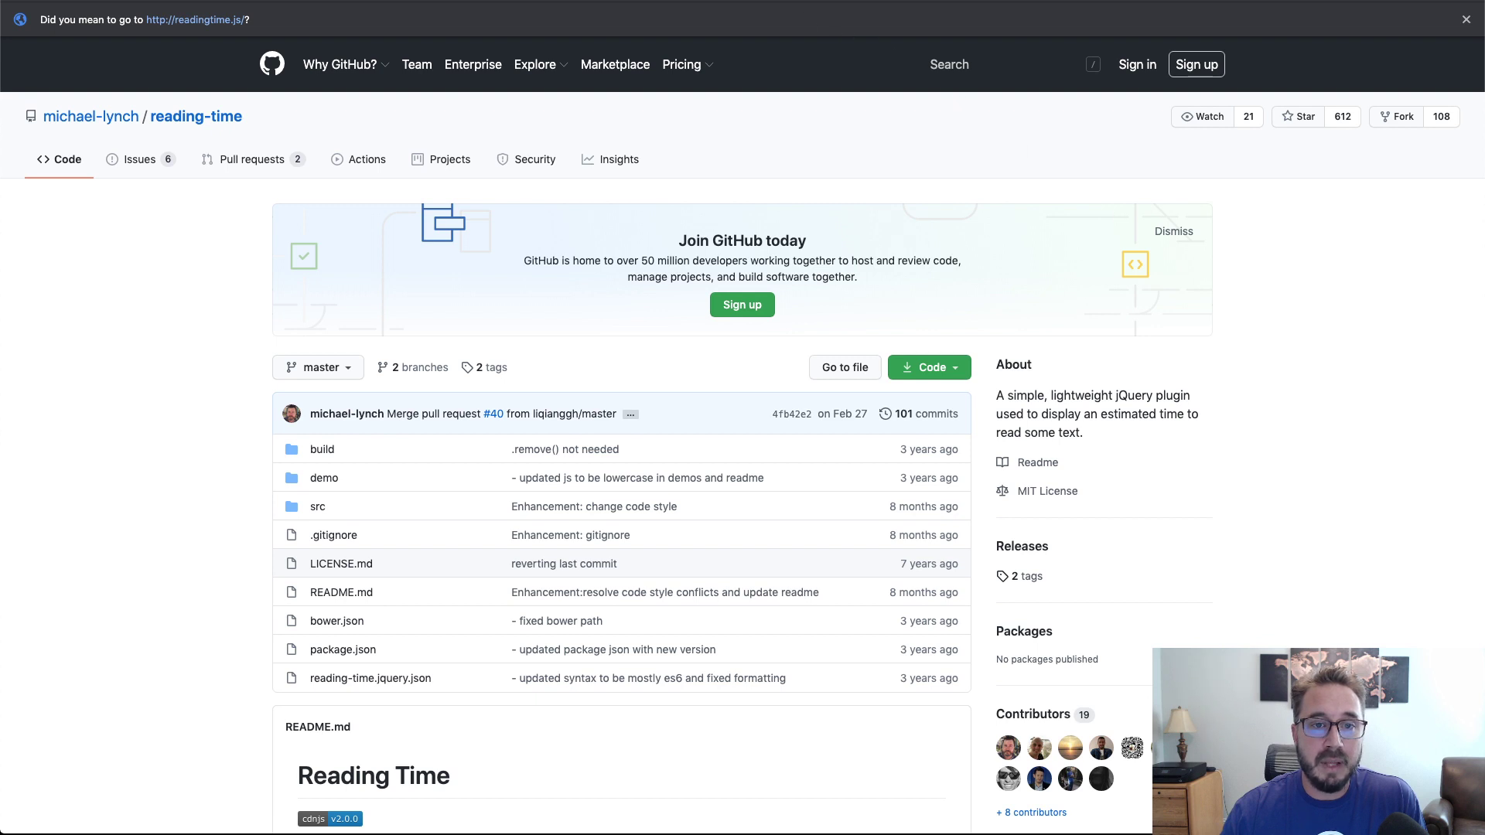
{"action": "key", "text": "Return"}
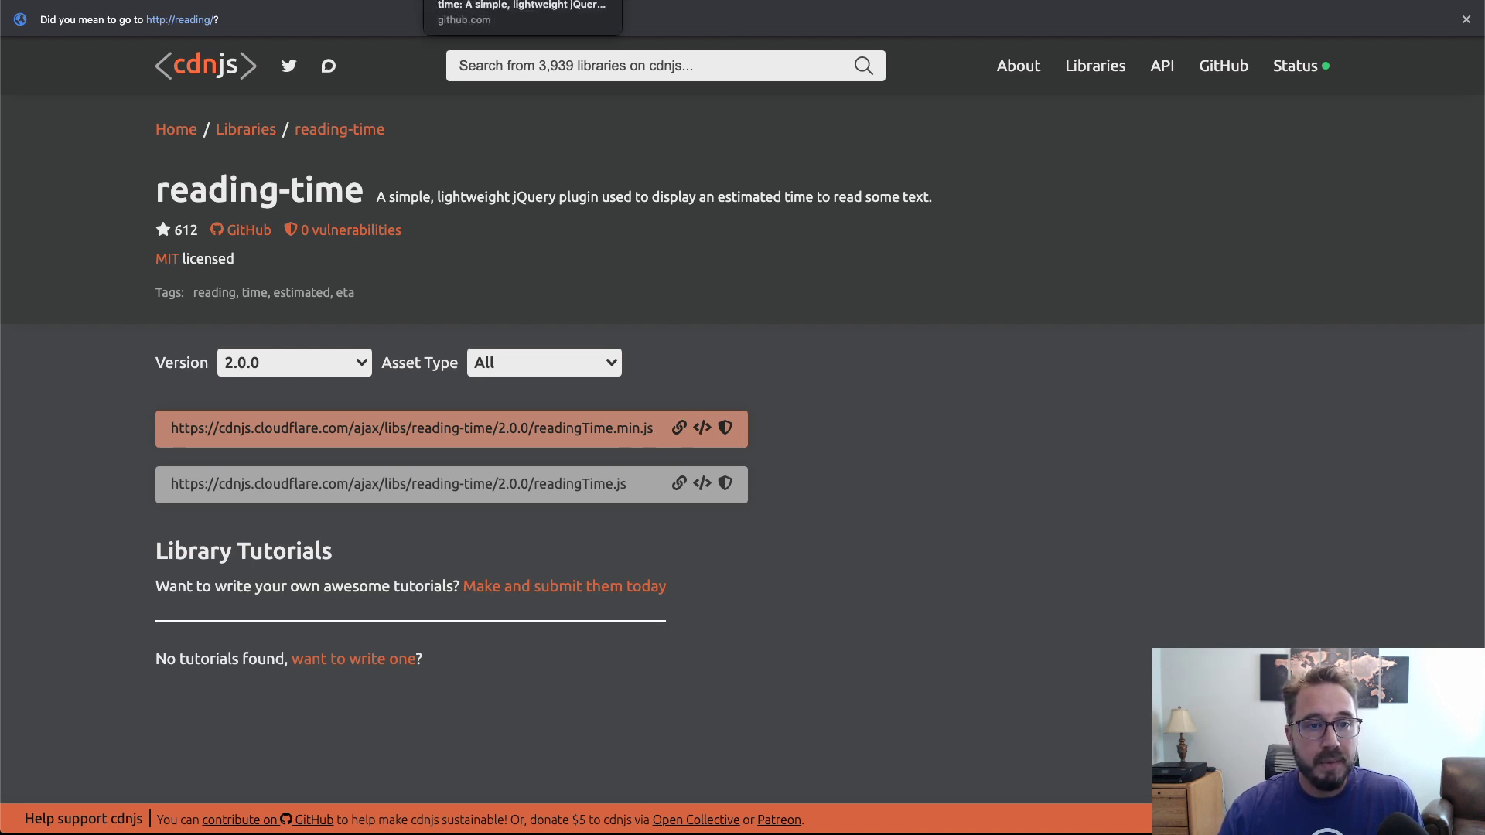
{"action": "left_click", "coordinate": [510, 1]}
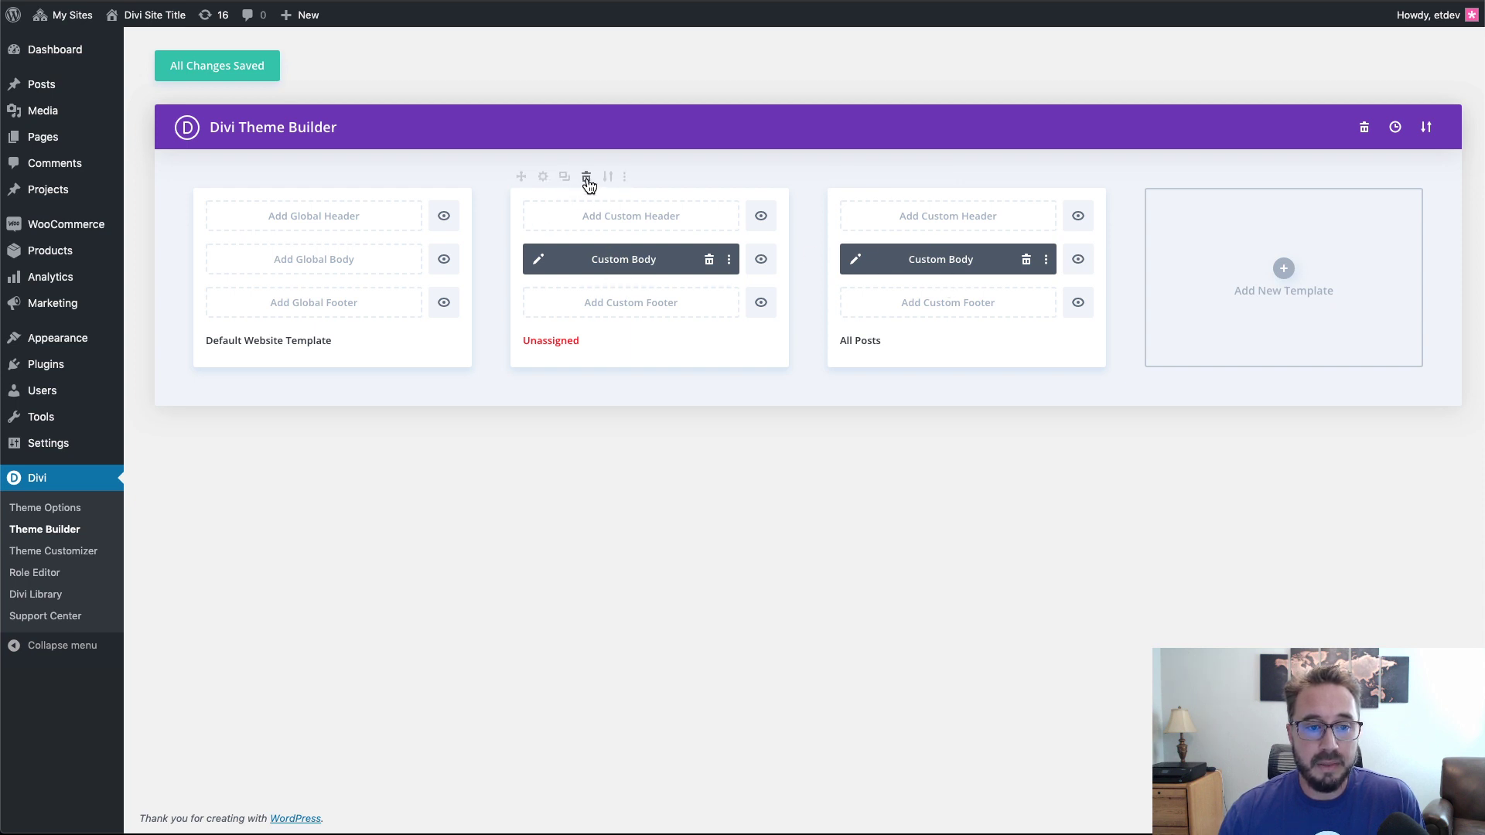
Step: Delete the Unassigned template and the All Posts template from the Divi Theme Builder
{"action": "left_click", "coordinate": [587, 178]}
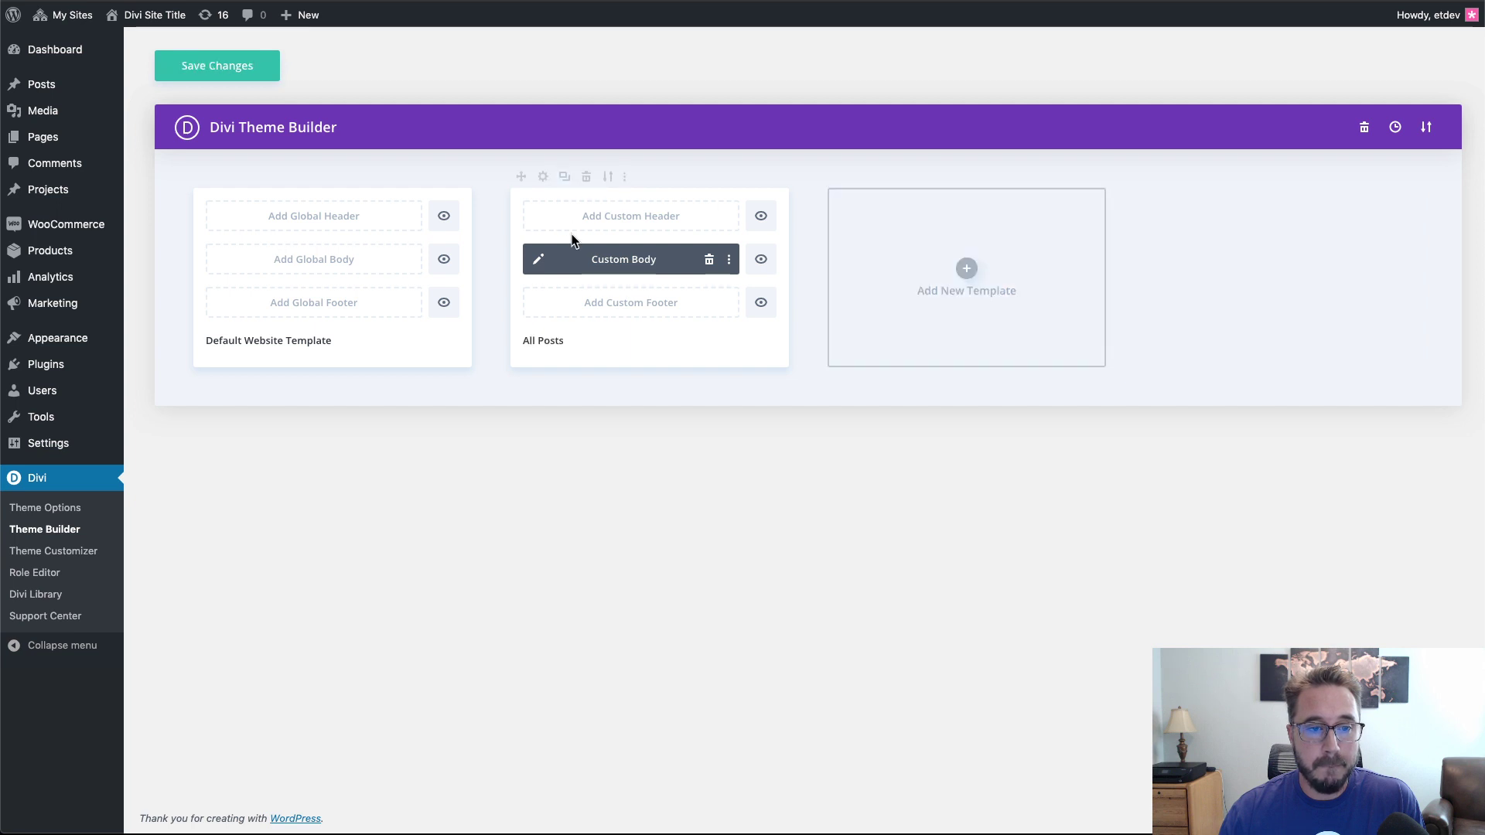
{"action": "left_click", "coordinate": [586, 179]}
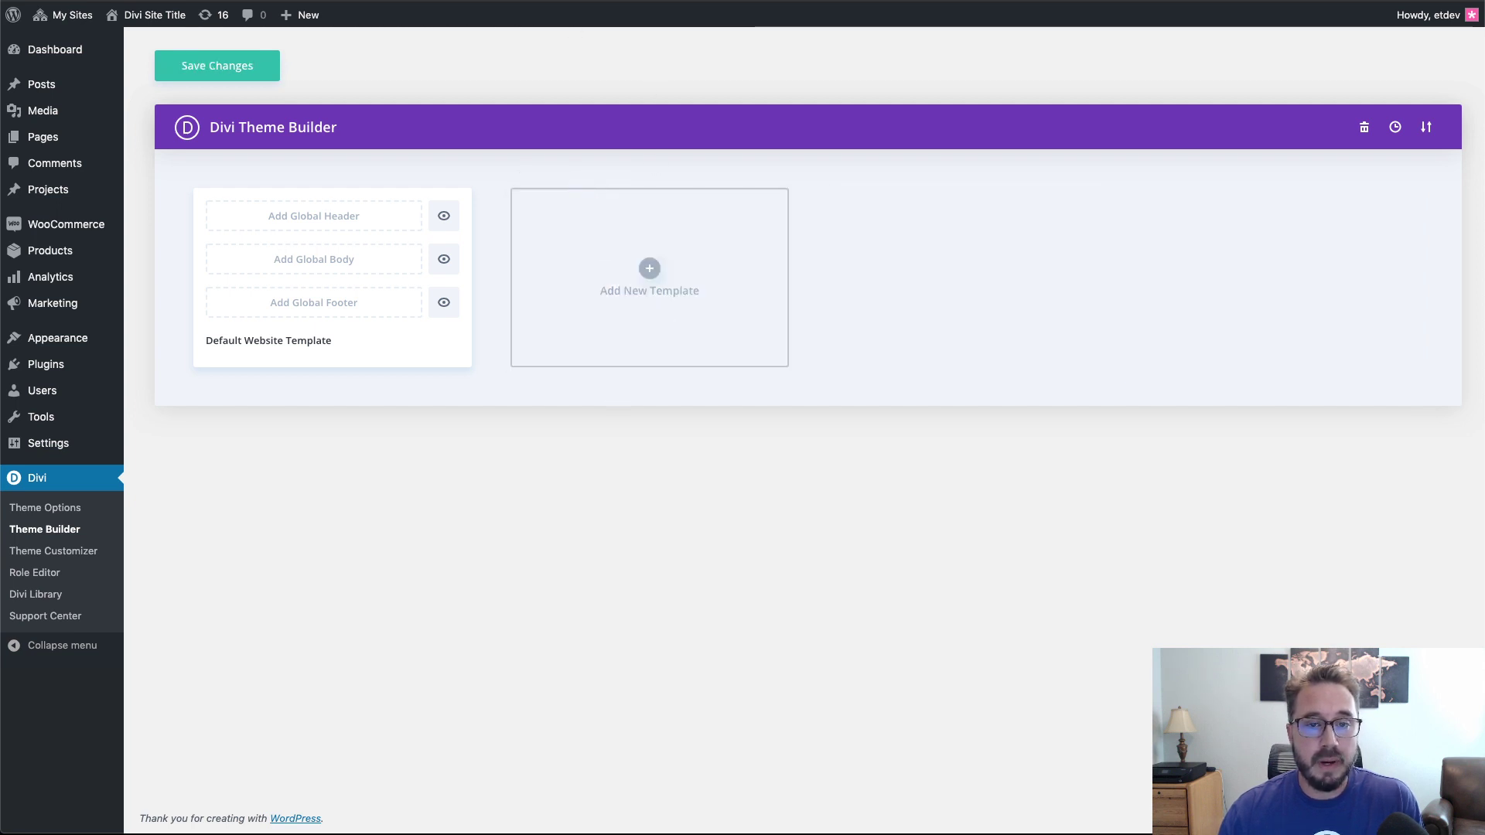
Step: Open the Elegant Themes blog in a new browser tab and locate the post about displaying estimated reading time and word count in Divi
{"action": "key", "text": "super+t"}
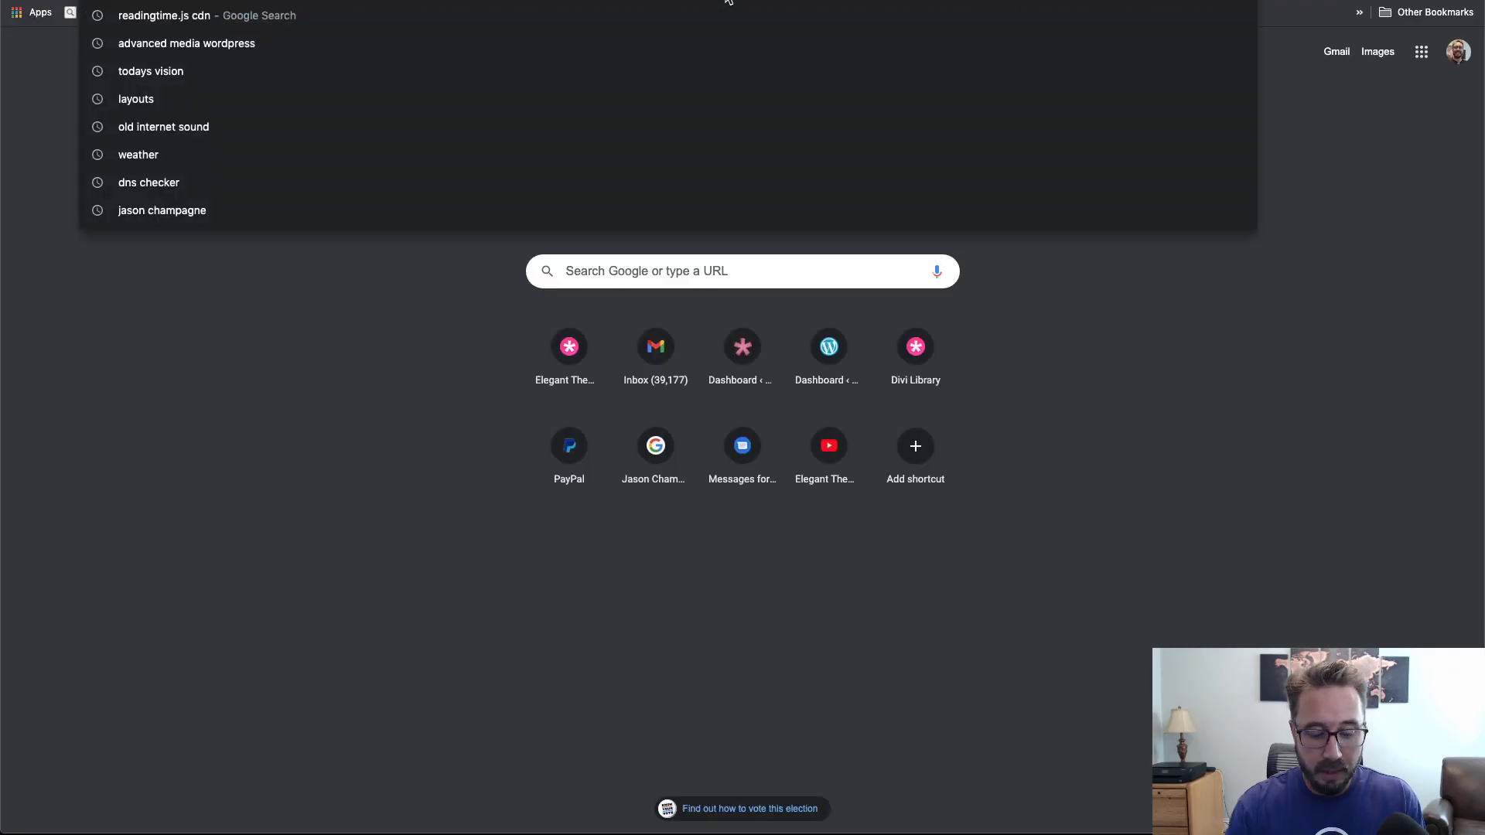
{"action": "type", "text": "ele"}
{"action": "key", "text": "Return"}
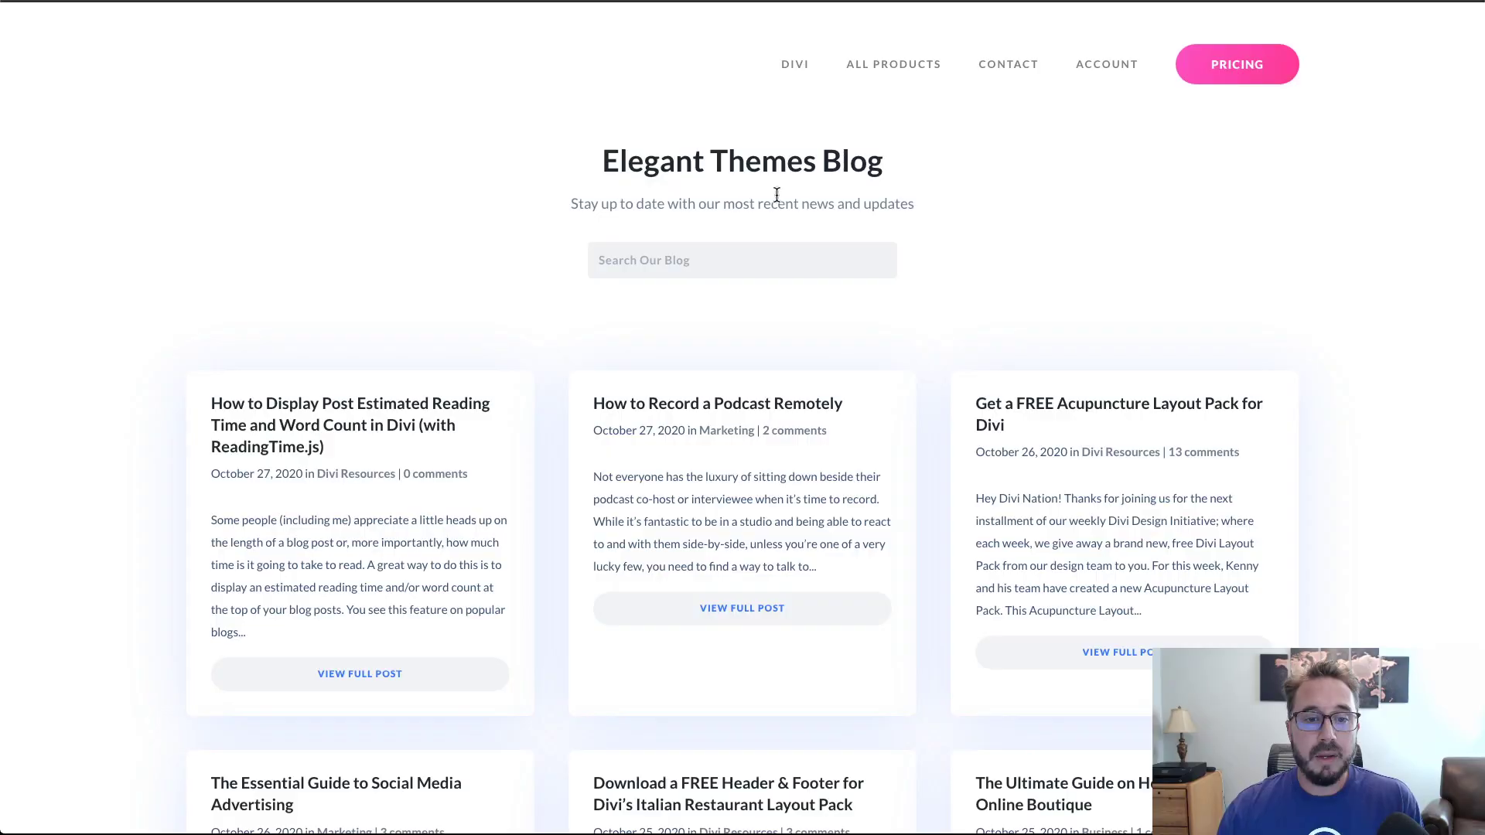
{"action": "left_click", "coordinate": [720, 269]}
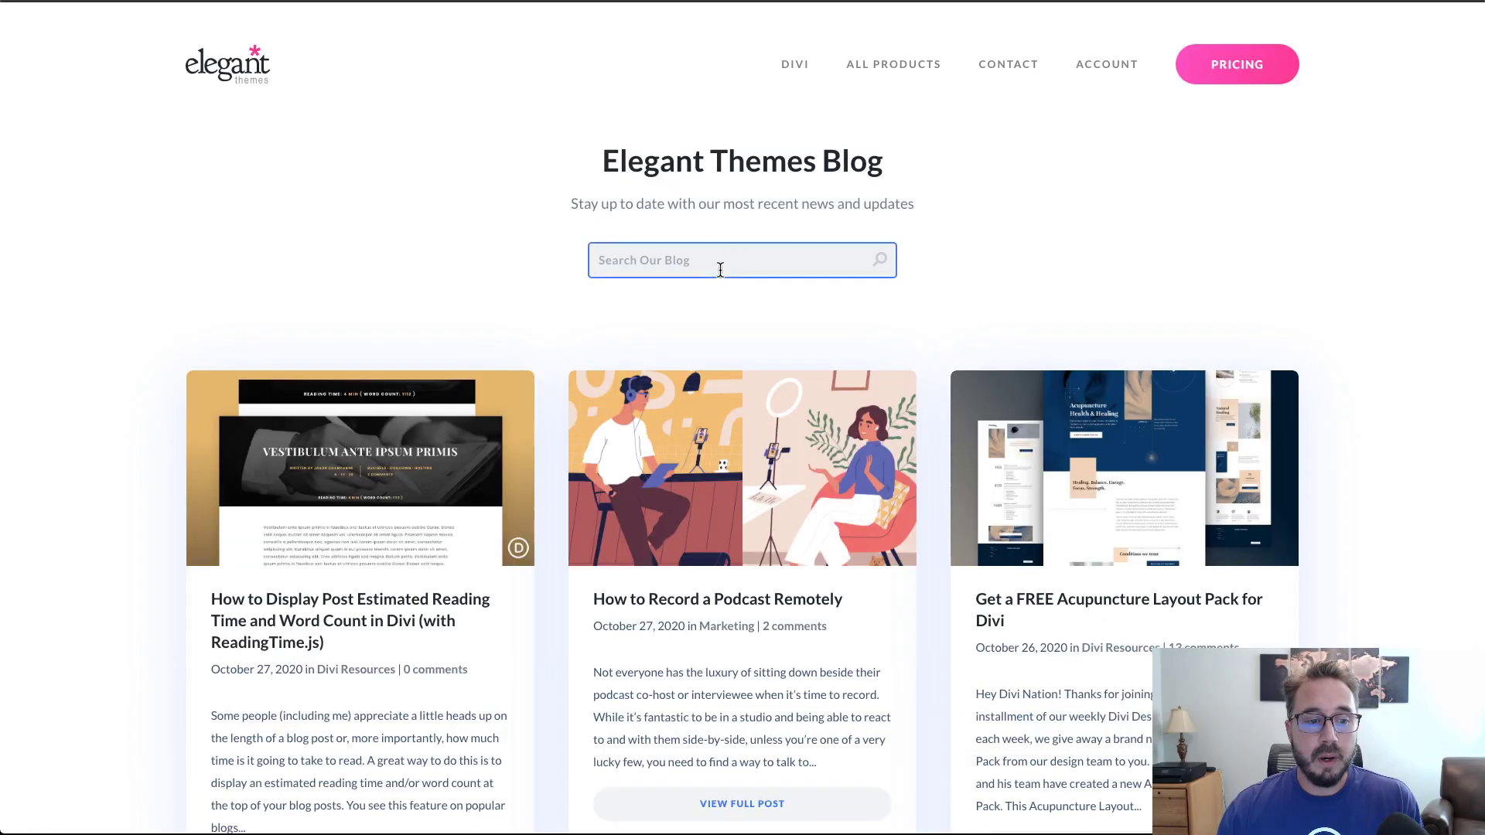
{"action": "left_click", "coordinate": [425, 243]}
{"action": "scroll", "coordinate": [452, 245], "scroll_direction": "down", "scroll_amount": 3}
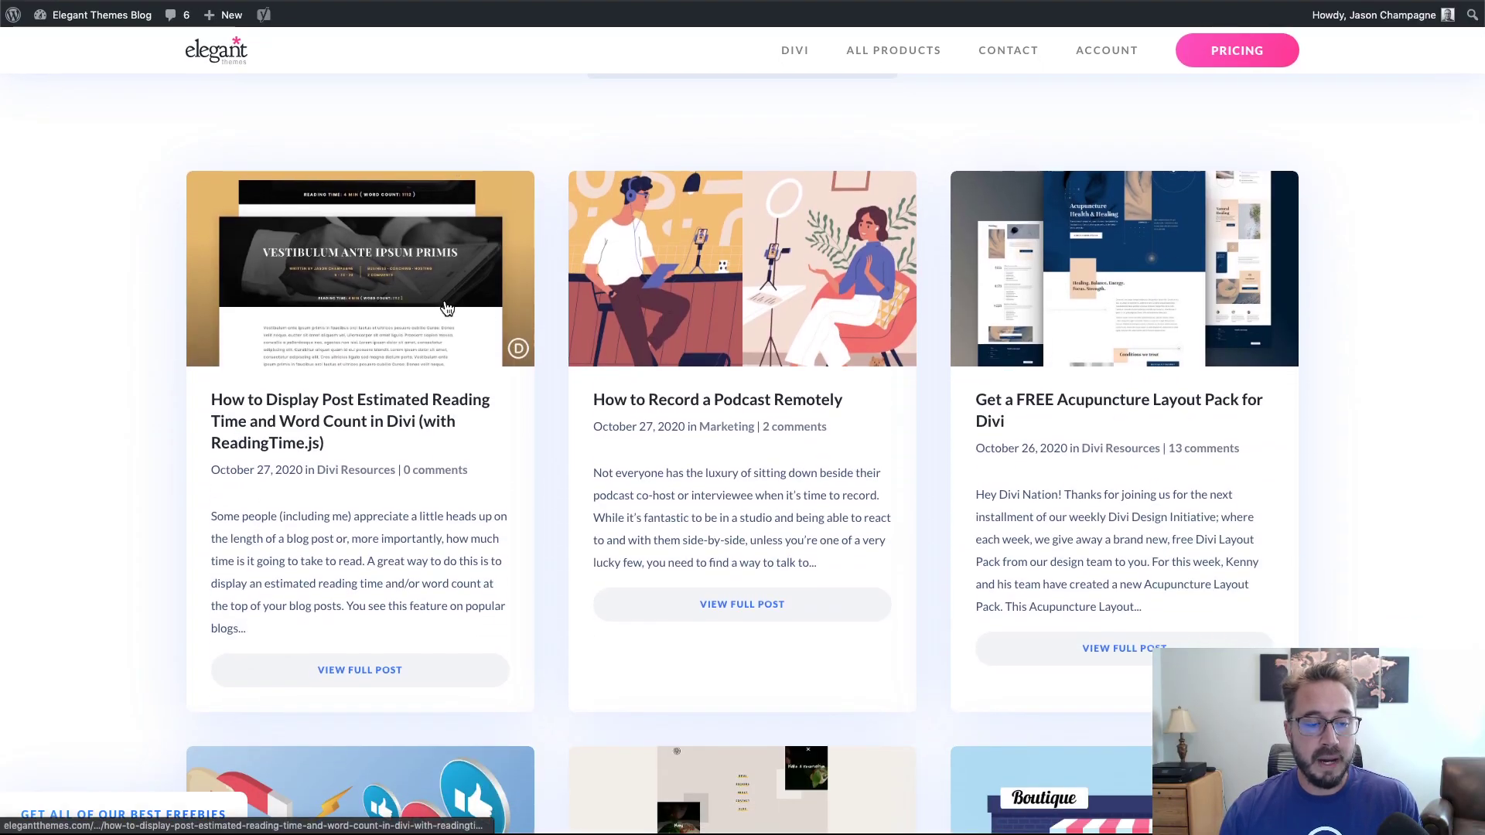
Step: Search the Elegant Themes blog for "business consultant"
{"action": "scroll", "coordinate": [459, 312], "scroll_direction": "up", "scroll_amount": 1}
{"action": "scroll", "coordinate": [495, 319], "scroll_direction": "down", "scroll_amount": 3}
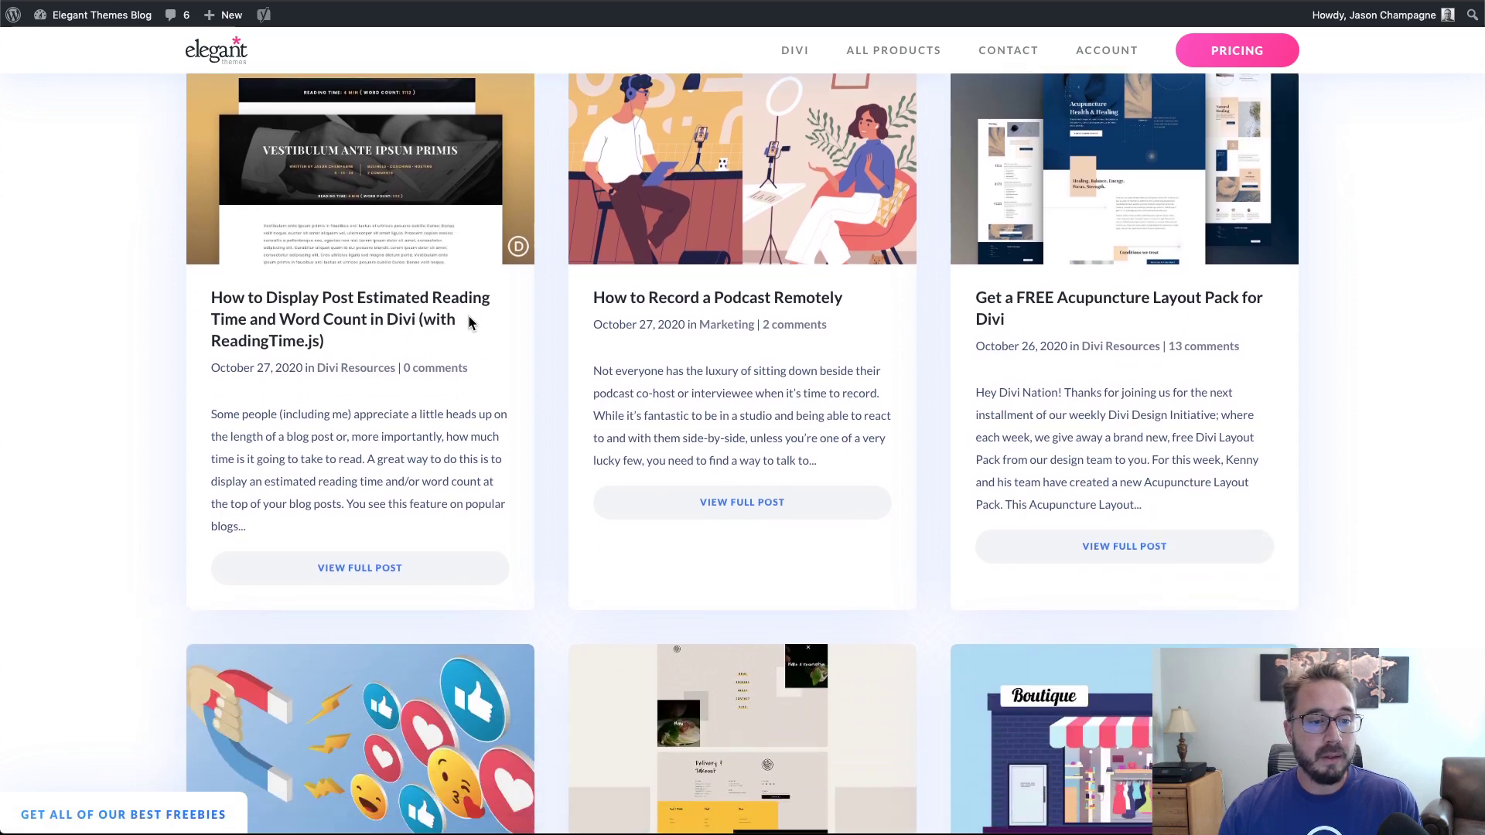
{"action": "scroll", "coordinate": [472, 322], "scroll_direction": "up", "scroll_amount": 2}
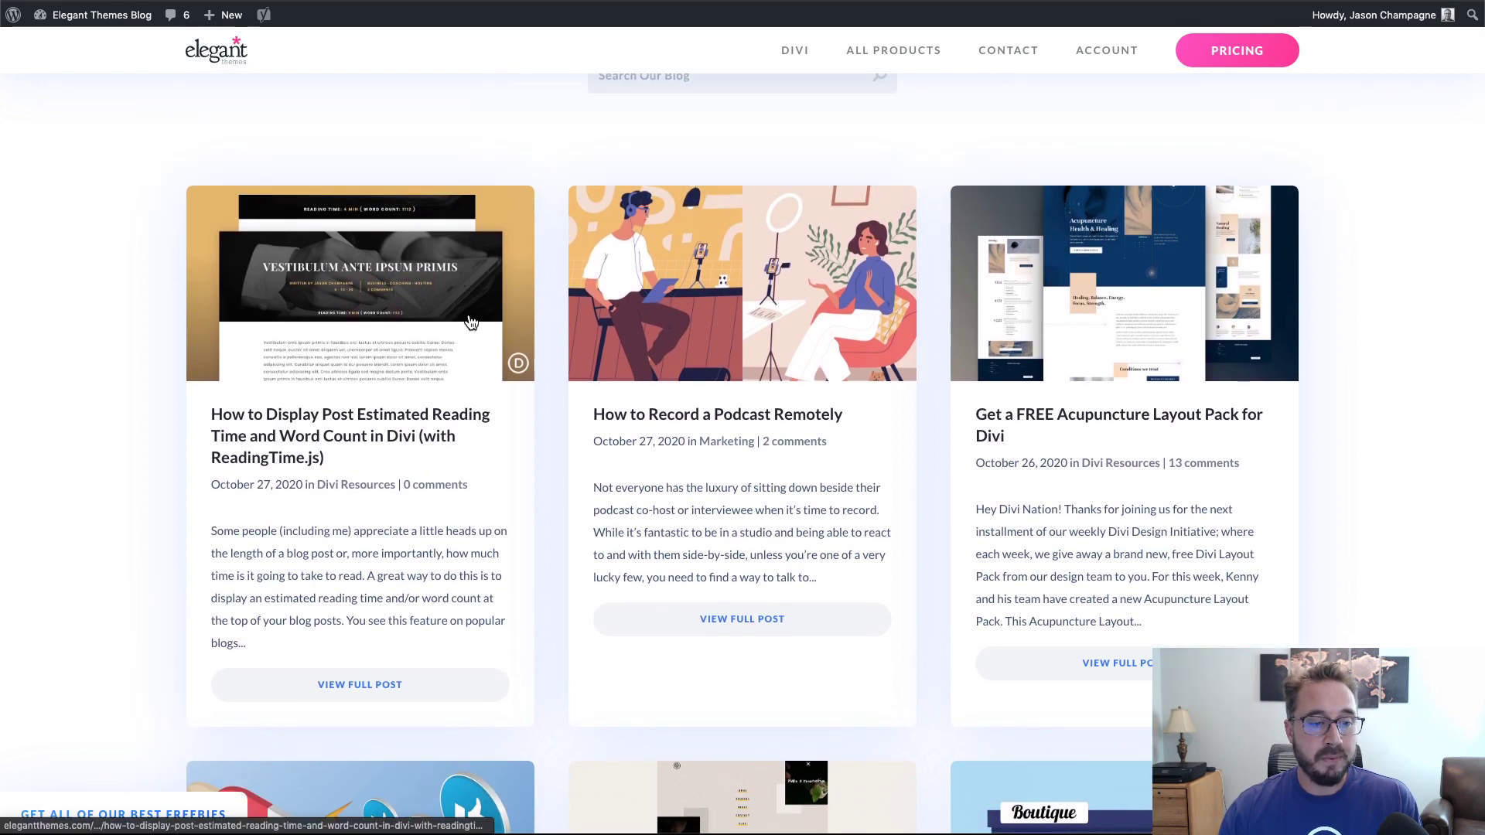
{"action": "scroll", "coordinate": [469, 321], "scroll_direction": "up", "scroll_amount": 3}
{"action": "left_click", "coordinate": [673, 260]}
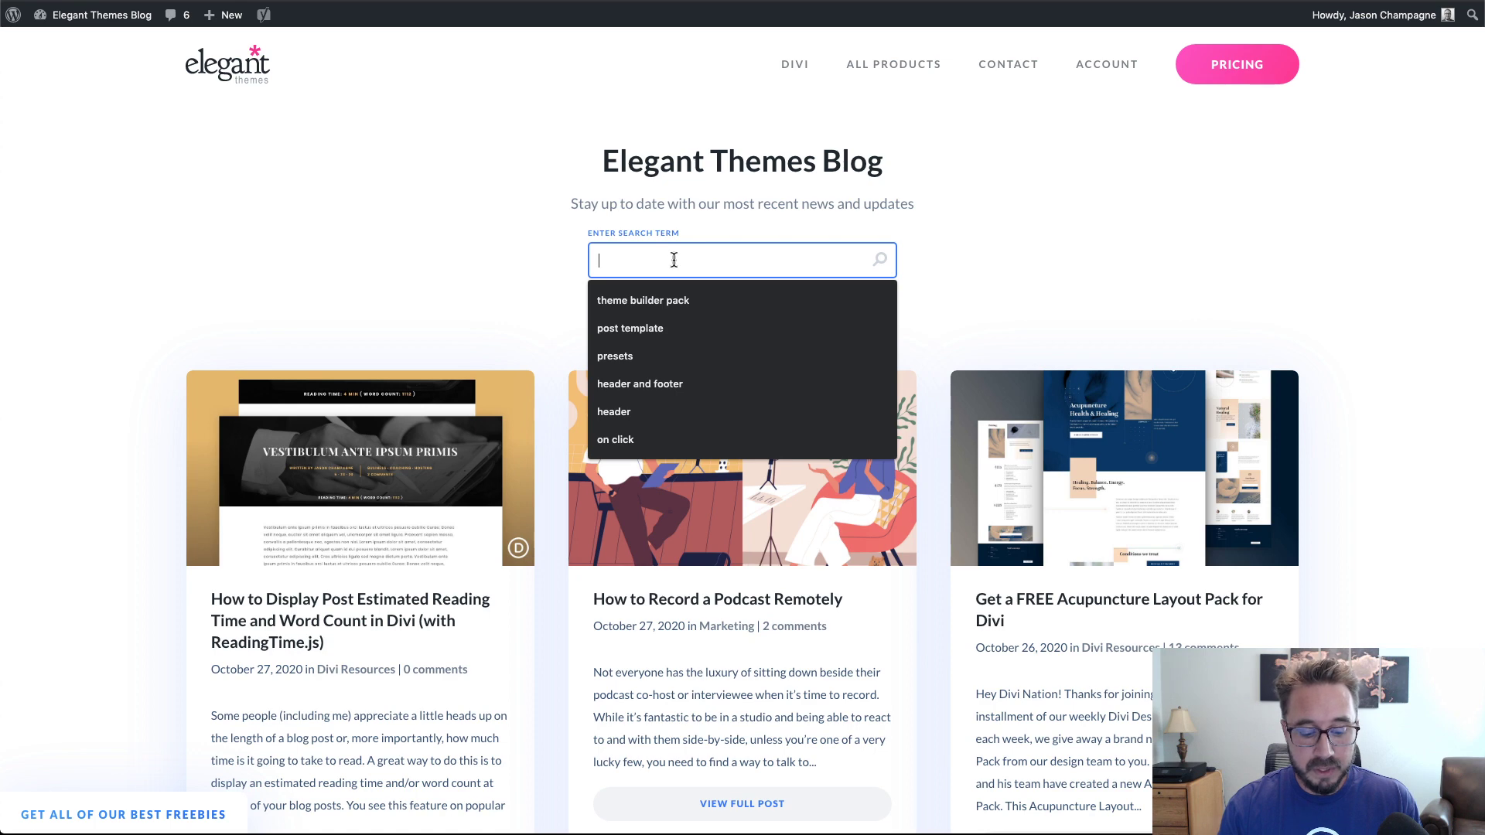
{"action": "type", "text": "business consultant"}
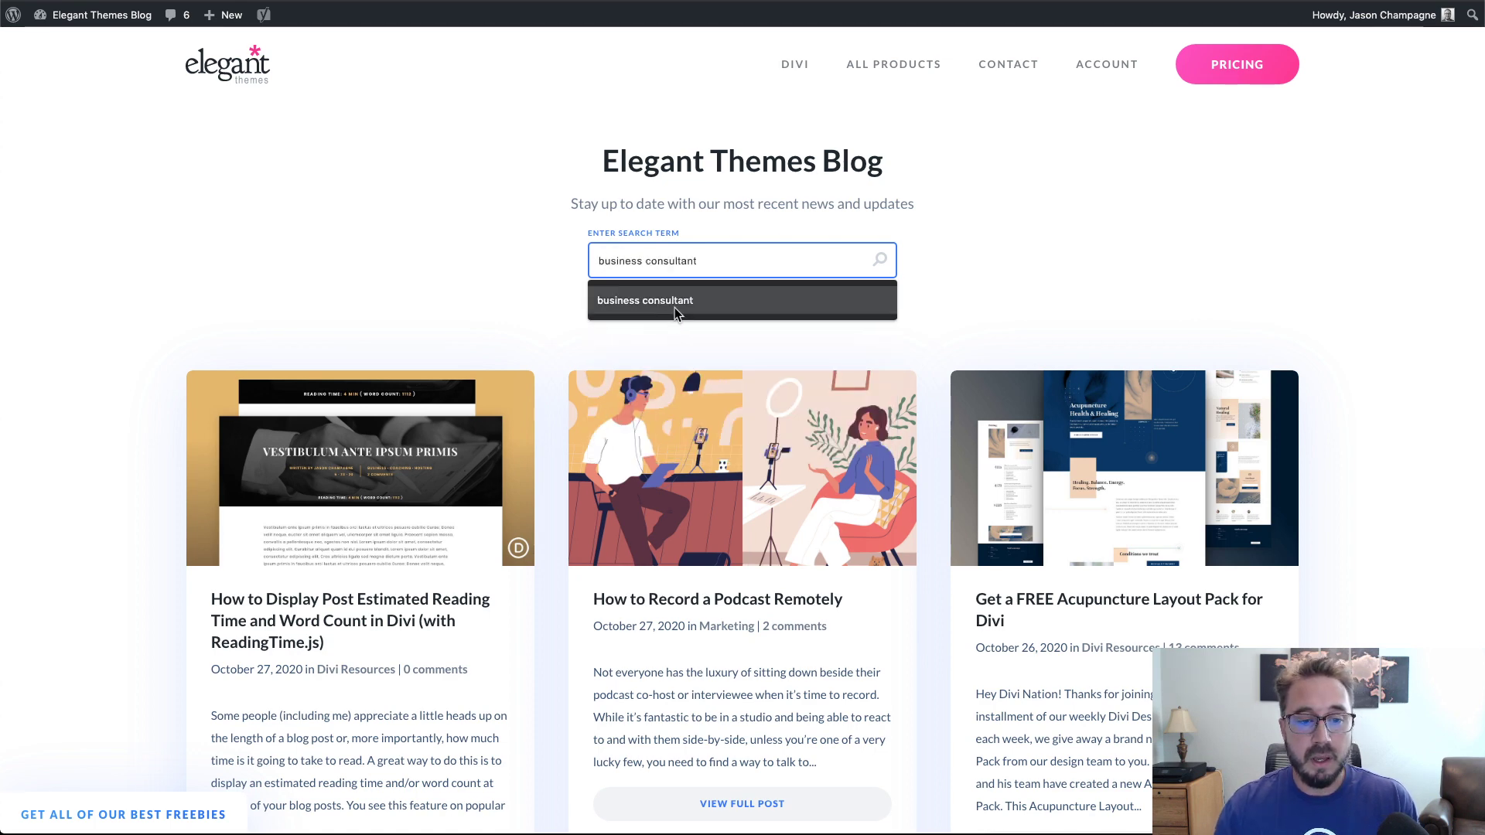
{"action": "left_click", "coordinate": [674, 304]}
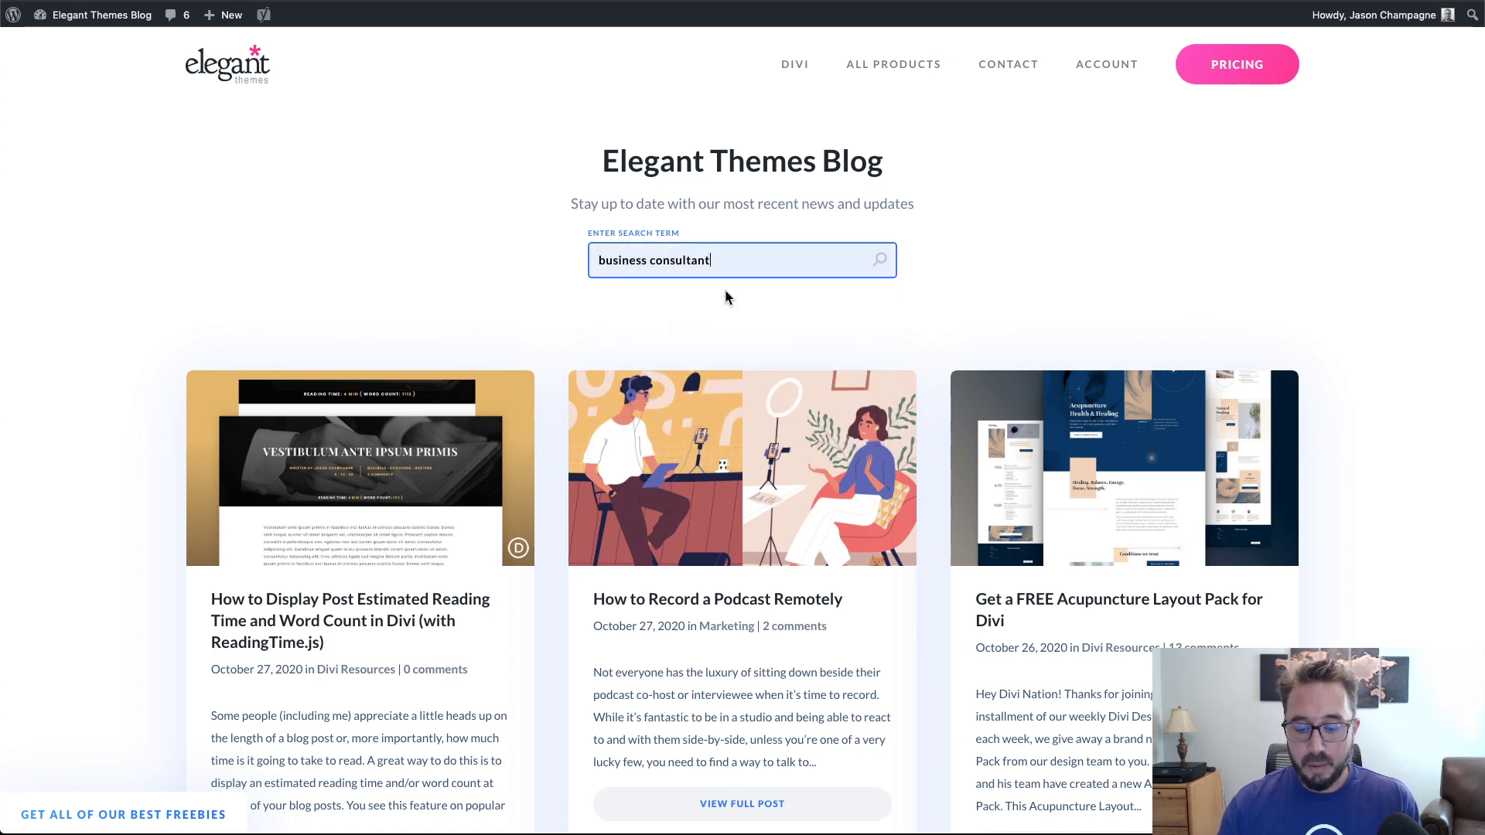
{"action": "key", "text": "Return"}
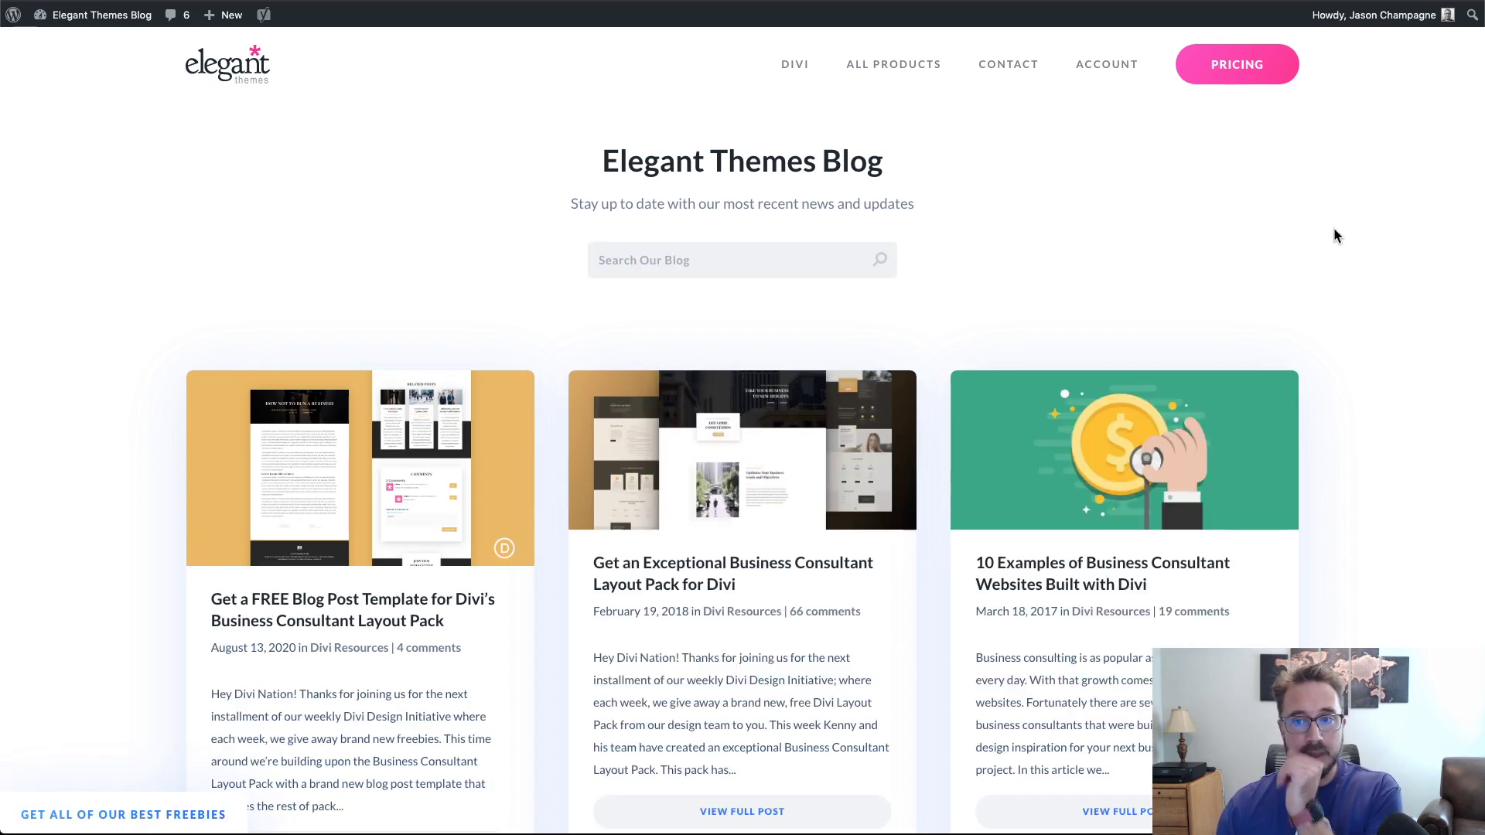
Step: Open the blog post offering the free blog post template for Divi's Business Consultant Layout Pack
{"action": "scroll", "coordinate": [1334, 229], "scroll_direction": "down", "scroll_amount": 3}
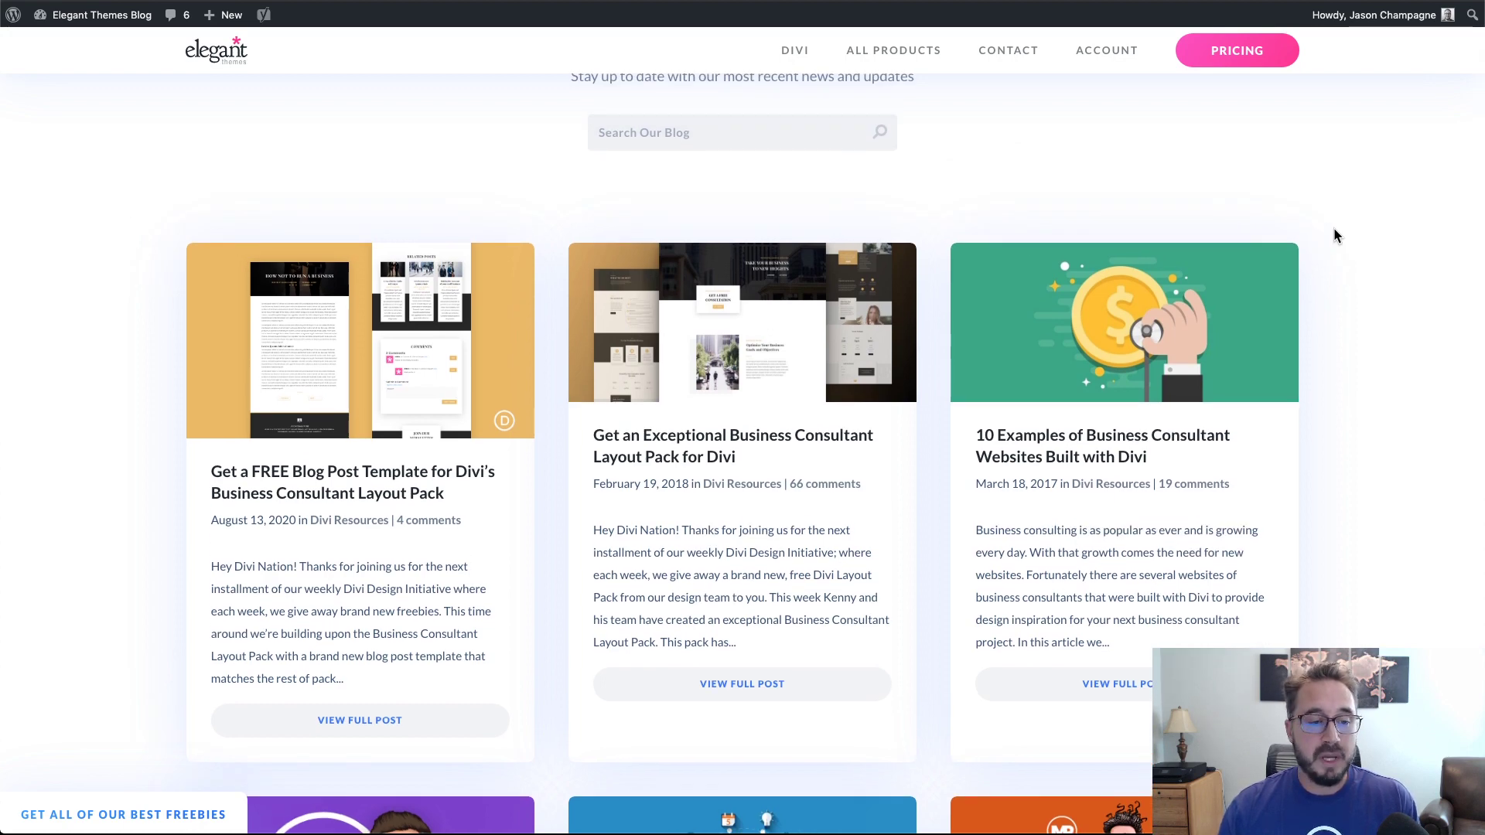
{"action": "scroll", "coordinate": [1333, 232], "scroll_direction": "down", "scroll_amount": 1}
{"action": "scroll", "coordinate": [1334, 229], "scroll_direction": "down", "scroll_amount": 1}
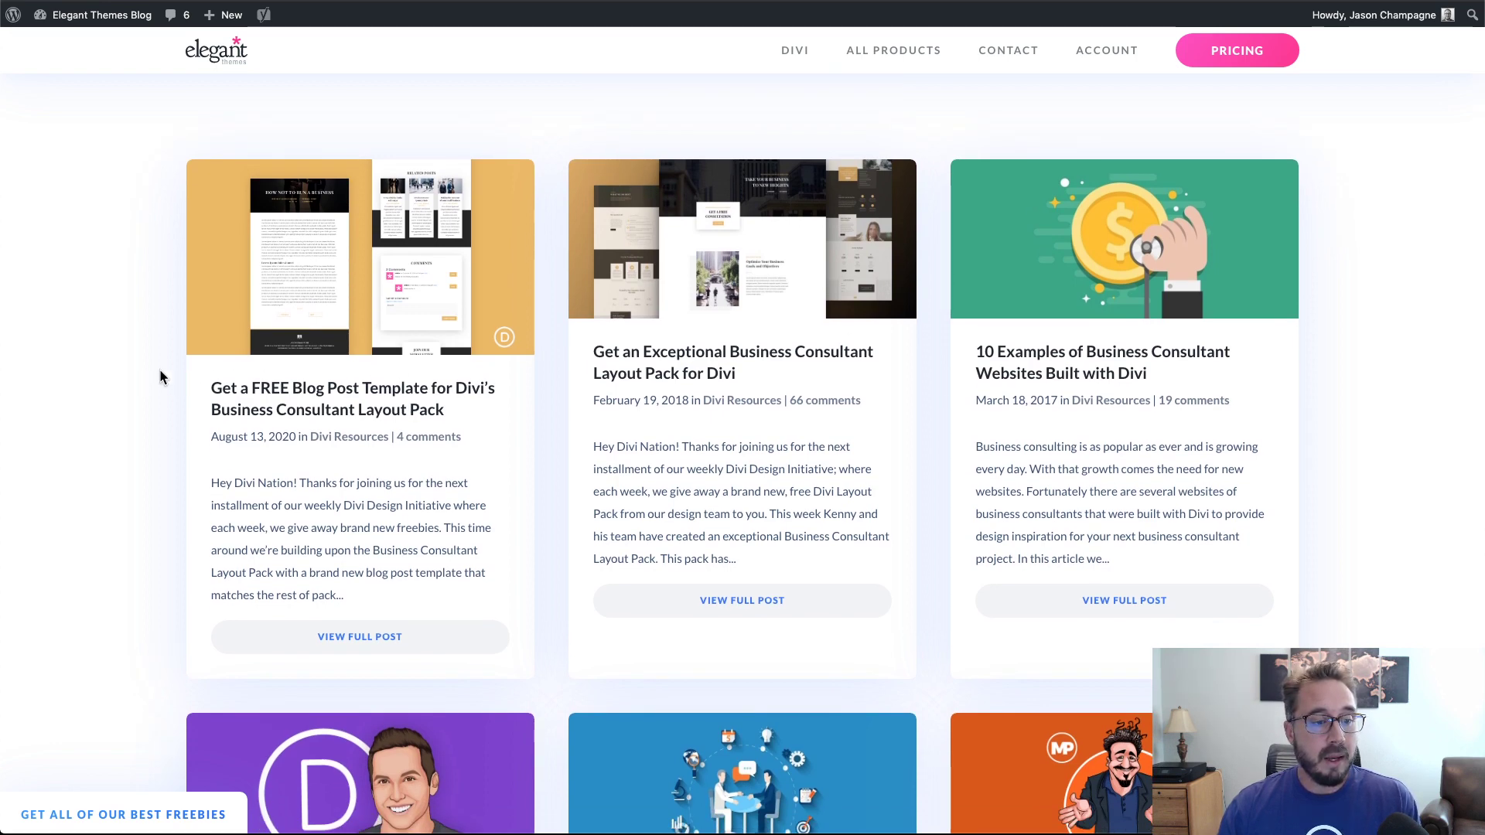
{"action": "left_click", "coordinate": [338, 391]}
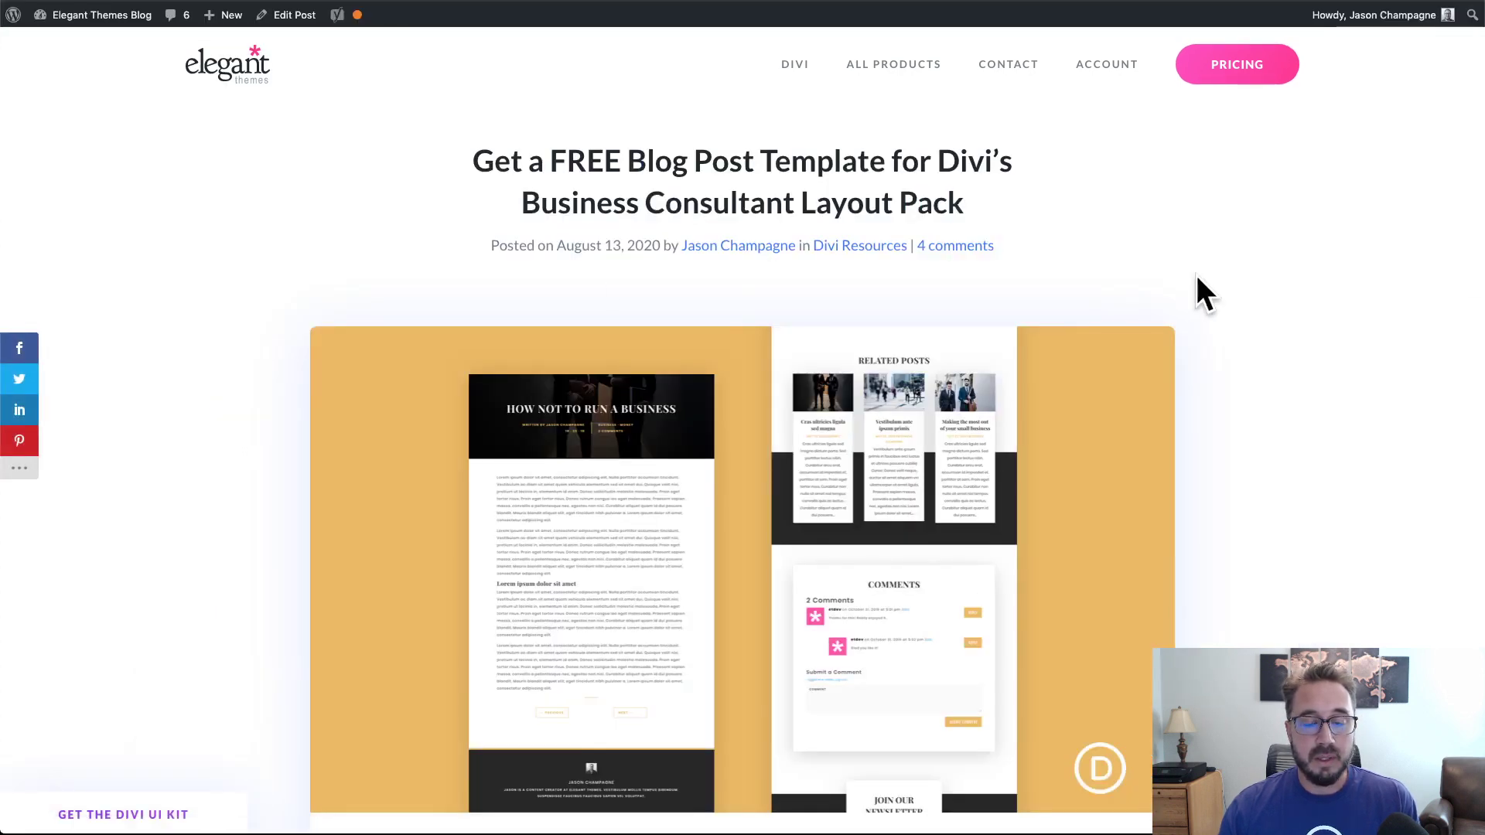
Step: Download the zipped Business Consultant blog post template files from the post's download section
{"action": "scroll", "coordinate": [1196, 283], "scroll_direction": "down", "scroll_amount": 3}
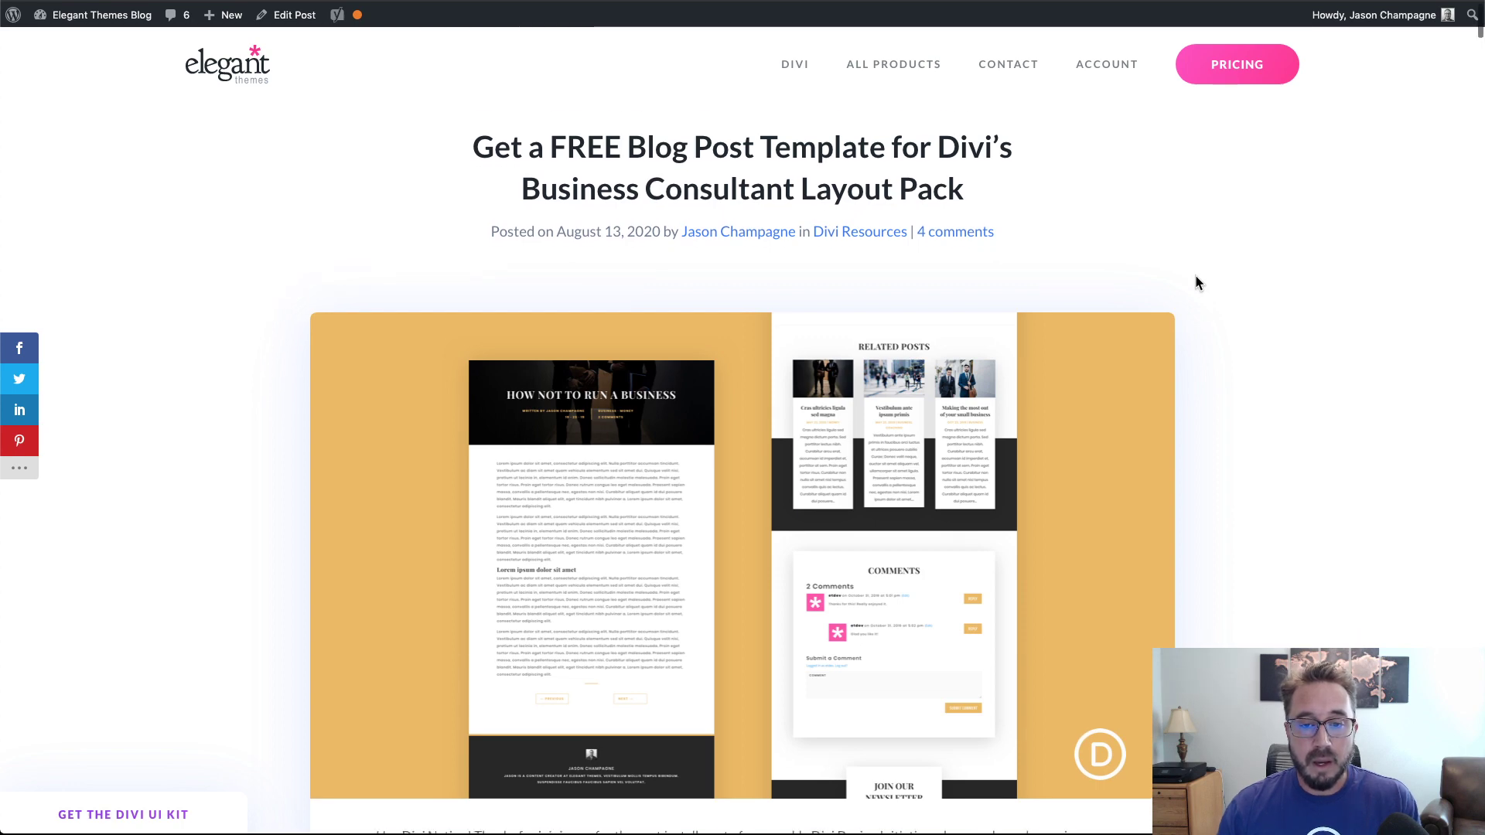
{"action": "scroll", "coordinate": [1197, 283], "scroll_direction": "up", "scroll_amount": 3}
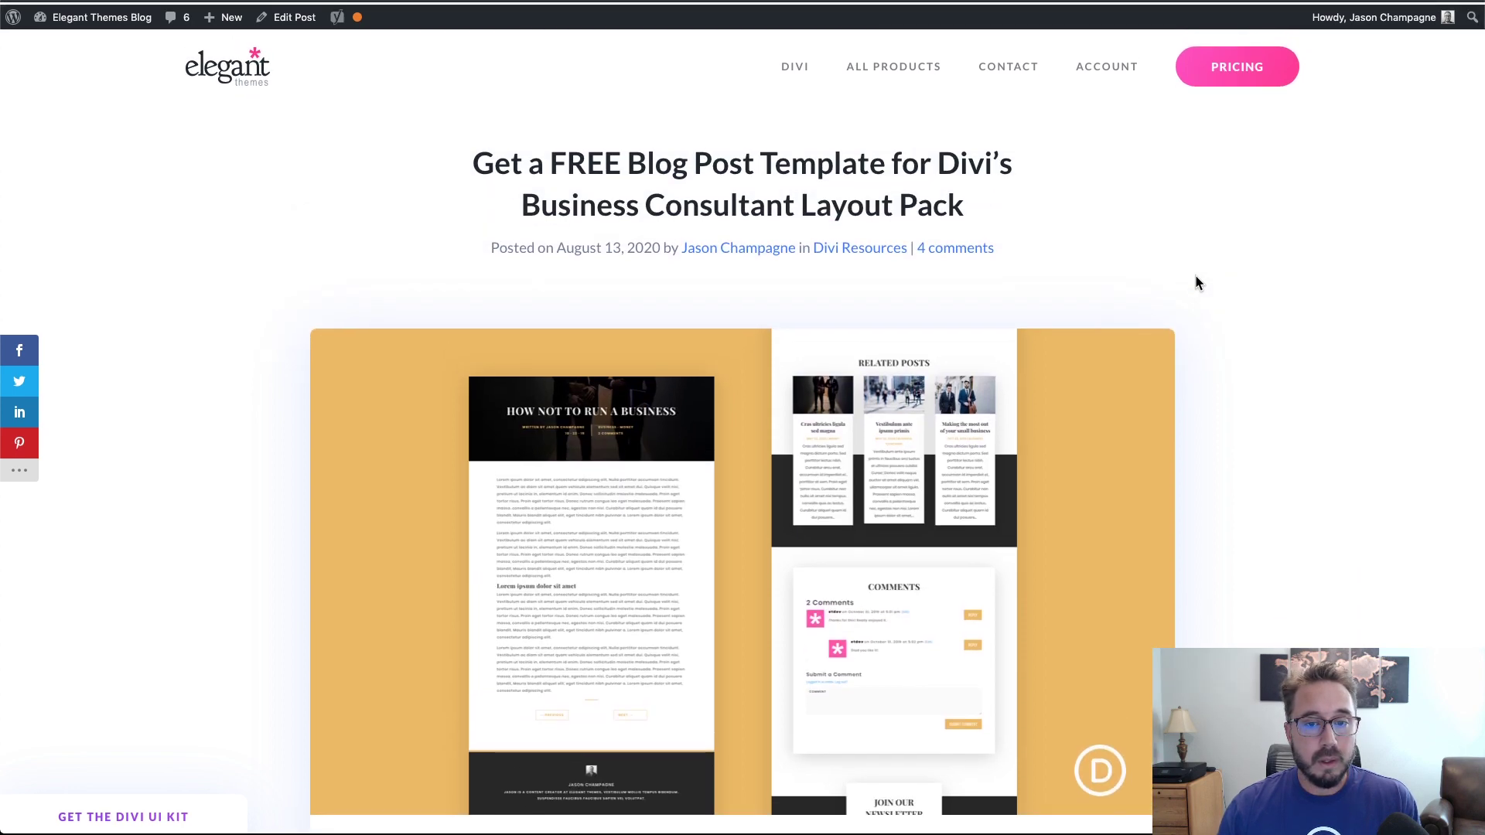
{"action": "scroll", "coordinate": [1196, 283], "scroll_direction": "down", "scroll_amount": 1}
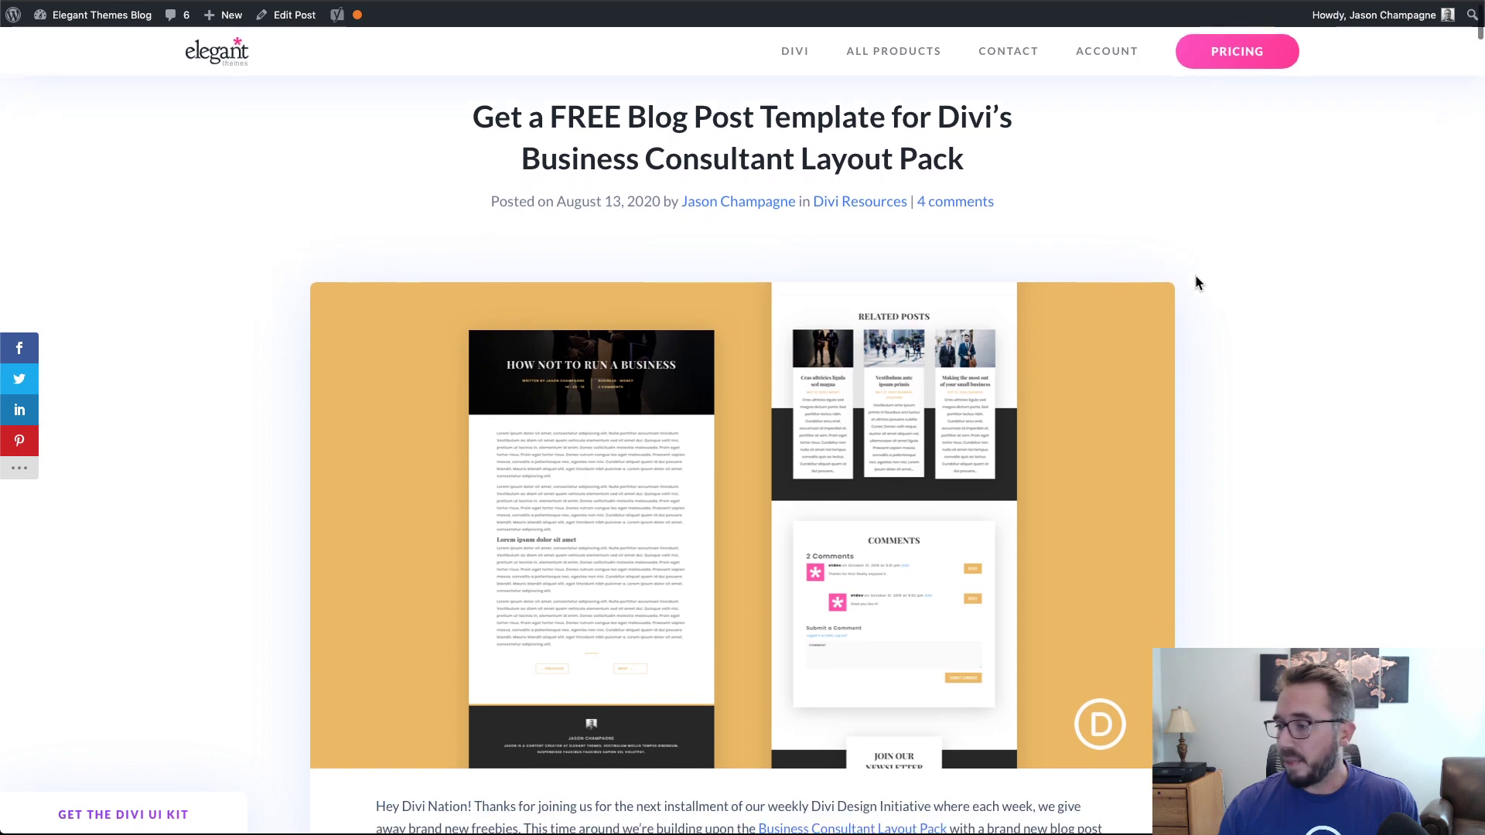
{"action": "scroll", "coordinate": [1196, 284], "scroll_direction": "up", "scroll_amount": 1}
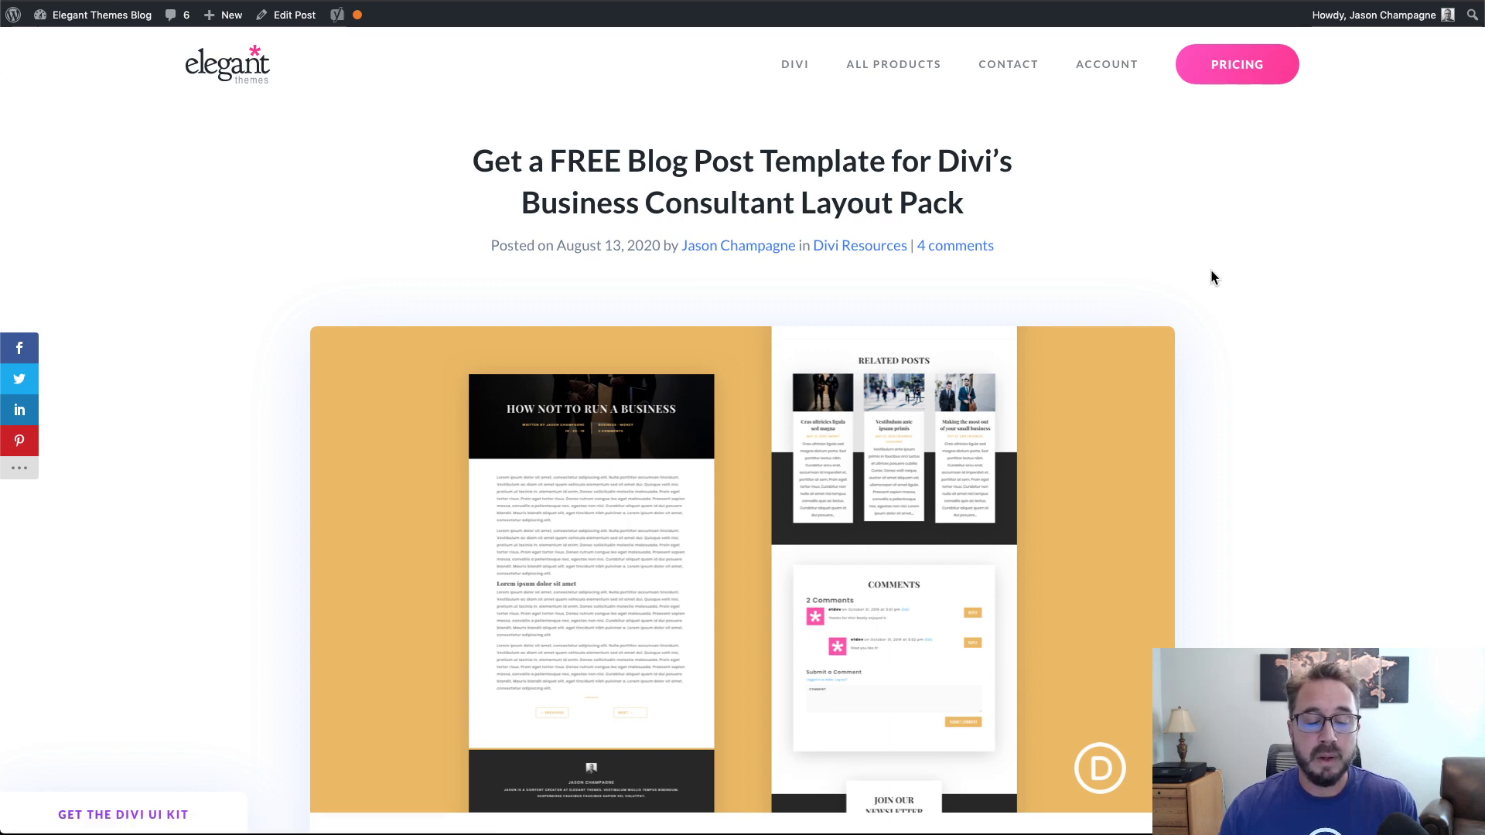
{"action": "scroll", "coordinate": [1211, 271], "scroll_direction": "down", "scroll_amount": 10}
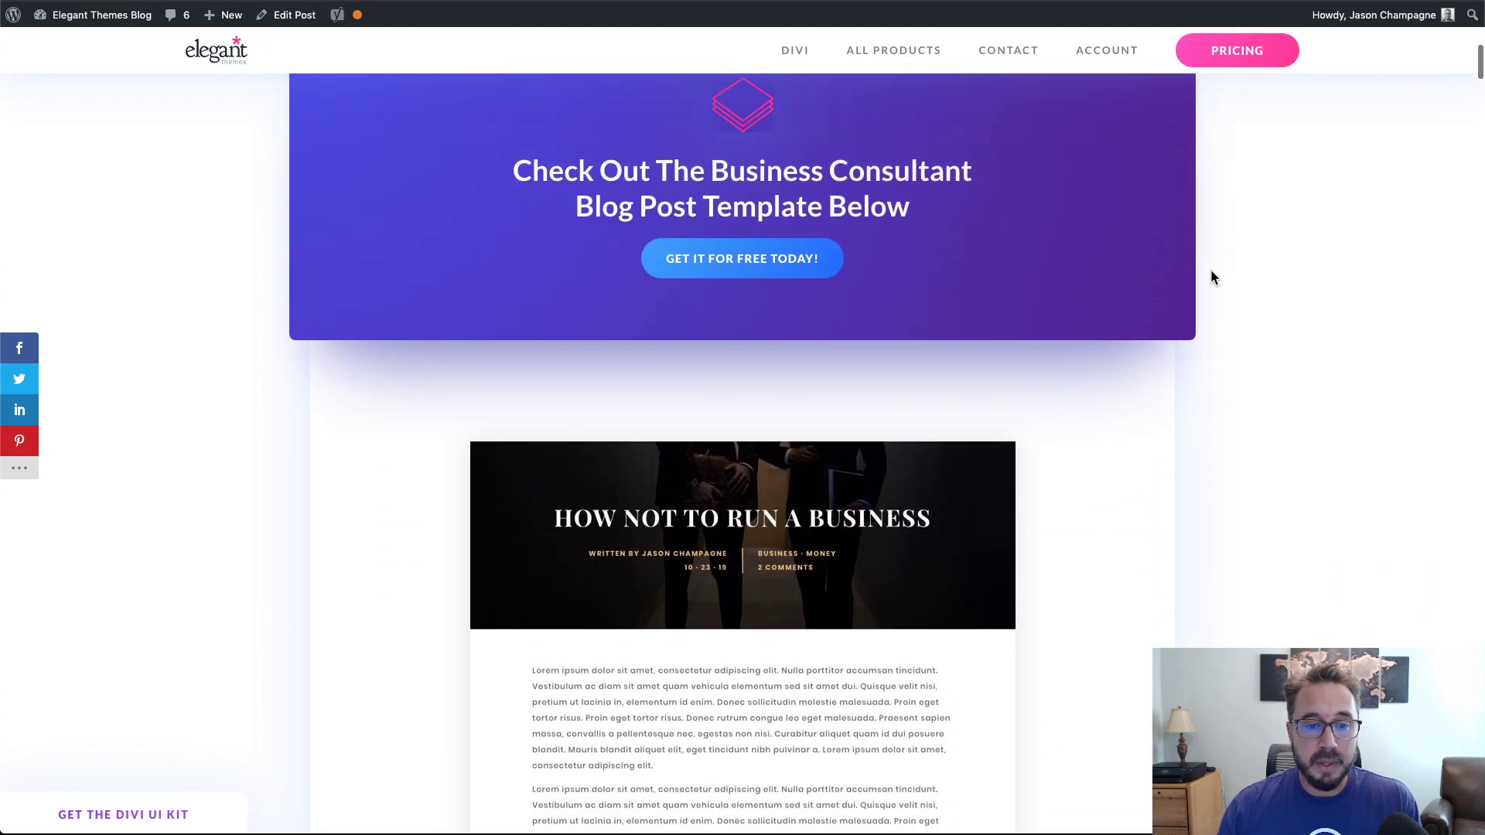
{"action": "scroll", "coordinate": [1211, 277], "scroll_direction": "up", "scroll_amount": 2}
{"action": "left_click", "coordinate": [820, 371]}
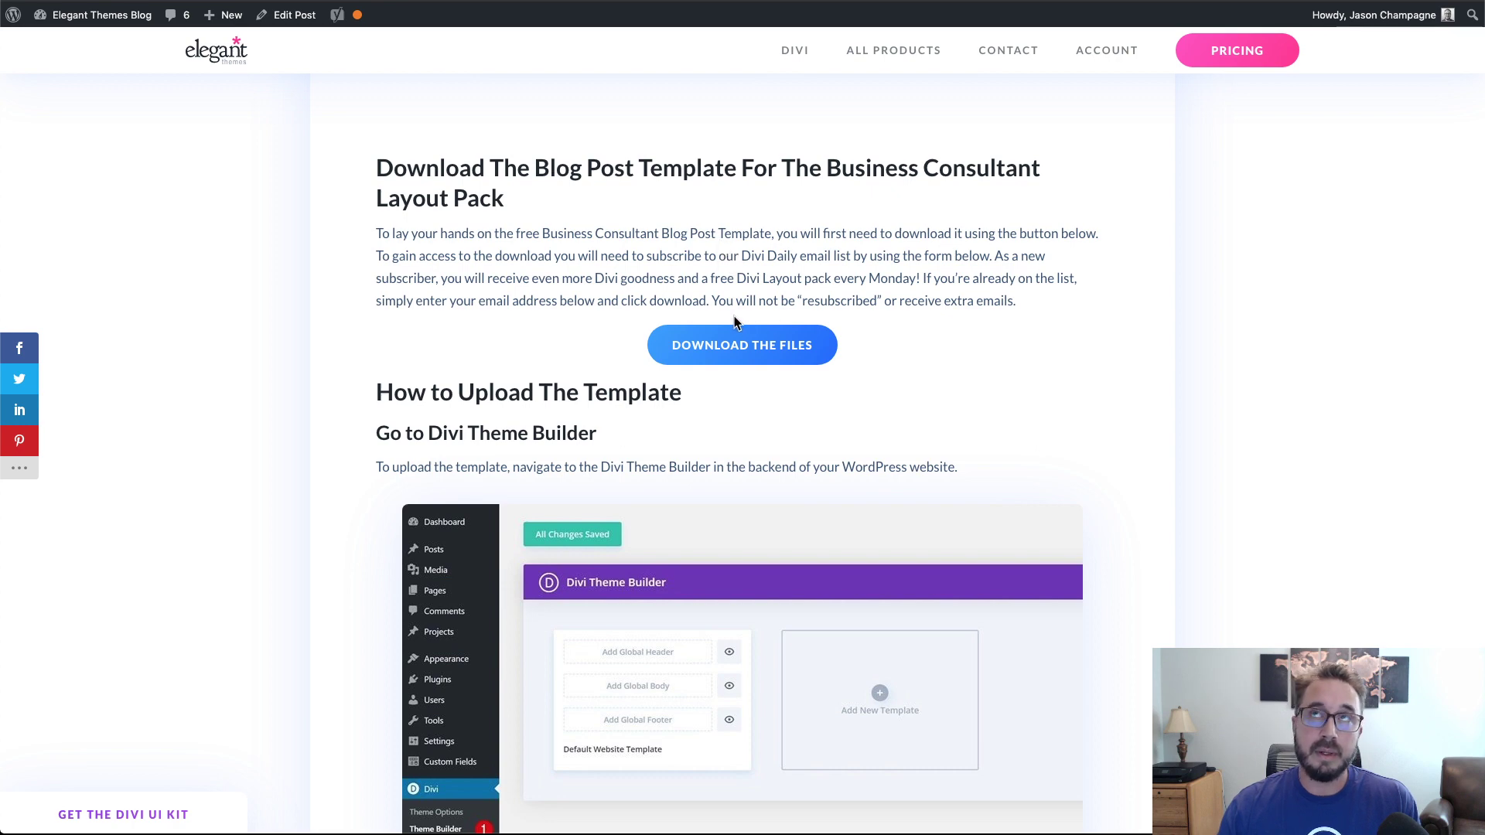
{"action": "scroll", "coordinate": [735, 322], "scroll_direction": "up", "scroll_amount": 1}
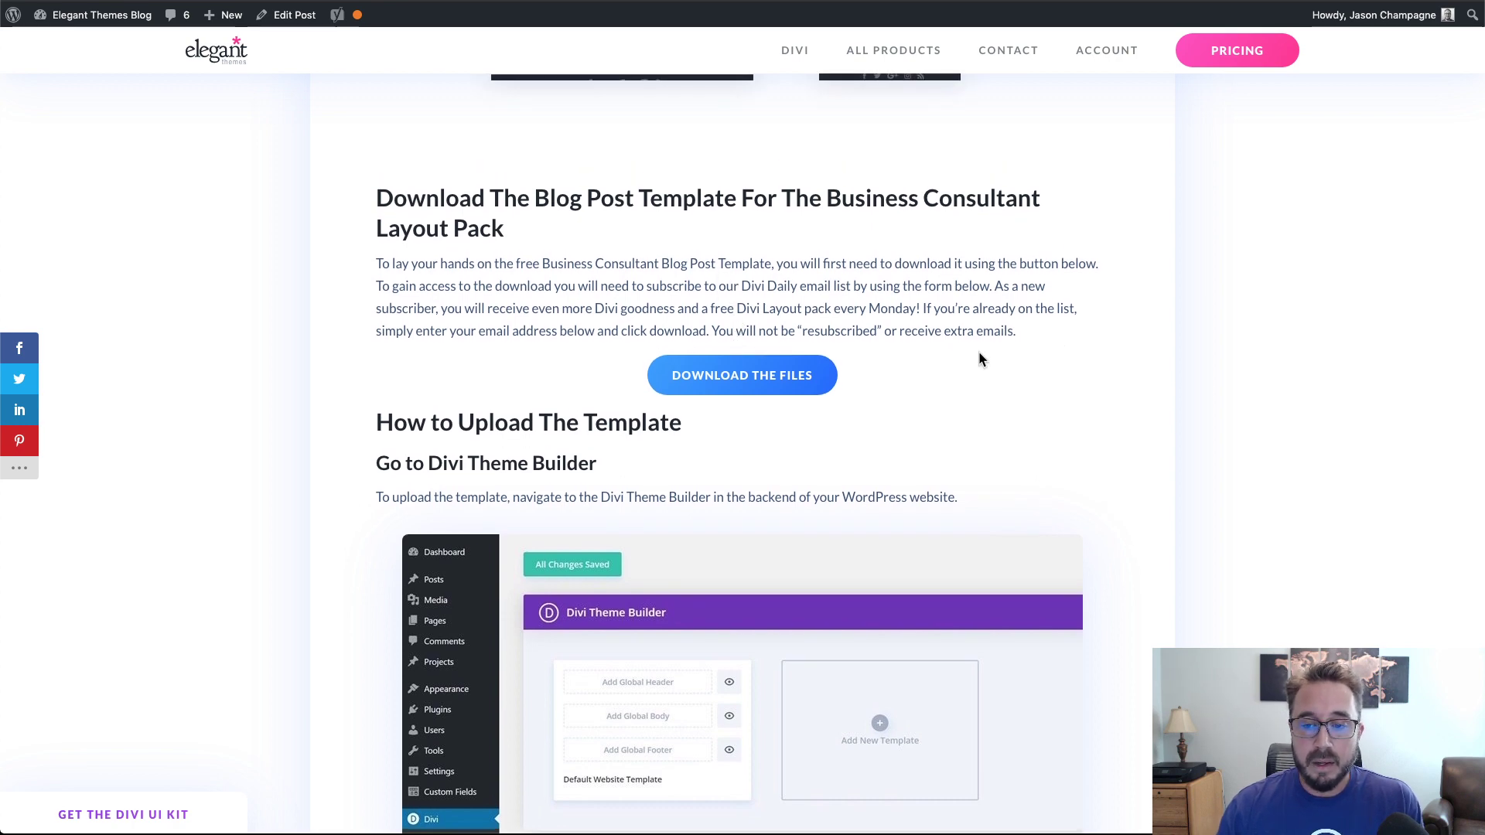
{"action": "left_click", "coordinate": [762, 383]}
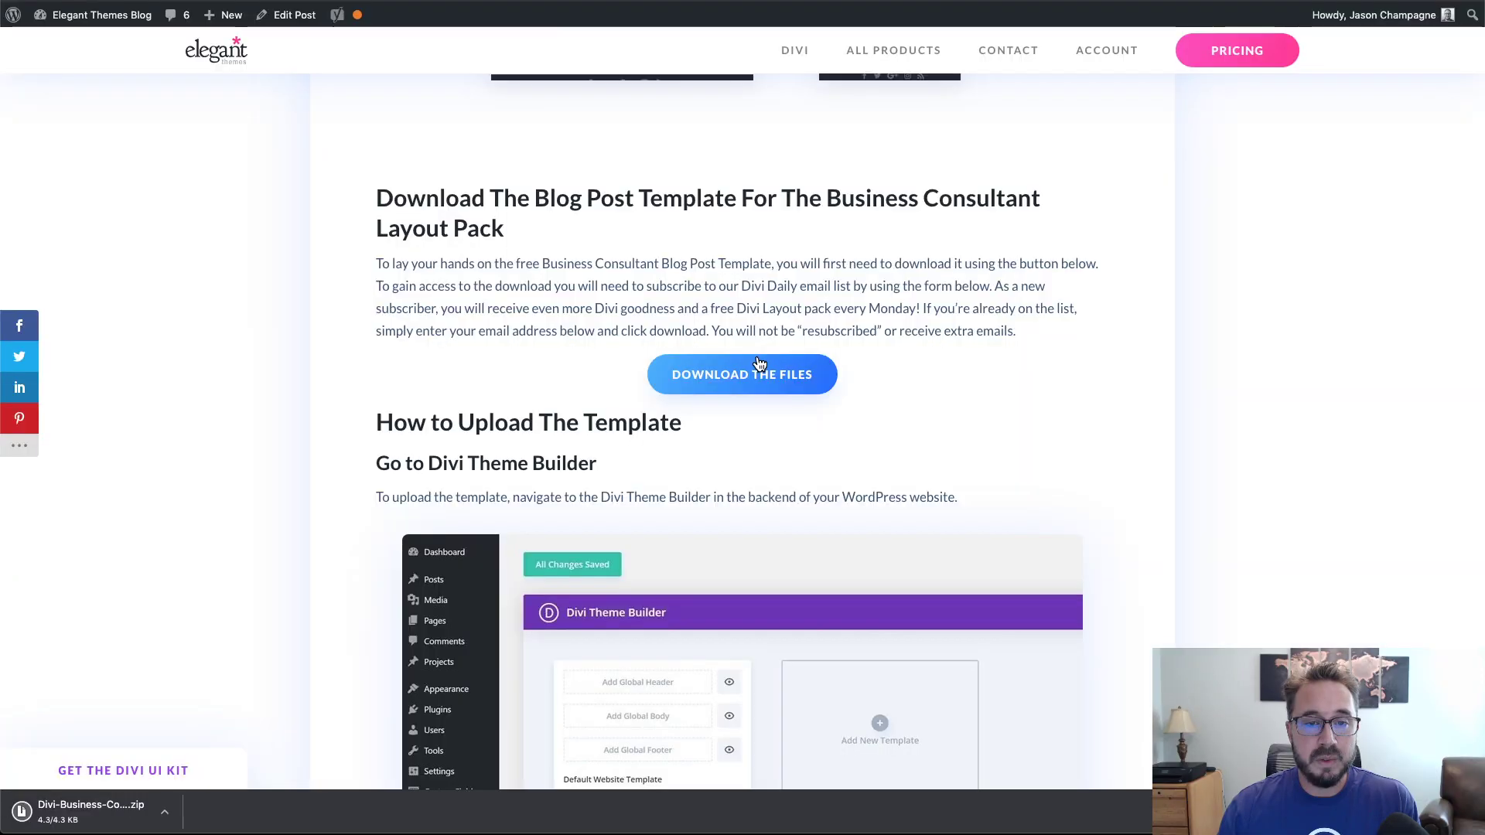
{"action": "scroll", "coordinate": [197, 693], "scroll_direction": "down", "scroll_amount": 1}
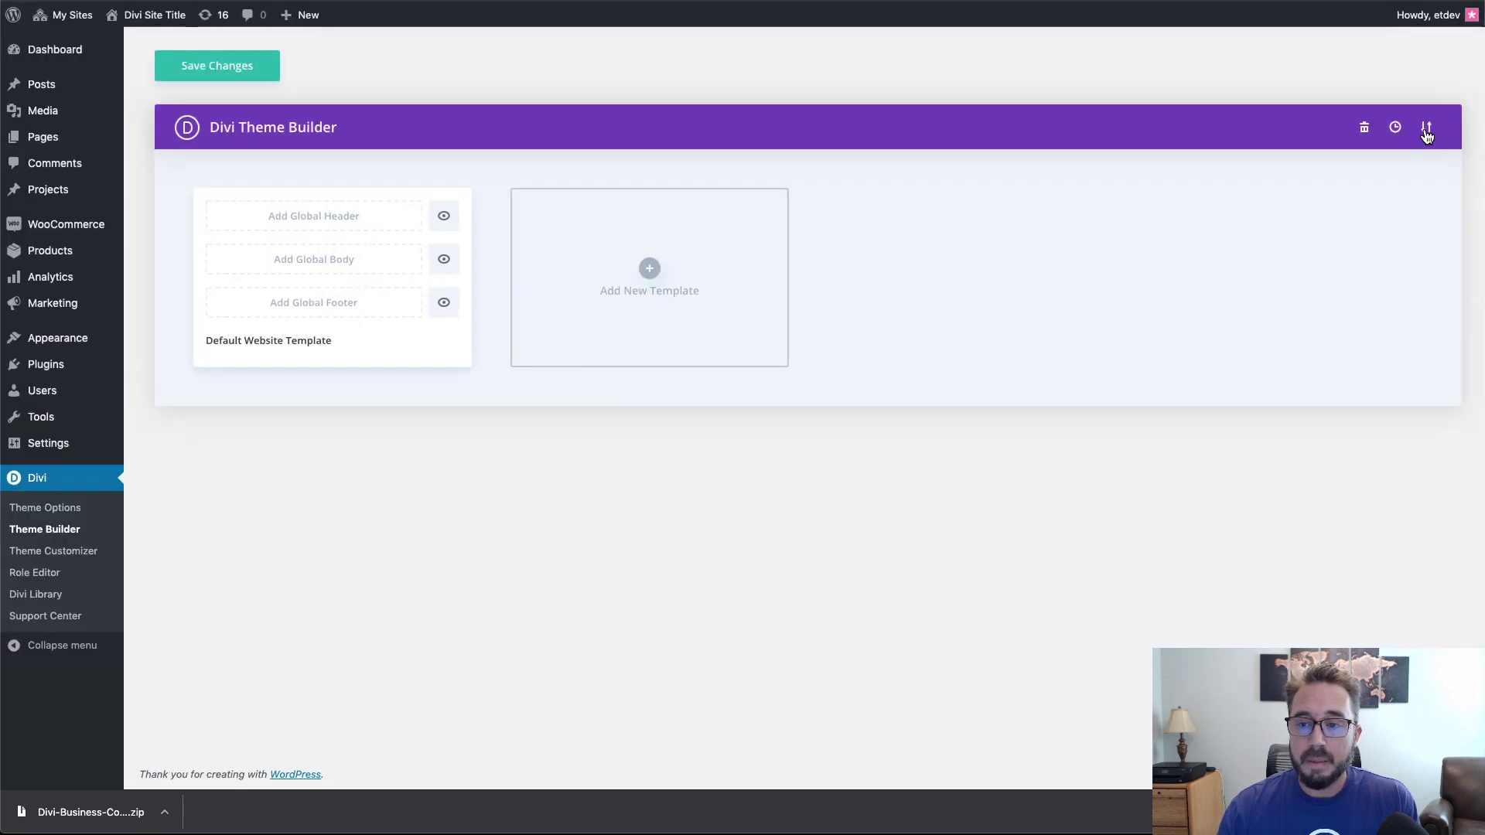
Step: Import the template file Divi-Business-Consultant-Post-Template 4.json into the Divi Theme Builder
{"action": "left_click", "coordinate": [1427, 130]}
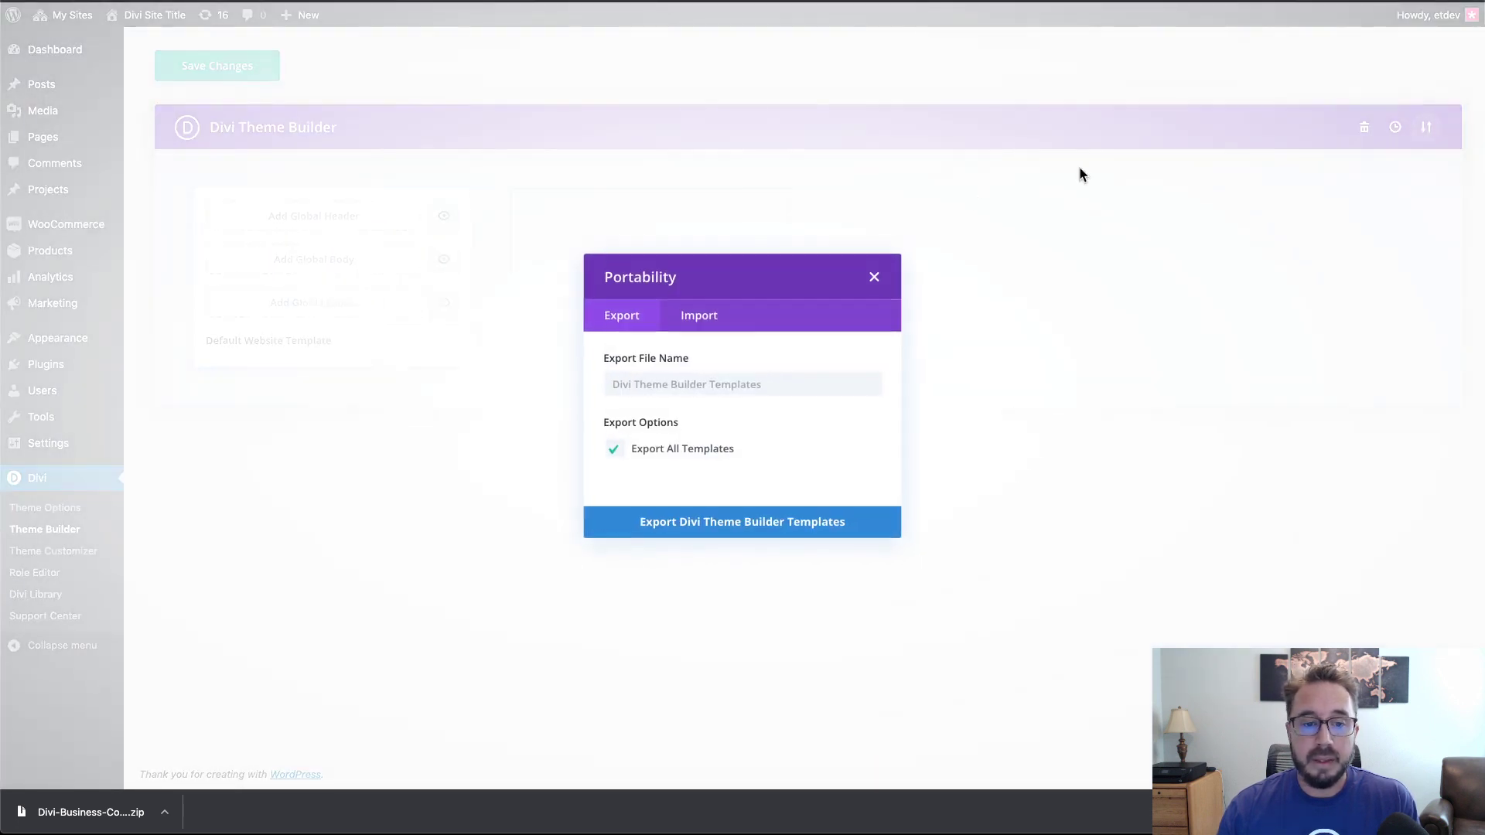
{"action": "left_click", "coordinate": [701, 323]}
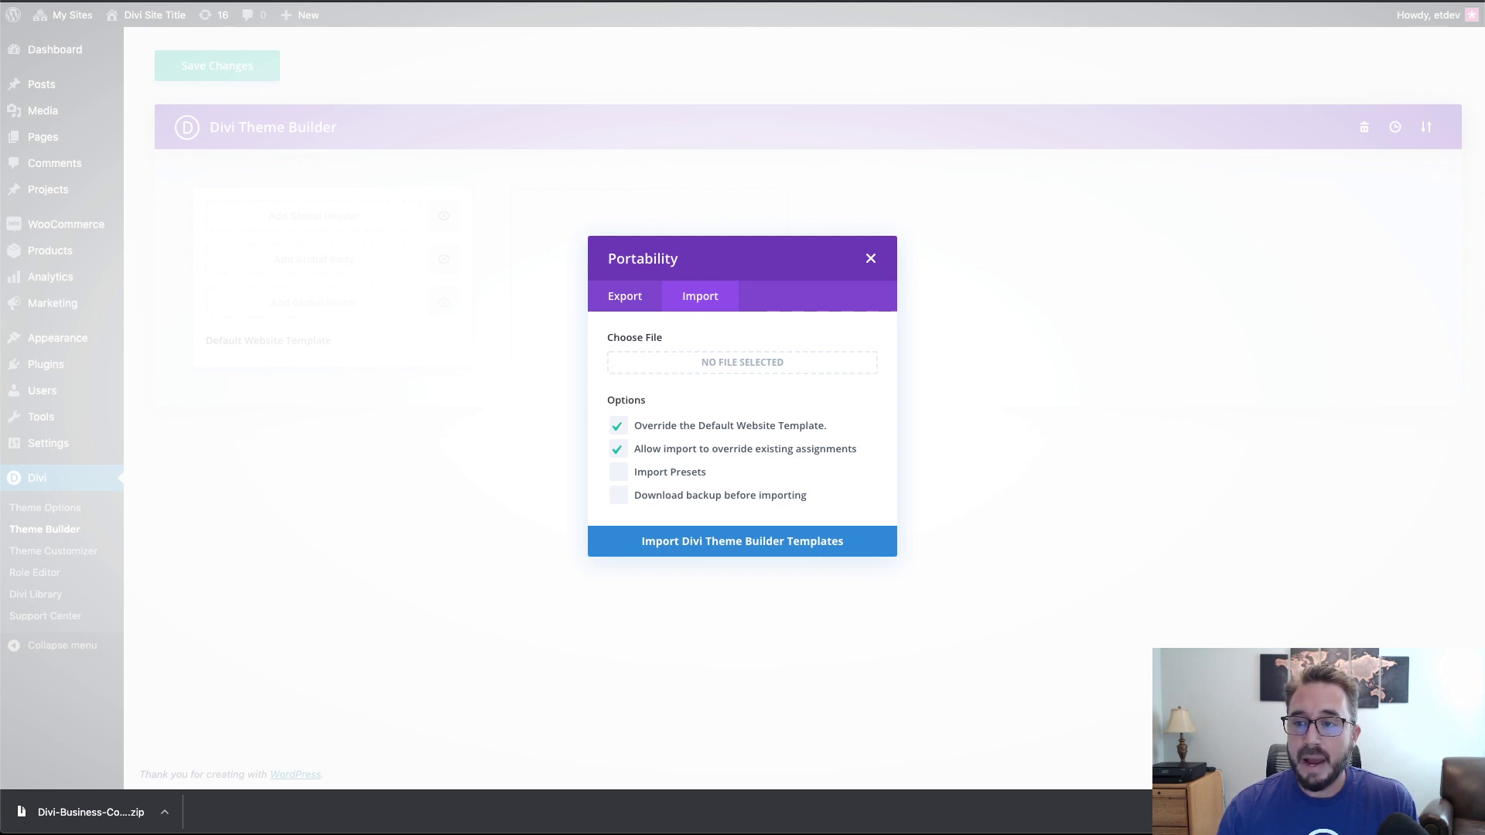
{"action": "left_click_drag", "start_coordinate": [1079, 271], "coordinate": [736, 364]}
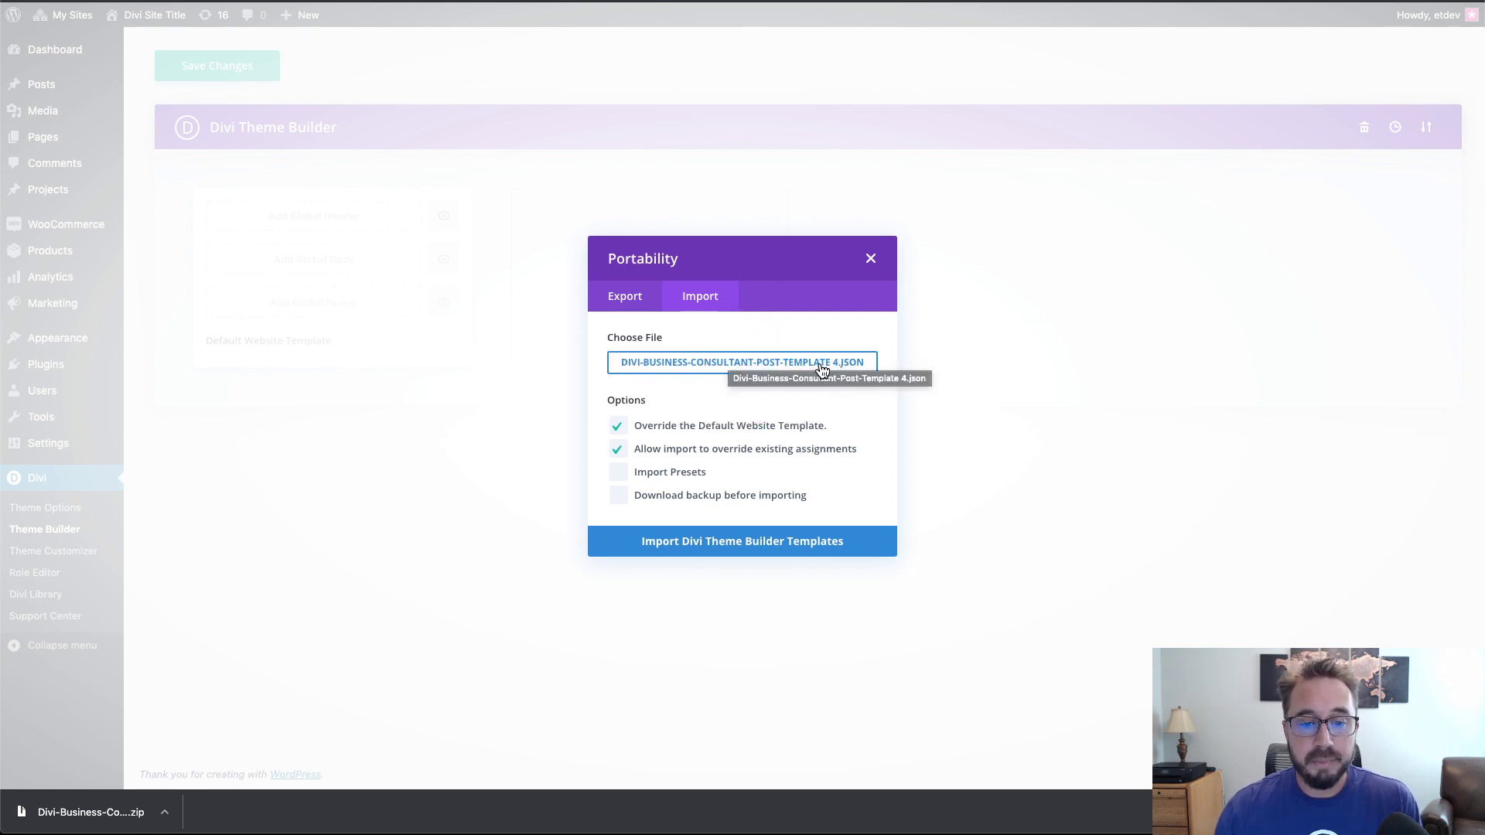
{"action": "left_click", "coordinate": [735, 539]}
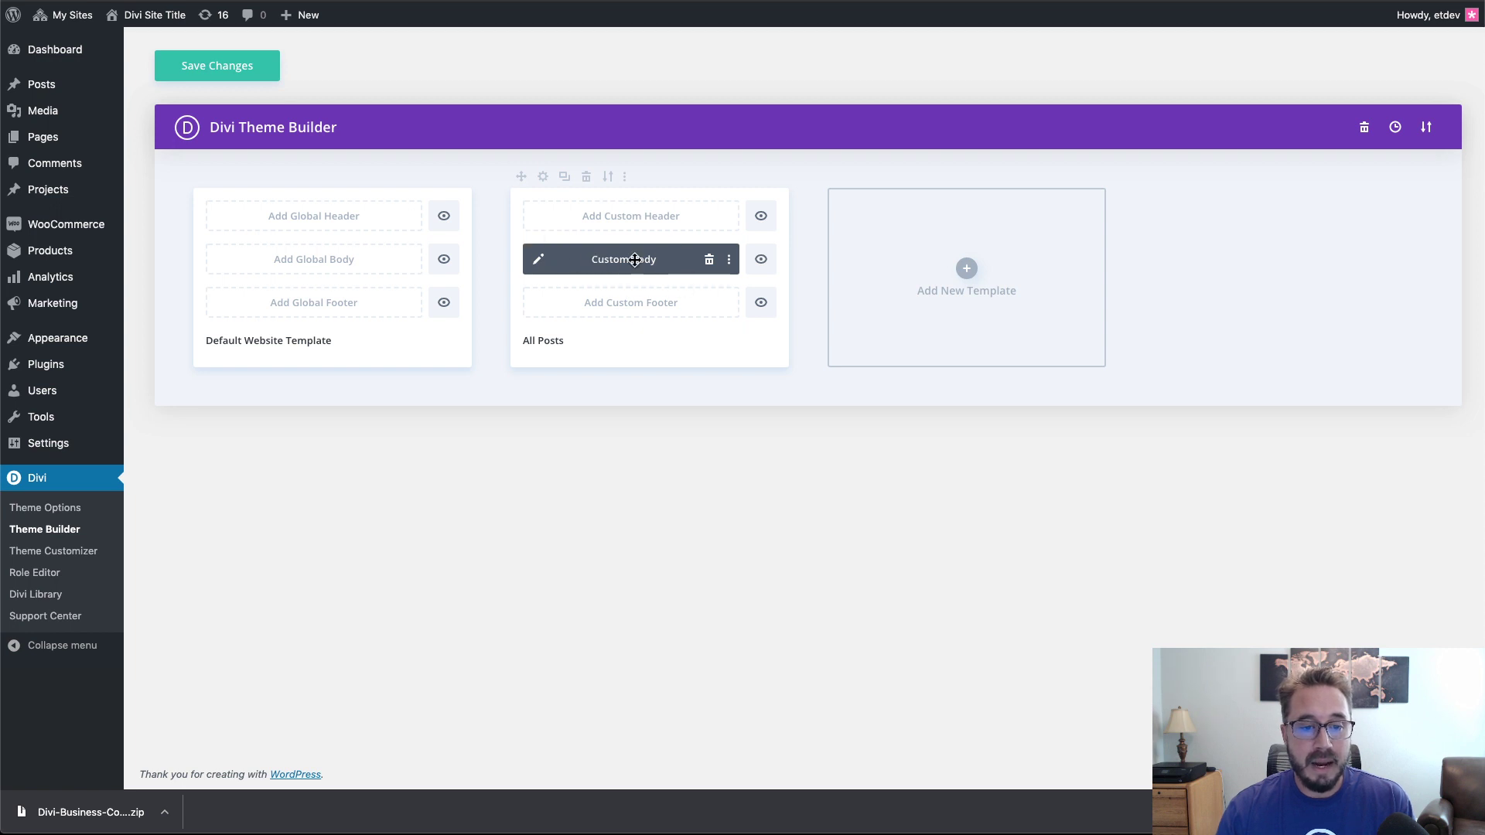
Step: Open the All Posts template's custom body layout for editing and examine its post header and post content areas
{"action": "left_click", "coordinate": [537, 260]}
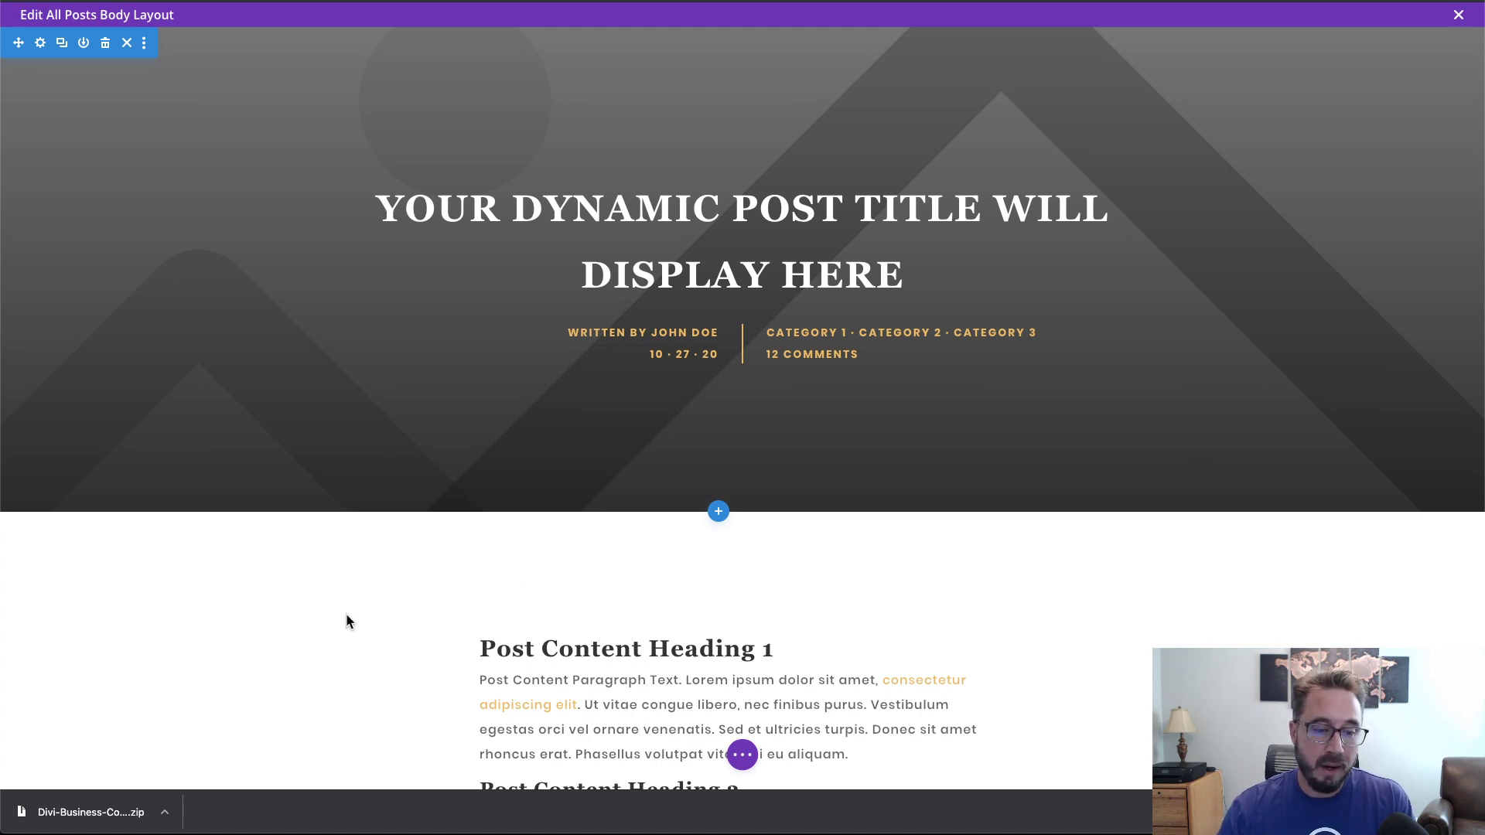
{"action": "scroll", "coordinate": [720, 447], "scroll_direction": "down", "scroll_amount": 1}
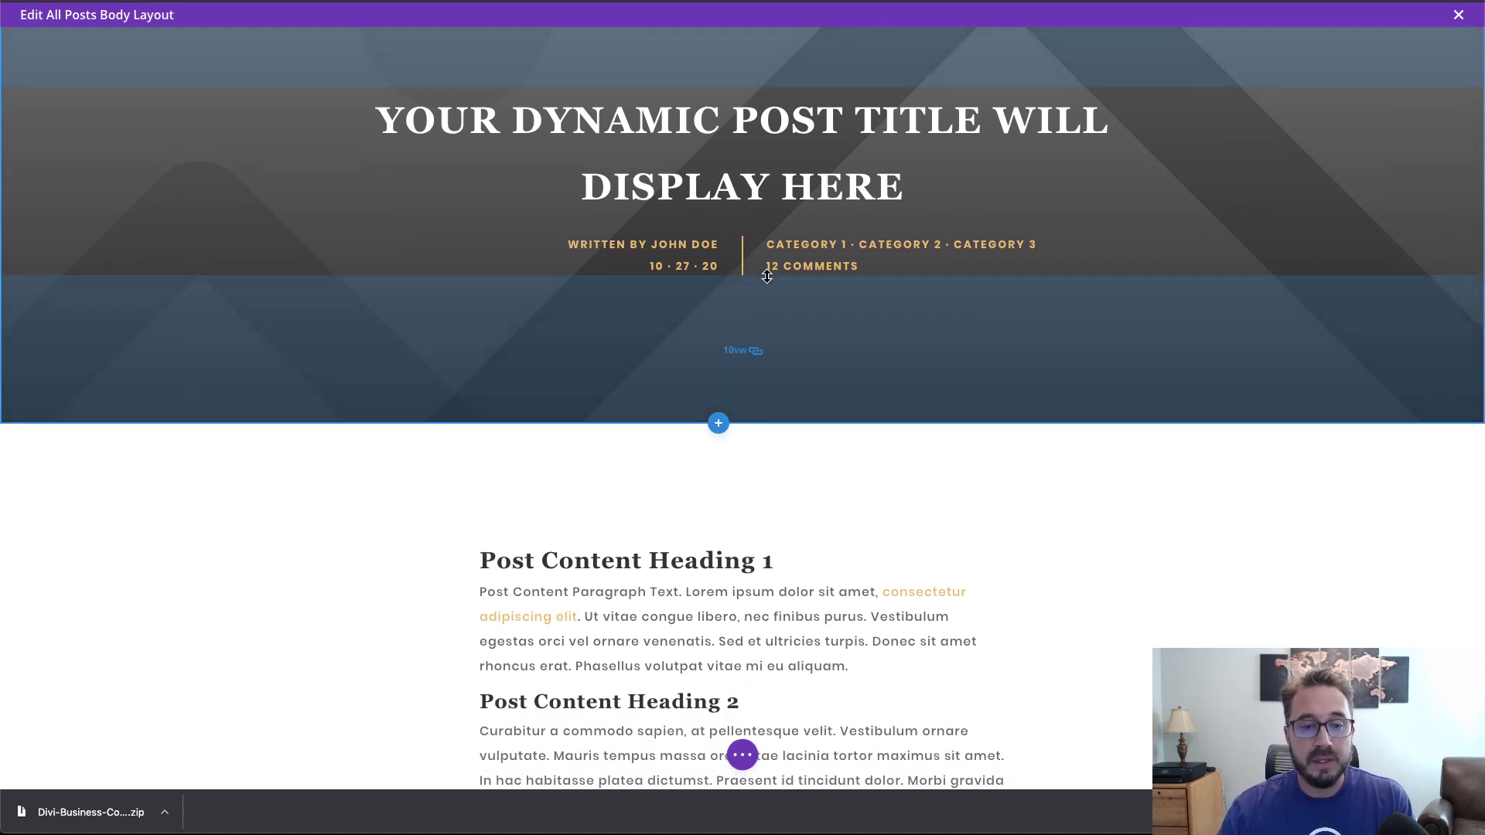
{"action": "scroll", "coordinate": [343, 382], "scroll_direction": "up", "scroll_amount": 1}
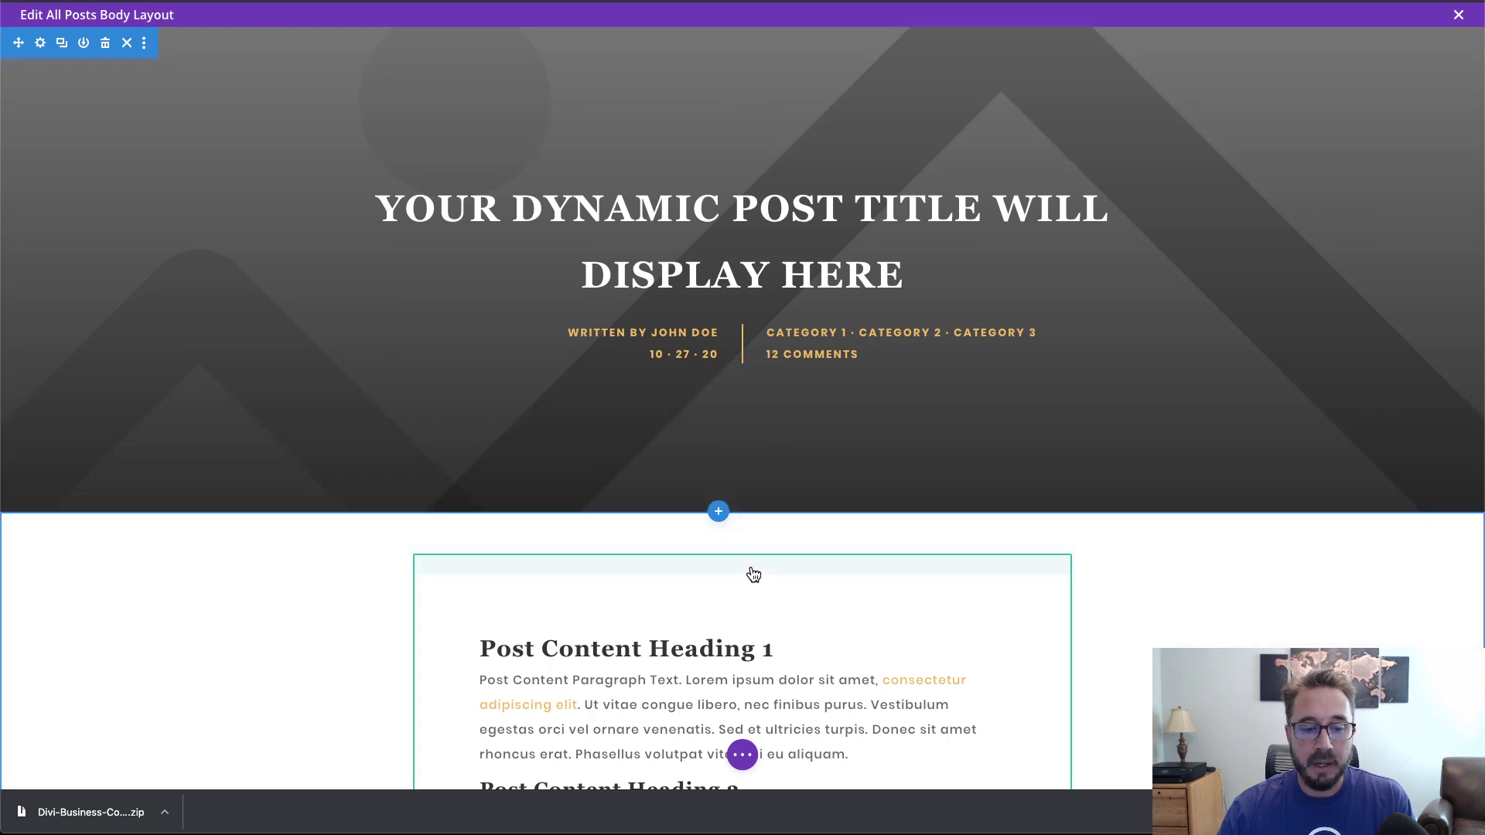
{"action": "scroll", "coordinate": [750, 574], "scroll_direction": "down", "scroll_amount": 4}
{"action": "scroll", "coordinate": [752, 574], "scroll_direction": "up", "scroll_amount": 3}
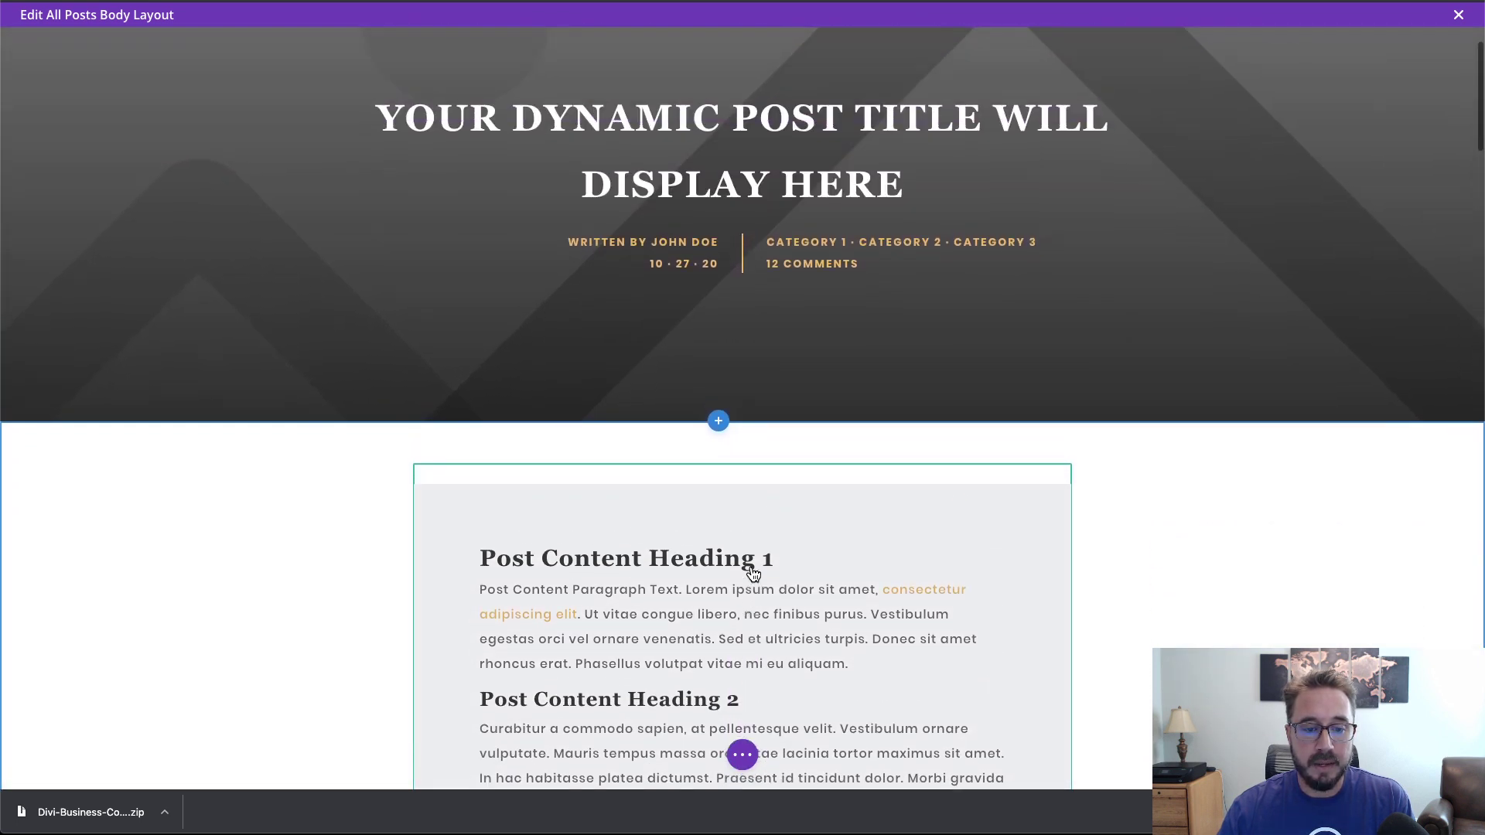
{"action": "scroll", "coordinate": [752, 574], "scroll_direction": "up", "scroll_amount": 1}
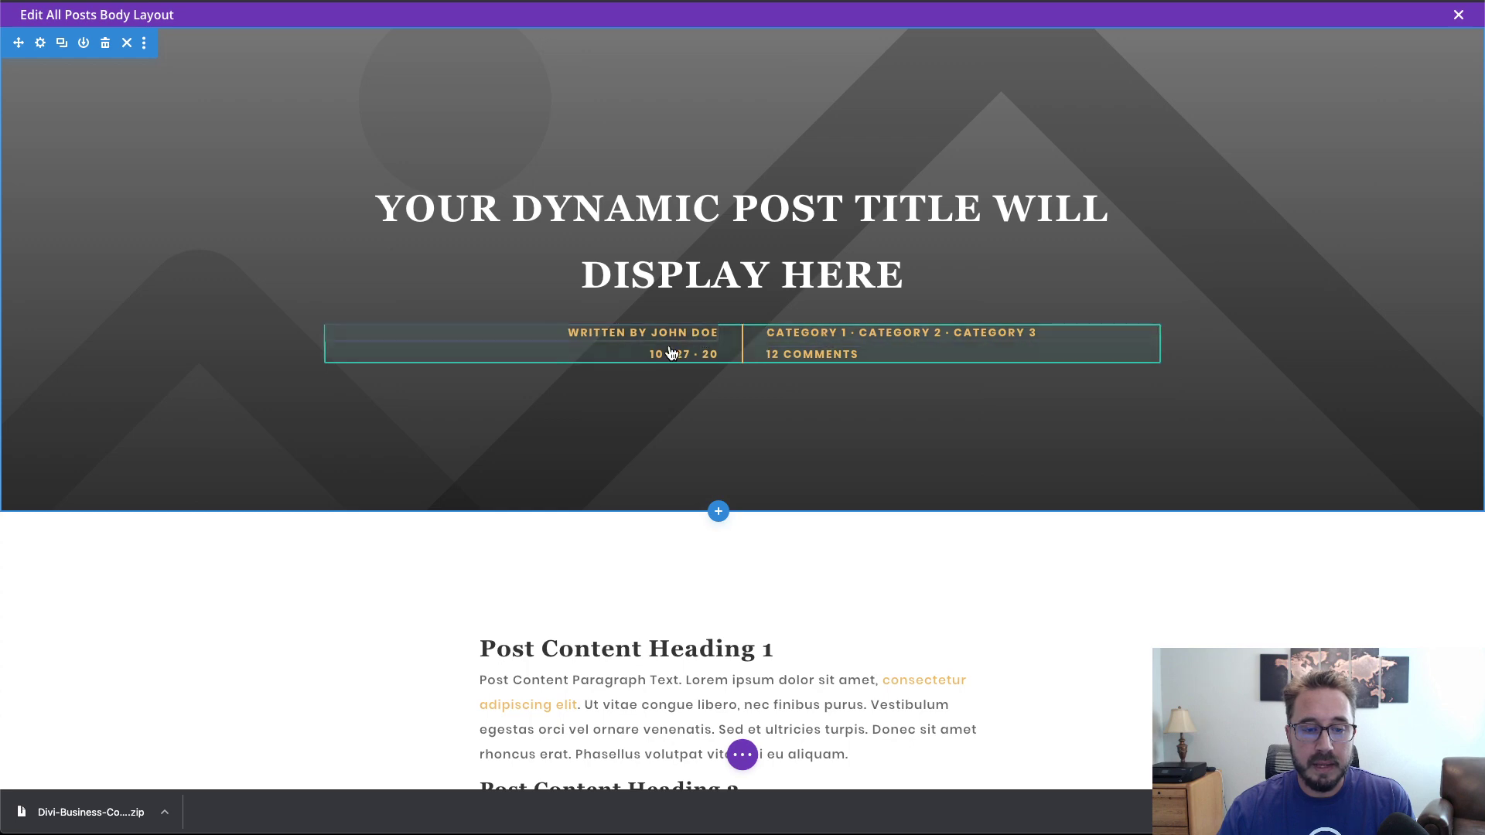
{"action": "scroll", "coordinate": [874, 408], "scroll_direction": "down", "scroll_amount": 3}
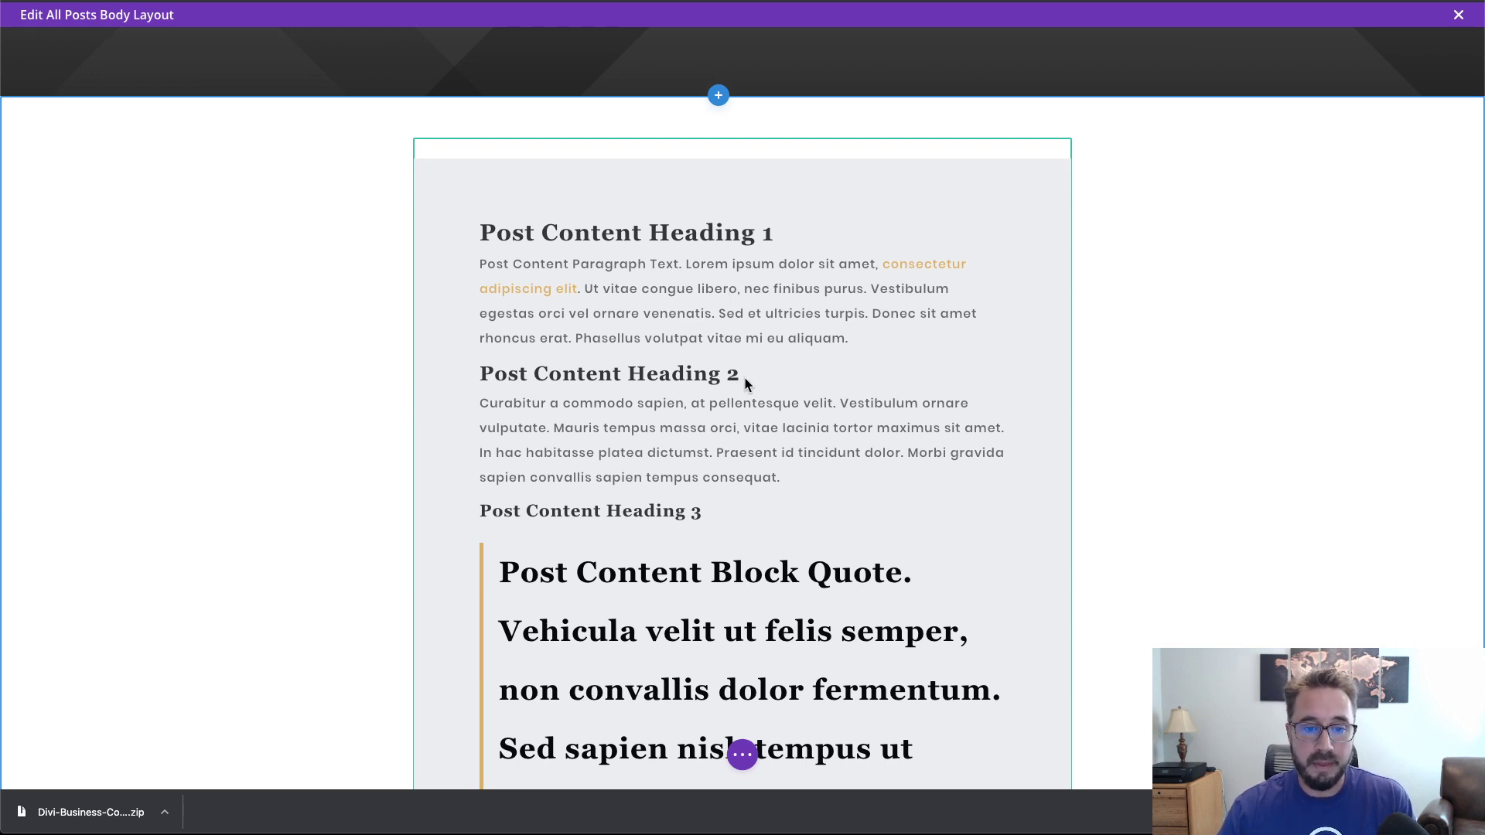
{"action": "scroll", "coordinate": [787, 371], "scroll_direction": "up", "scroll_amount": 5}
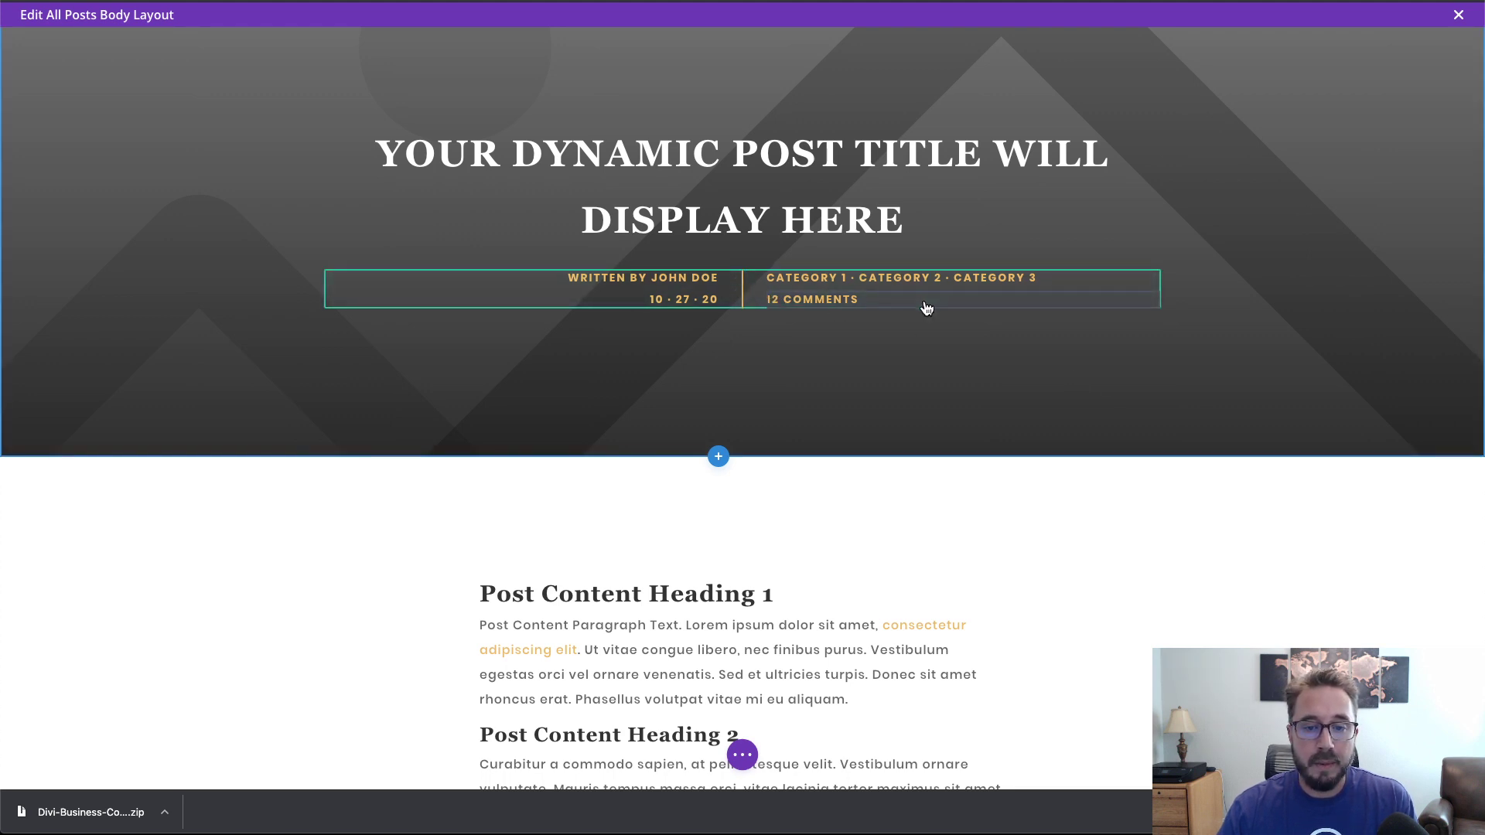
Step: Insert a one-column row beneath the author, date, category and comments row in the post header section
{"action": "mouse_move", "coordinate": [766, 309]}
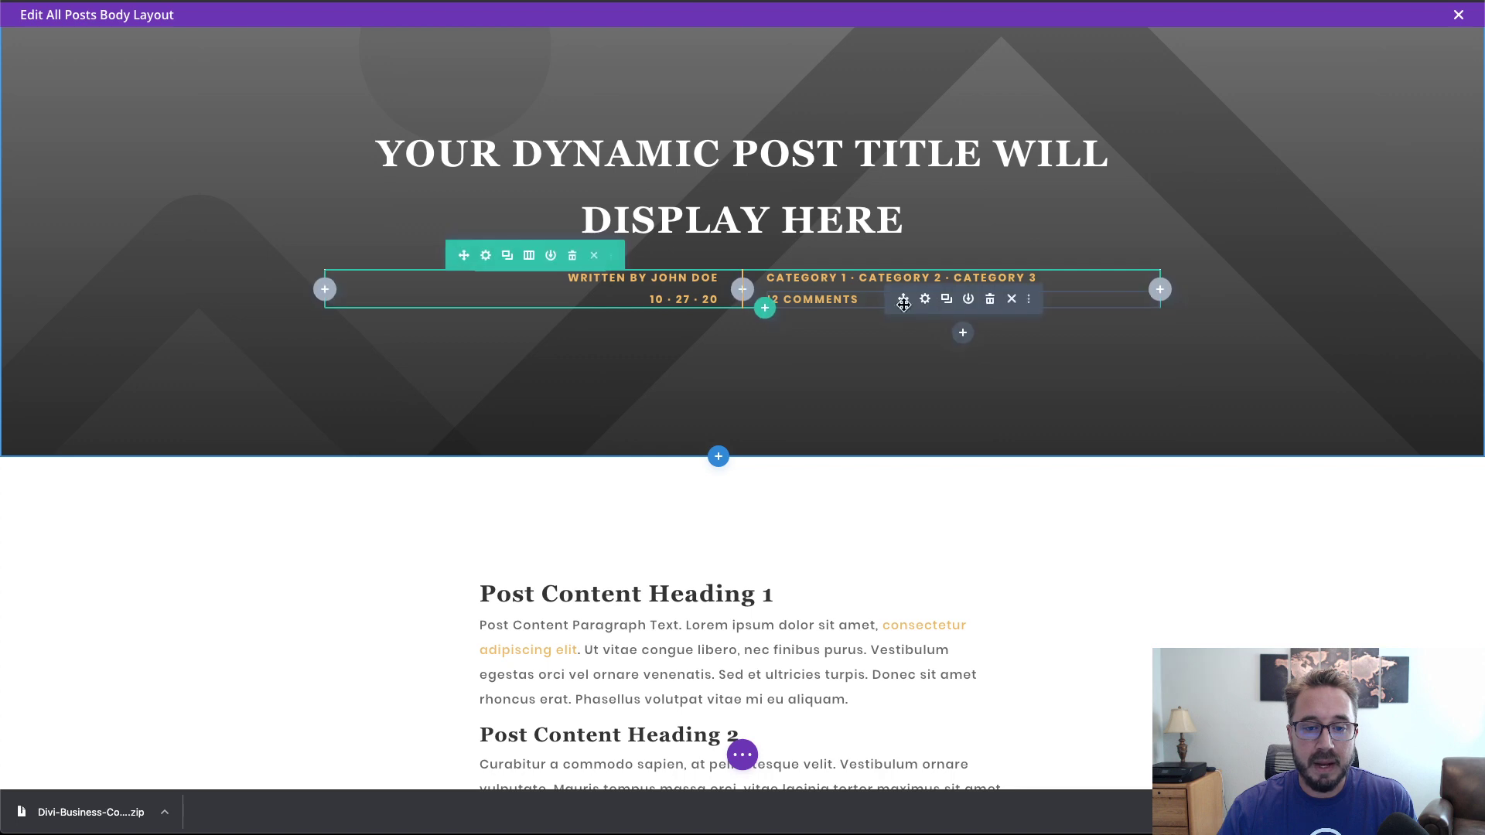
{"action": "left_click", "coordinate": [767, 311]}
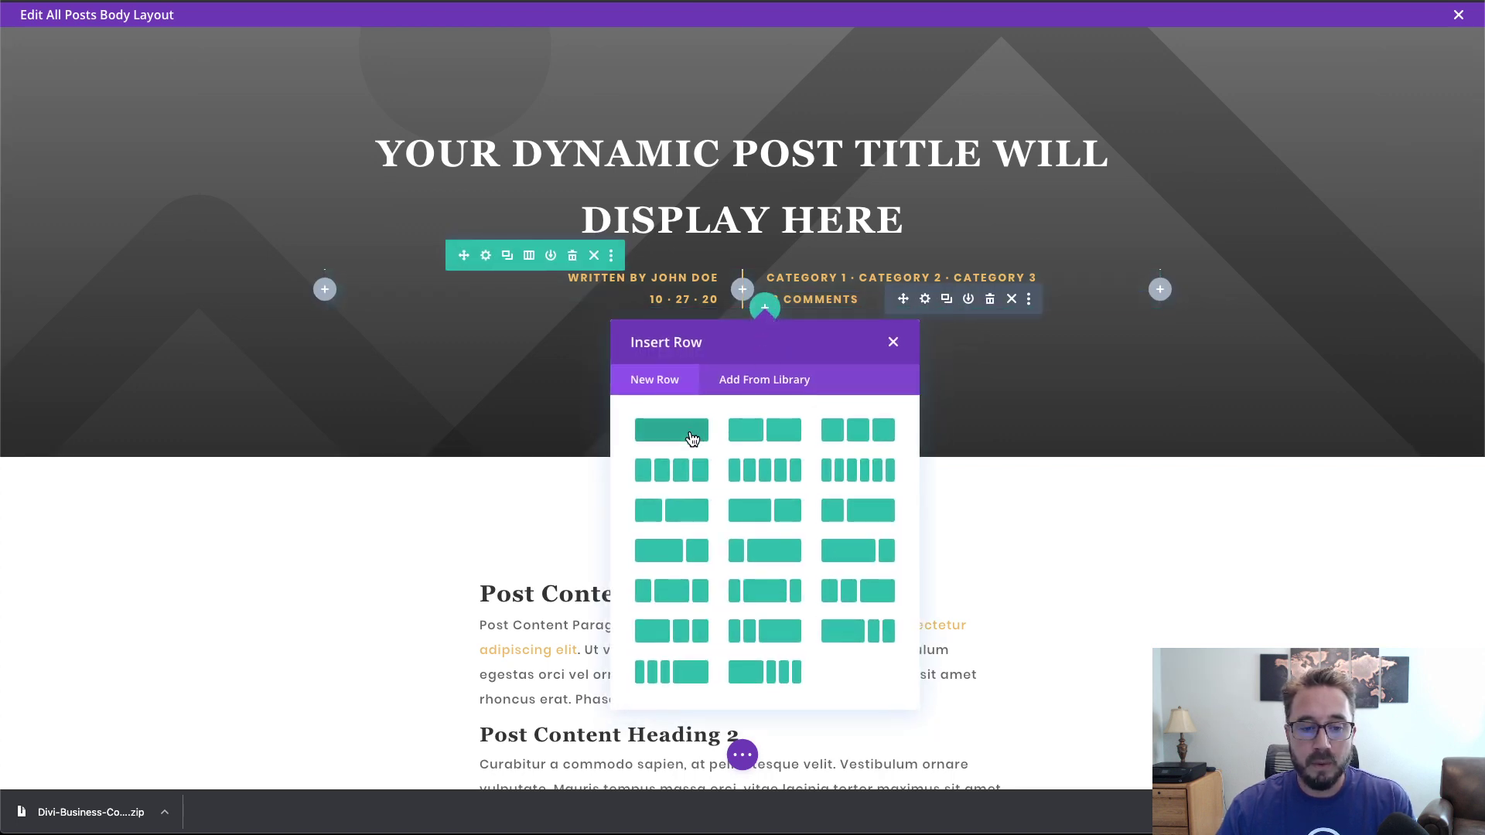
{"action": "left_click", "coordinate": [692, 439]}
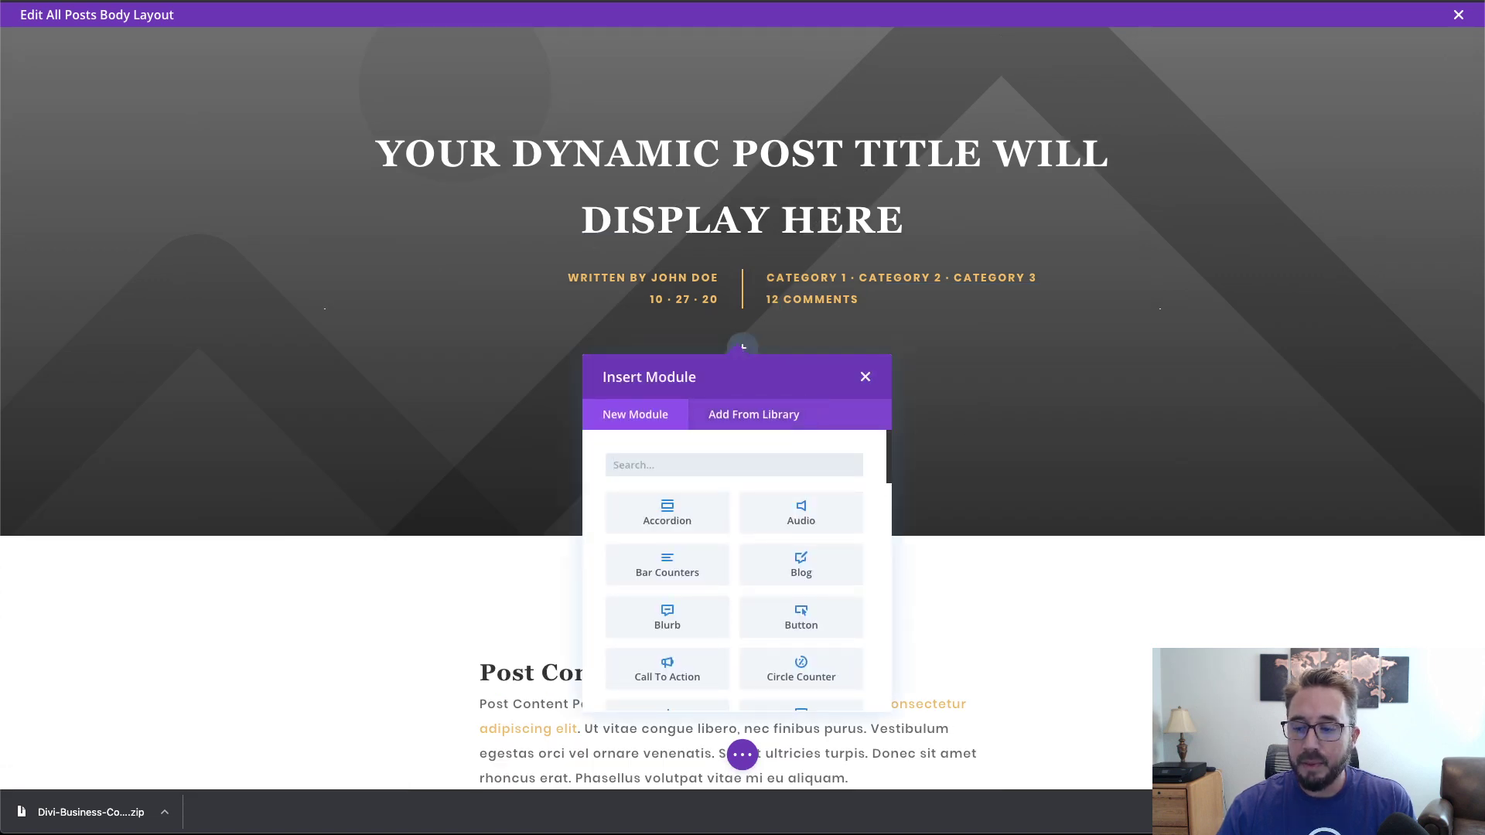
Step: Add a Text module to the new header row and move its settings window clear of the header content
{"action": "type", "text": "te"}
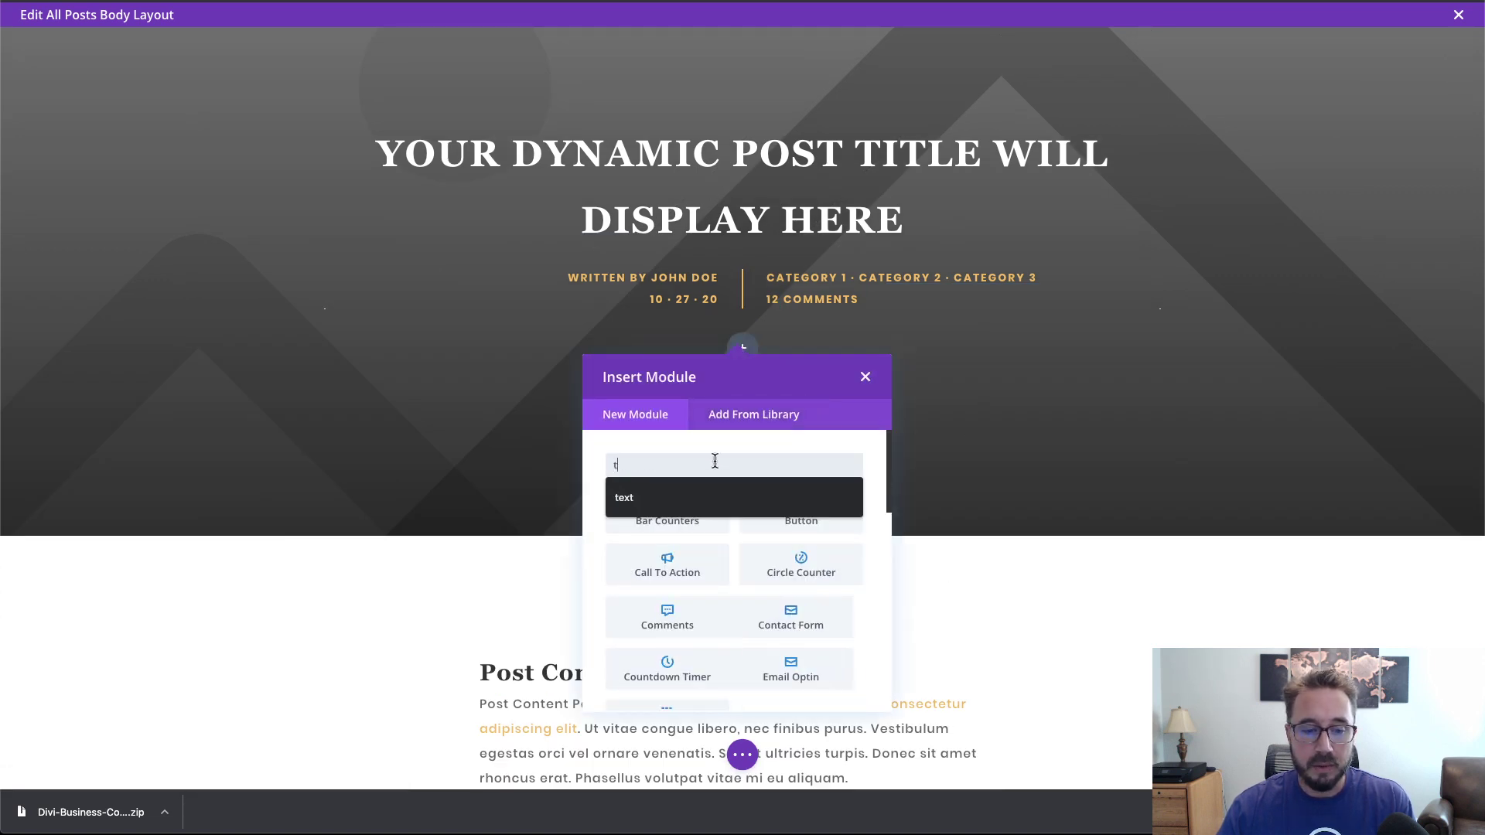
{"action": "left_click", "coordinate": [705, 495]}
{"action": "left_click", "coordinate": [667, 512]}
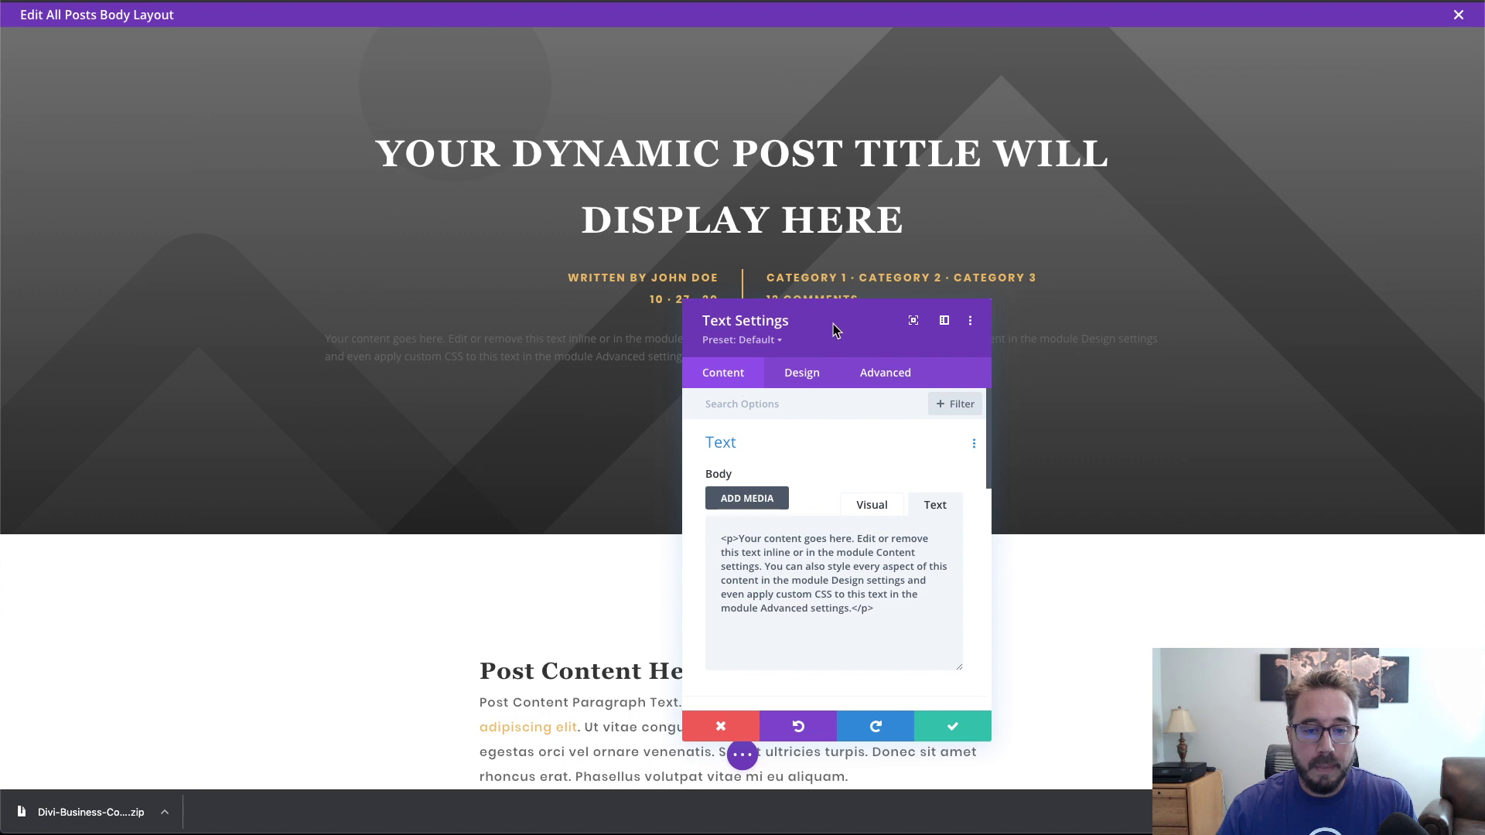
{"action": "left_click_drag", "start_coordinate": [830, 324], "coordinate": [196, 67]}
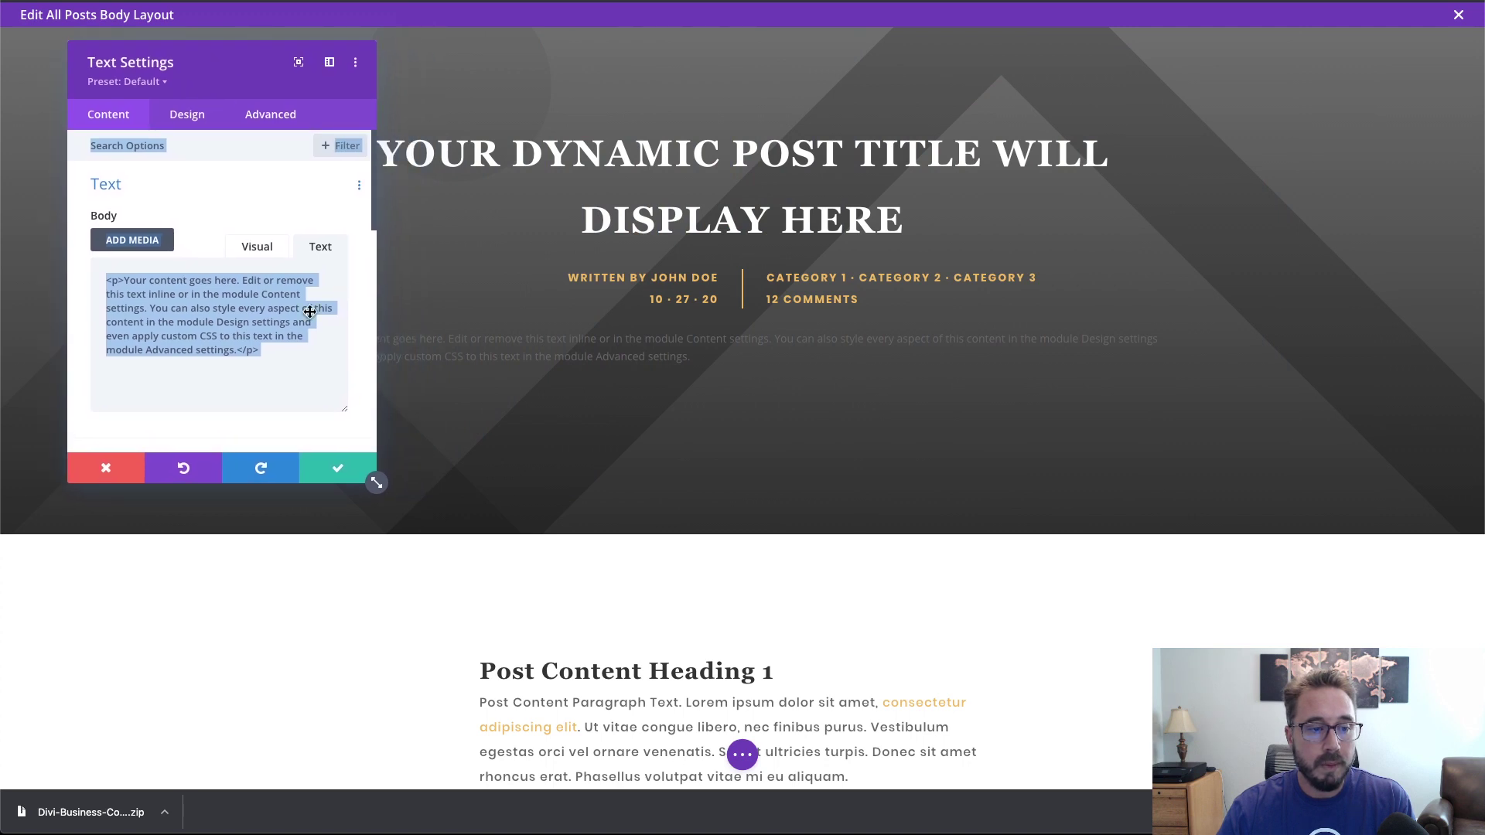
Step: Replace the Text module's placeholder with an HTML paragraph reading "Reading Time:" and "( Word Count: )", with #edbb5f spans of classes eta and word-count
{"action": "left_click_drag", "start_coordinate": [364, 478], "coordinate": [470, 569]}
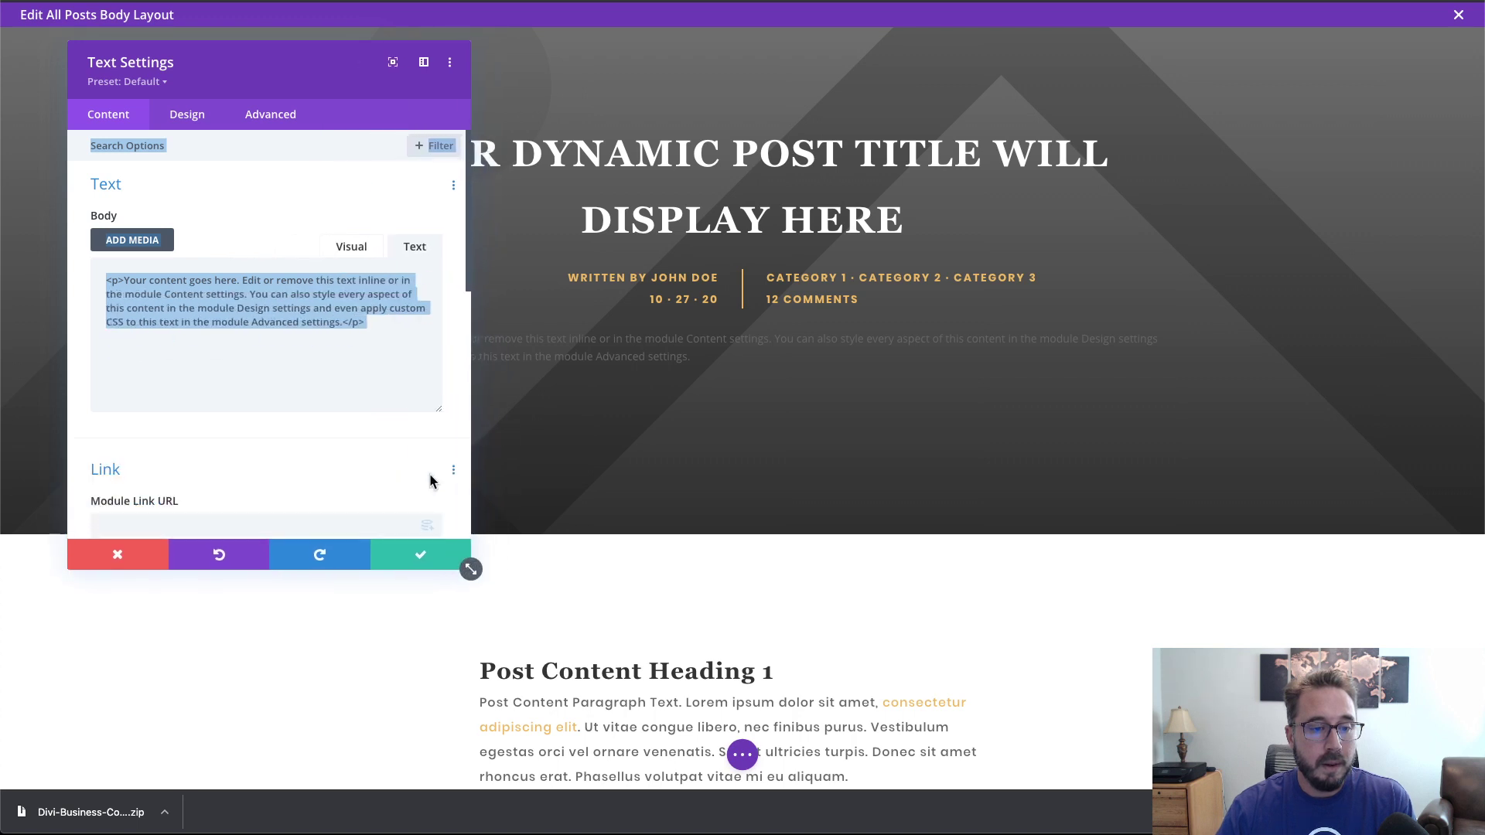
{"action": "left_click", "coordinate": [415, 249]}
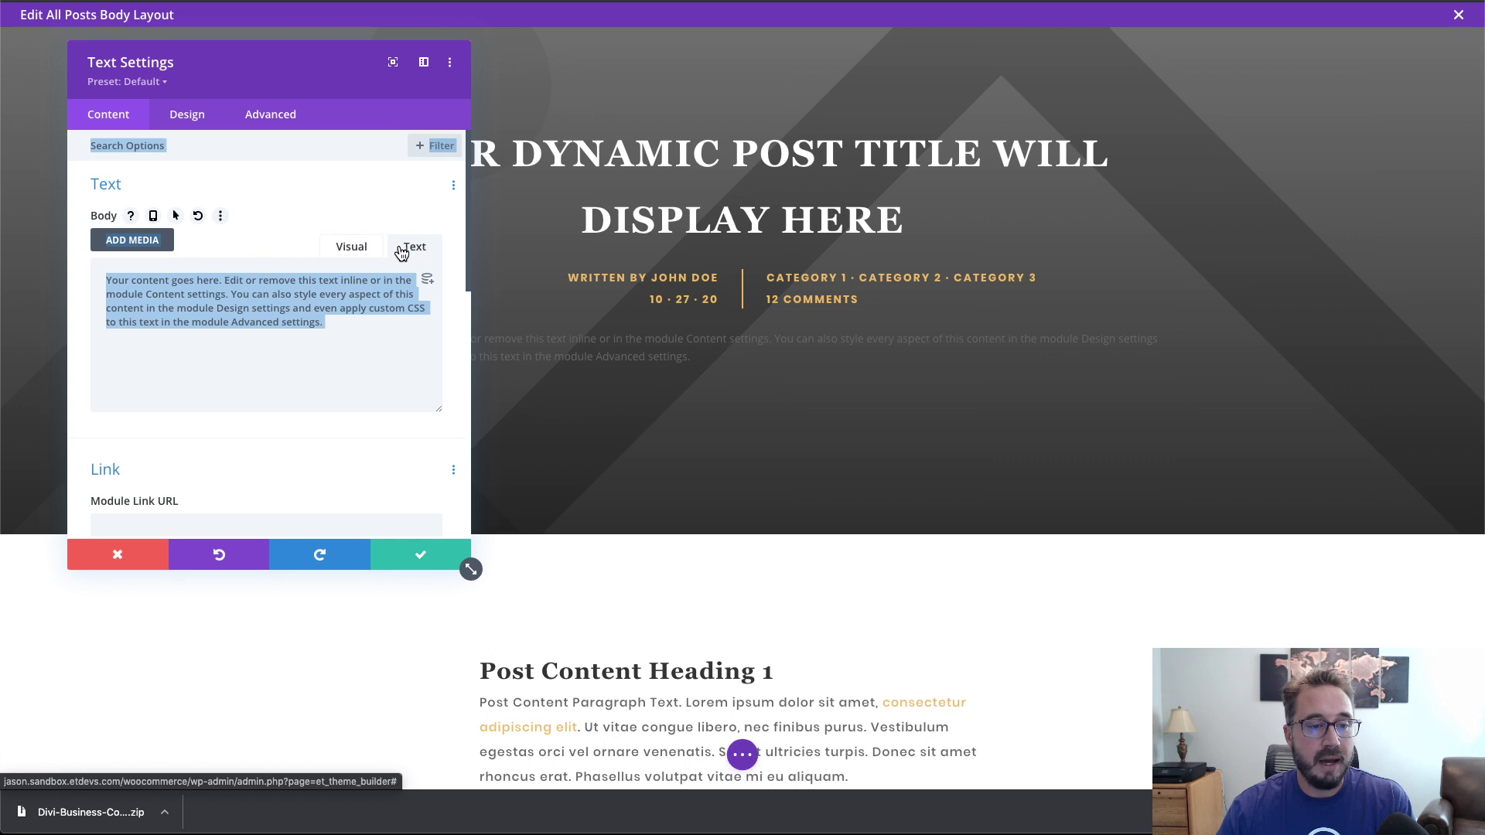
{"action": "left_click", "coordinate": [360, 249]}
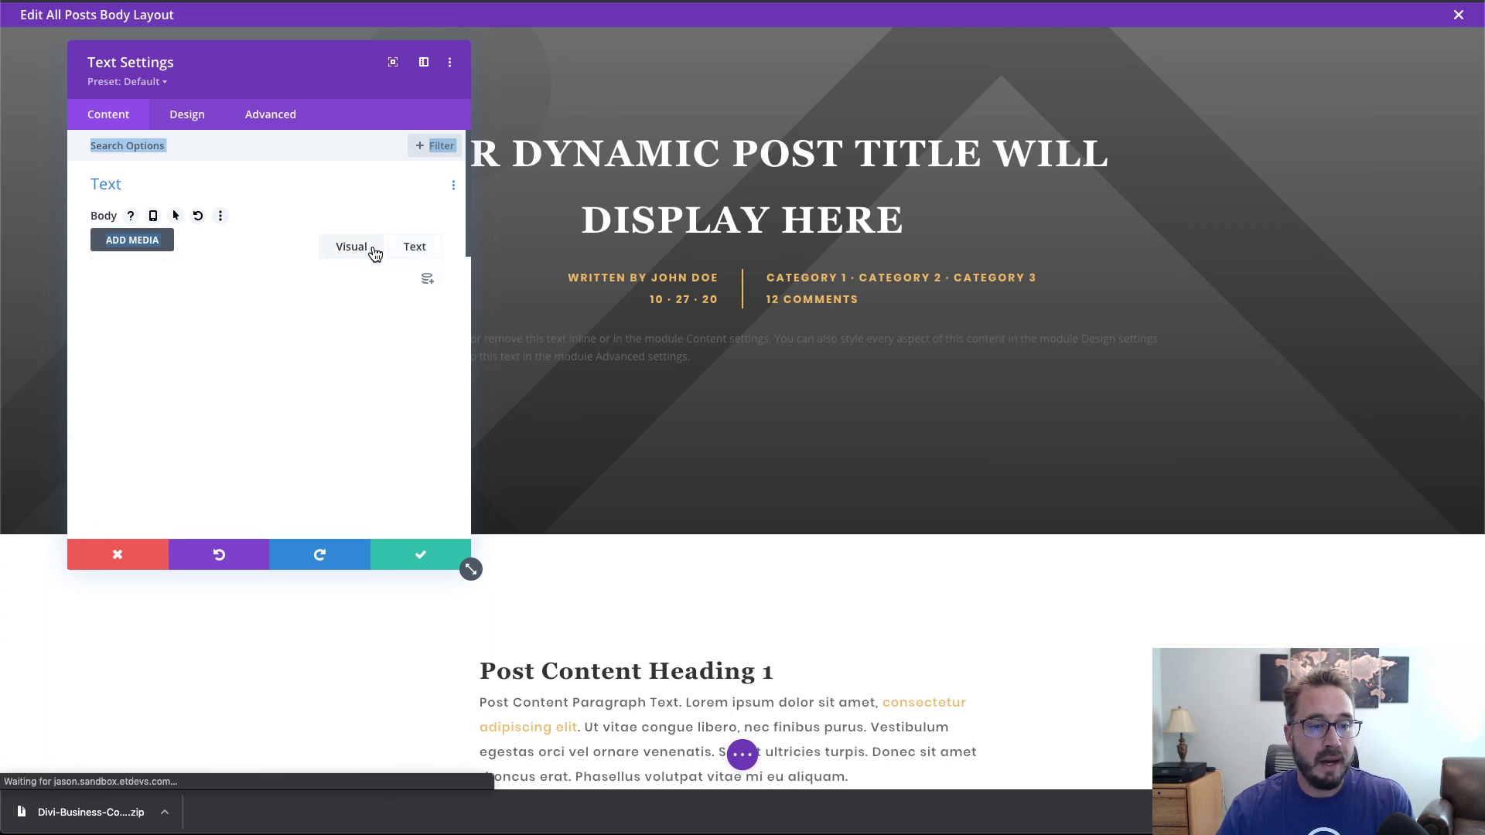
{"action": "left_click", "coordinate": [402, 253]}
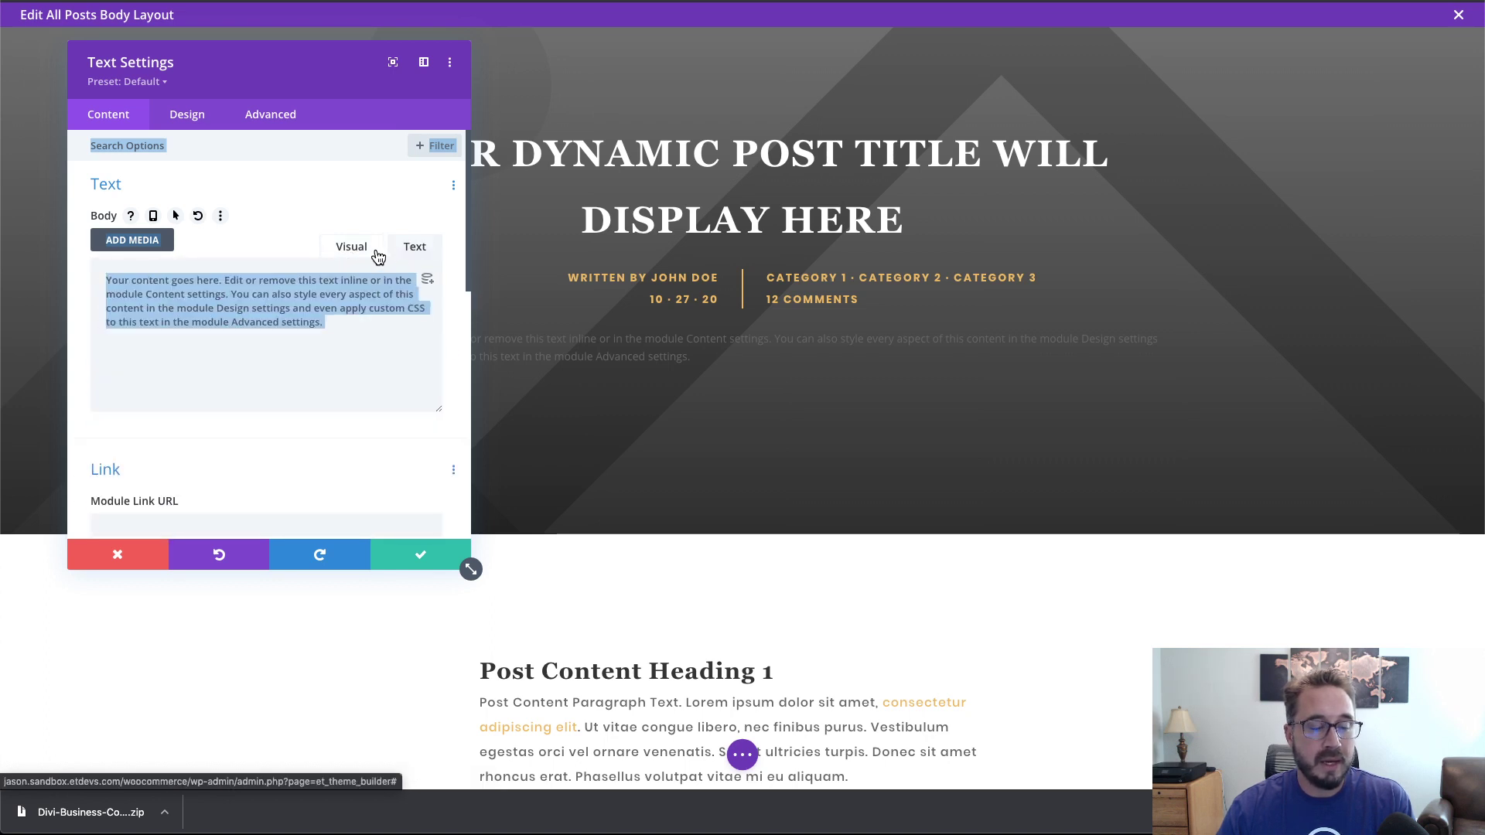
{"action": "left_click", "coordinate": [347, 324]}
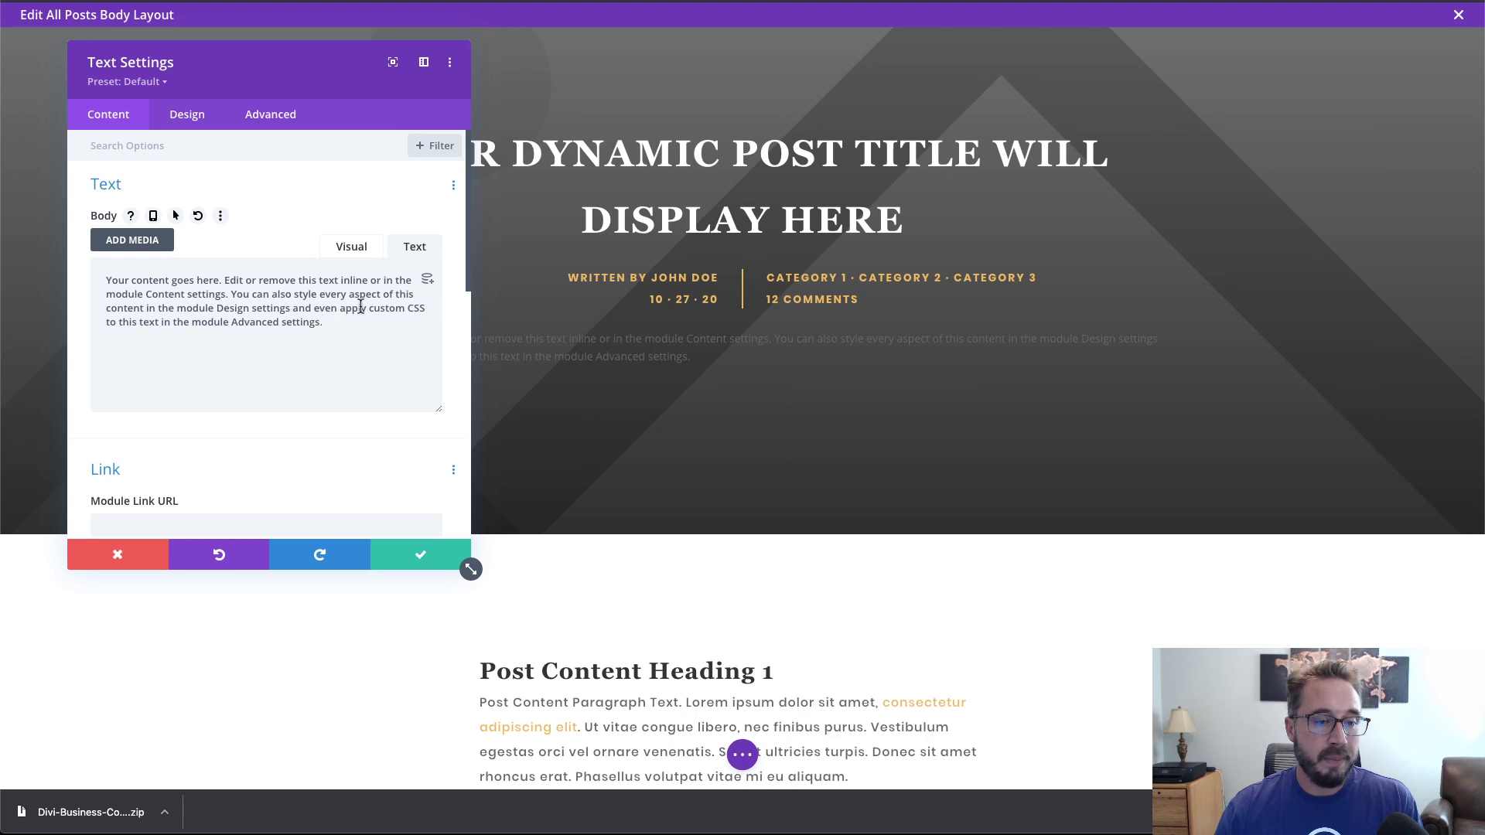
{"action": "left_click_drag", "start_coordinate": [329, 327], "coordinate": [99, 277]}
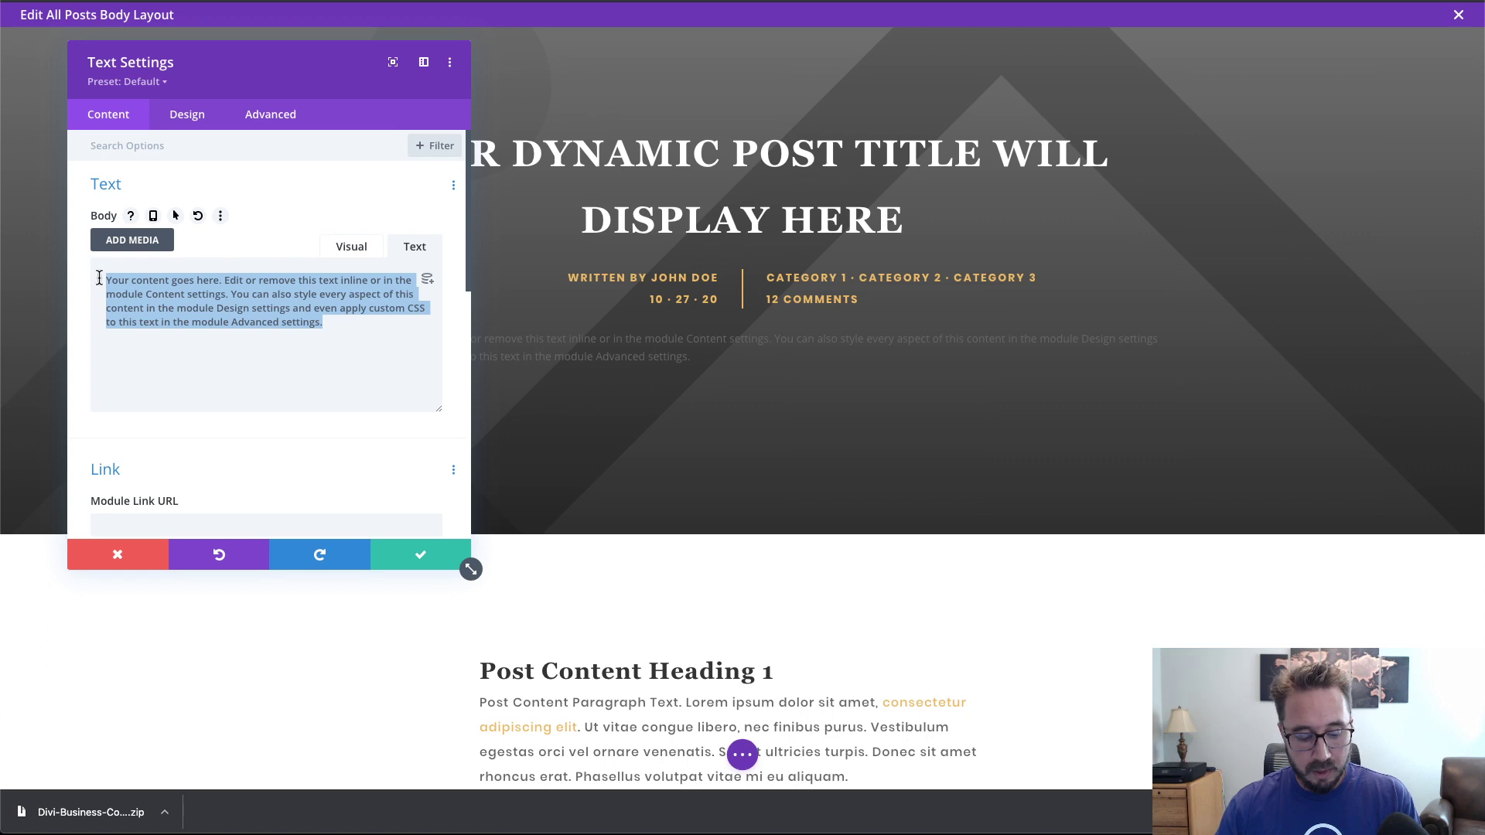
{"action": "key", "text": "BackSpace"}
{"action": "type", "text": "<p>Reading Time: <span style=\"color: #edbb5f;\" class=\"eta\"></span> ( Word Count: <span style=\"color: #edbb5f;\" class=\"word-count\"></span> )</p>"}
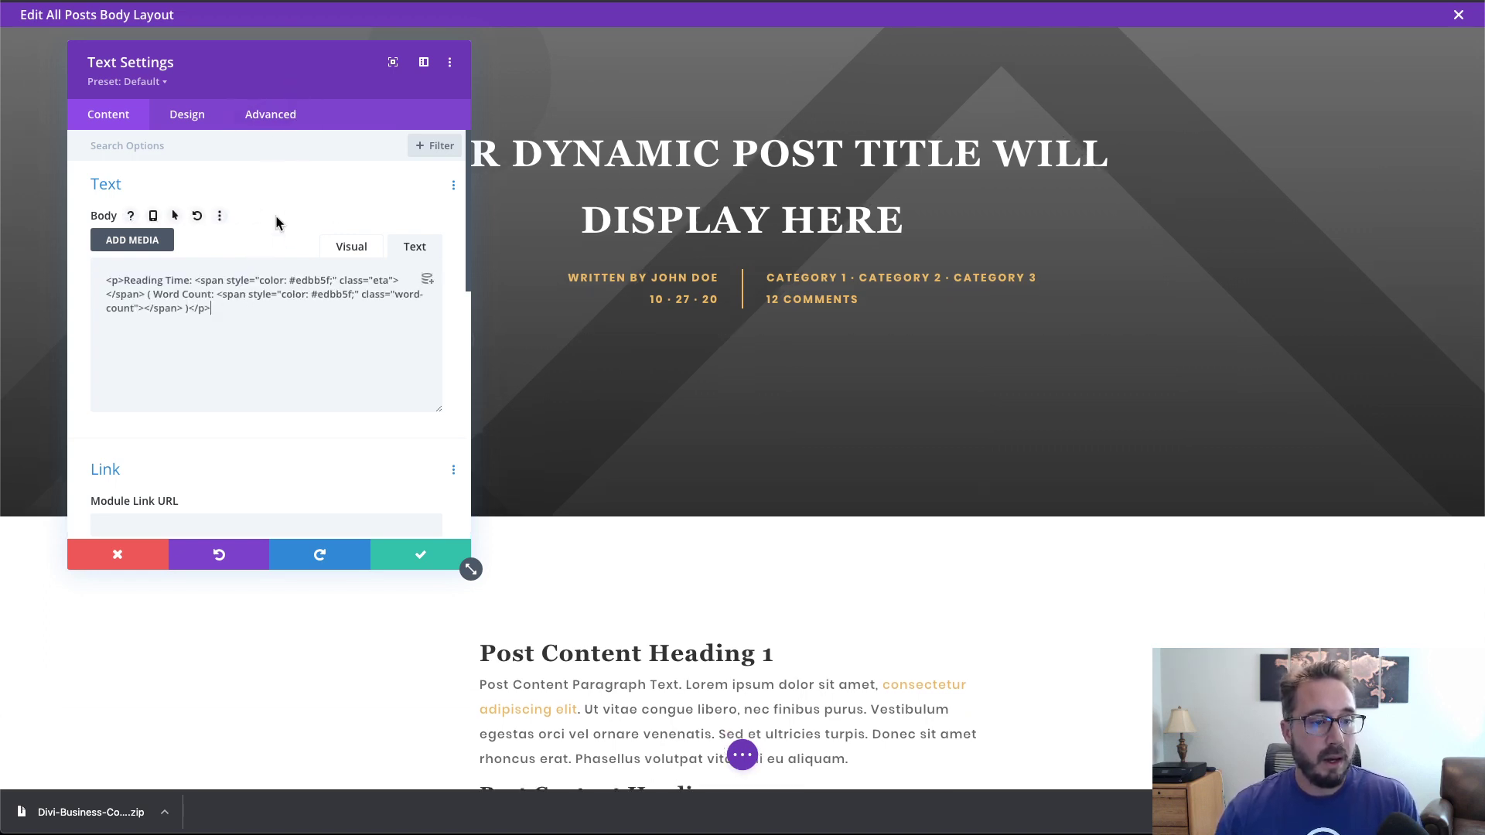
Step: Examine the paragraph tags and the eta span after "Reading Time:" in the Text module's HTML
{"action": "left_click_drag", "start_coordinate": [279, 72], "coordinate": [766, 78]}
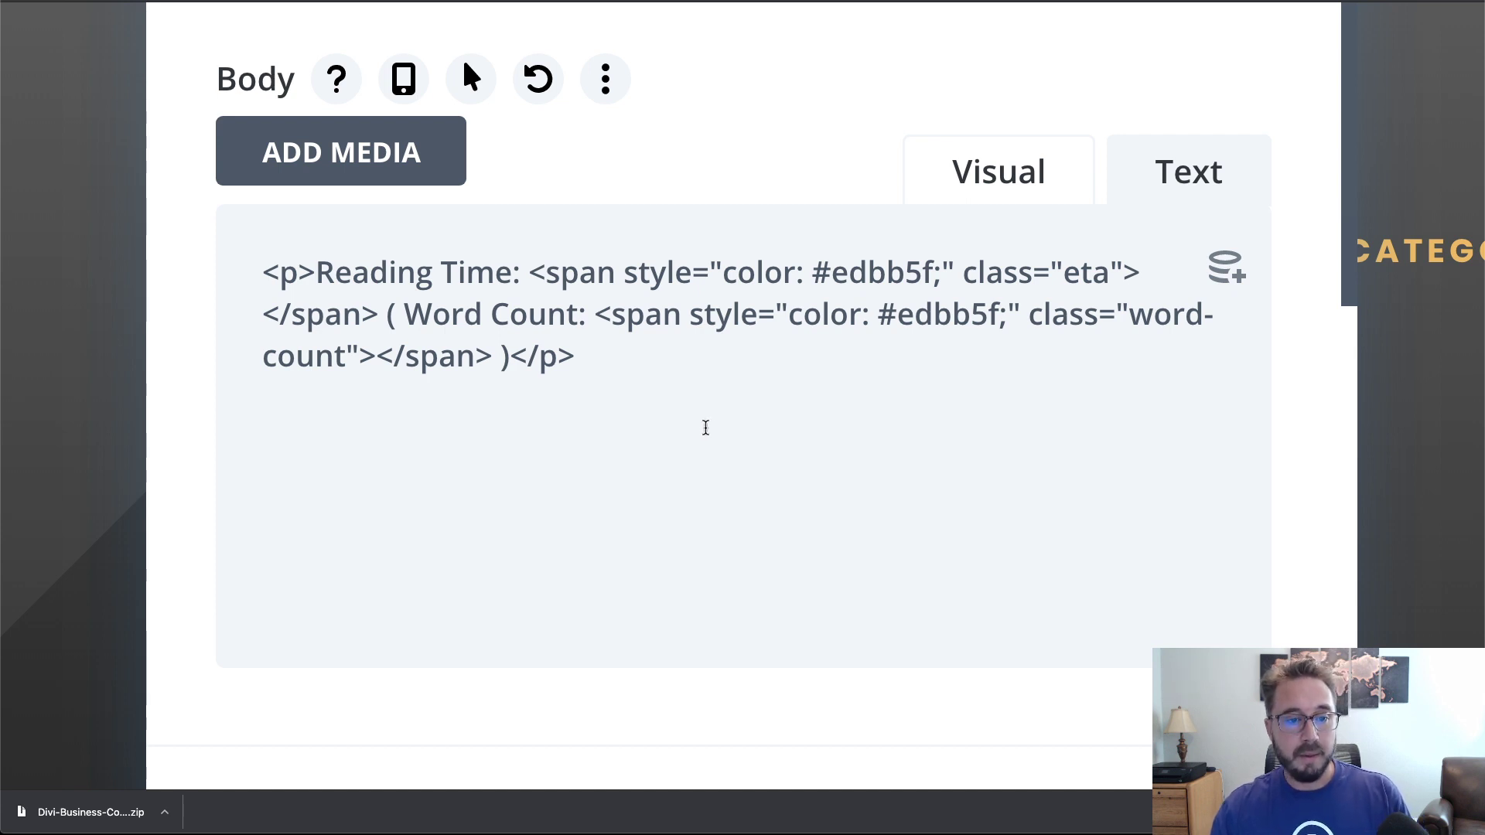
{"action": "left_click", "coordinate": [706, 428]}
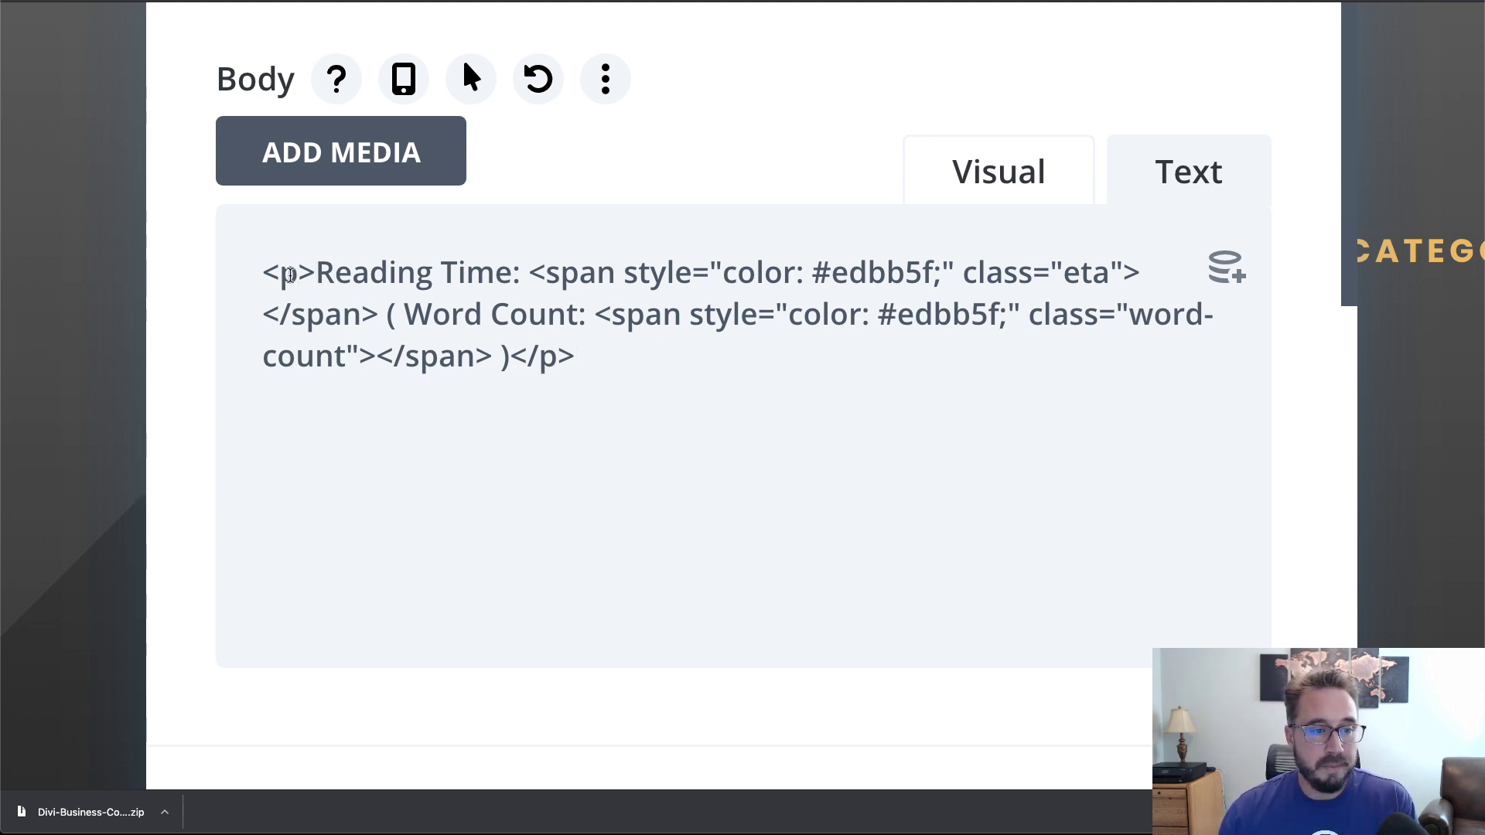
{"action": "left_click_drag", "start_coordinate": [315, 273], "coordinate": [261, 273]}
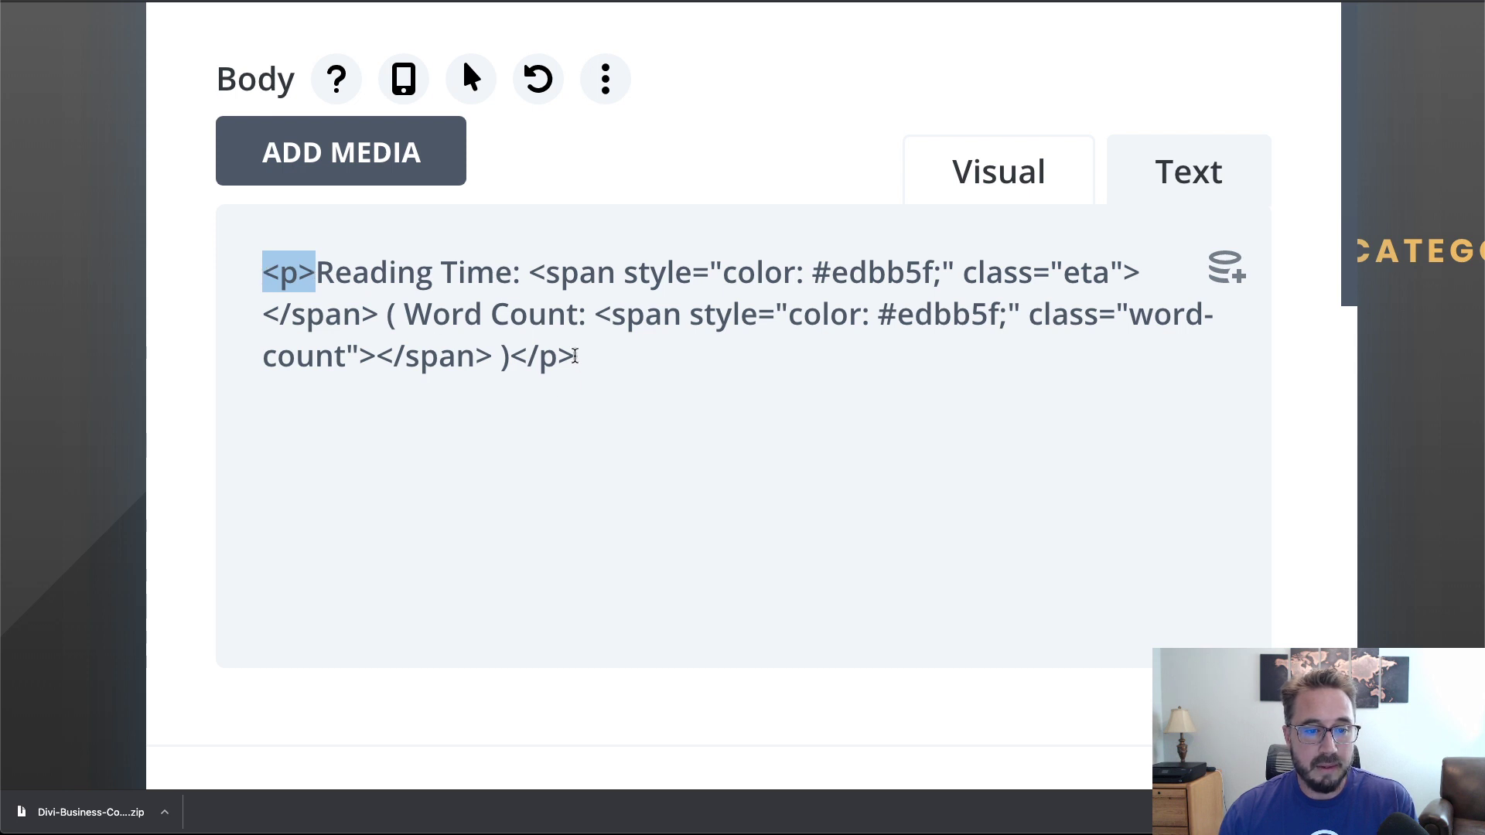
{"action": "left_click_drag", "start_coordinate": [576, 356], "coordinate": [514, 357]}
{"action": "left_click", "coordinate": [605, 358]}
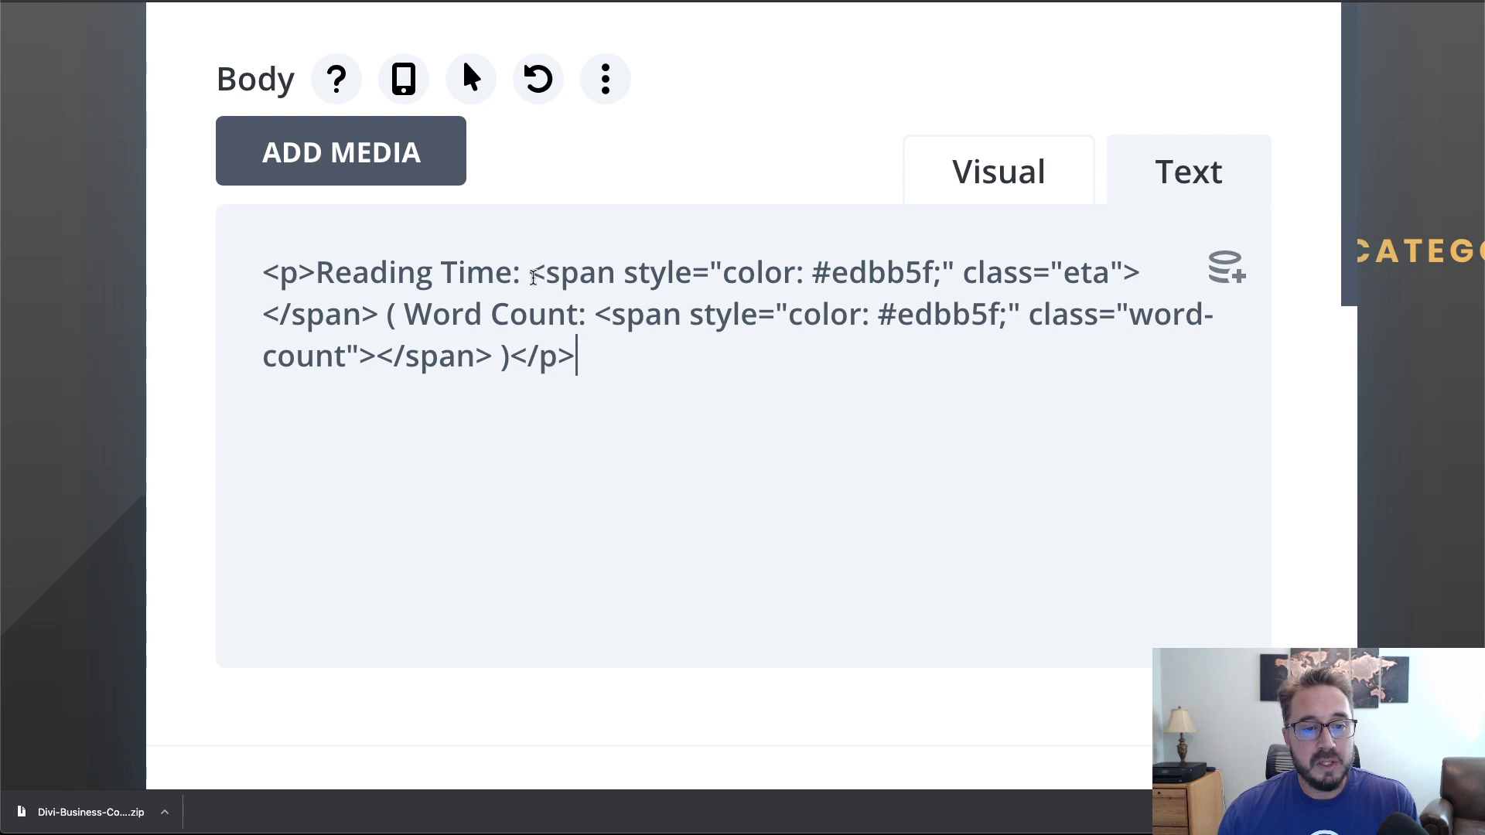
{"action": "left_click_drag", "start_coordinate": [530, 277], "coordinate": [1153, 284]}
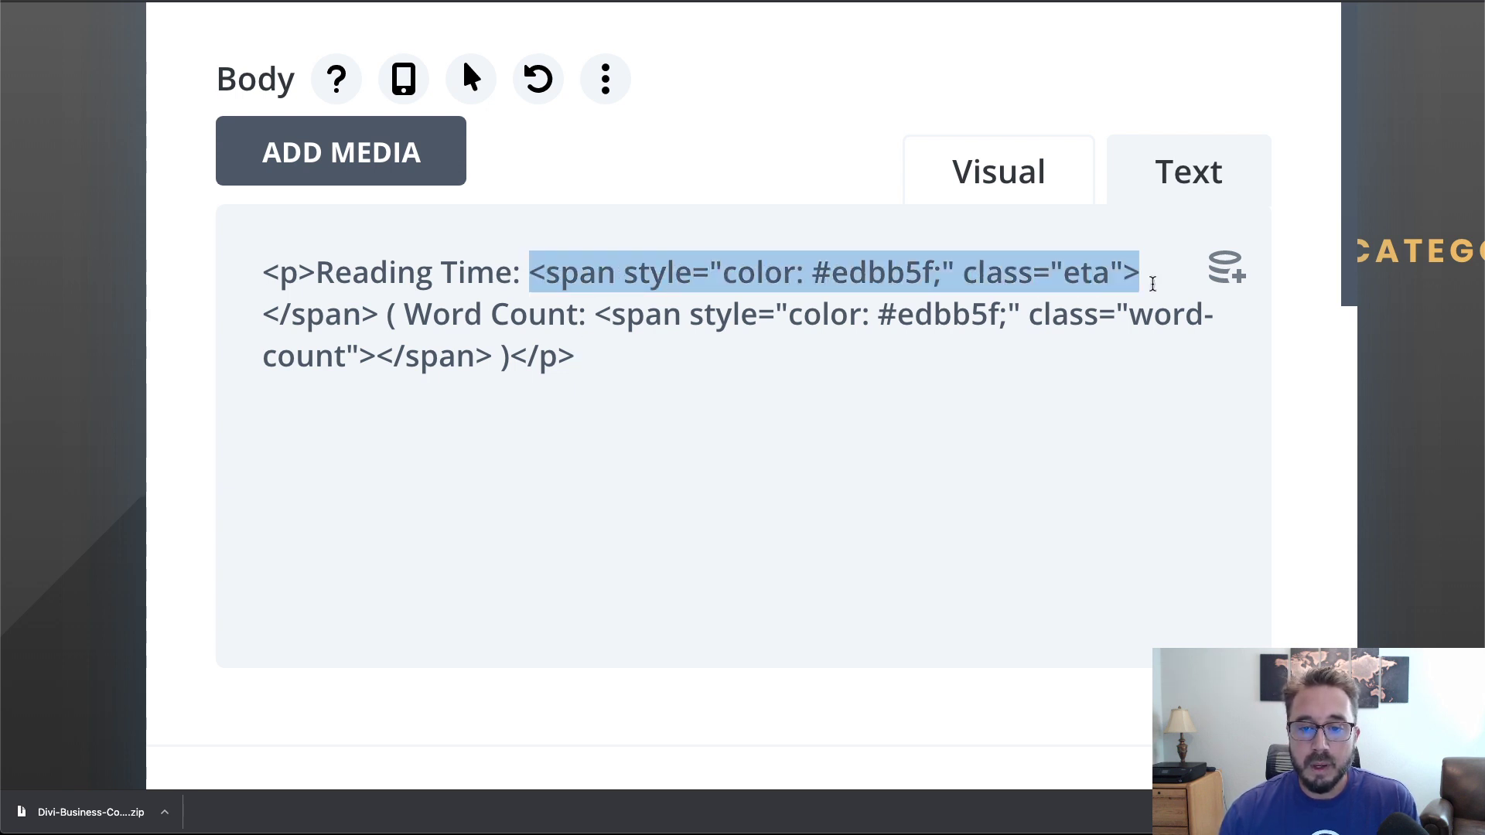
{"action": "left_click", "coordinate": [1072, 280]}
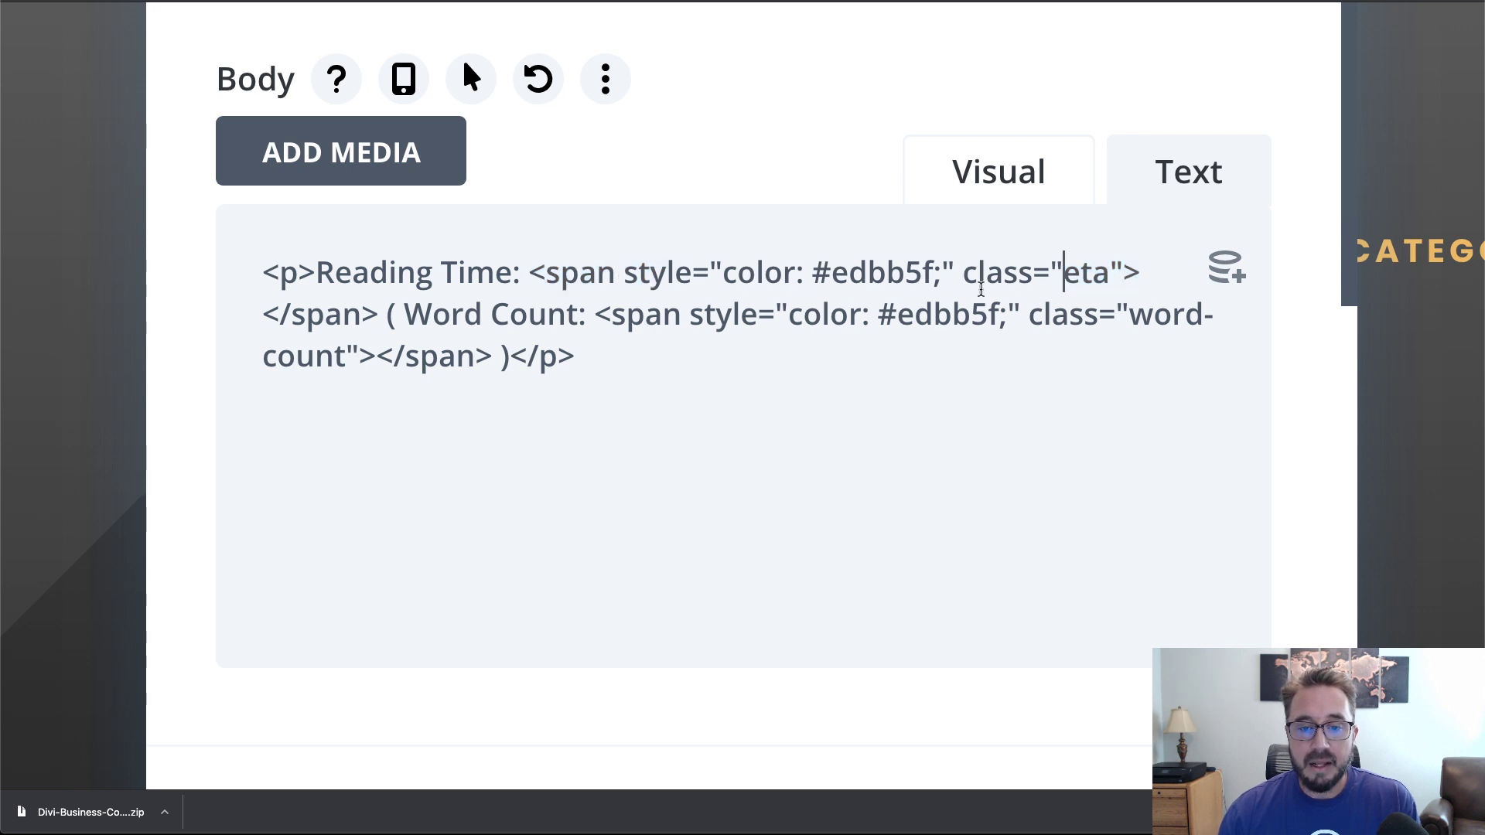
{"action": "left_click", "coordinate": [967, 281]}
{"action": "left_click_drag", "start_coordinate": [967, 281], "coordinate": [1127, 283]}
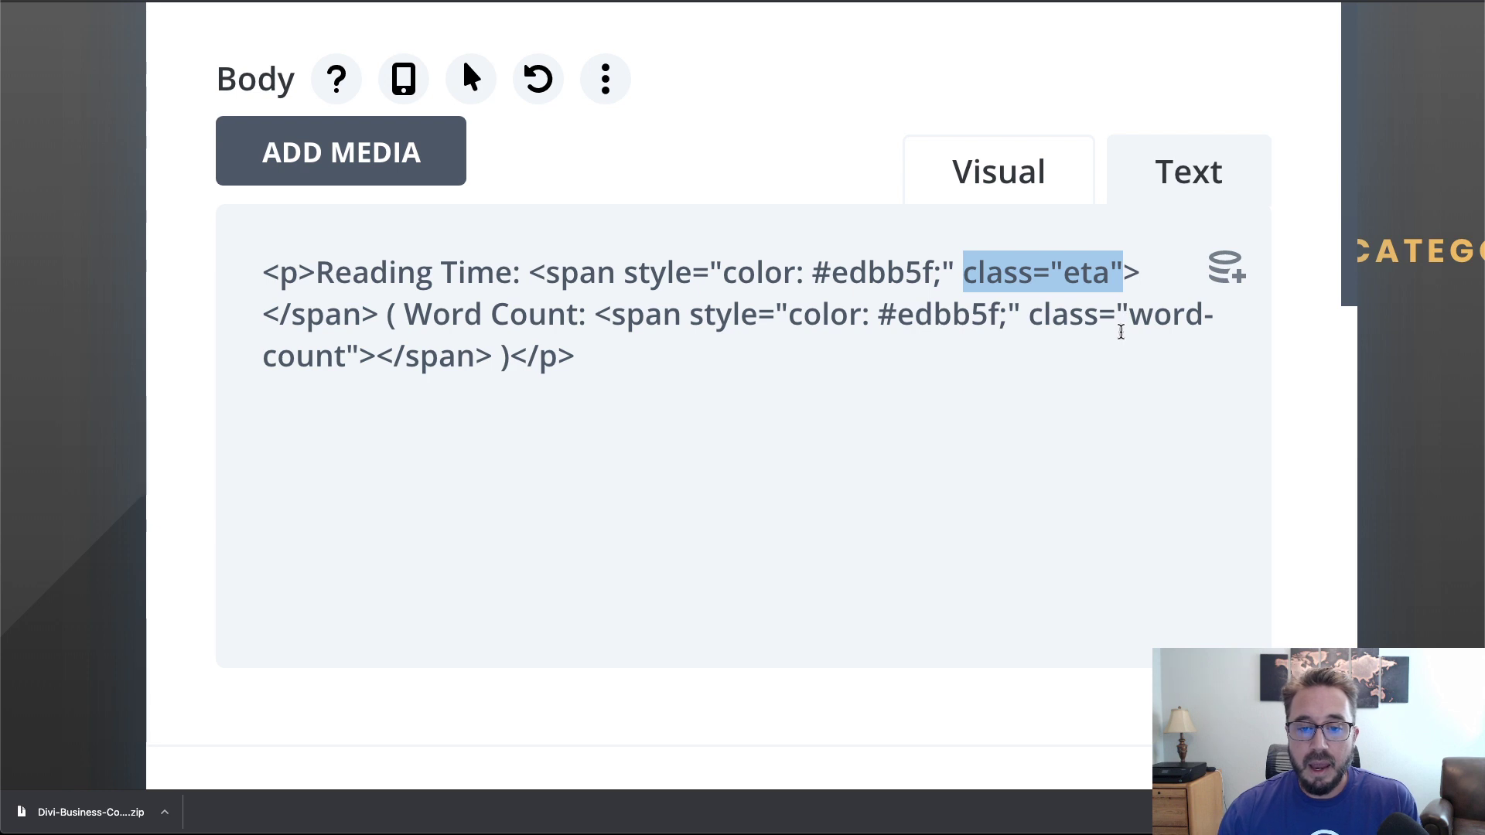
{"action": "left_click", "coordinate": [1120, 317]}
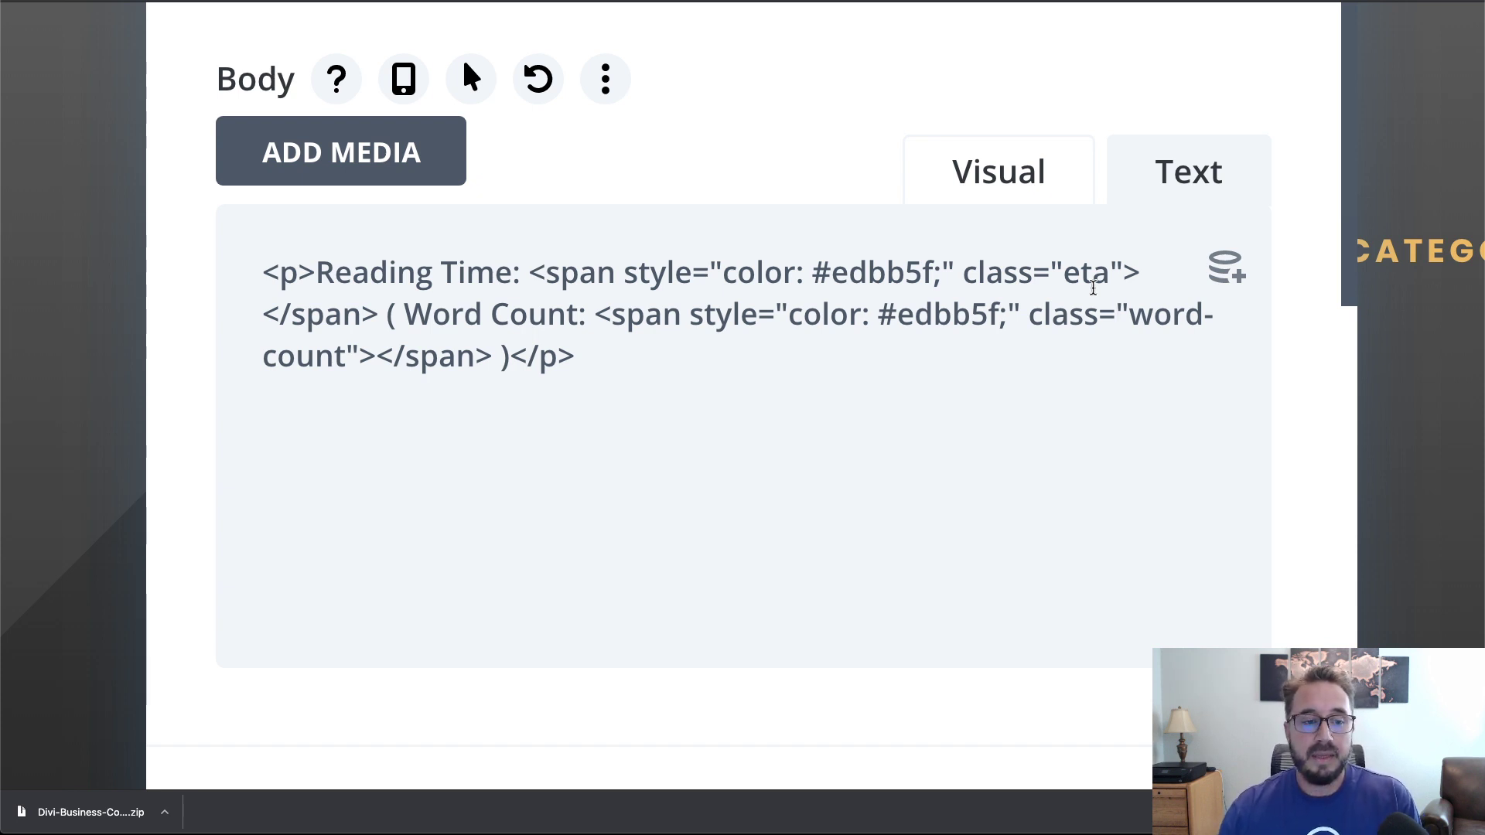
{"action": "left_click_drag", "start_coordinate": [386, 317], "coordinate": [533, 275]}
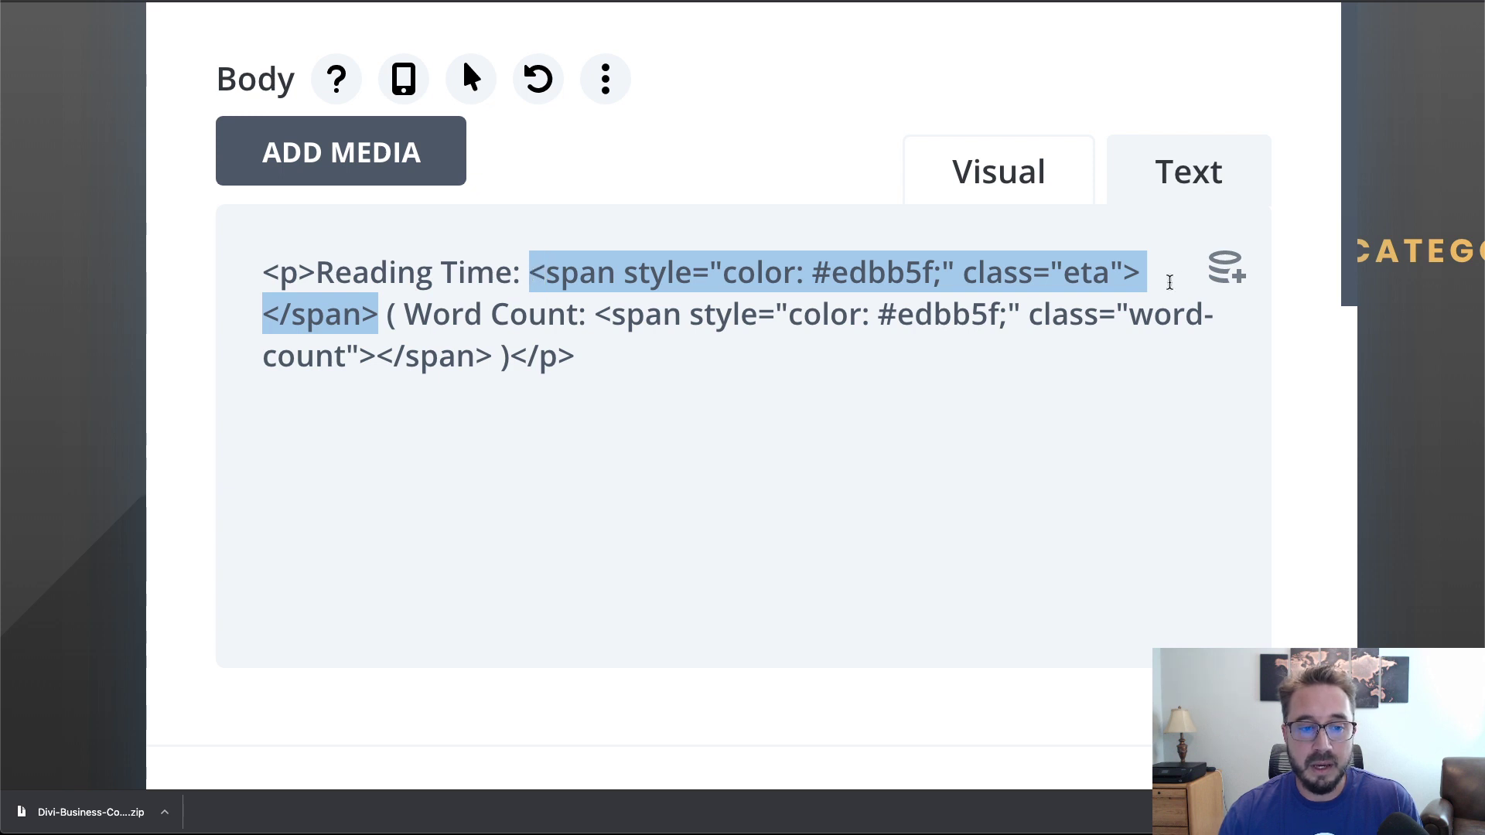
{"action": "left_click", "coordinate": [1300, 600]}
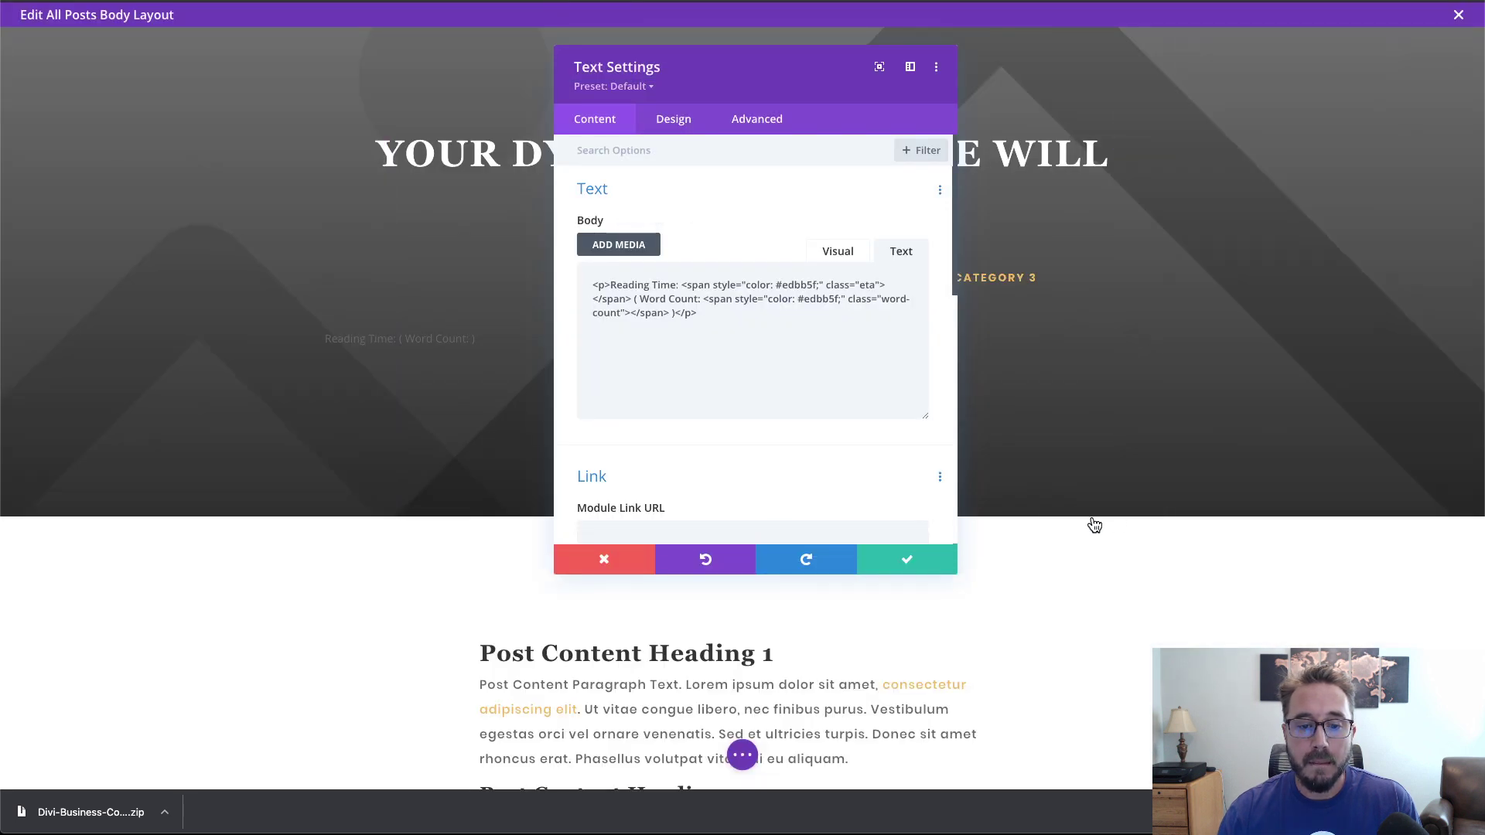
Step: Widen the Text module's settings window and examine the reading time span's class and inline color style
{"action": "left_click_drag", "start_coordinate": [959, 574], "coordinate": [1348, 526]}
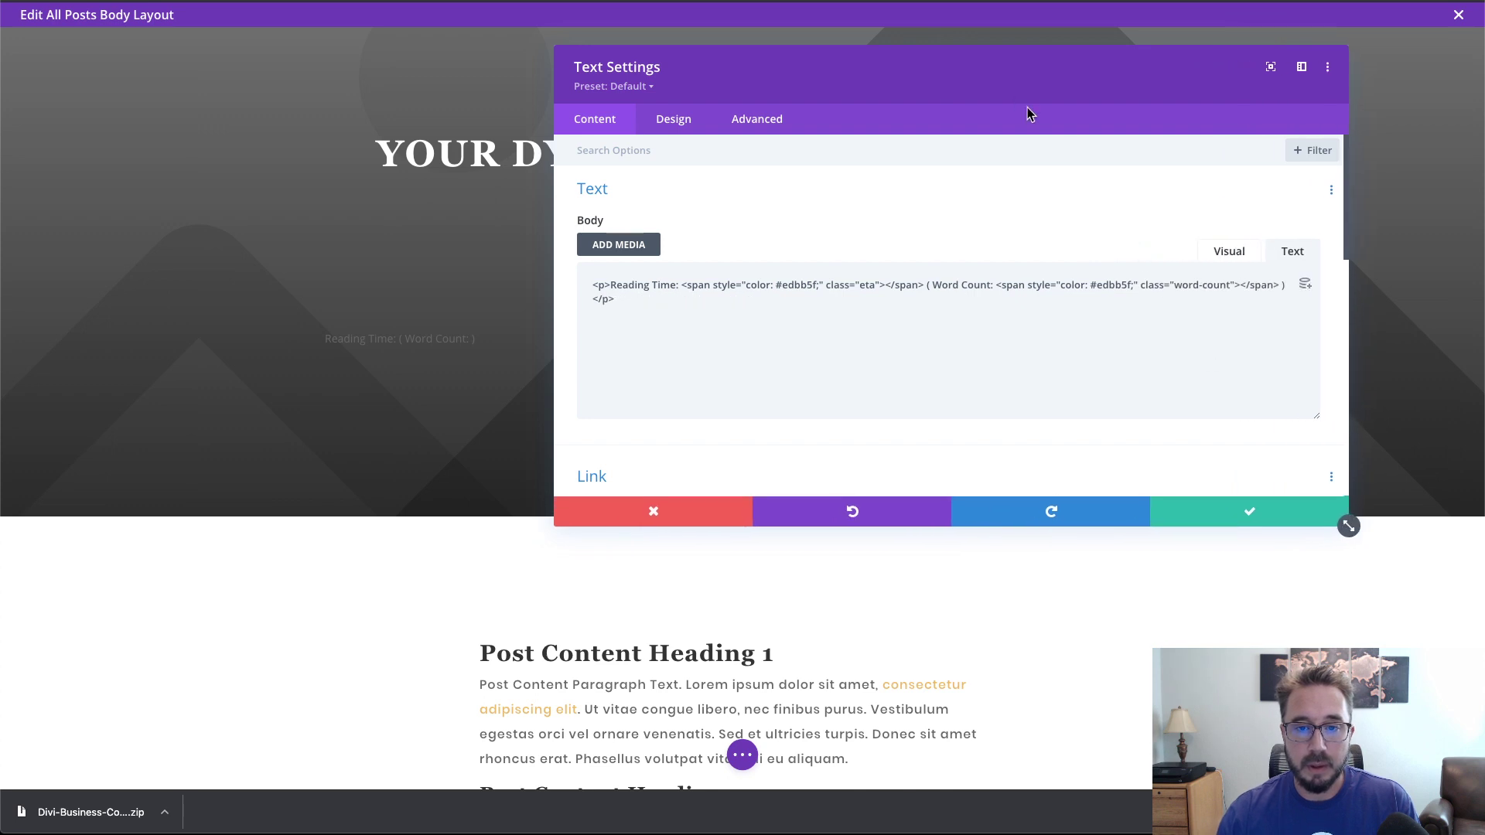
{"action": "left_click_drag", "start_coordinate": [1018, 74], "coordinate": [872, 68]}
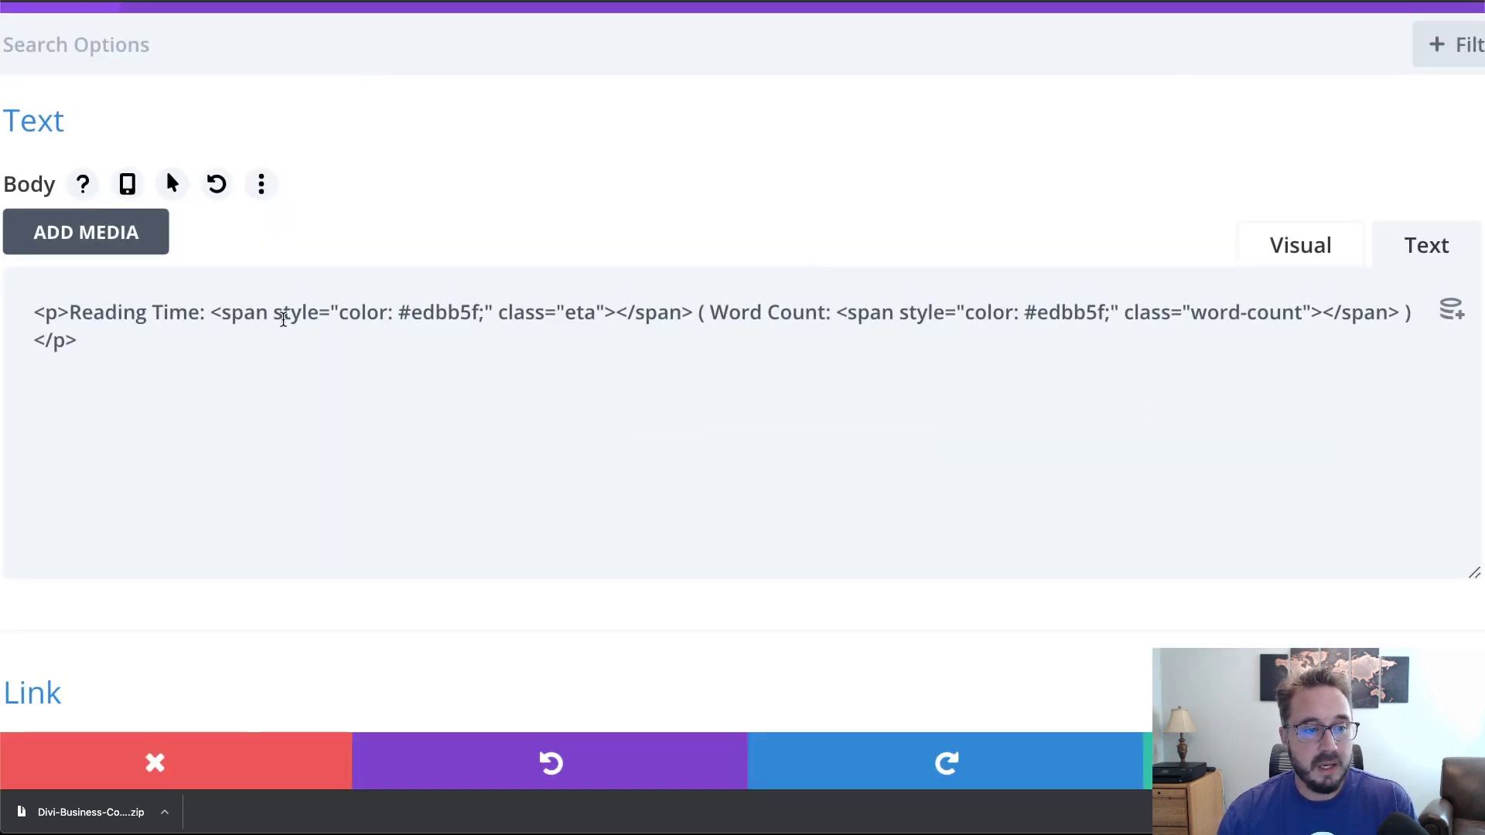
{"action": "left_click_drag", "start_coordinate": [210, 313], "coordinate": [546, 312]}
{"action": "left_click_drag", "start_coordinate": [662, 304], "coordinate": [689, 307]}
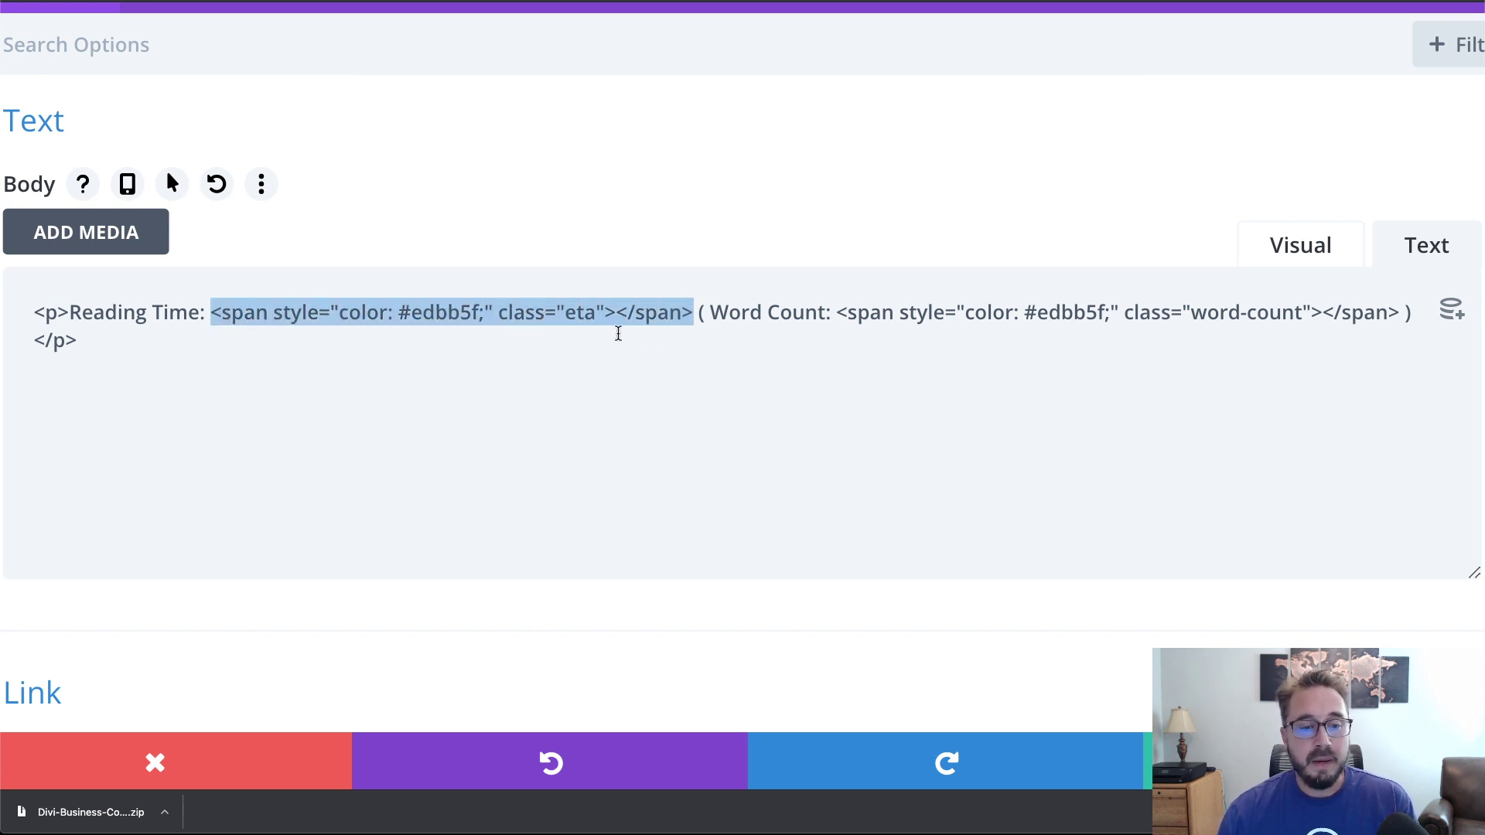
{"action": "left_click", "coordinate": [616, 314]}
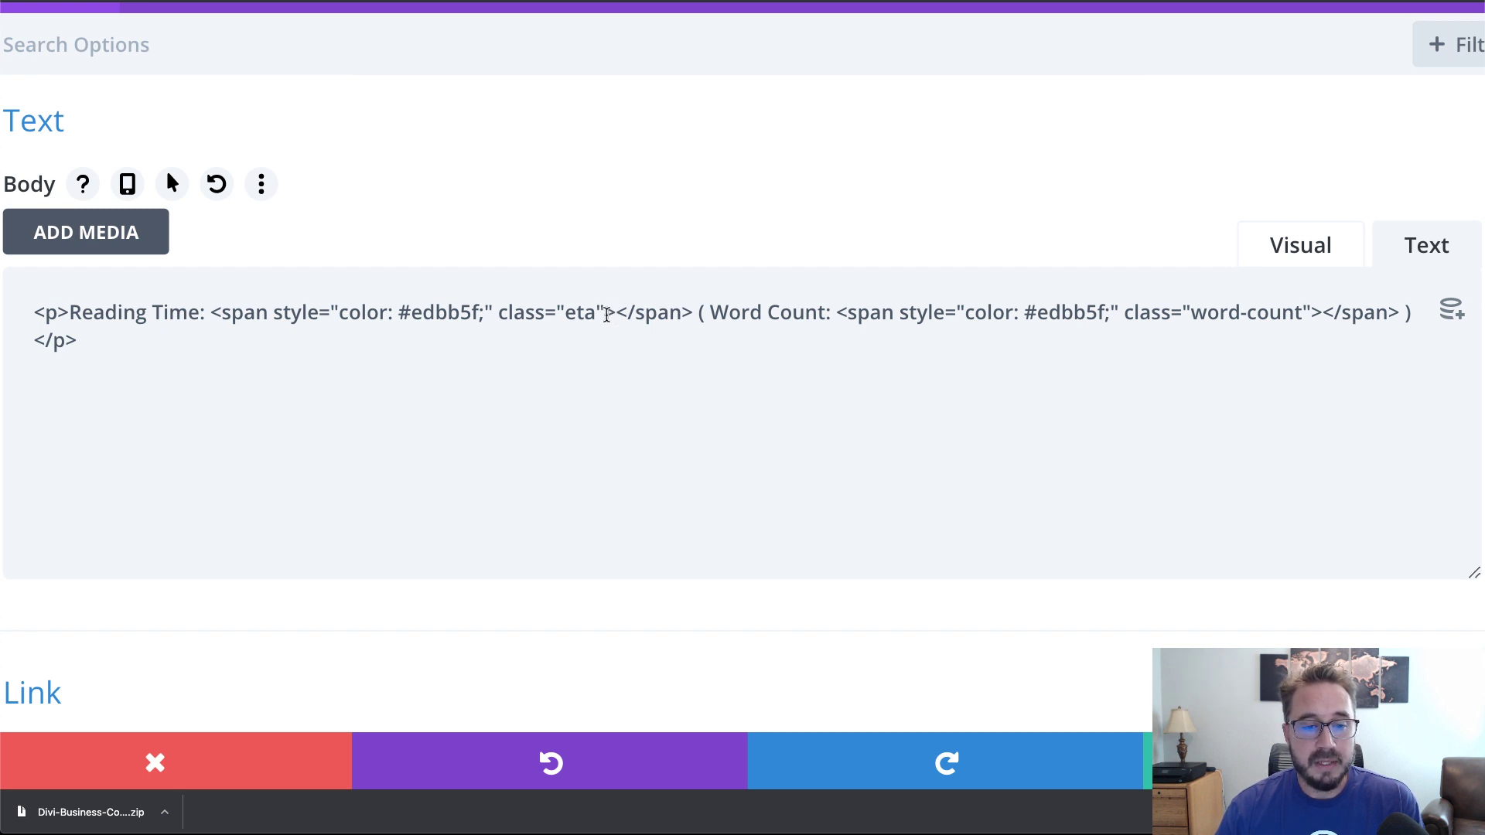
{"action": "left_click_drag", "start_coordinate": [581, 313], "coordinate": [501, 313]}
{"action": "left_click", "coordinate": [613, 313]}
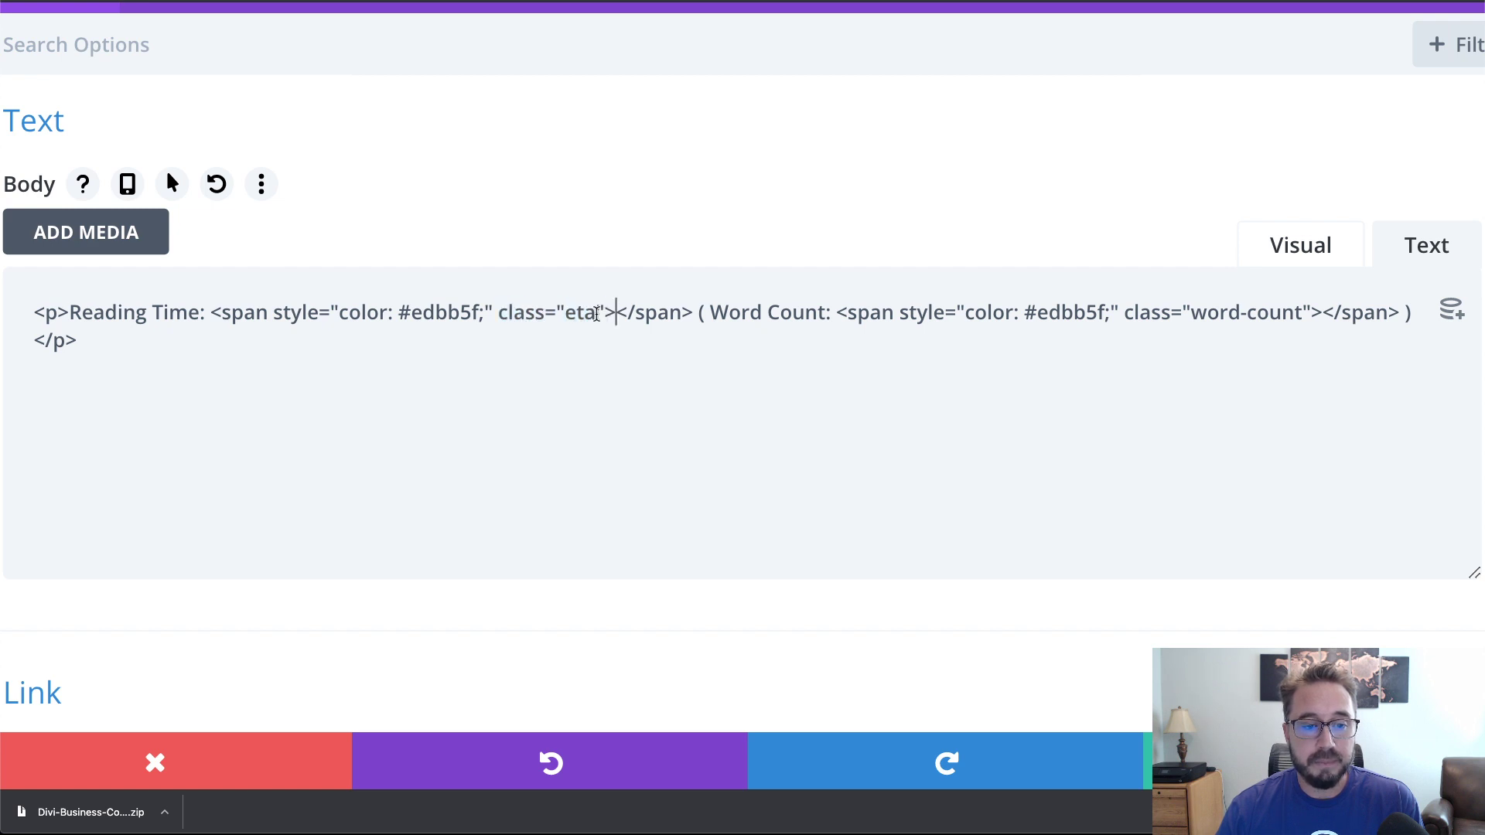
{"action": "left_click_drag", "start_coordinate": [493, 311], "coordinate": [270, 311]}
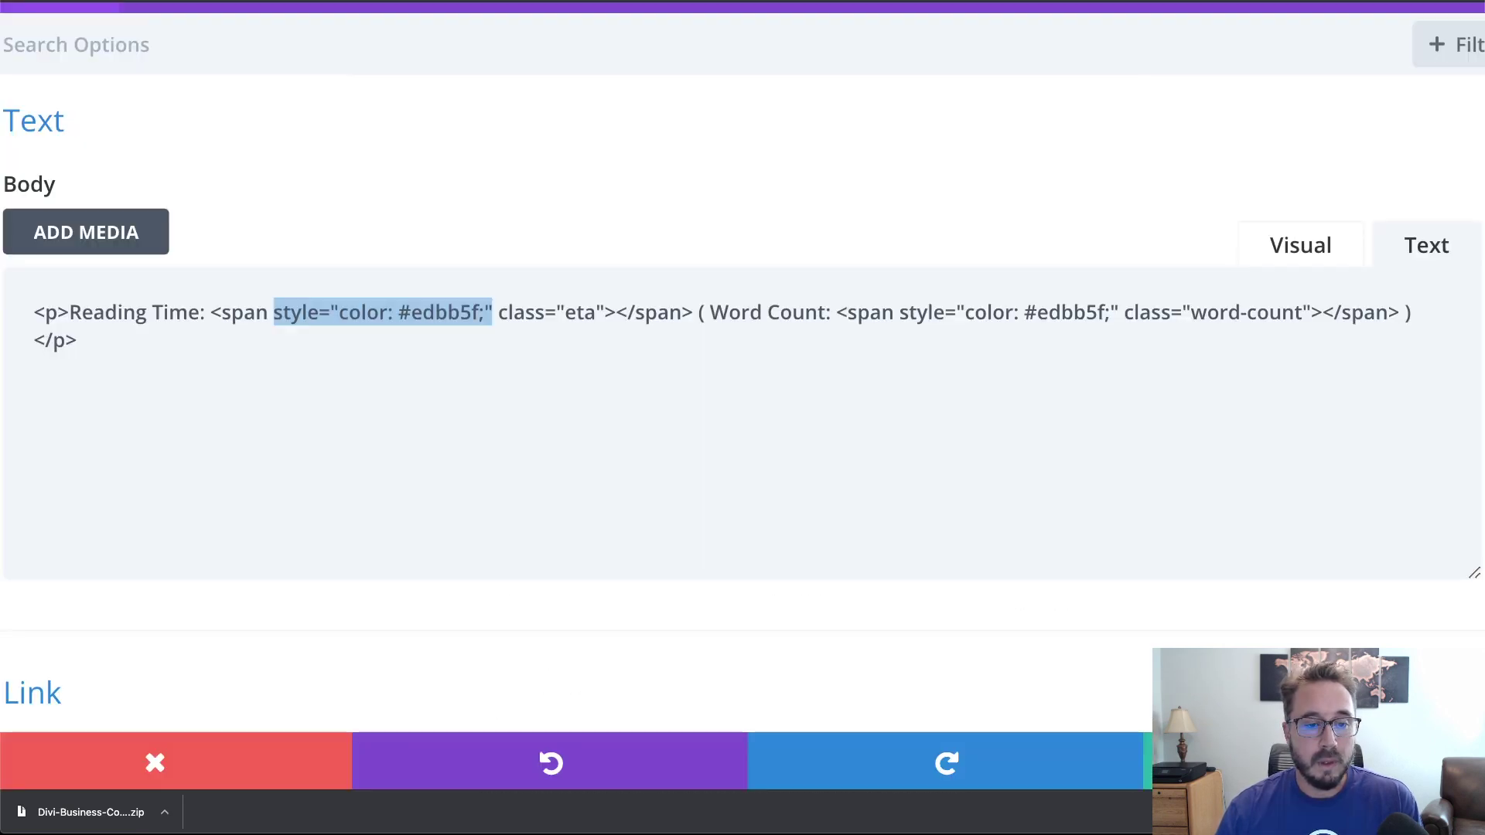
{"action": "left_click", "coordinate": [710, 338]}
Step: Examine the parentheses, the word-count span with its class, and the complete paragraph markup in the module body
{"action": "left_click", "coordinate": [699, 313]}
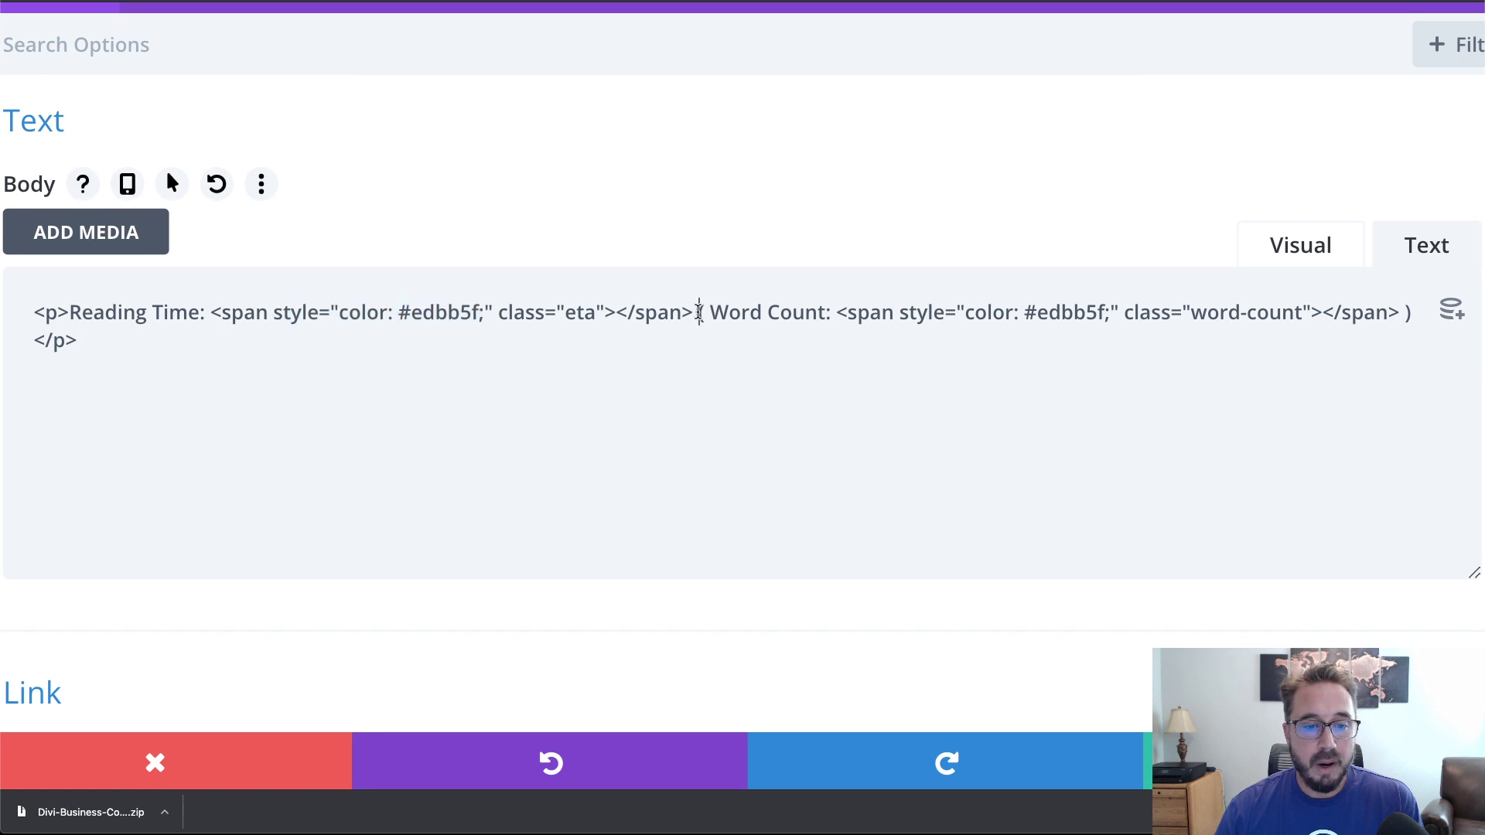
{"action": "left_click", "coordinate": [844, 313]}
{"action": "left_click", "coordinate": [715, 313]}
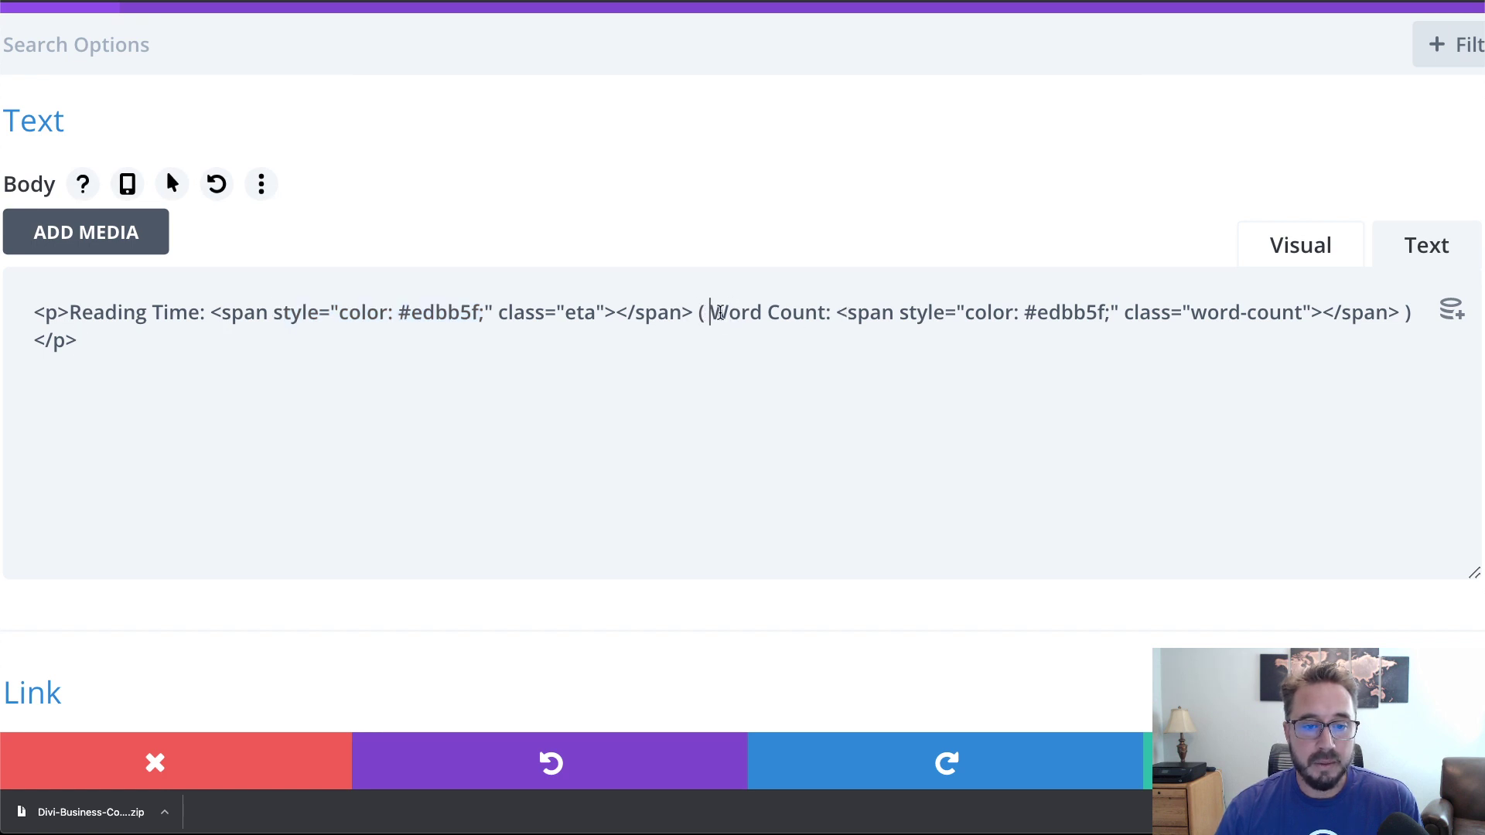
{"action": "left_click", "coordinate": [697, 313]}
{"action": "left_click", "coordinate": [699, 326]}
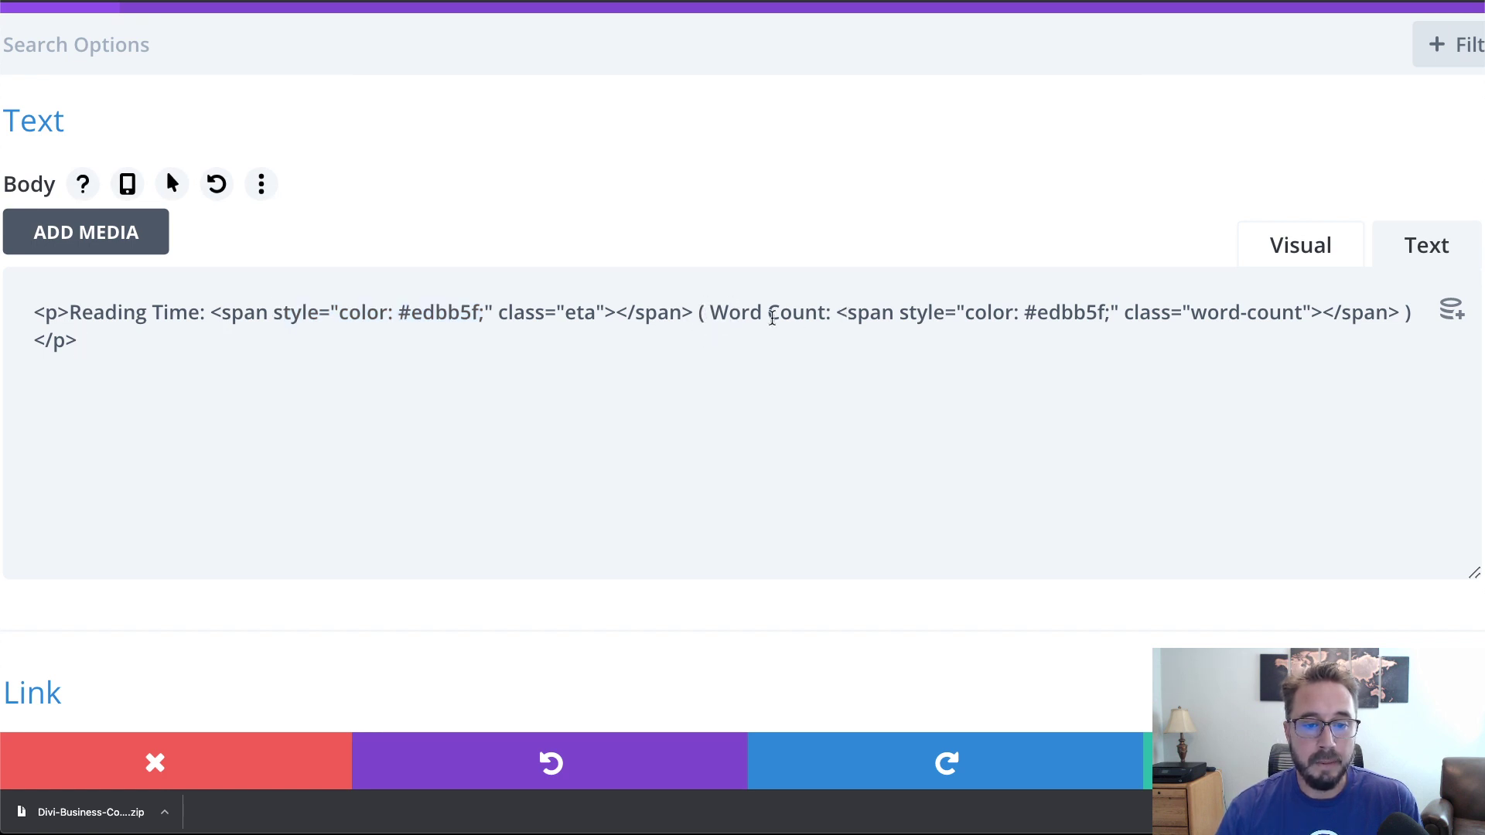
{"action": "left_click_drag", "start_coordinate": [838, 314], "coordinate": [1412, 312]}
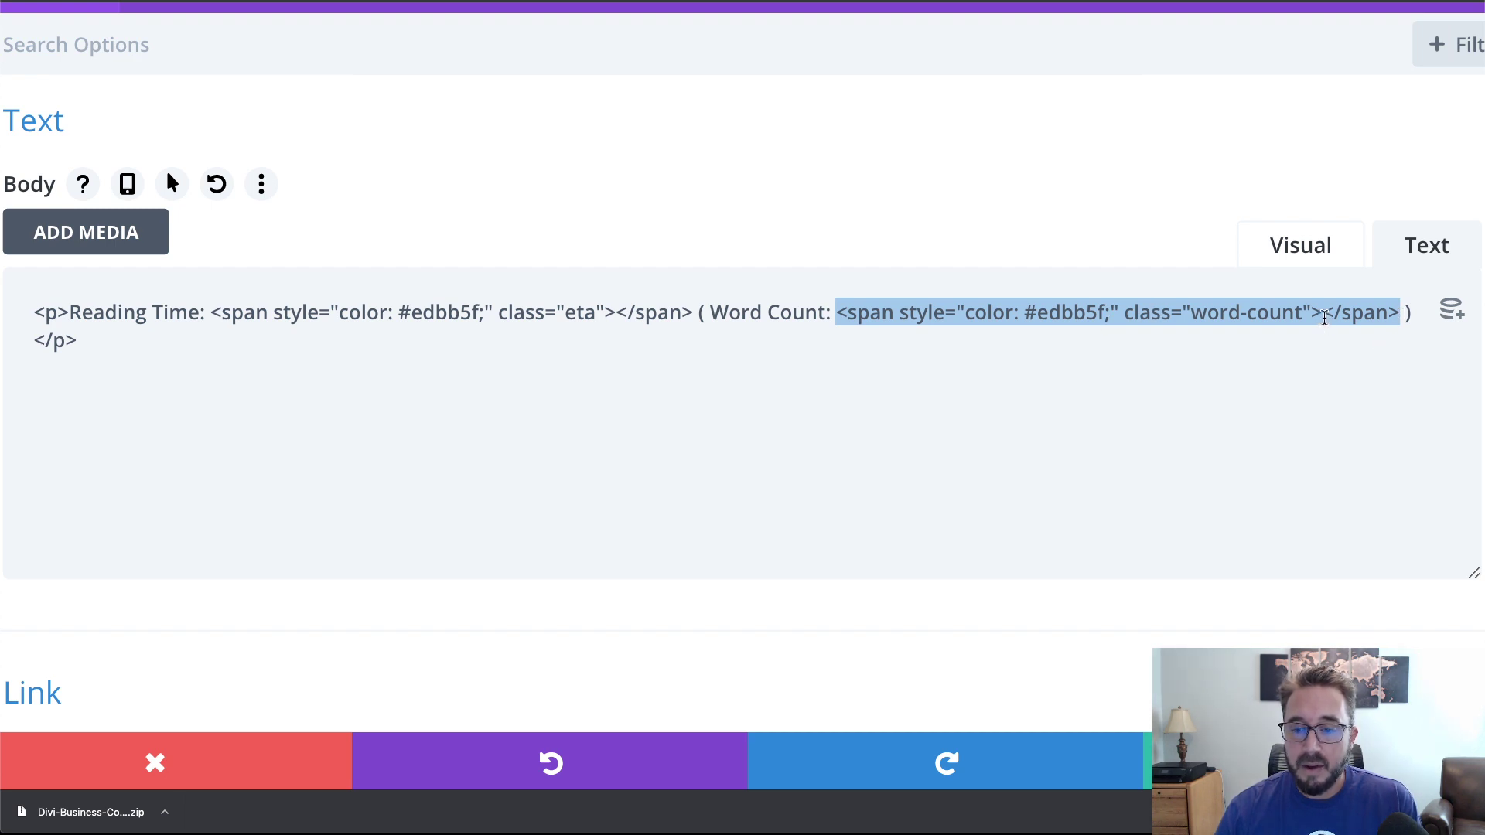
{"action": "left_click", "coordinate": [1324, 314]}
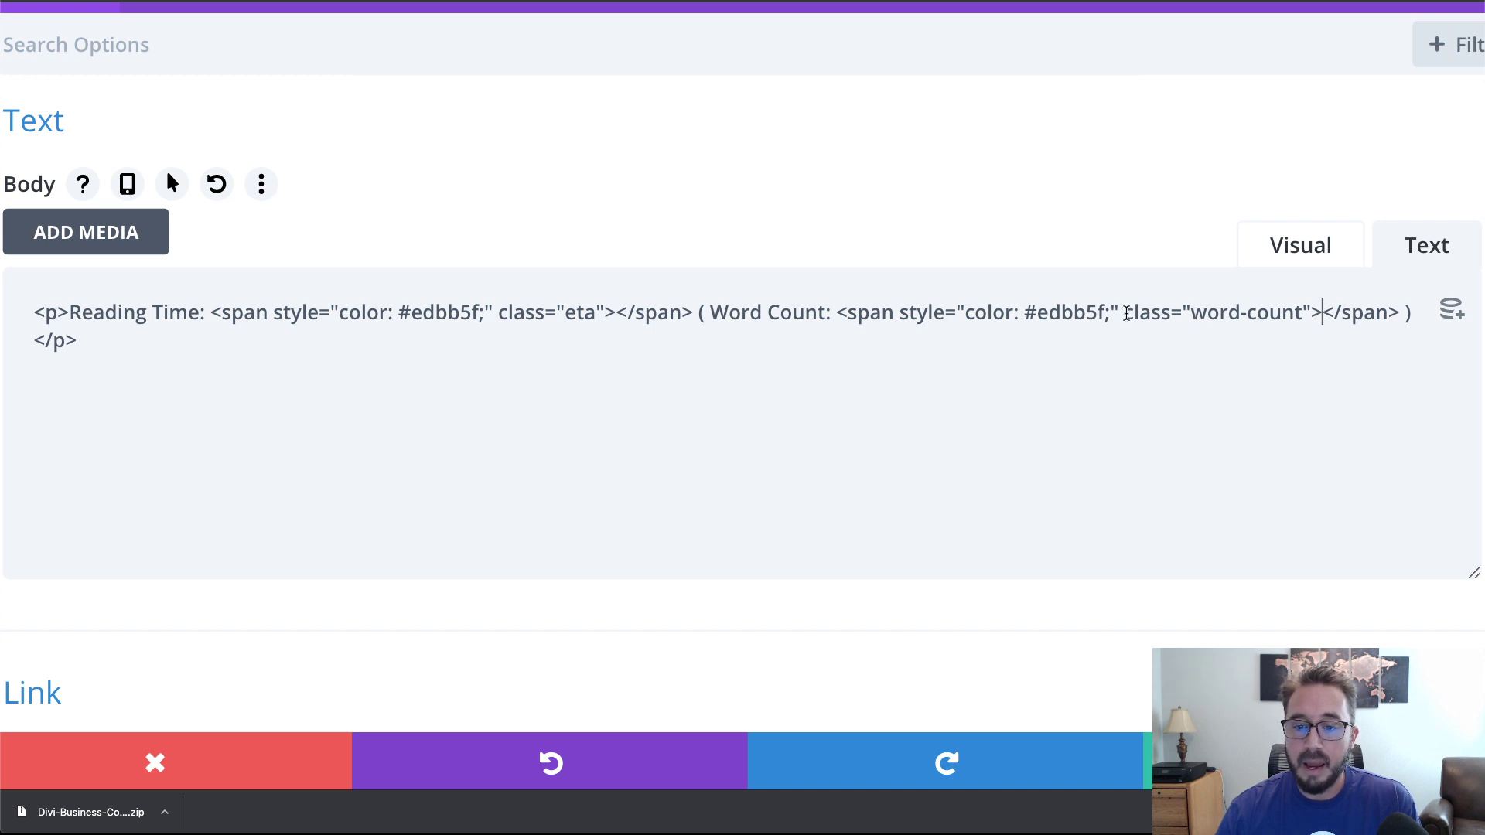
{"action": "left_click_drag", "start_coordinate": [1127, 313], "coordinate": [1308, 316]}
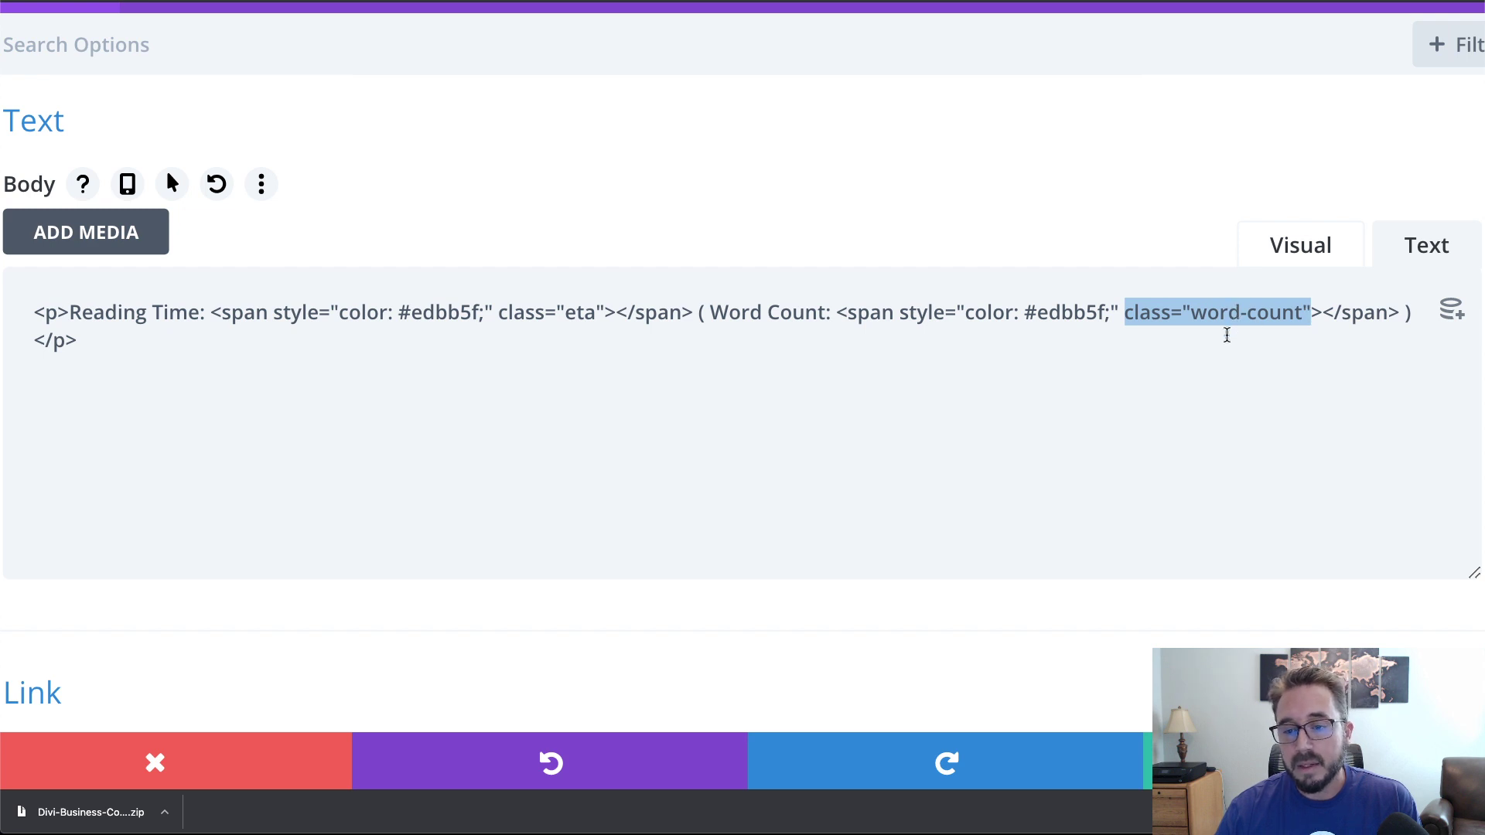
{"action": "left_click", "coordinate": [1228, 331]}
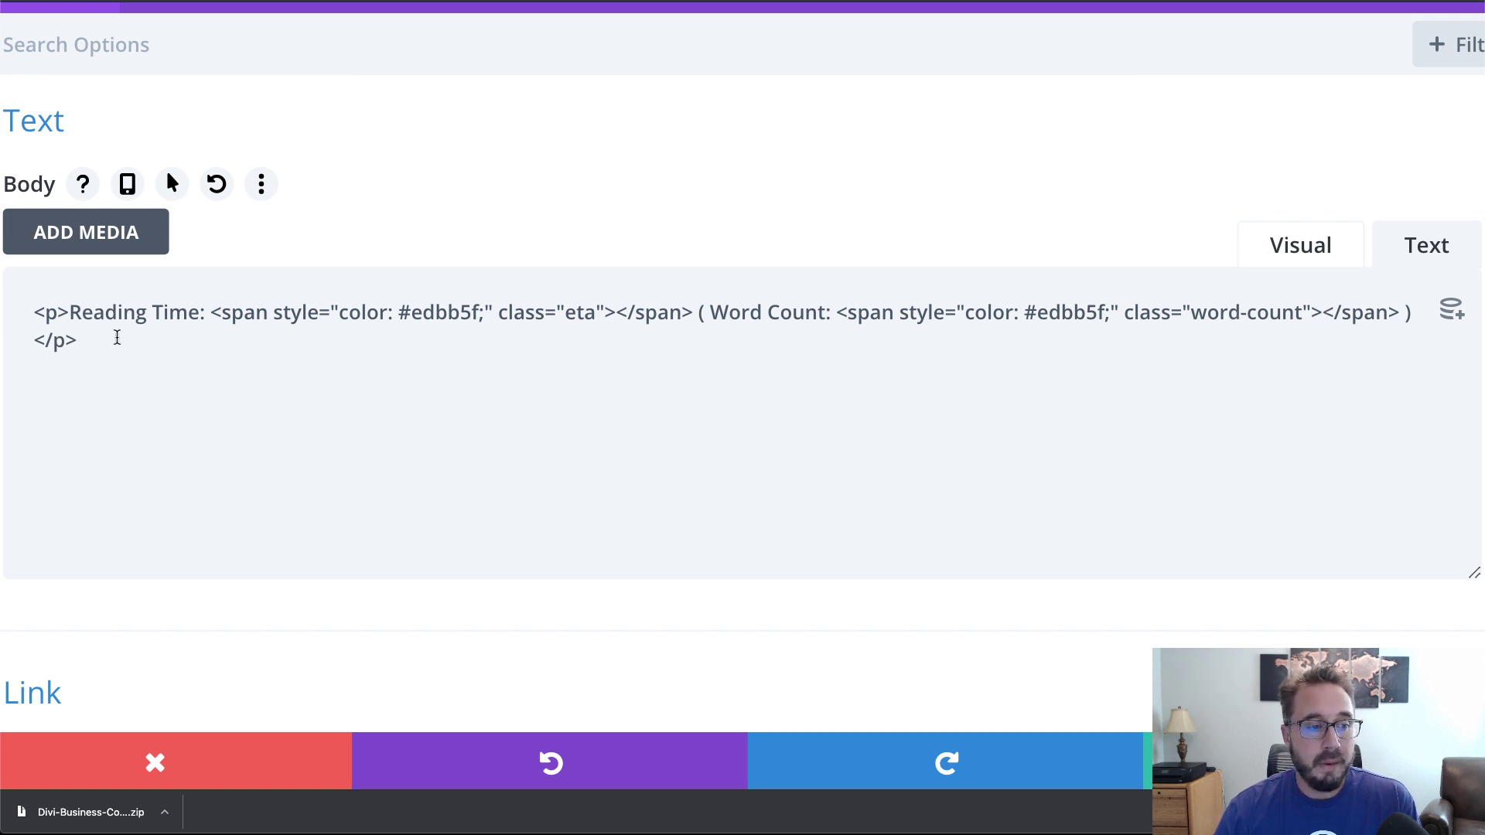
{"action": "left_click_drag", "start_coordinate": [101, 338], "coordinate": [33, 318]}
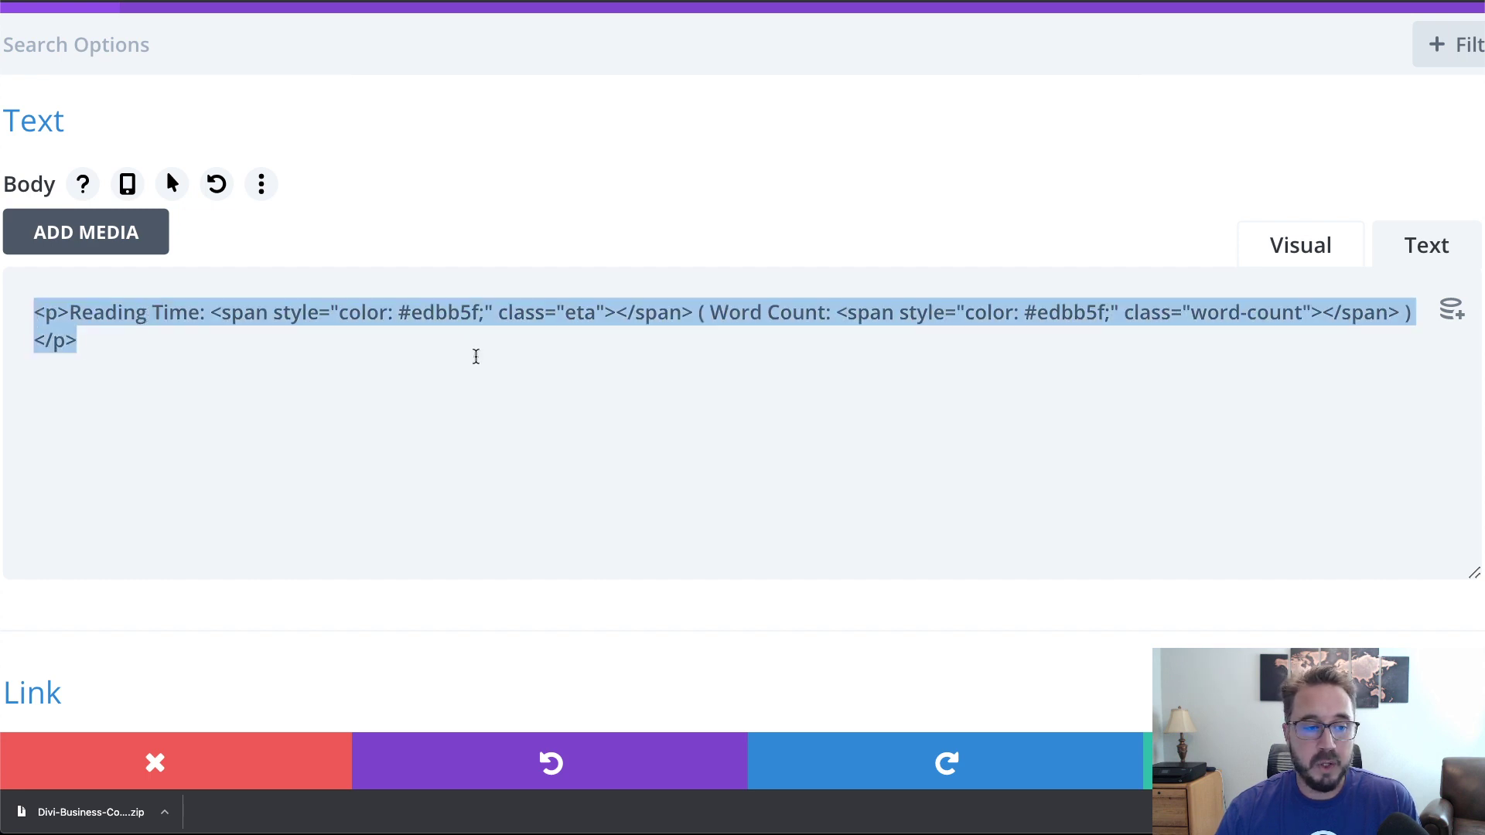
{"action": "left_click", "coordinate": [475, 356]}
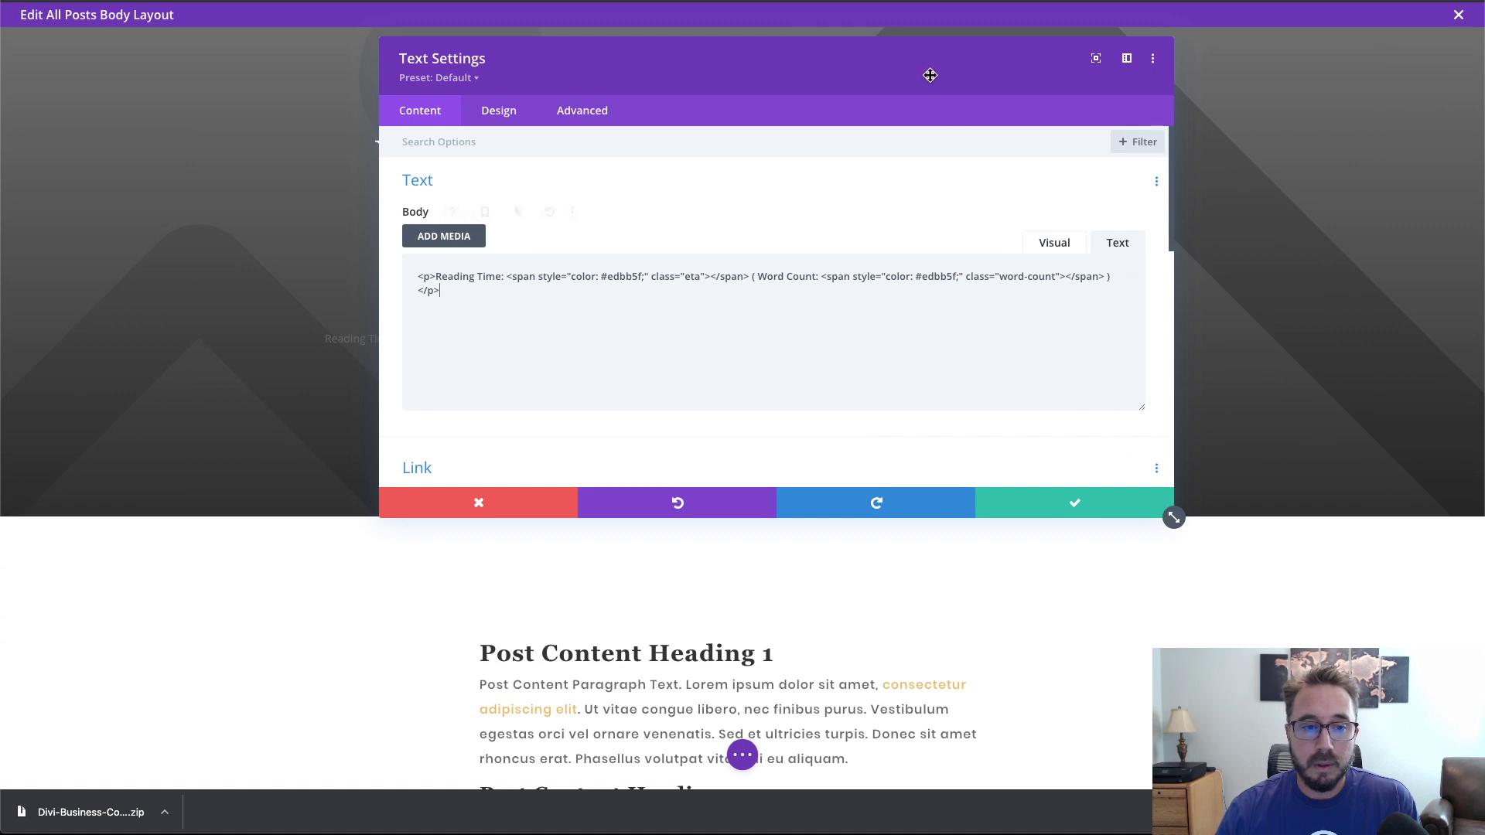
Step: Shrink the Text module's settings window and move it clear of the post header content
{"action": "left_click_drag", "start_coordinate": [918, 70], "coordinate": [786, 84]}
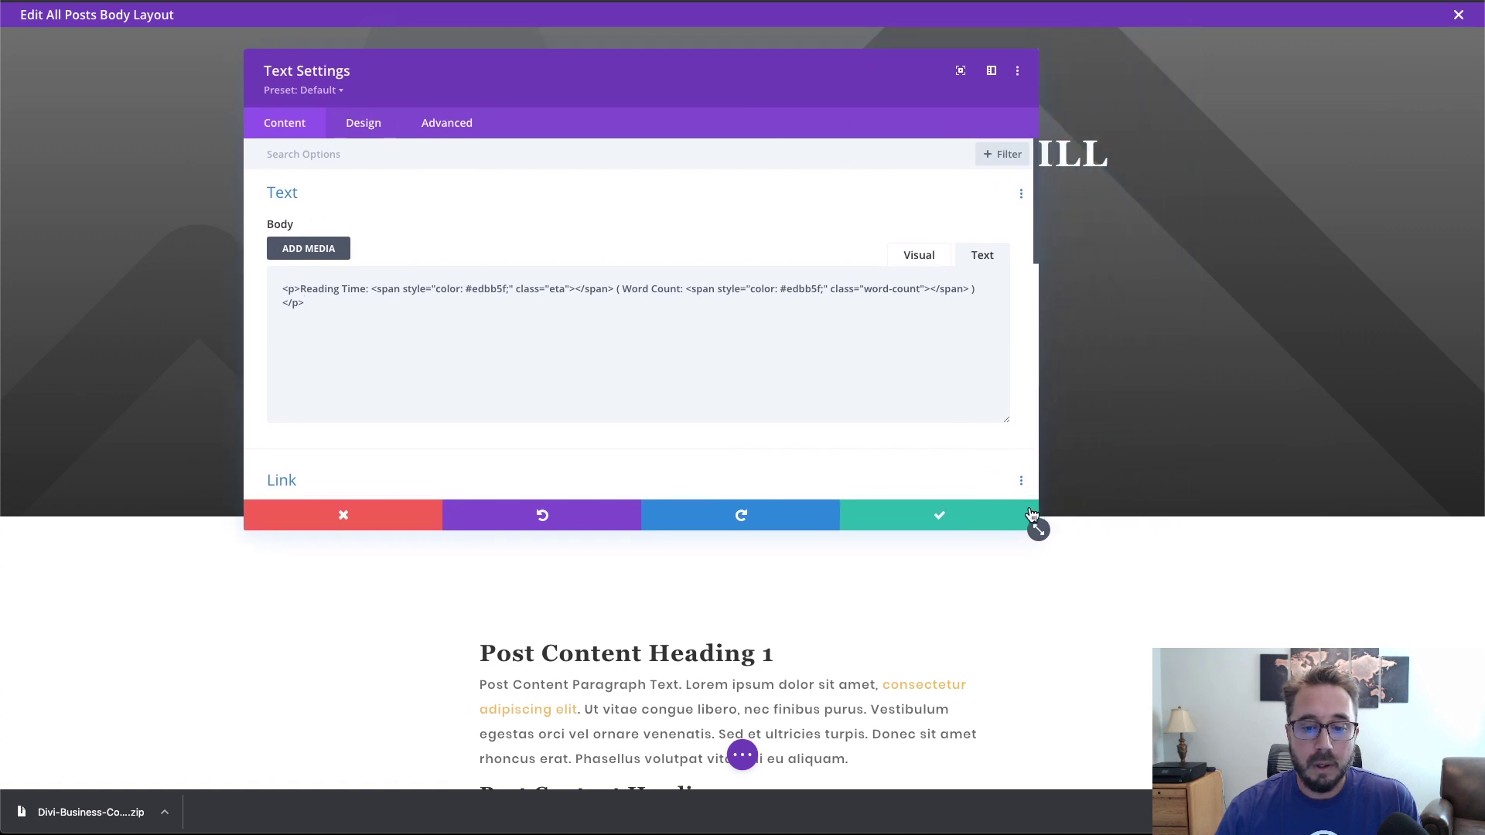
{"action": "left_click_drag", "start_coordinate": [1038, 531], "coordinate": [684, 487]}
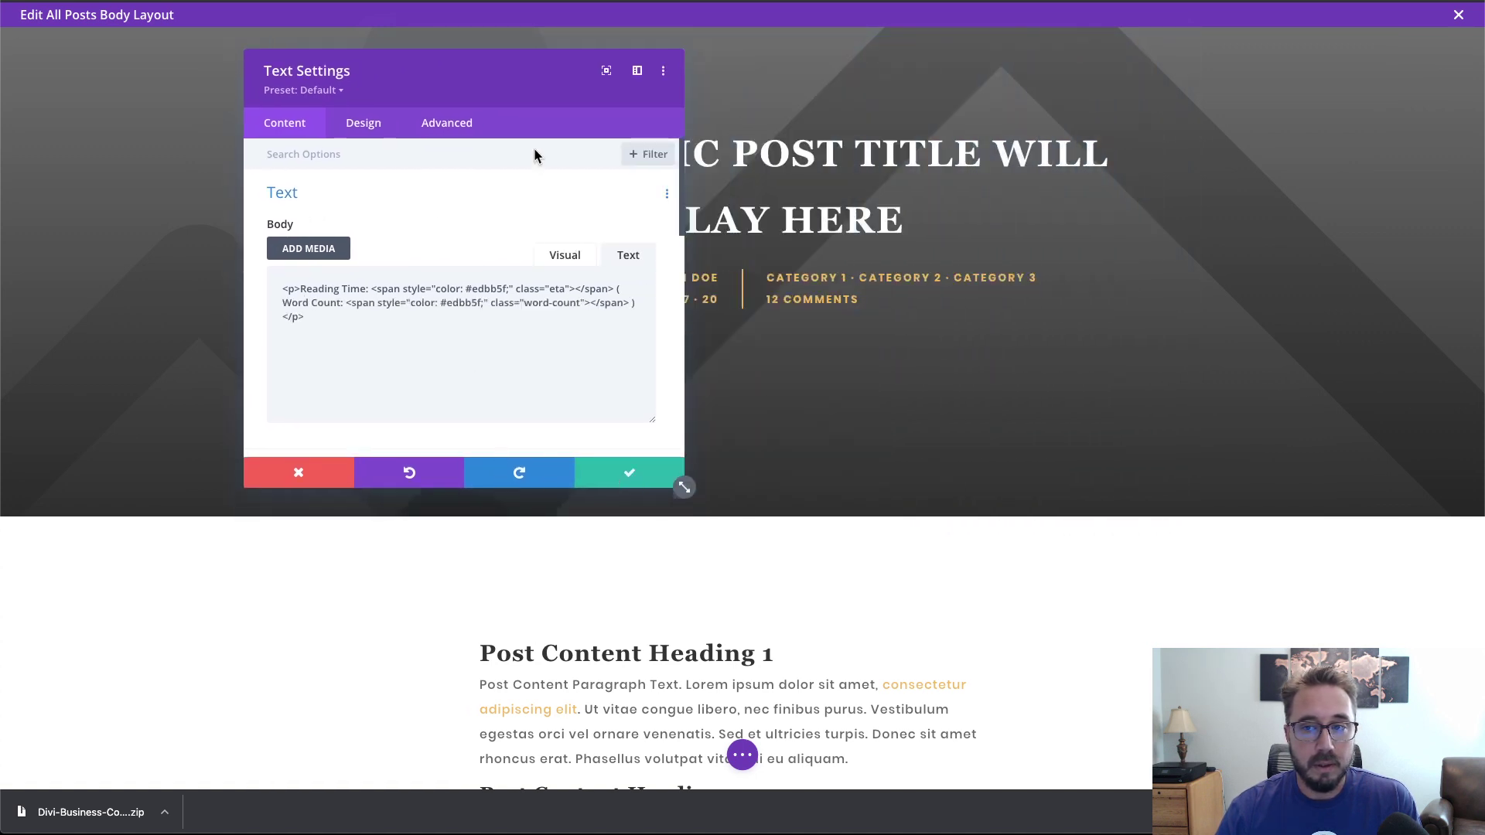
{"action": "left_click_drag", "start_coordinate": [534, 155], "coordinate": [315, 75]}
{"action": "left_click", "coordinate": [1472, 1]}
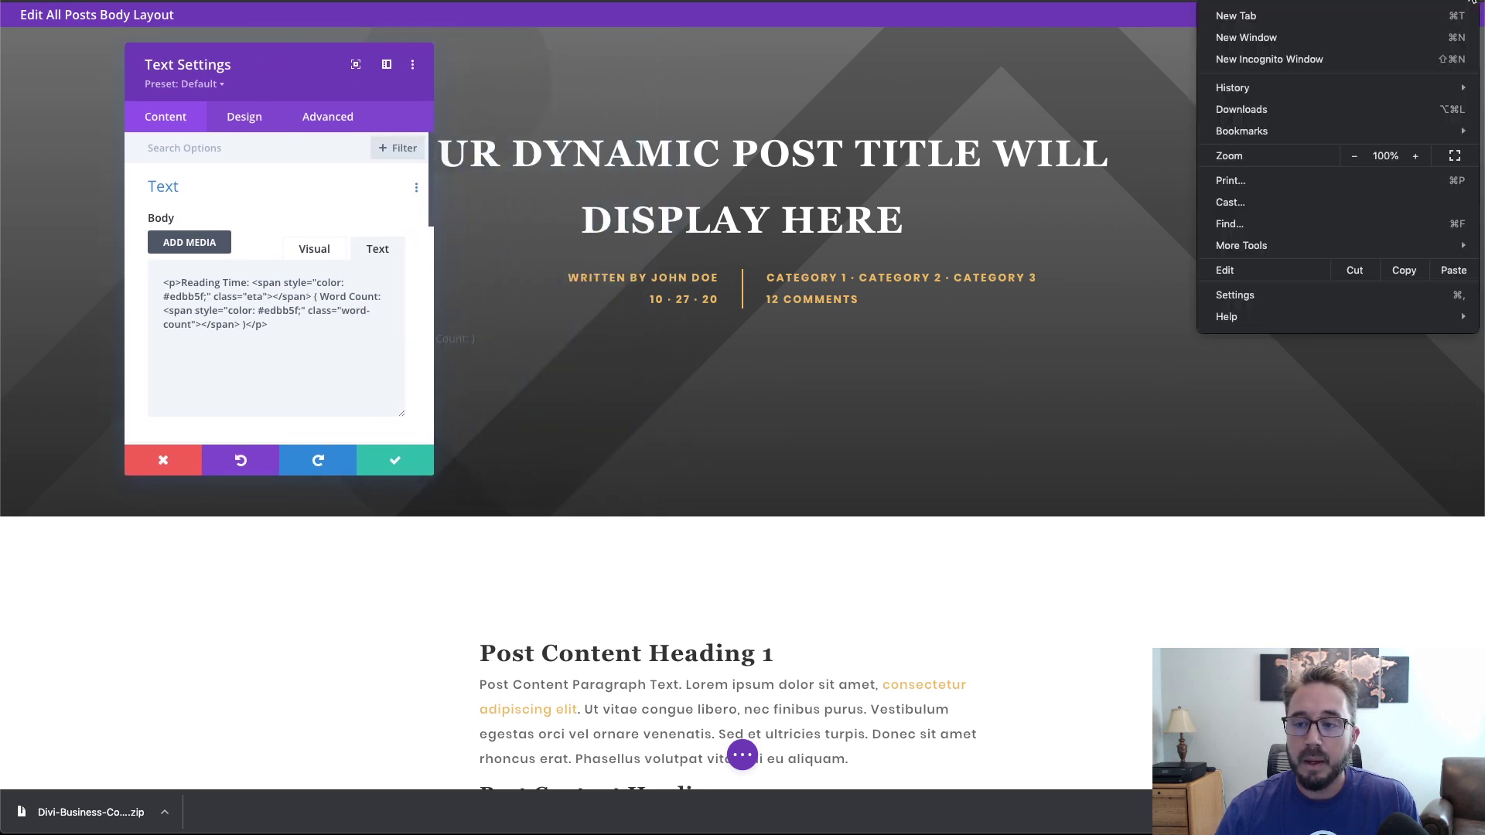
Step: Set the reading time Text module's font to Poppins with a Bold weight
{"action": "left_click", "coordinate": [1472, 1]}
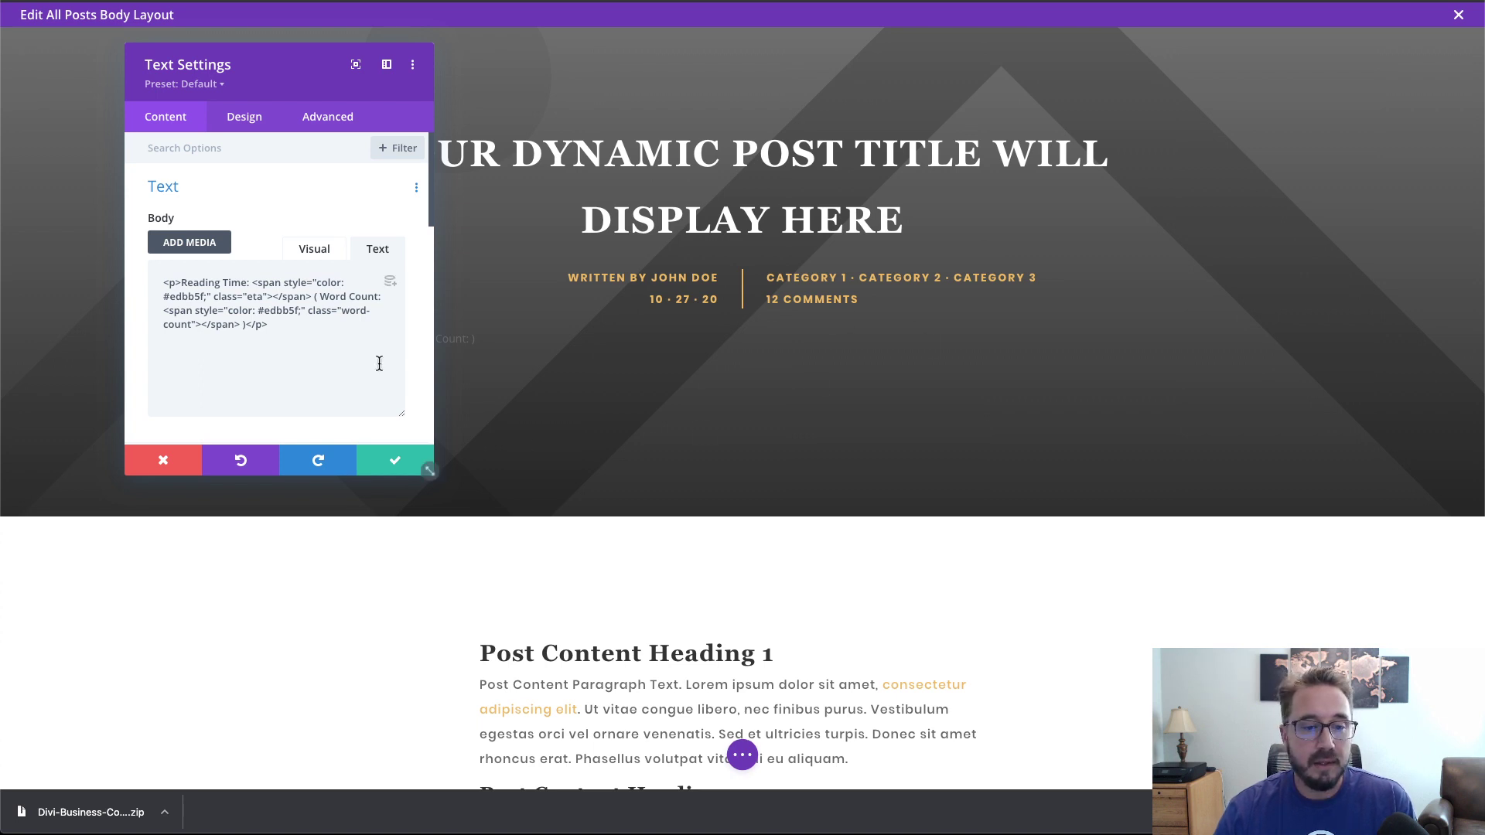
{"action": "left_click_drag", "start_coordinate": [304, 76], "coordinate": [1315, 94]}
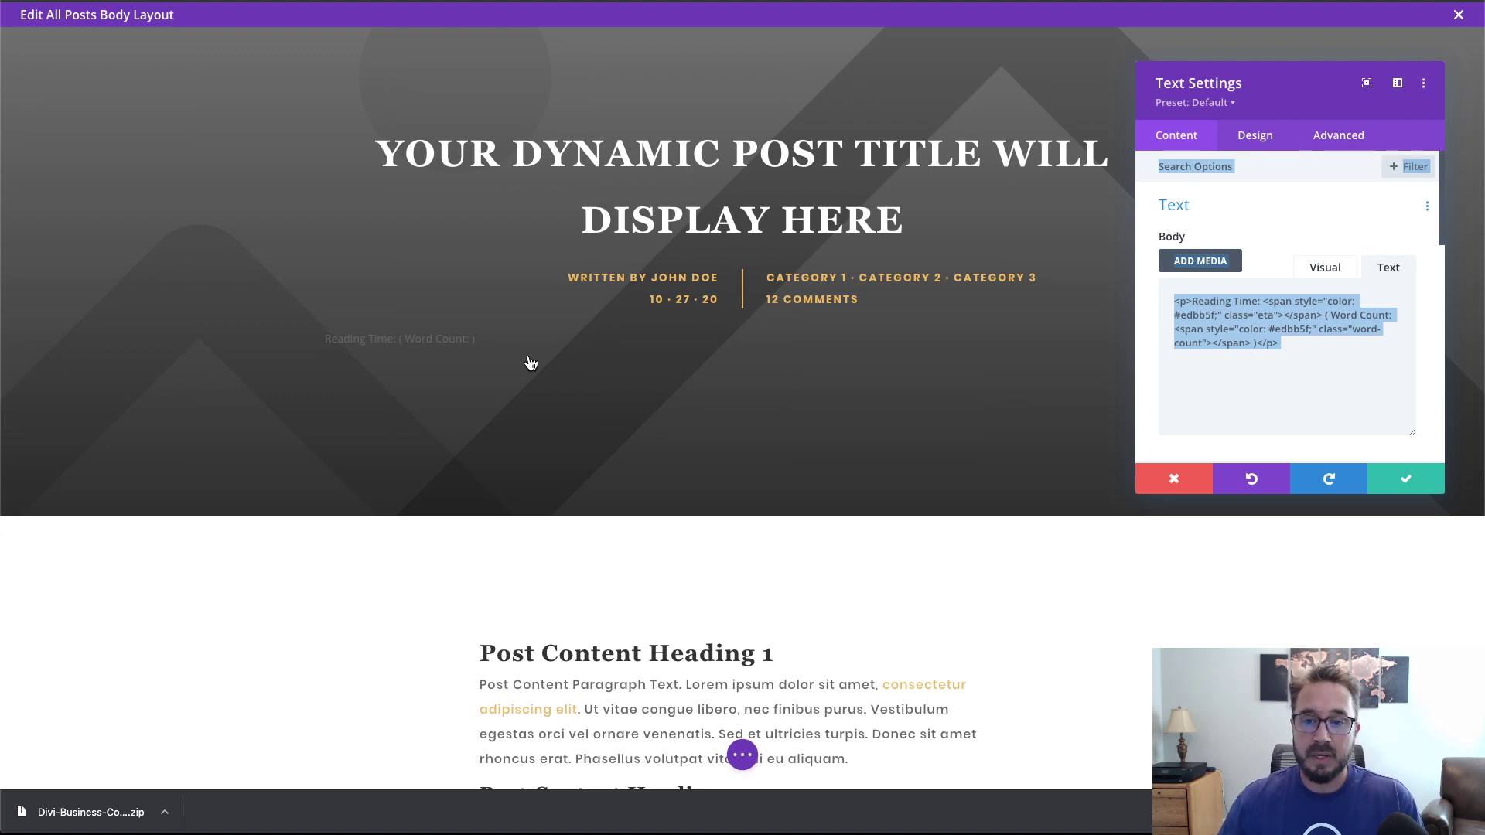
{"action": "left_click_drag", "start_coordinate": [1278, 95], "coordinate": [1261, 73]}
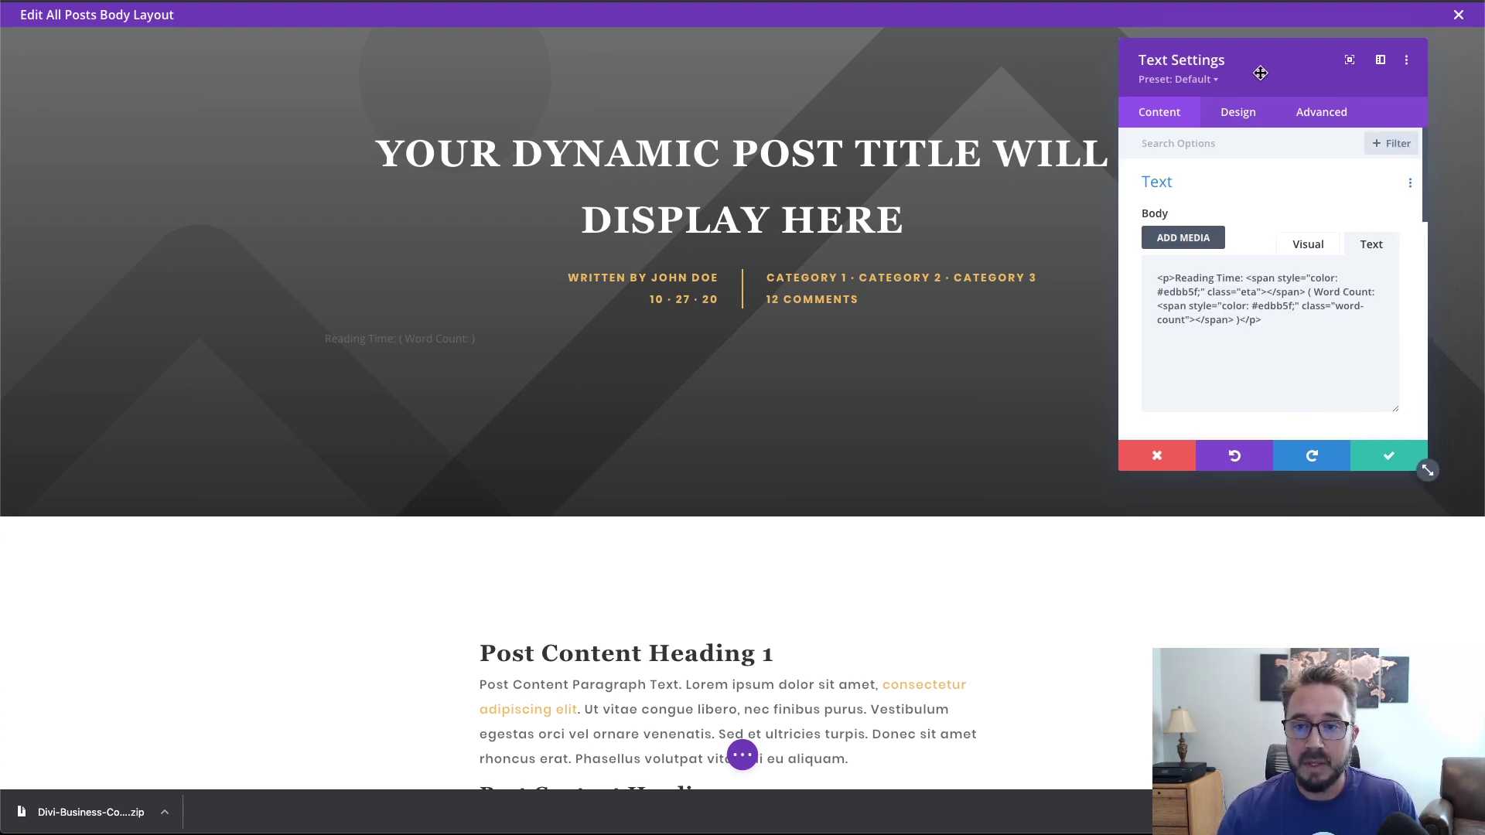
{"action": "left_click", "coordinate": [1238, 113]}
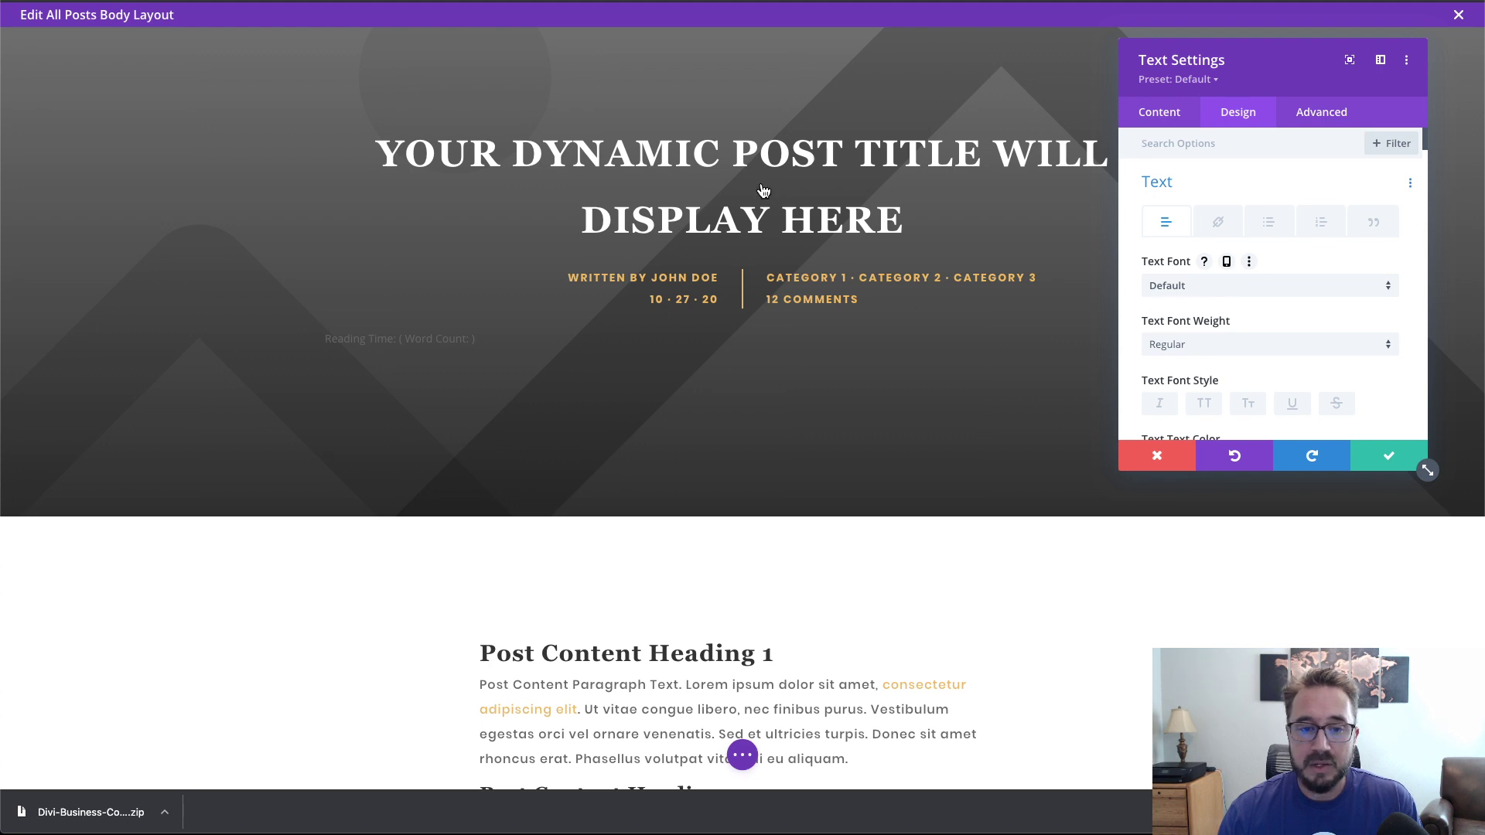
{"action": "left_click", "coordinate": [1218, 291]}
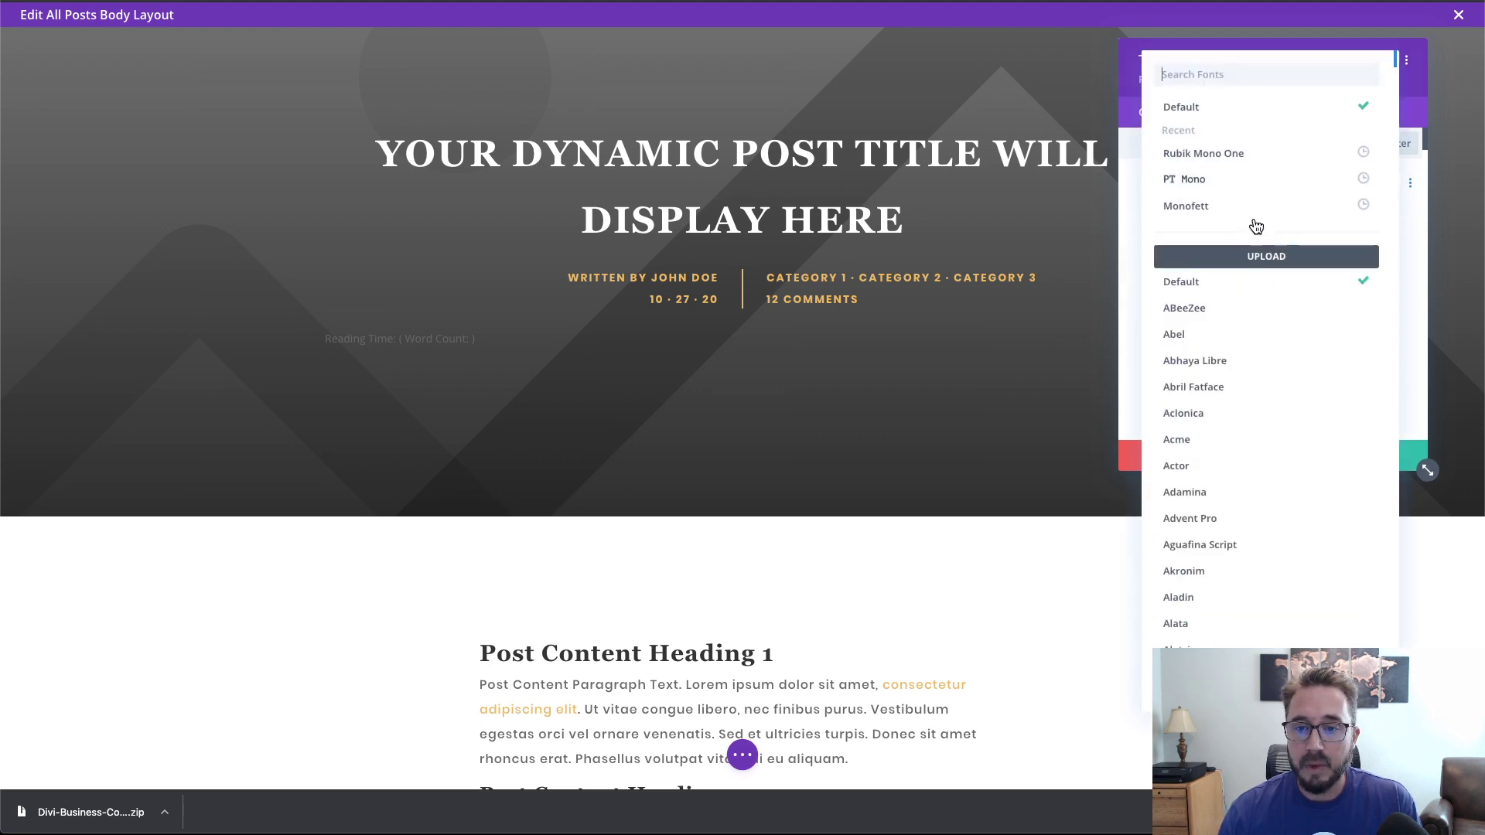
{"action": "left_click", "coordinate": [1211, 75]}
{"action": "type", "text": "pop"}
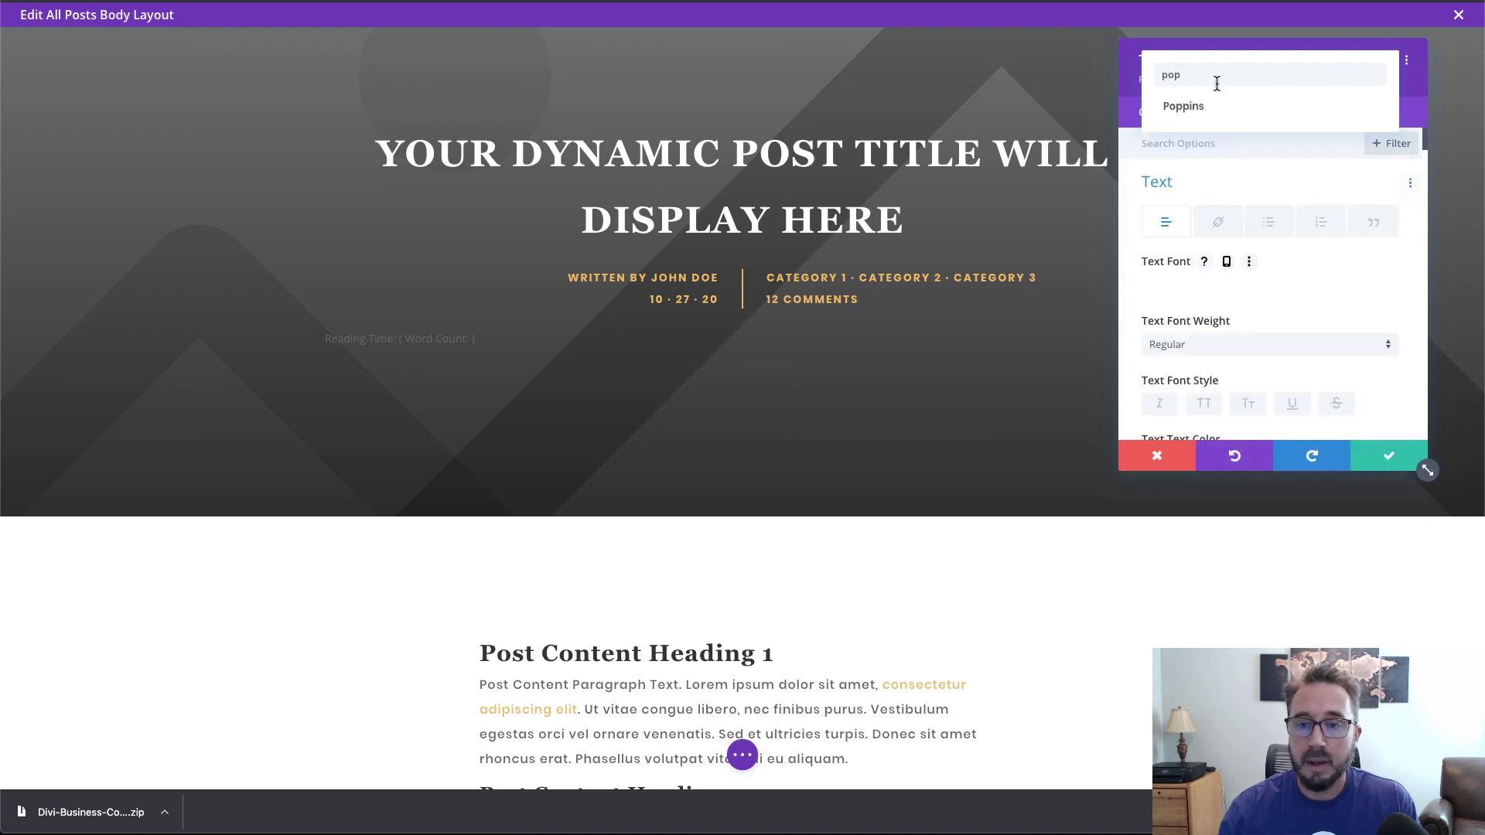
{"action": "left_click", "coordinate": [1211, 116]}
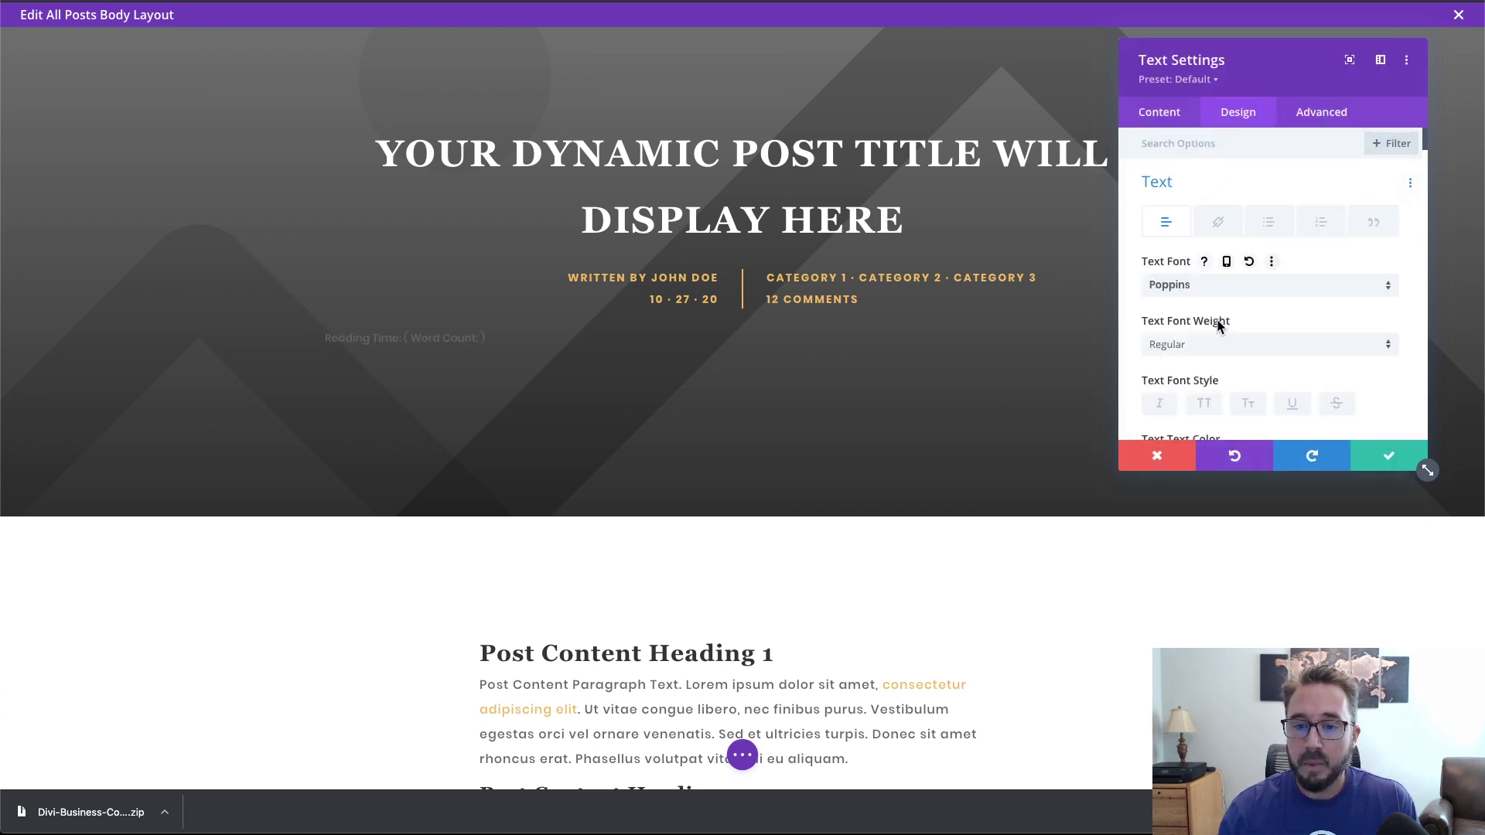
{"action": "left_click", "coordinate": [1216, 352]}
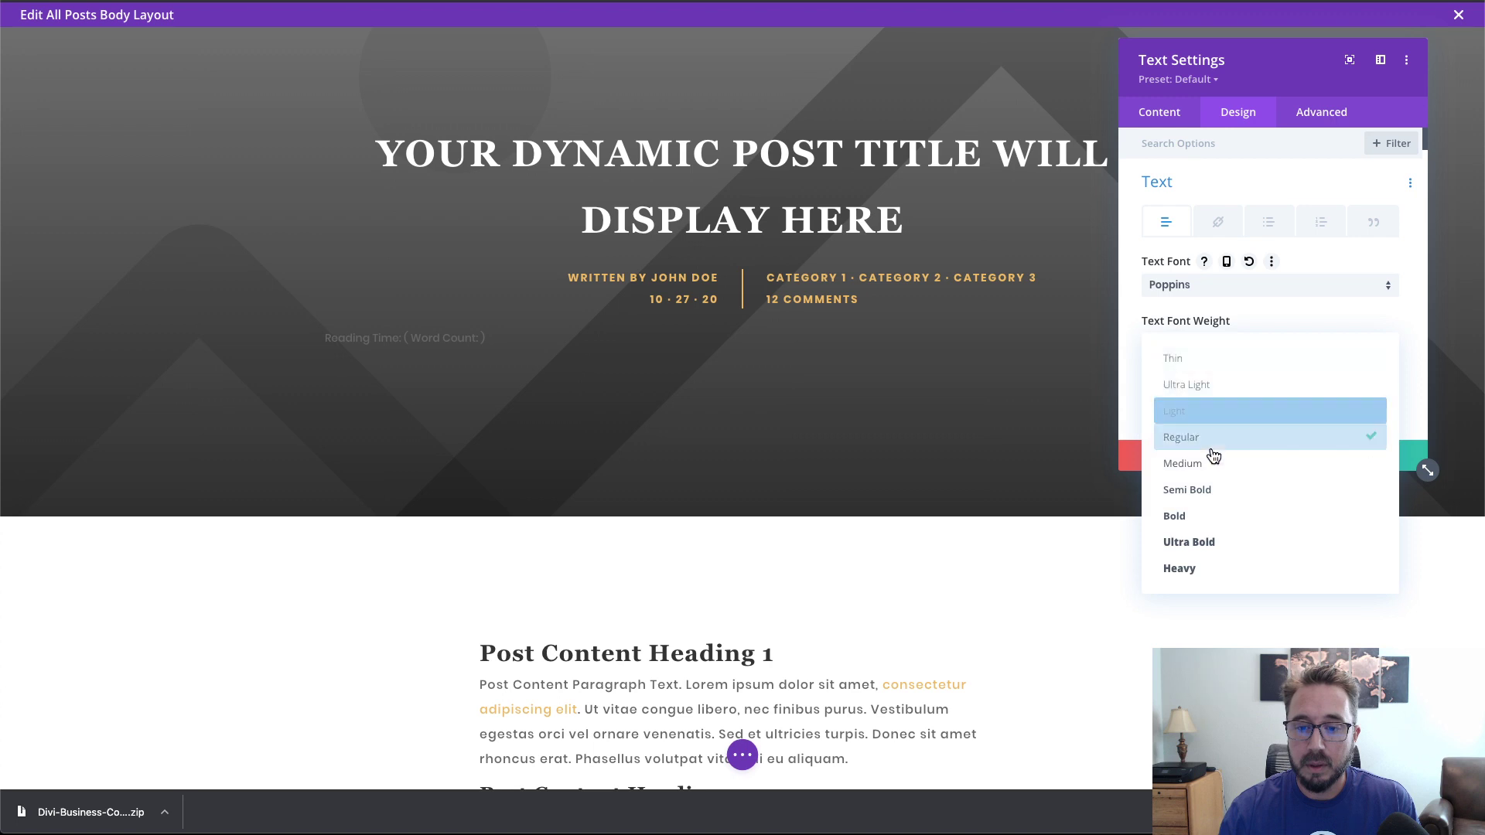
{"action": "left_click", "coordinate": [1213, 514]}
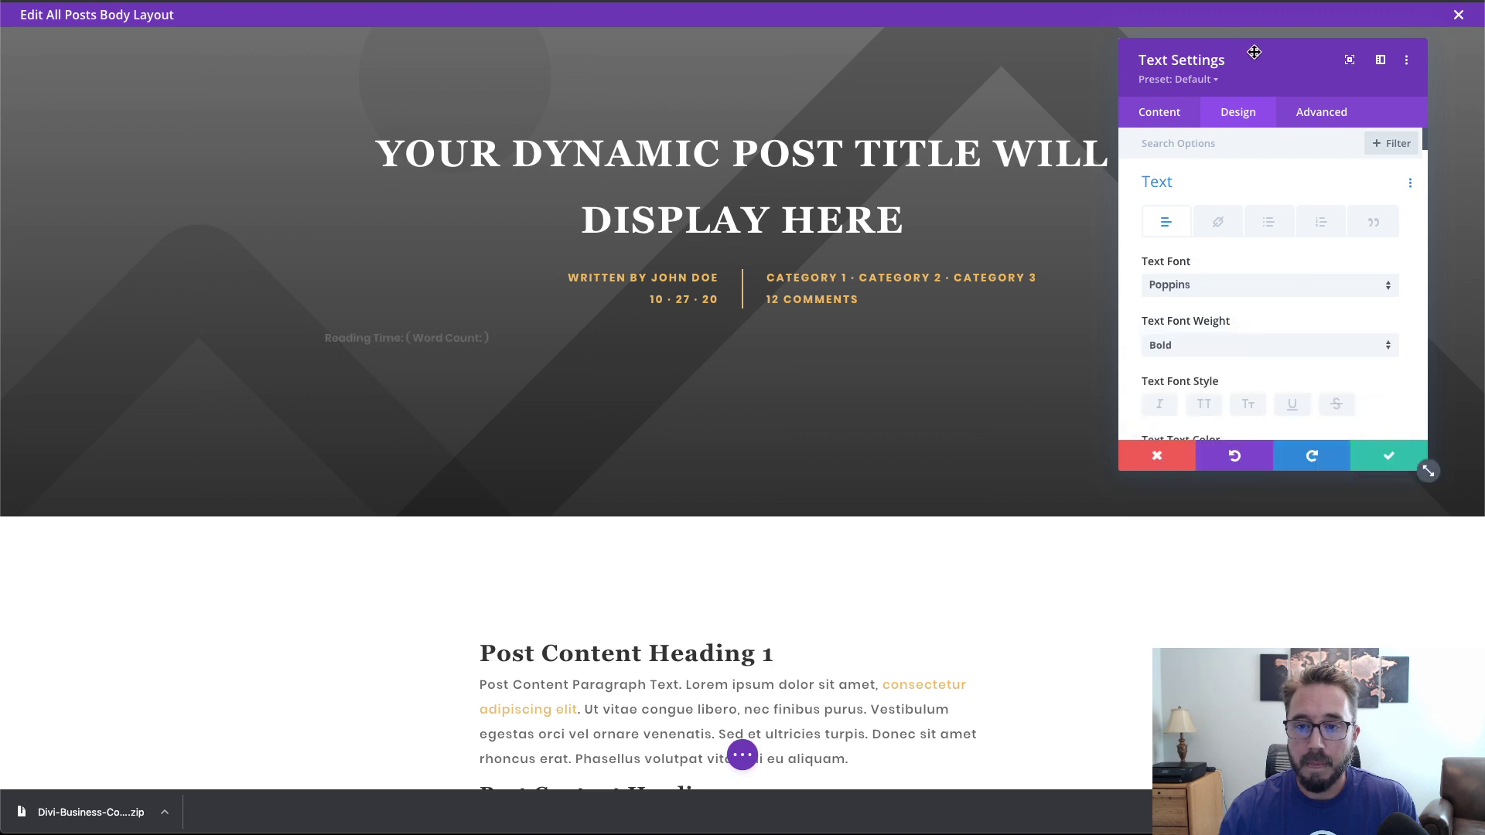
Step: Style the module's body text in uppercase and color it white
{"action": "left_click_drag", "start_coordinate": [1289, 62], "coordinate": [831, 53]}
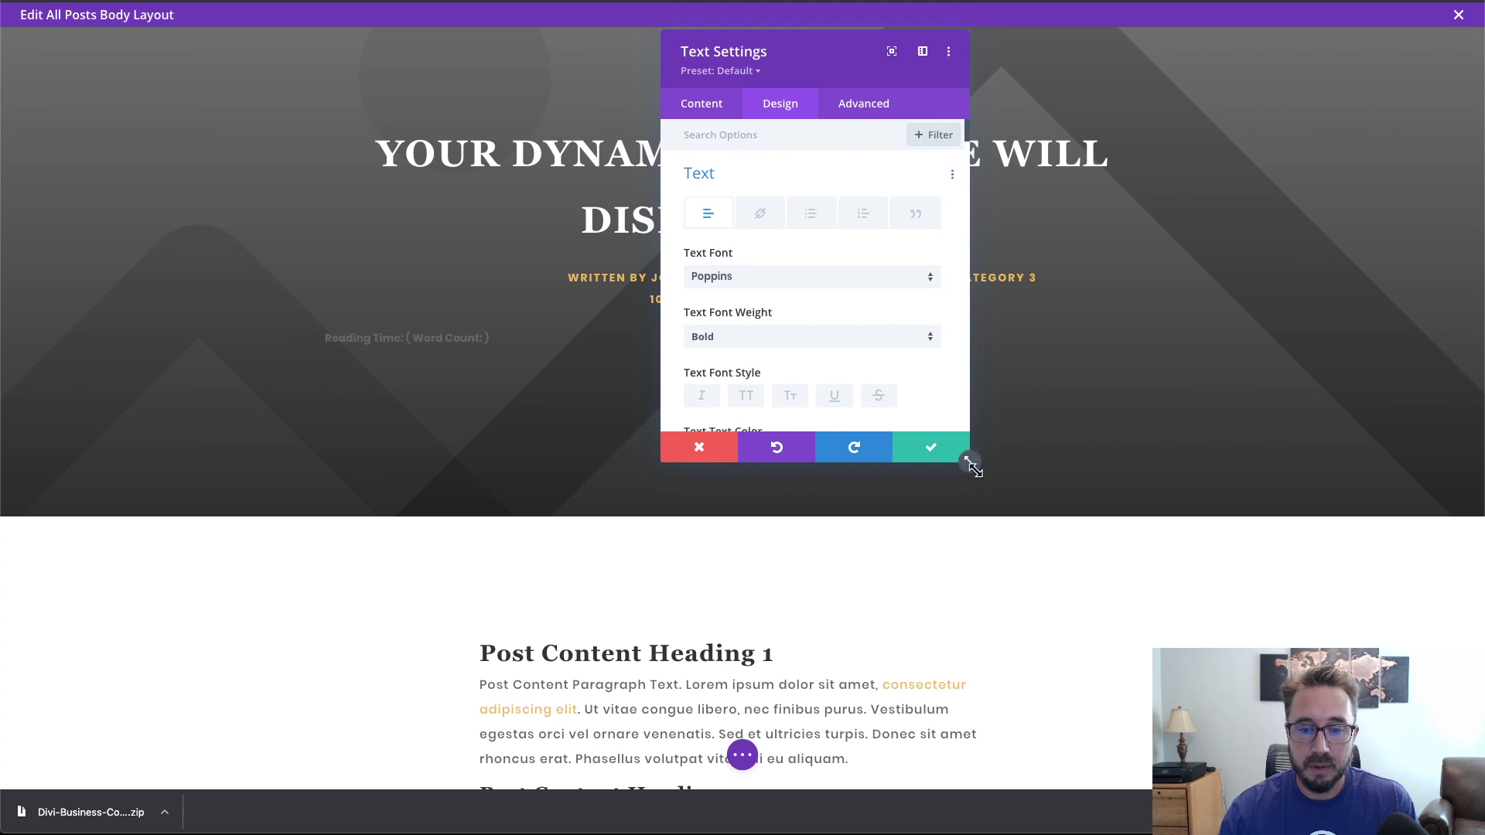
{"action": "left_click_drag", "start_coordinate": [972, 465], "coordinate": [969, 748]}
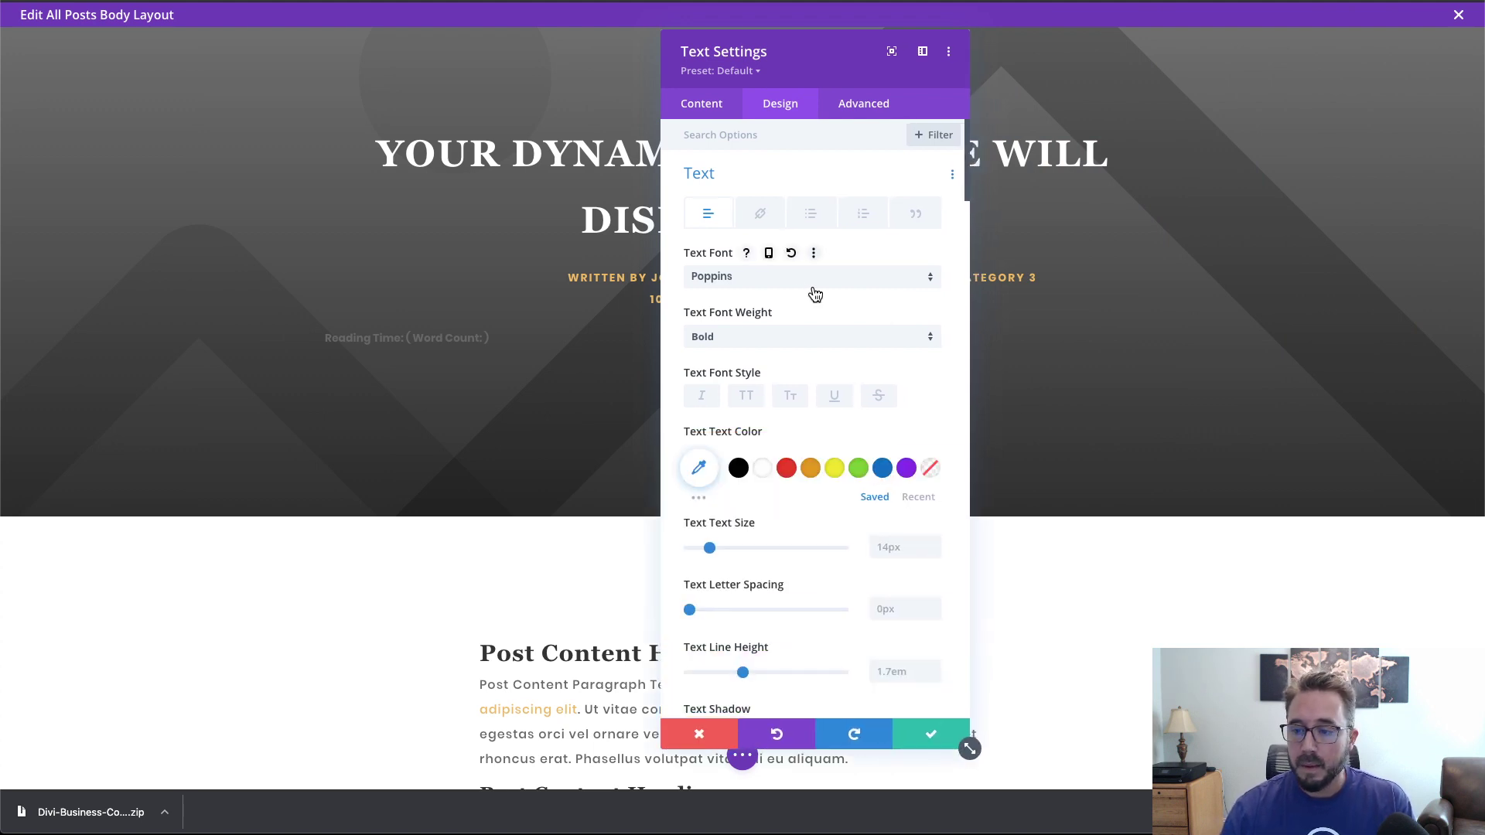
{"action": "left_click", "coordinate": [748, 396]}
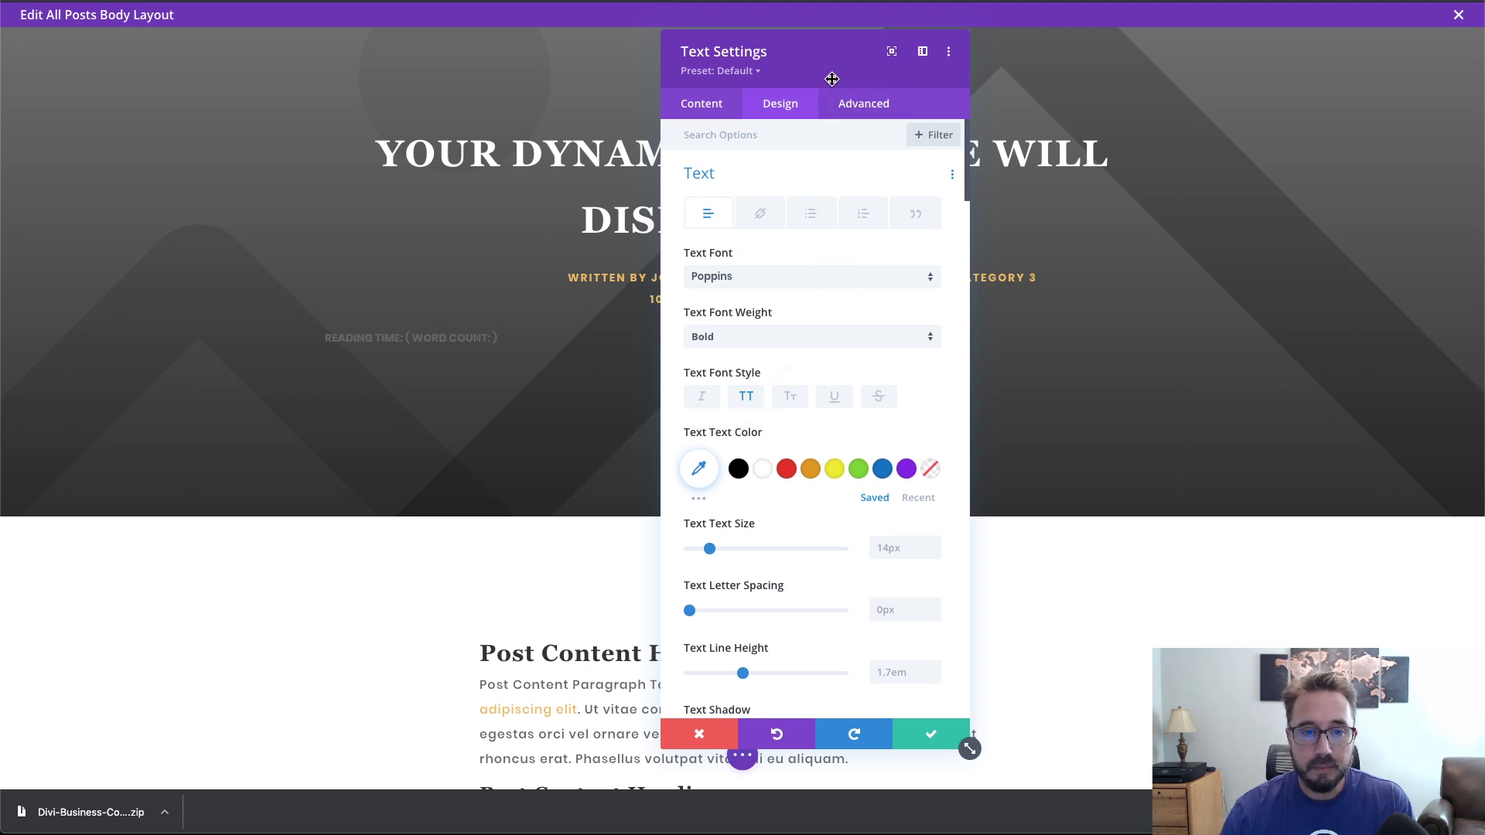
{"action": "left_click_drag", "start_coordinate": [833, 78], "coordinate": [183, 70]}
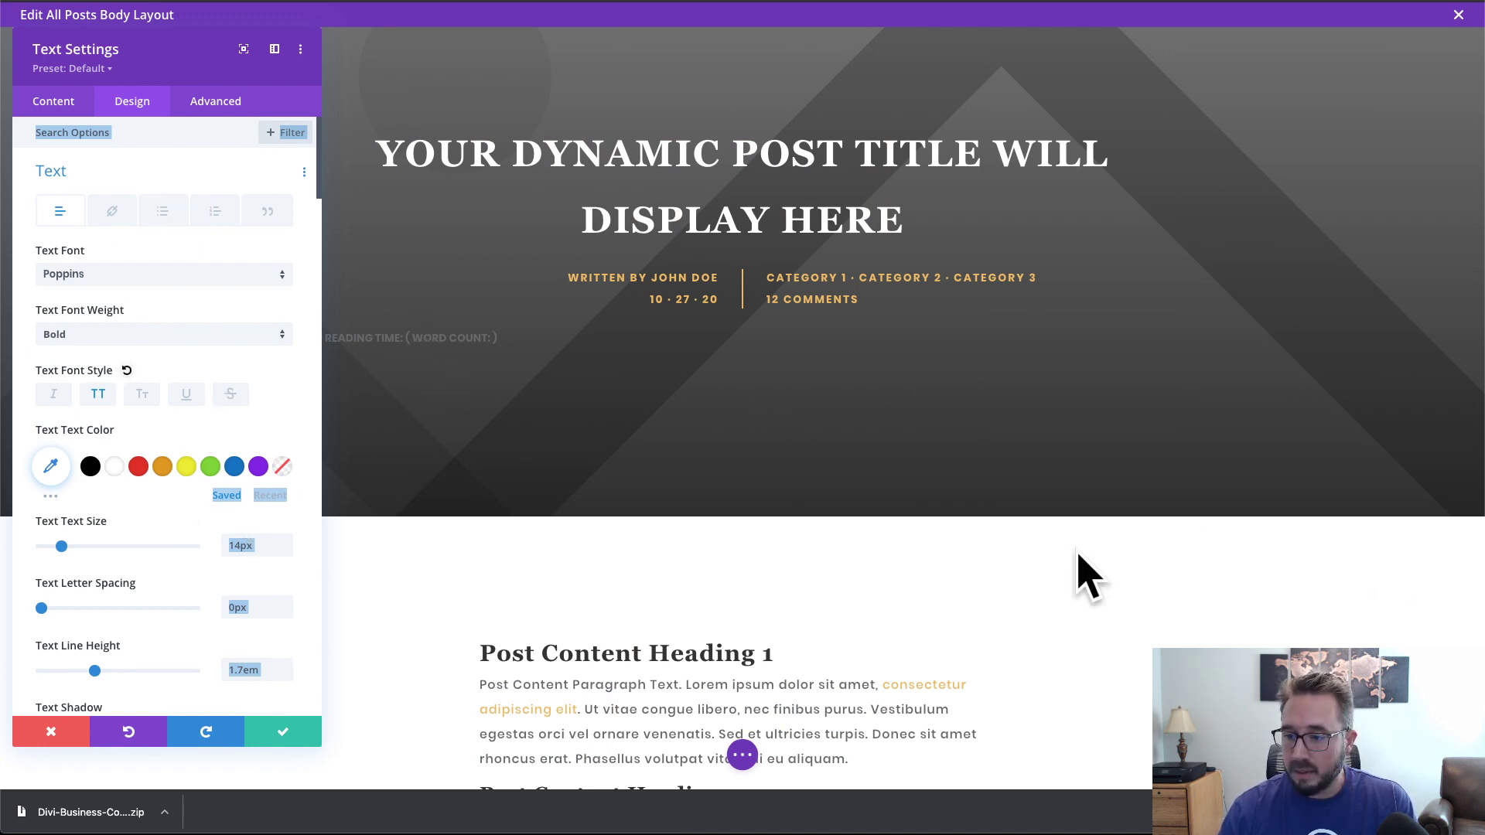
{"action": "scroll", "coordinate": [186, 442], "scroll_direction": "down", "scroll_amount": 1}
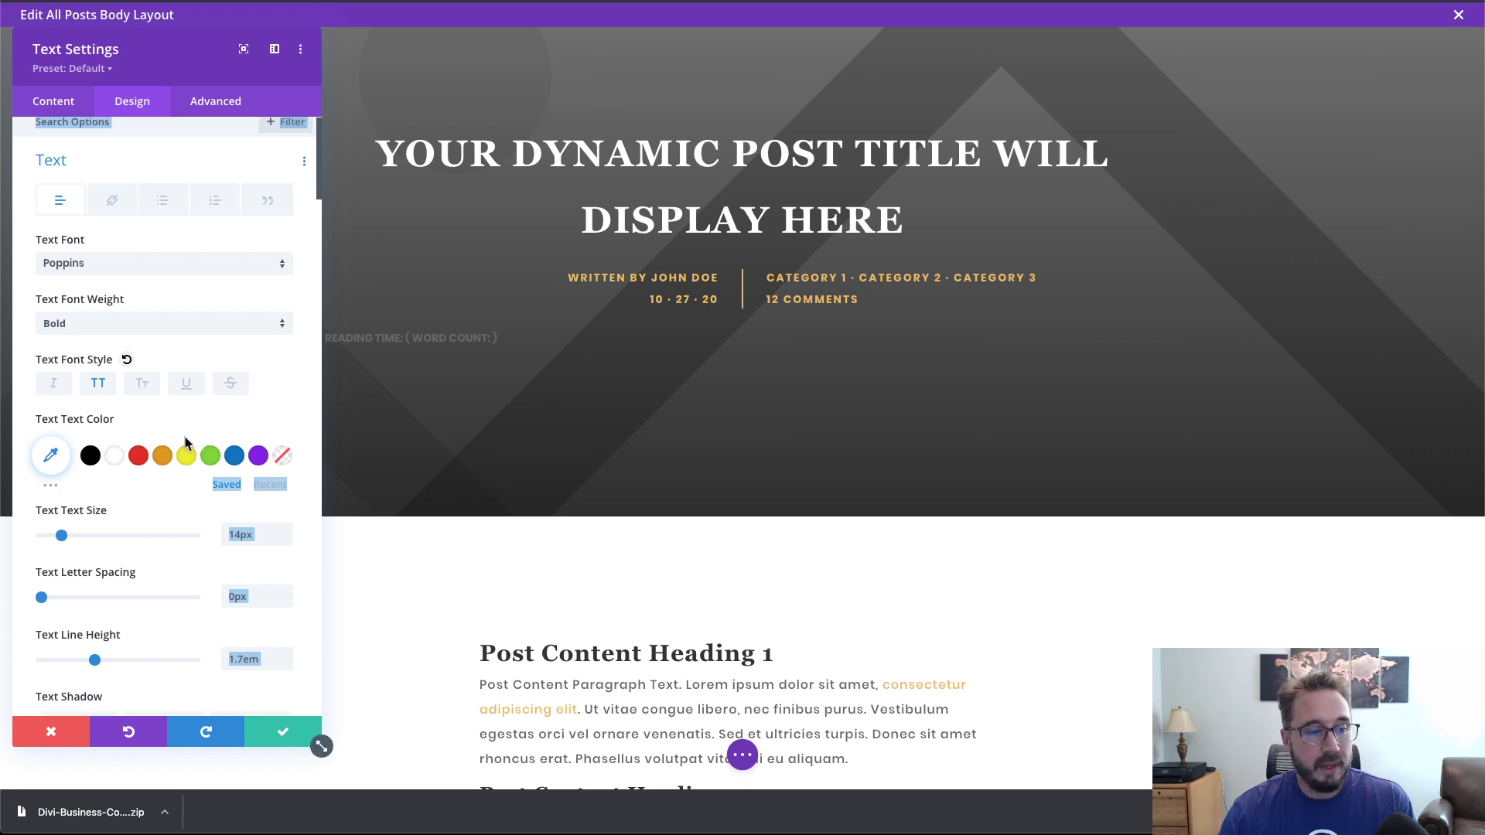
{"action": "left_click", "coordinate": [121, 457]}
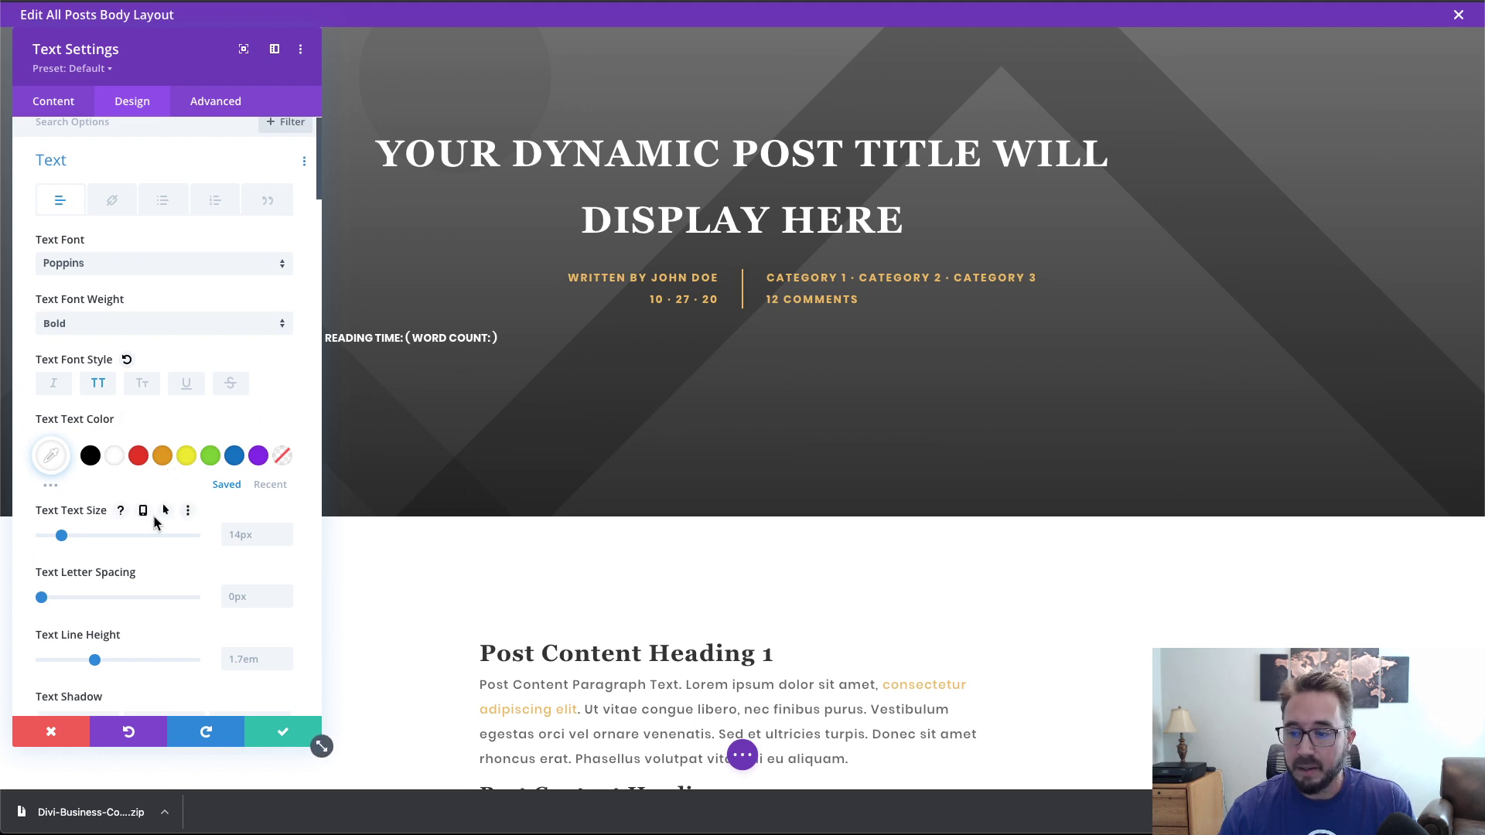
Step: Set the module's text size to 12px for phones only and its letter spacing to 2px
{"action": "scroll", "coordinate": [154, 524], "scroll_direction": "down", "scroll_amount": 1}
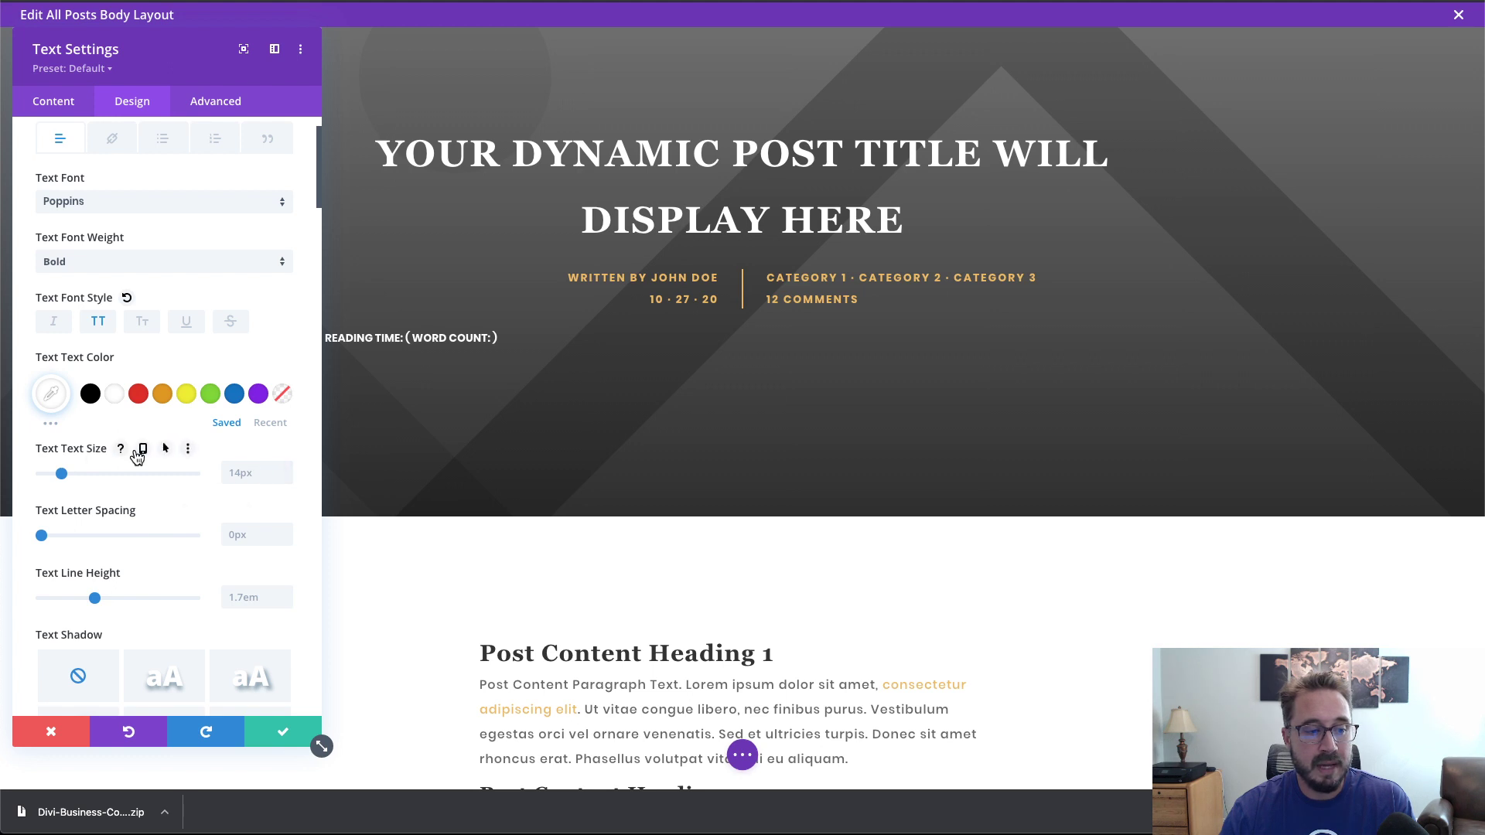
{"action": "left_click", "coordinate": [144, 450]}
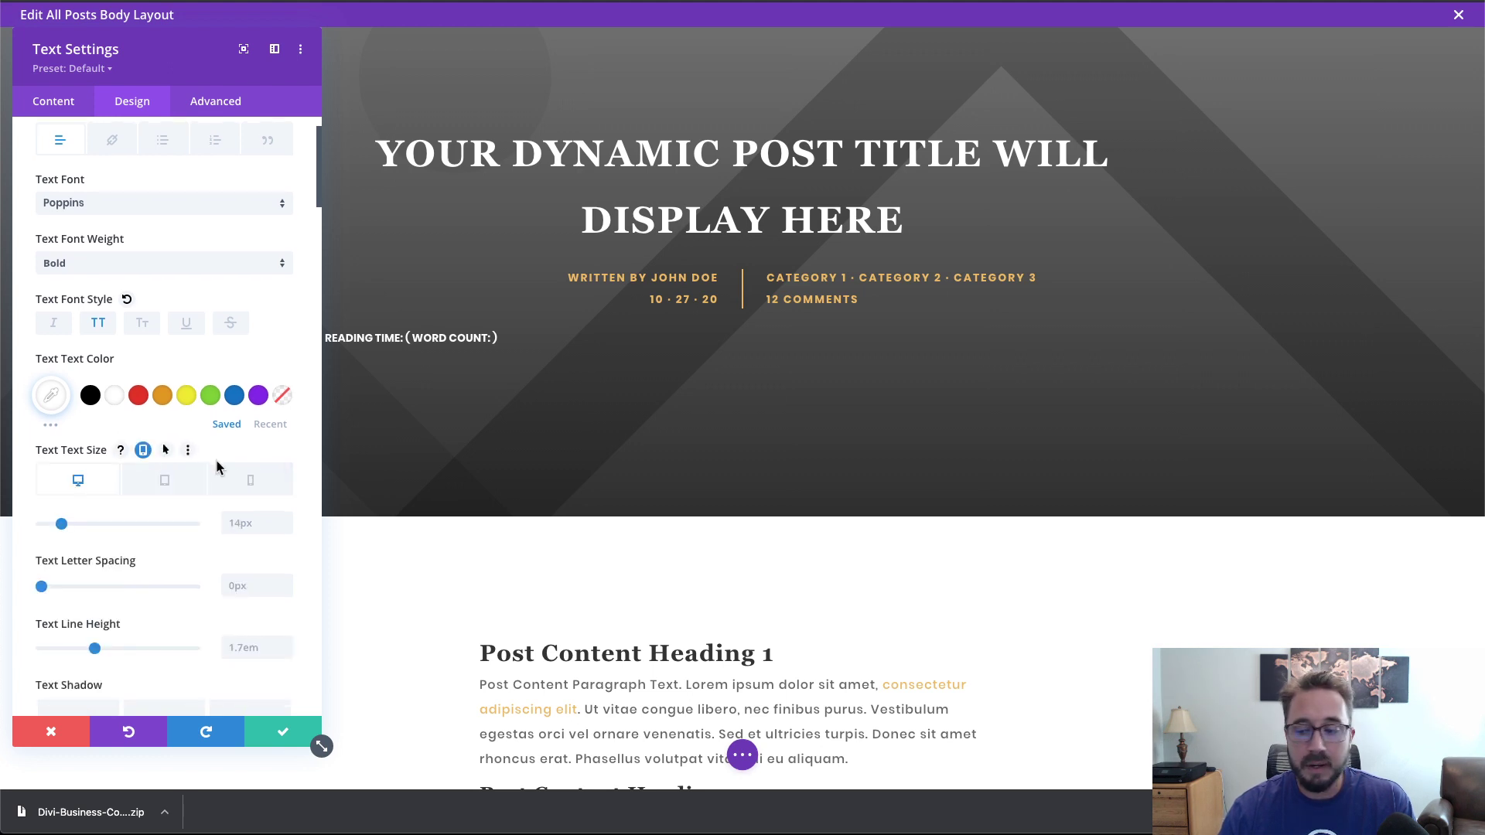
{"action": "left_click", "coordinate": [253, 523]}
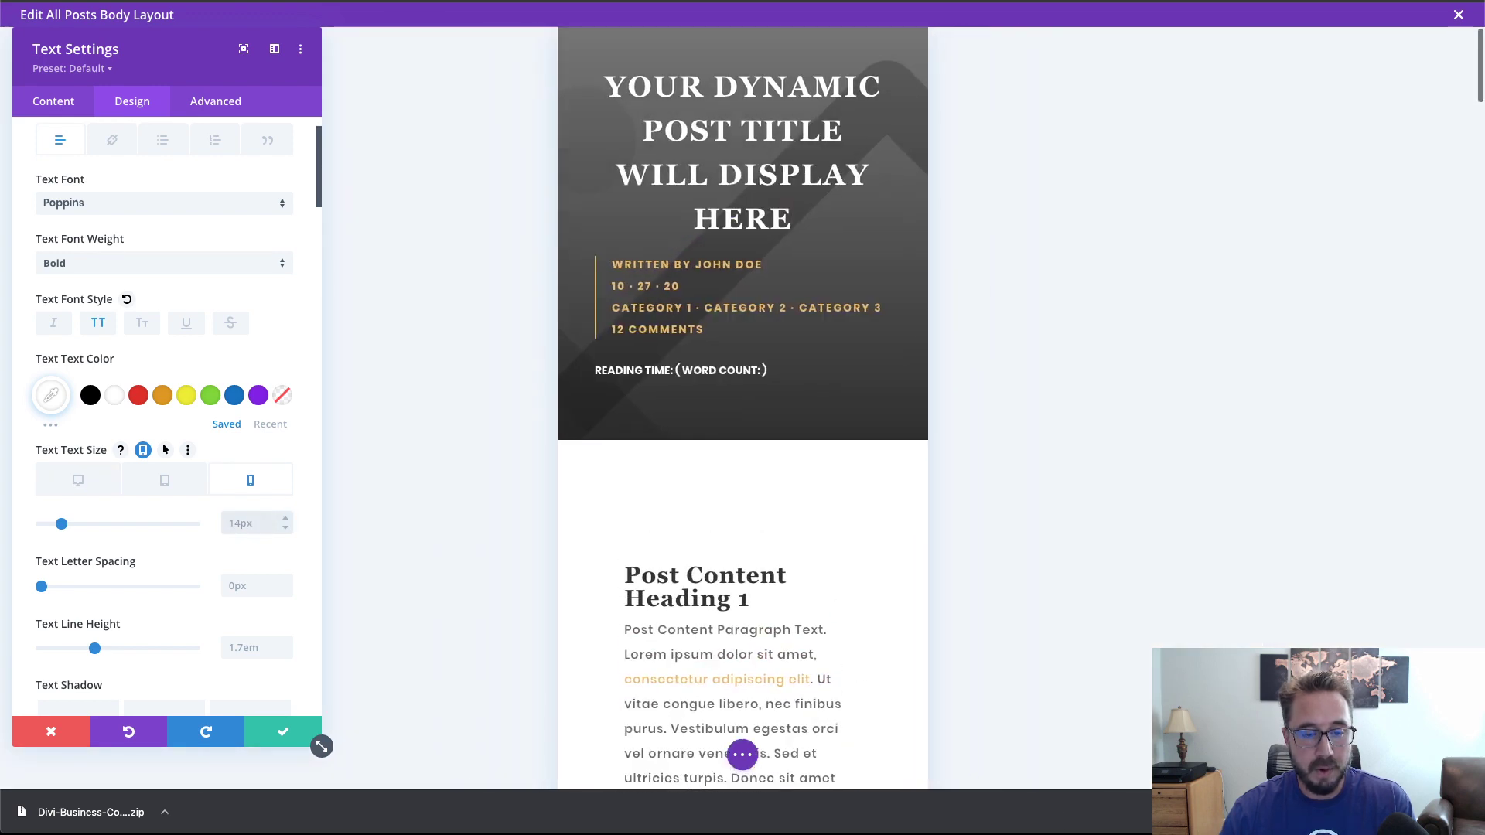
{"action": "type", "text": "12px"}
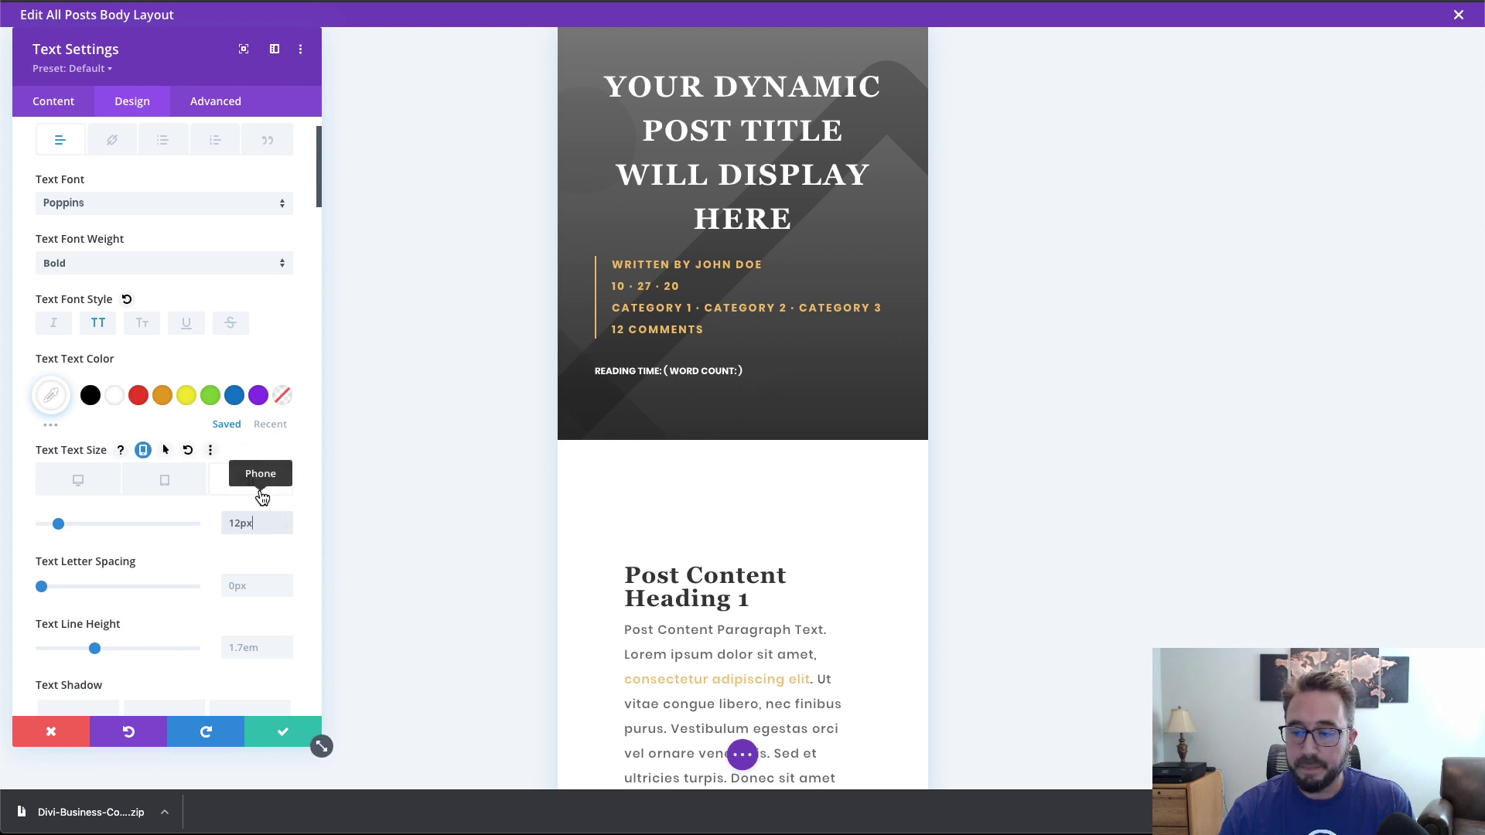
{"action": "scroll", "coordinate": [206, 493], "scroll_direction": "down", "scroll_amount": 2}
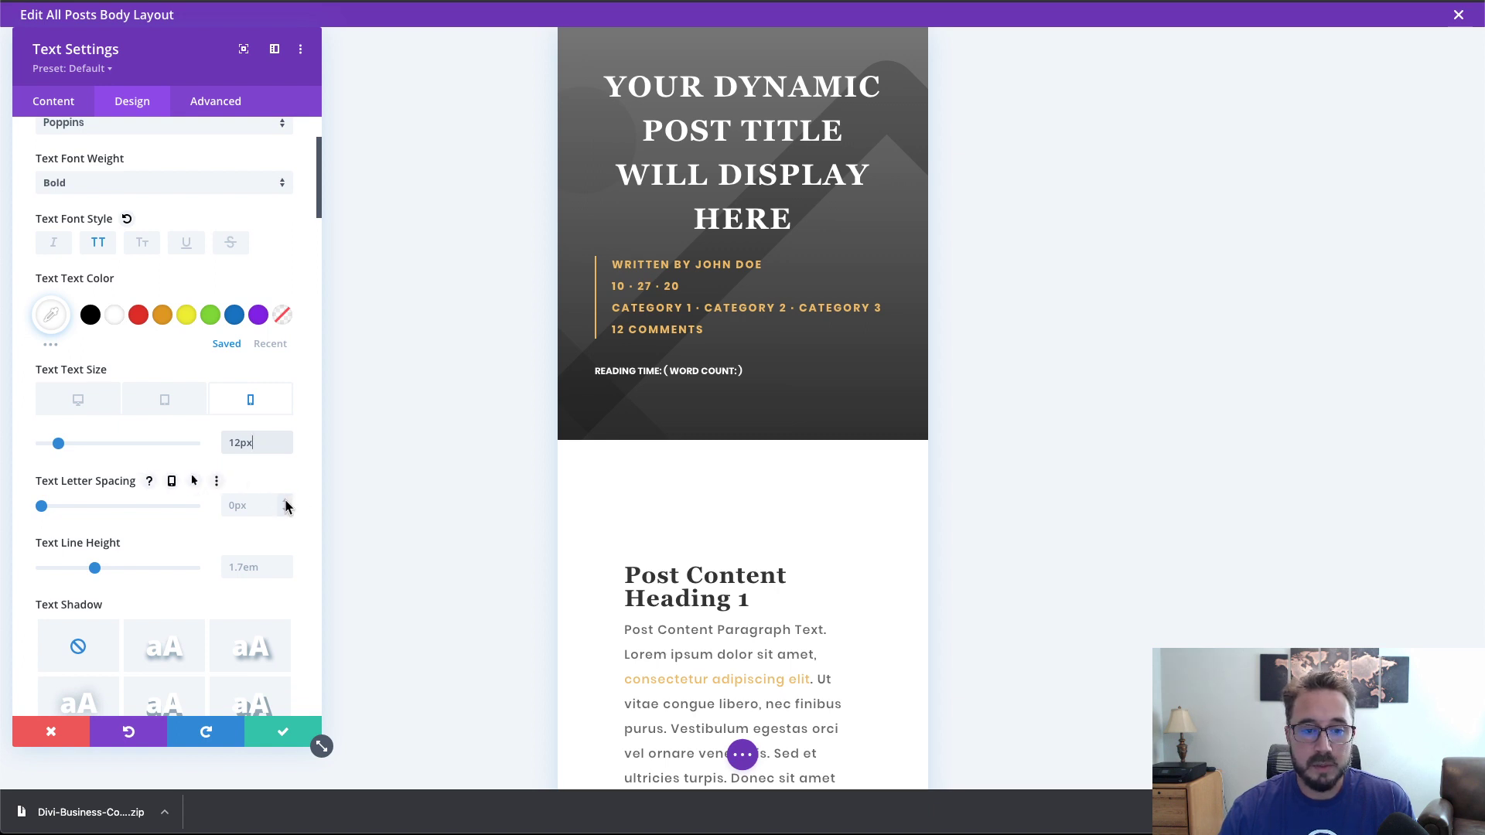
{"action": "double_click", "coordinate": [285, 501]}
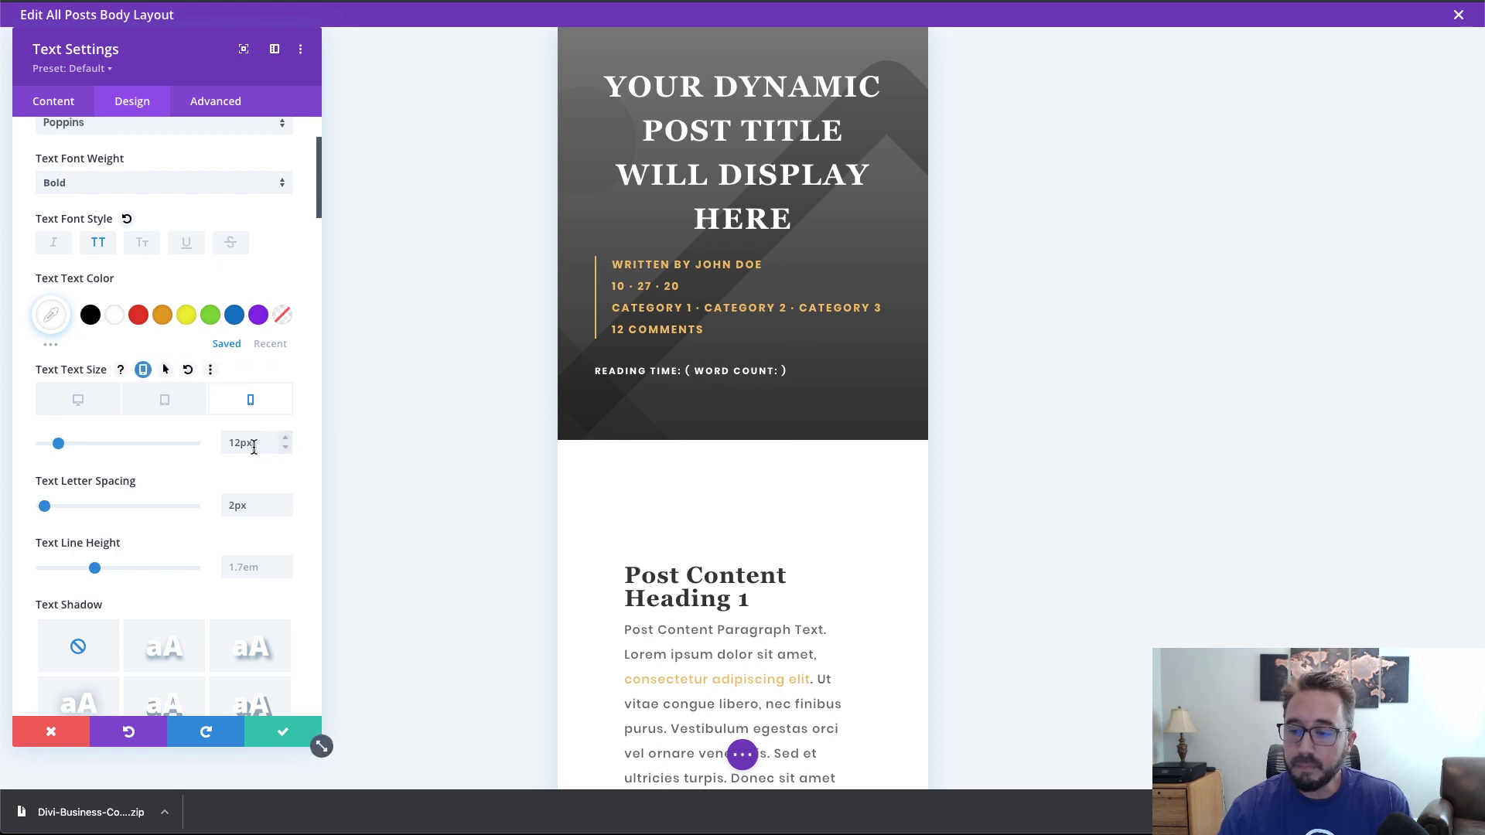
Step: Center the reading time and word count text in desktop view
{"action": "scroll", "coordinate": [244, 449], "scroll_direction": "down", "scroll_amount": 3}
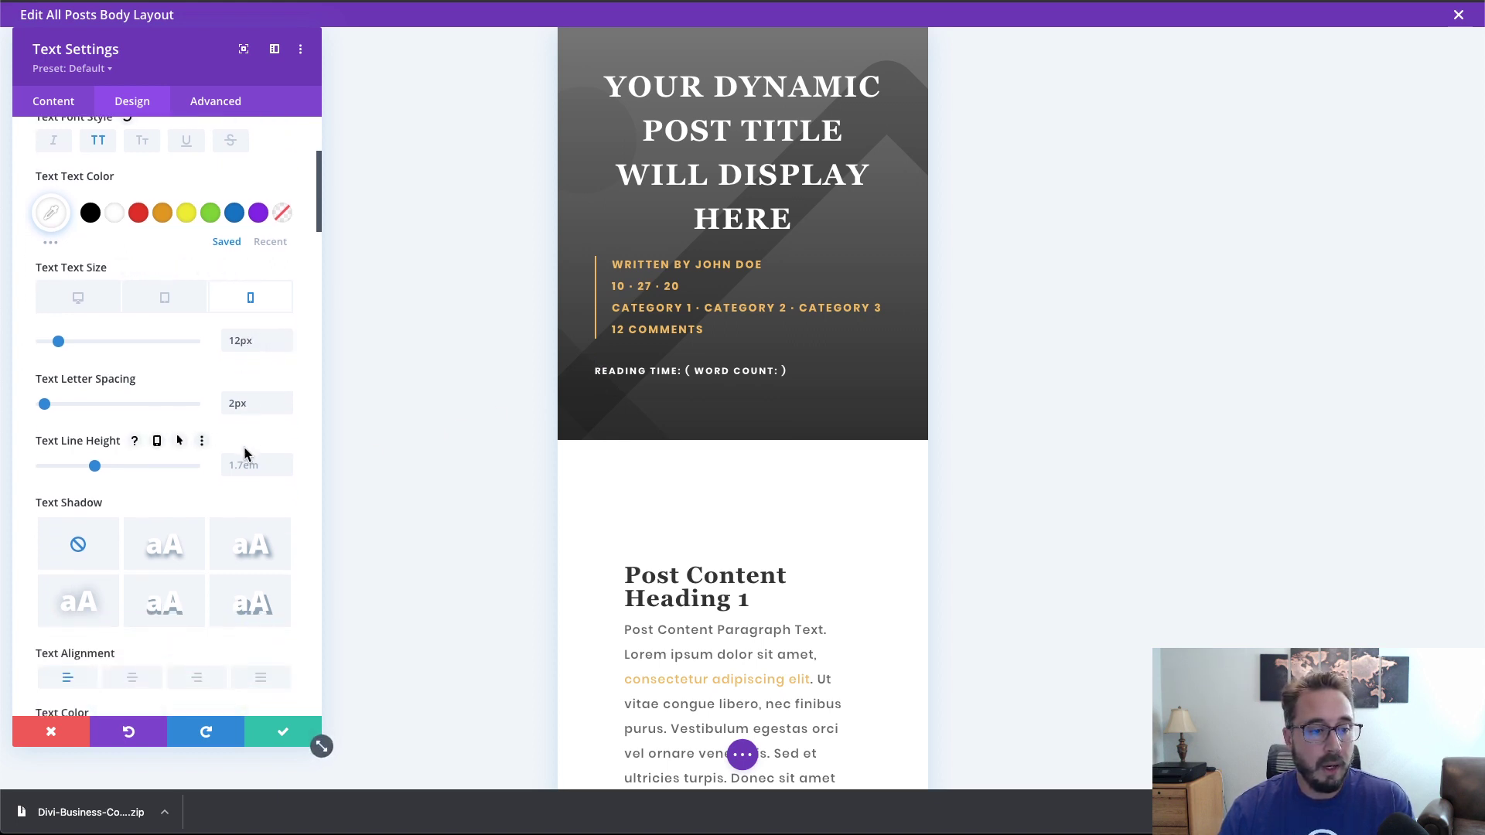
{"action": "scroll", "coordinate": [220, 440], "scroll_direction": "up", "scroll_amount": 4}
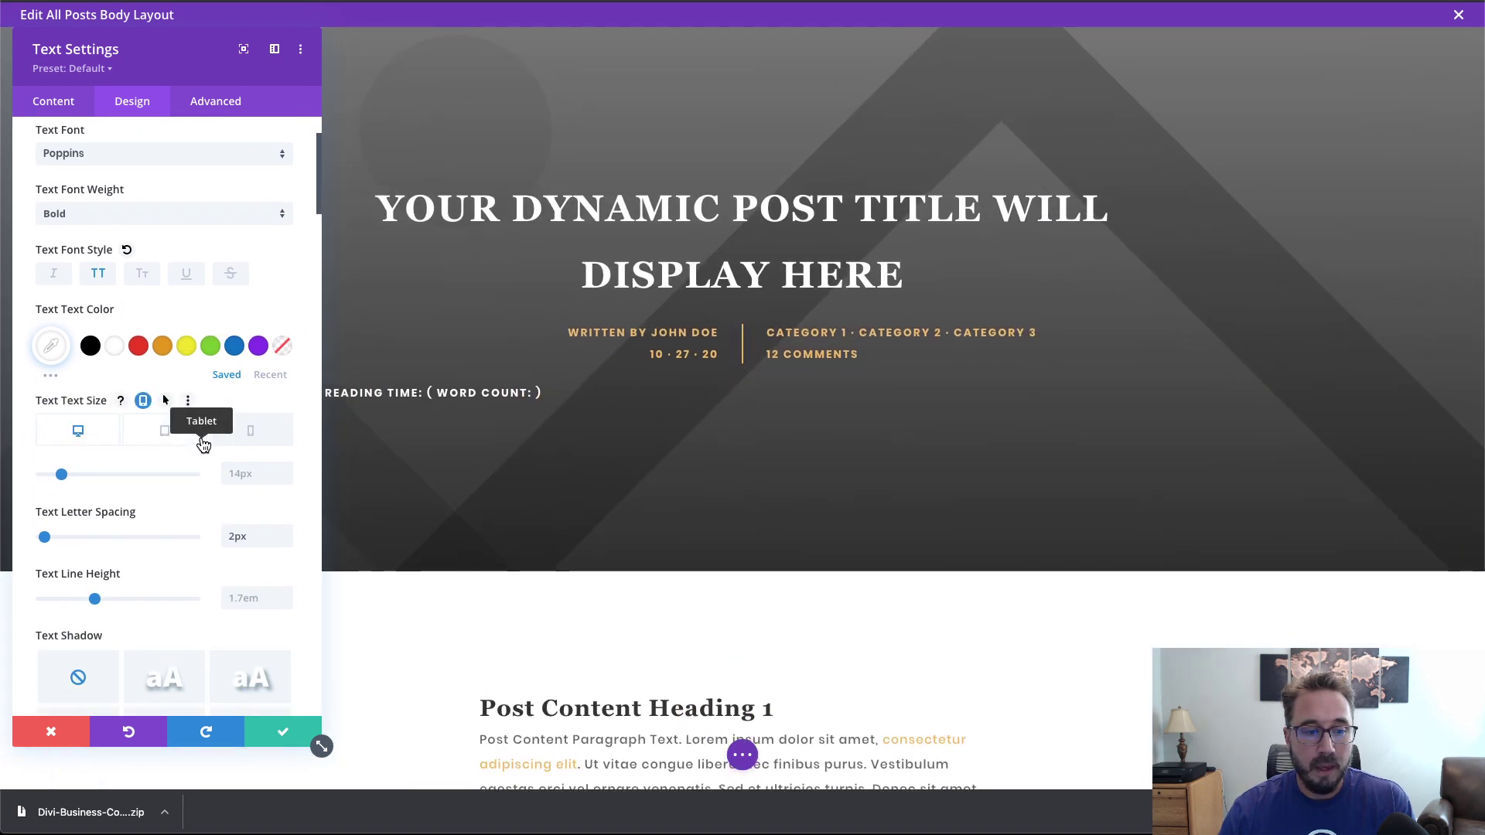
{"action": "scroll", "coordinate": [189, 528], "scroll_direction": "down", "scroll_amount": 7}
{"action": "scroll", "coordinate": [190, 527], "scroll_direction": "down", "scroll_amount": 3}
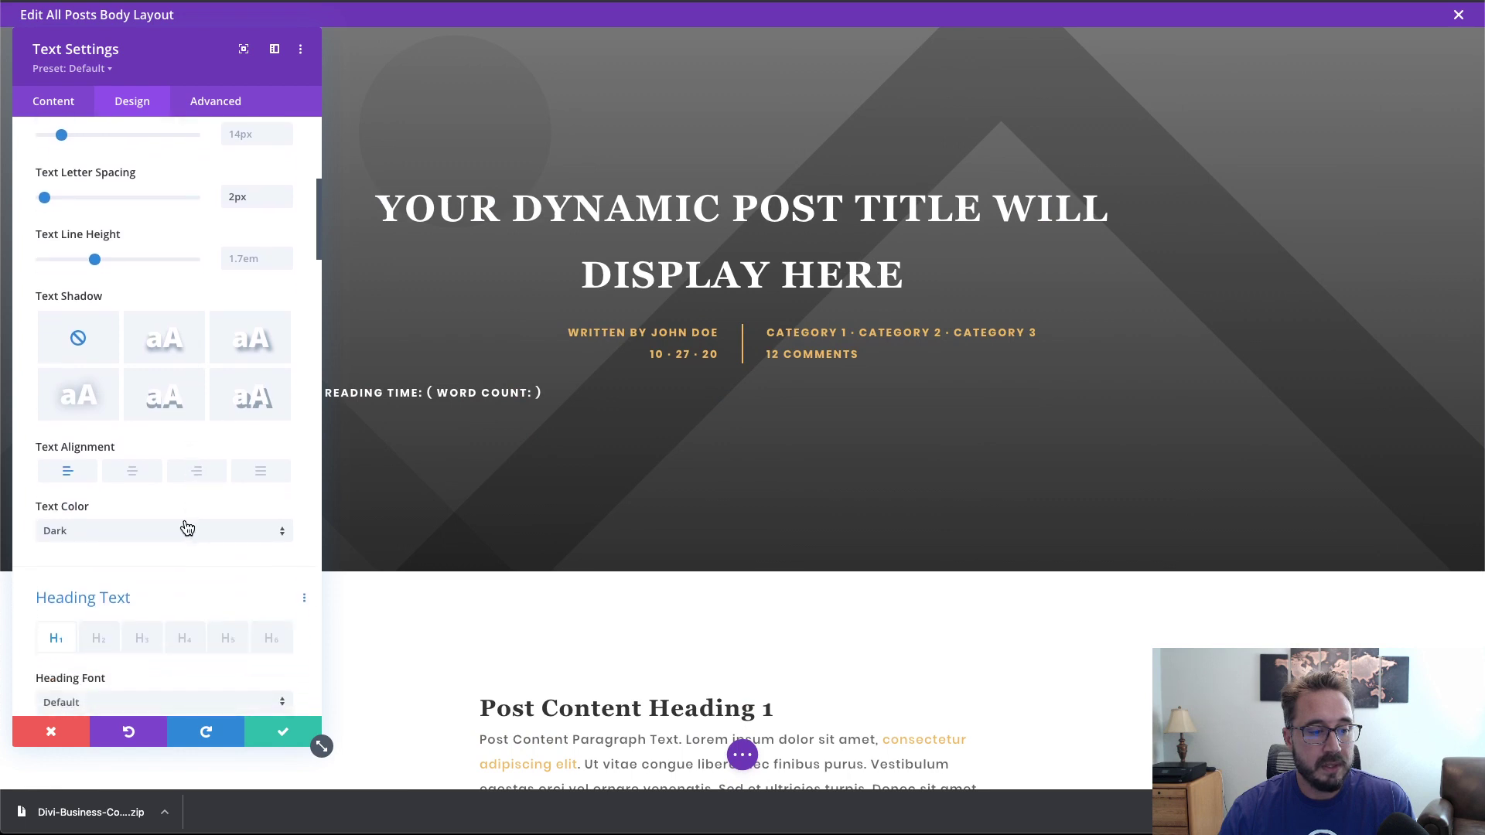
{"action": "left_click", "coordinate": [128, 475]}
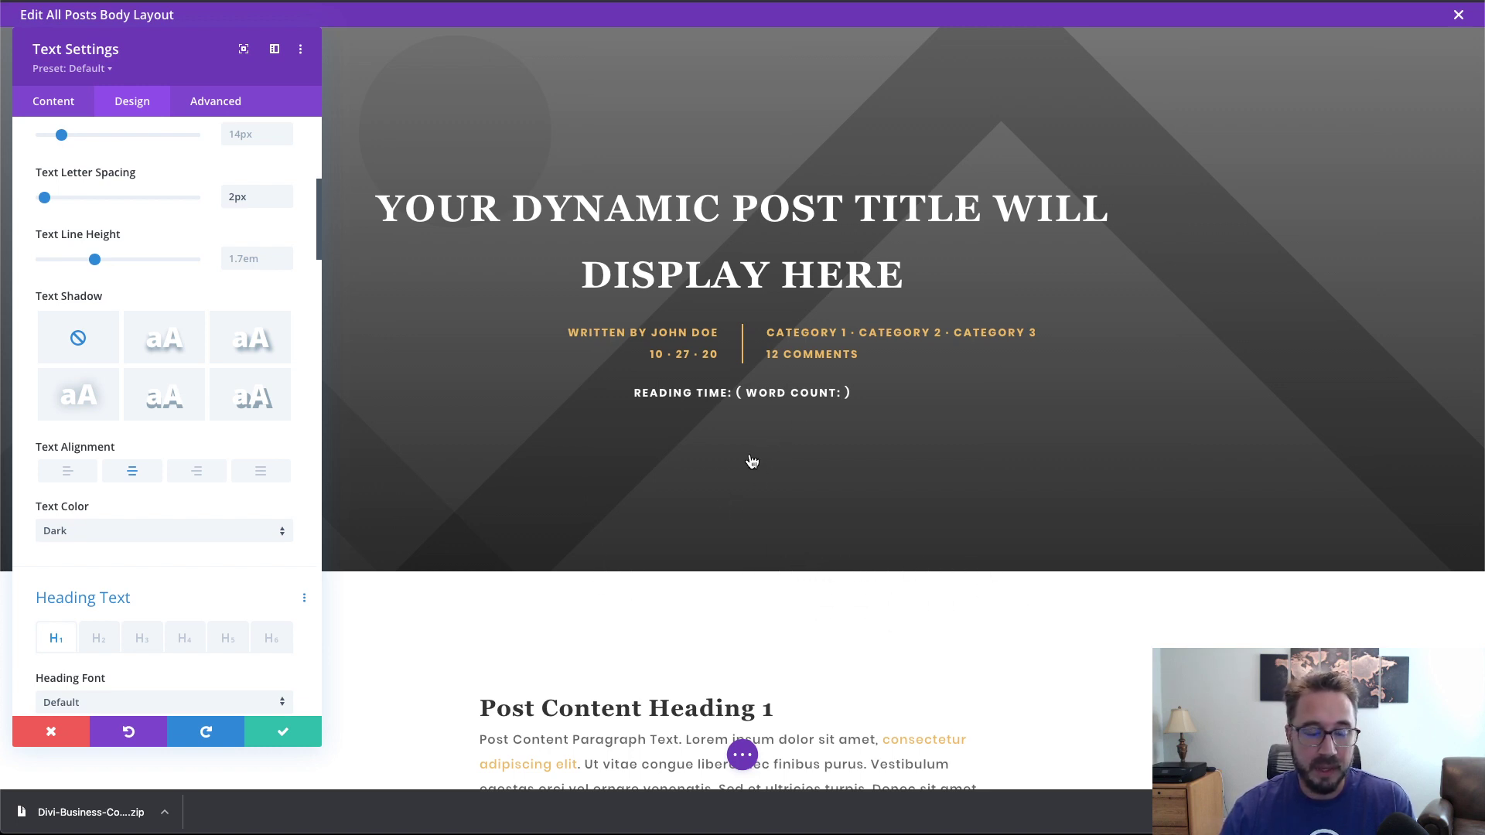
{"action": "scroll", "coordinate": [238, 397], "scroll_direction": "up", "scroll_amount": 3}
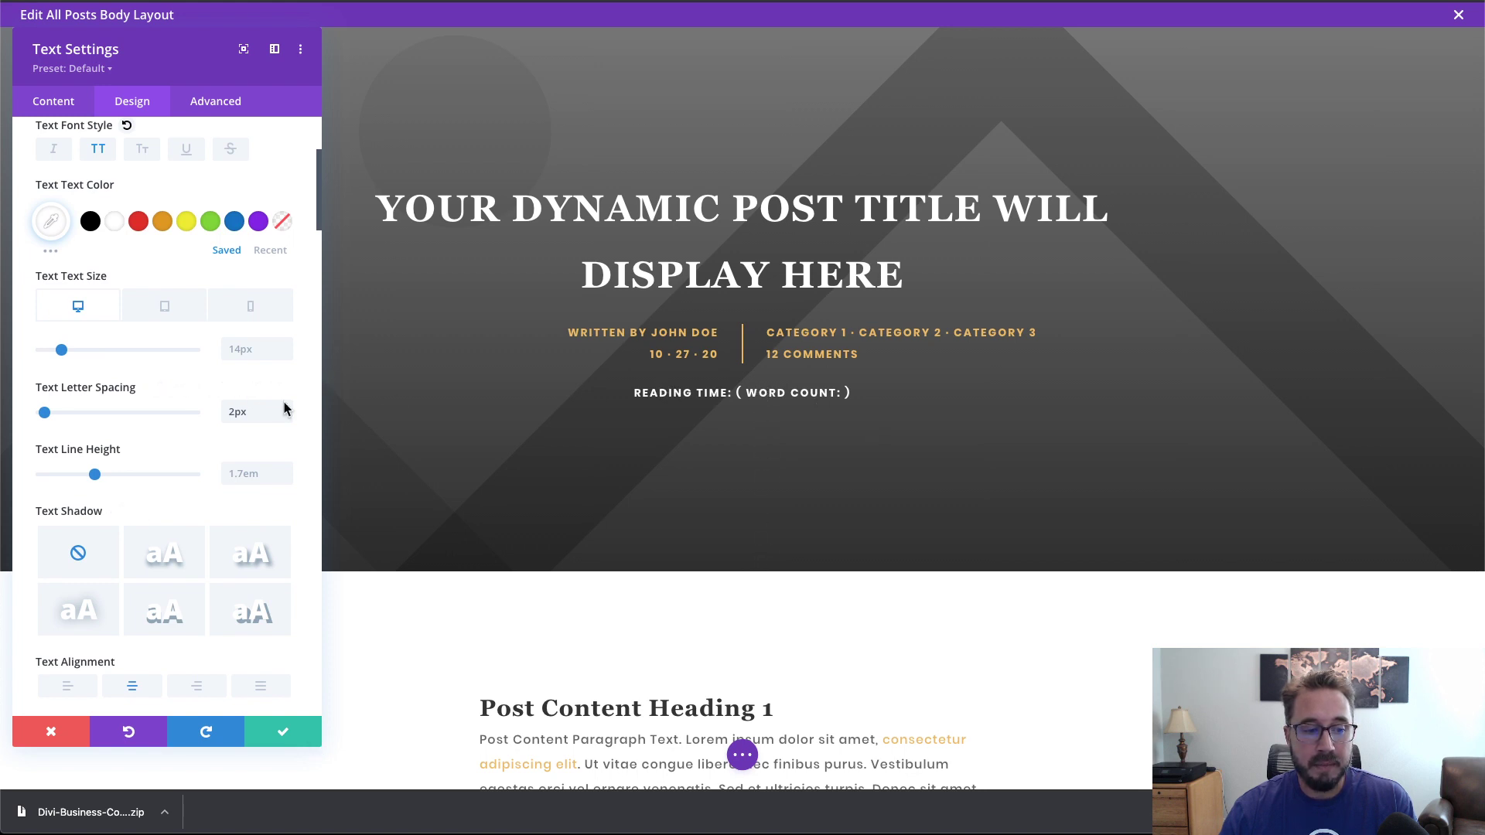
{"action": "scroll", "coordinate": [217, 373], "scroll_direction": "up", "scroll_amount": 2}
{"action": "scroll", "coordinate": [217, 374], "scroll_direction": "up", "scroll_amount": 2}
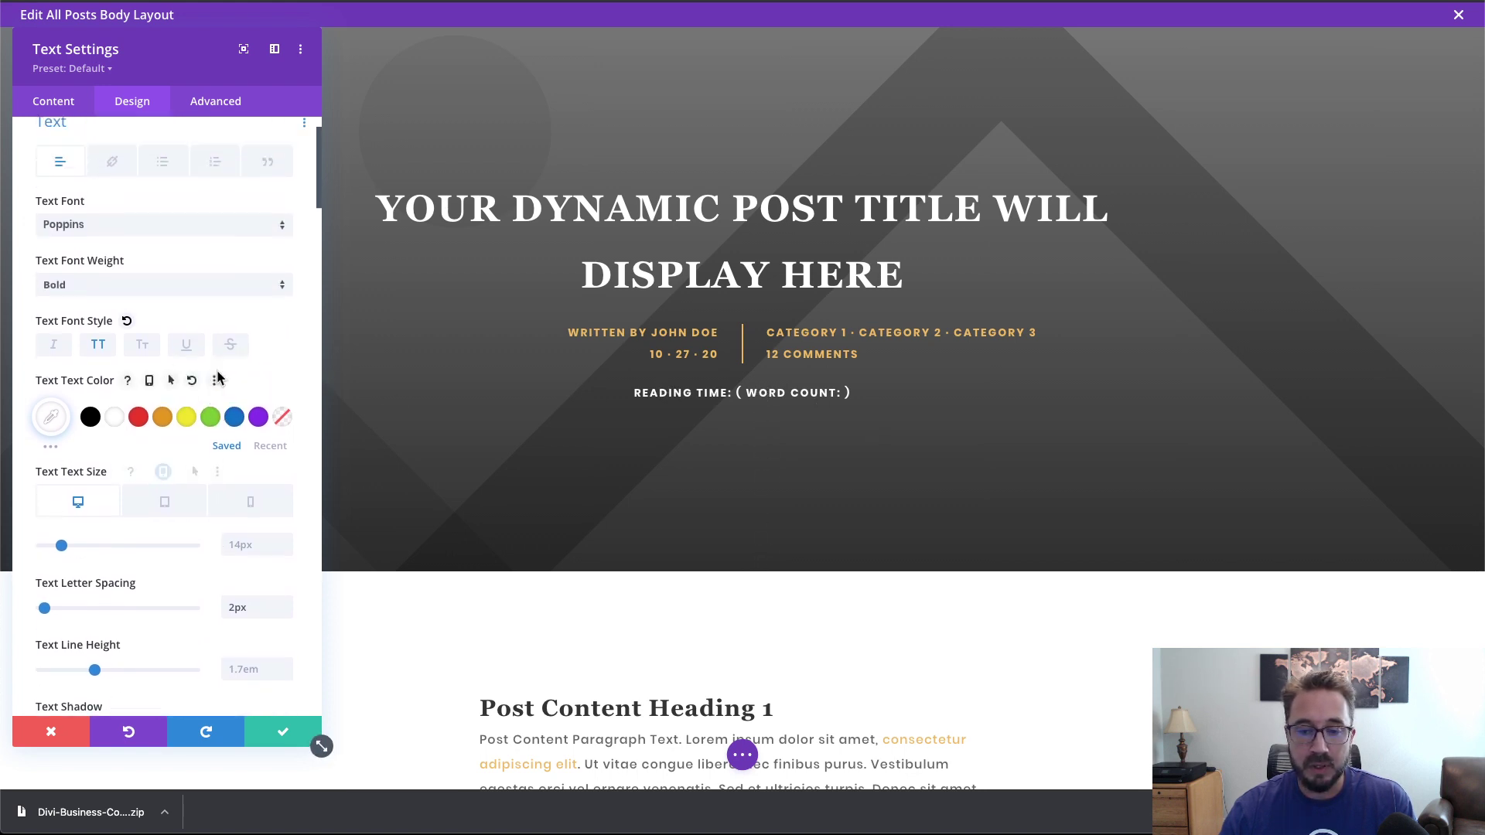
Step: Try Absolute positioning on the Text module and reset its position to the default
{"action": "left_click", "coordinate": [225, 115]}
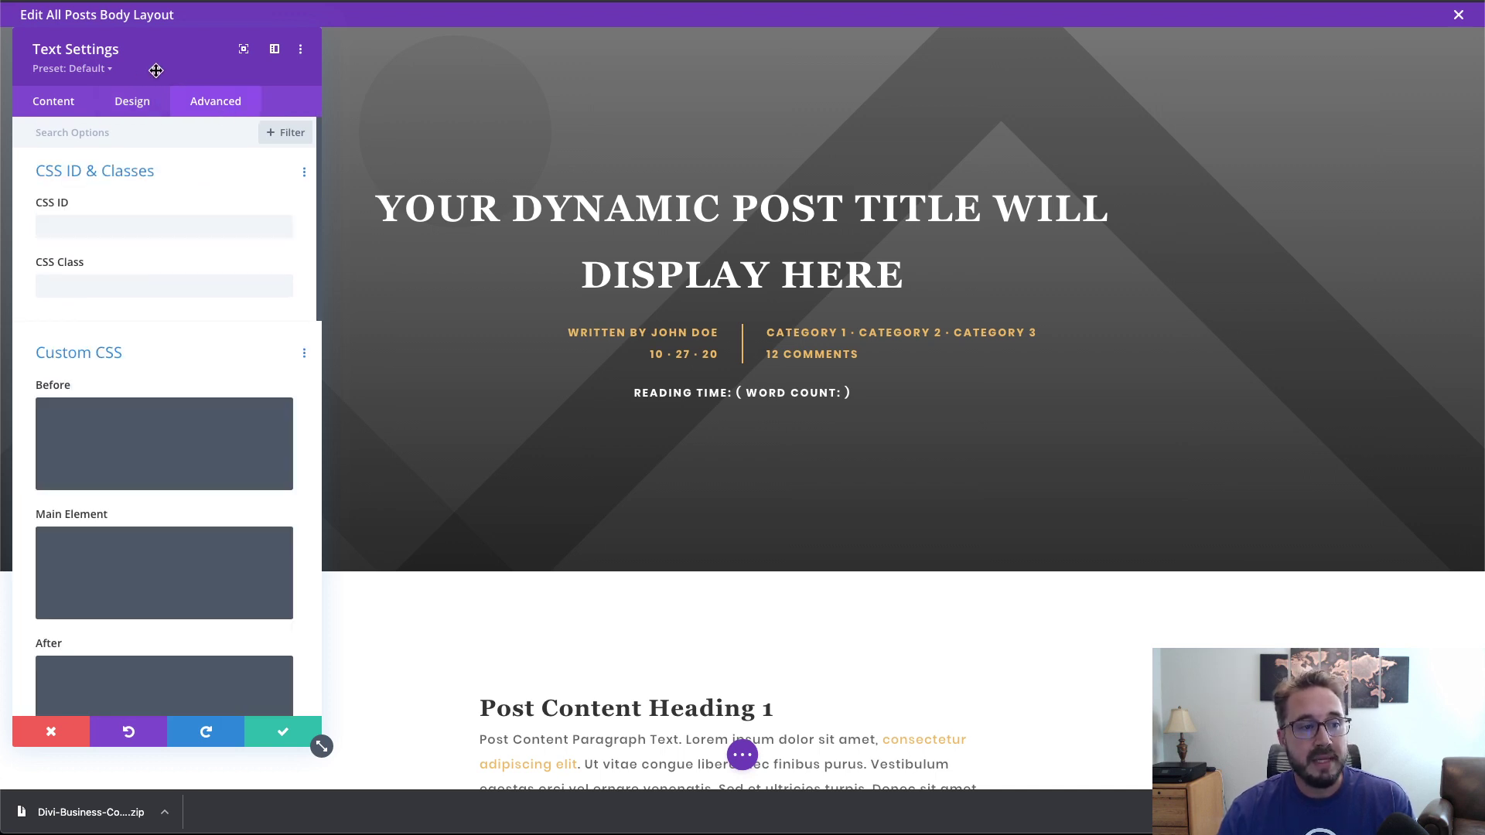
{"action": "scroll", "coordinate": [238, 280], "scroll_direction": "down", "scroll_amount": 10}
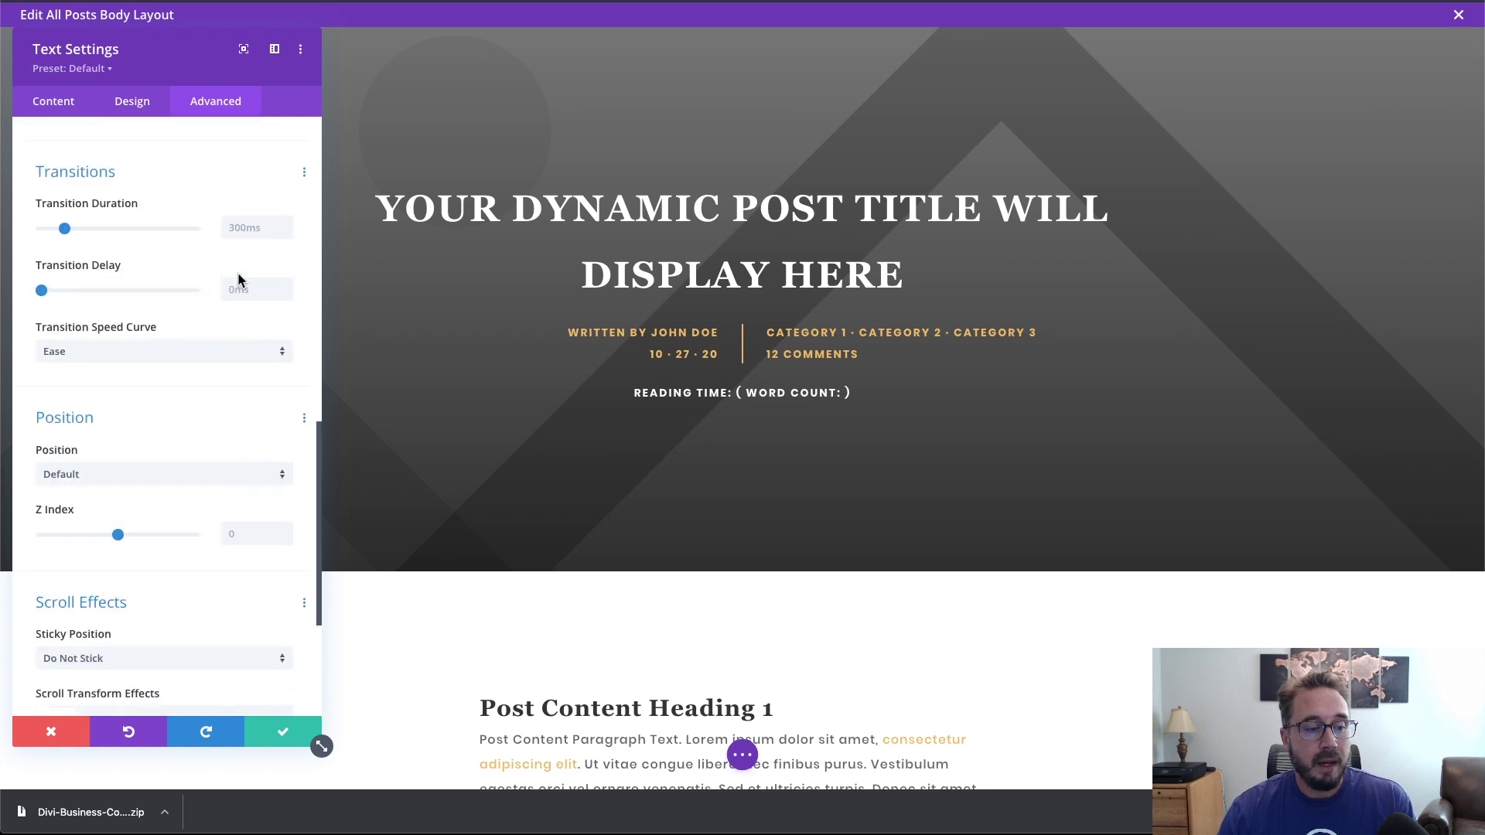
{"action": "scroll", "coordinate": [237, 282], "scroll_direction": "up", "scroll_amount": 1}
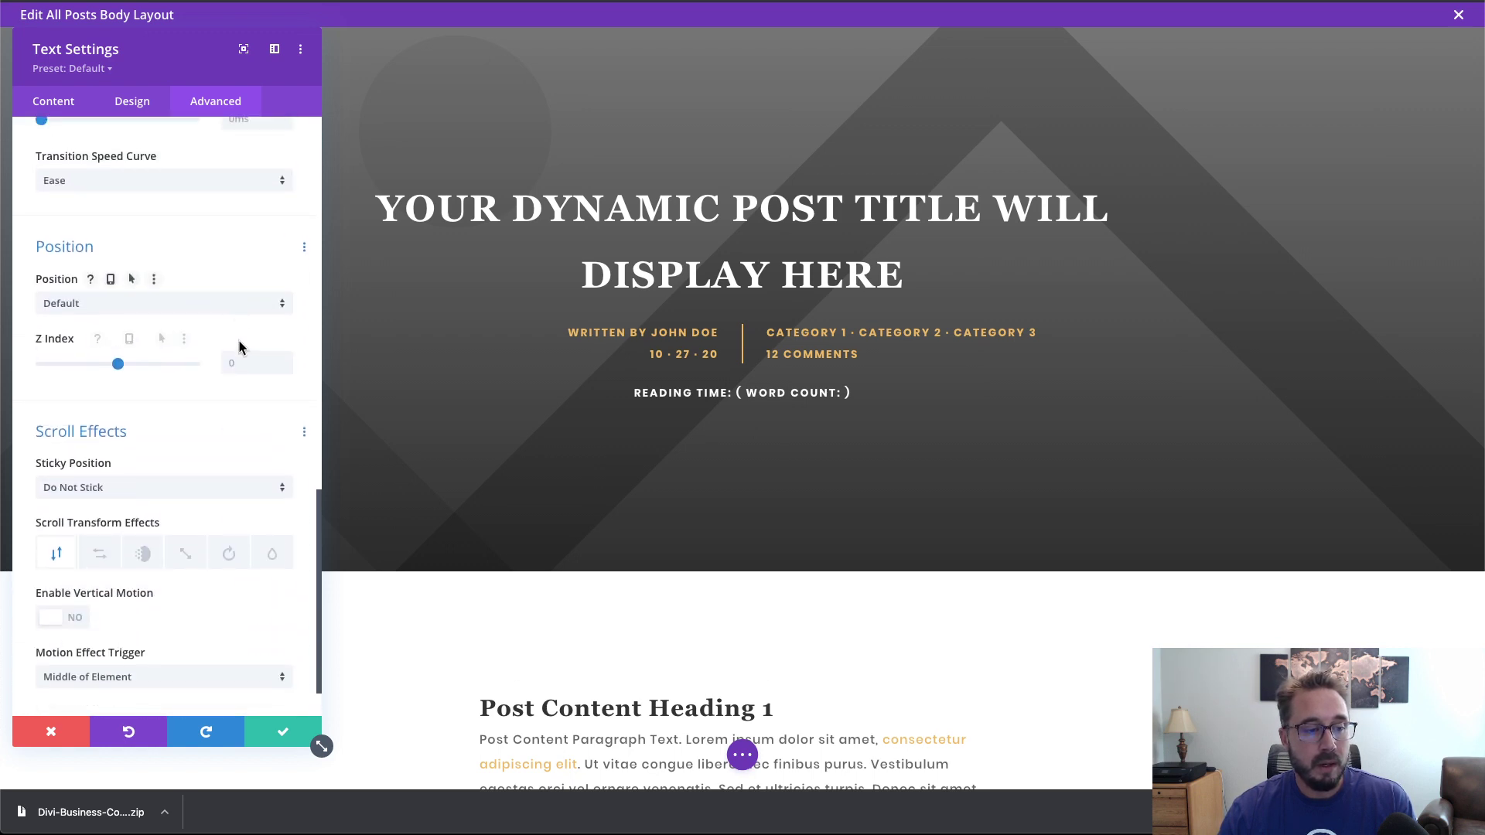
{"action": "scroll", "coordinate": [239, 309], "scroll_direction": "down", "scroll_amount": 2}
{"action": "scroll", "coordinate": [240, 348], "scroll_direction": "up", "scroll_amount": 3}
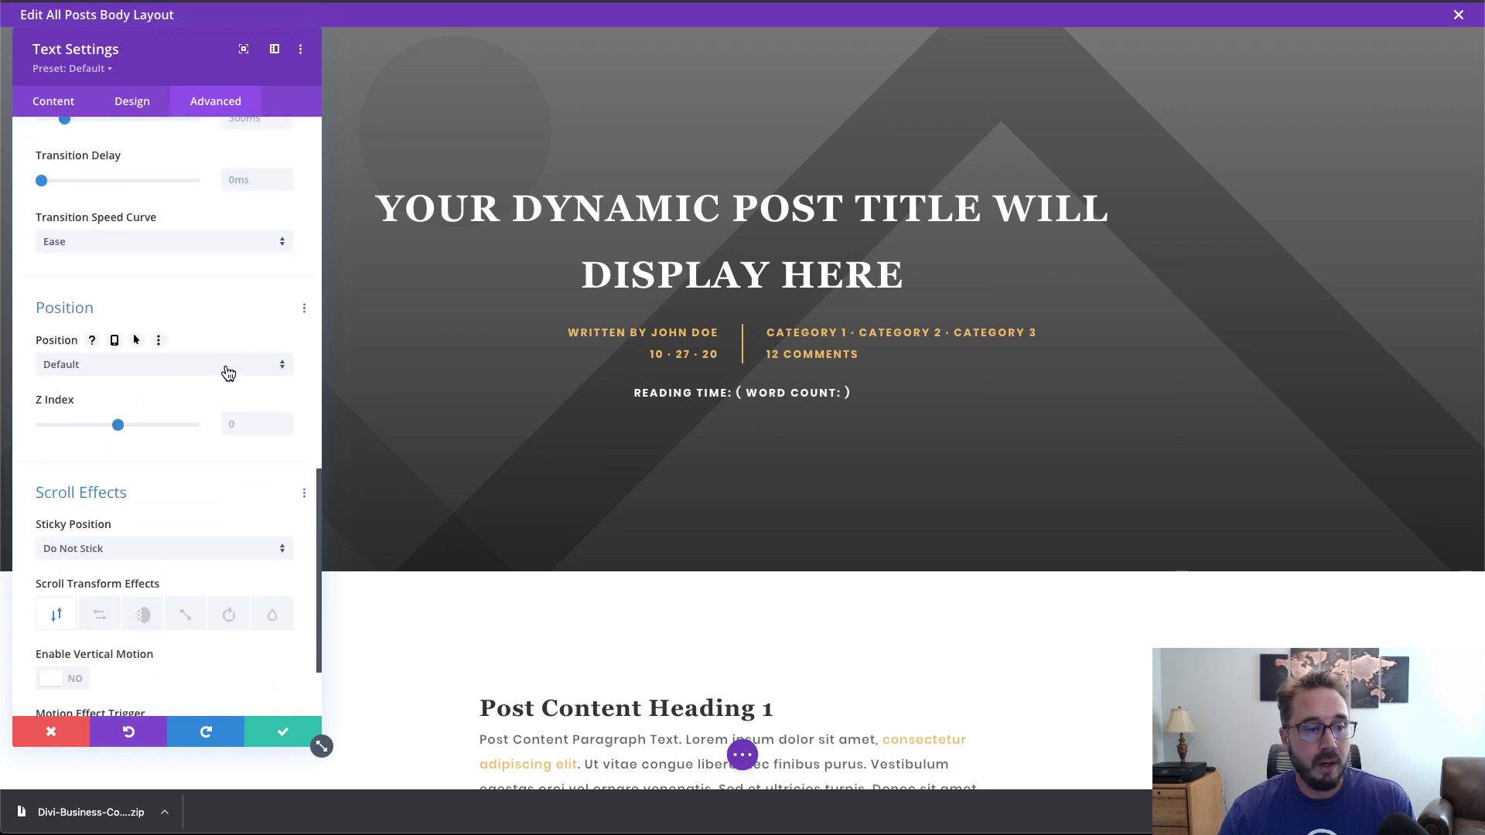
{"action": "left_click", "coordinate": [226, 369]}
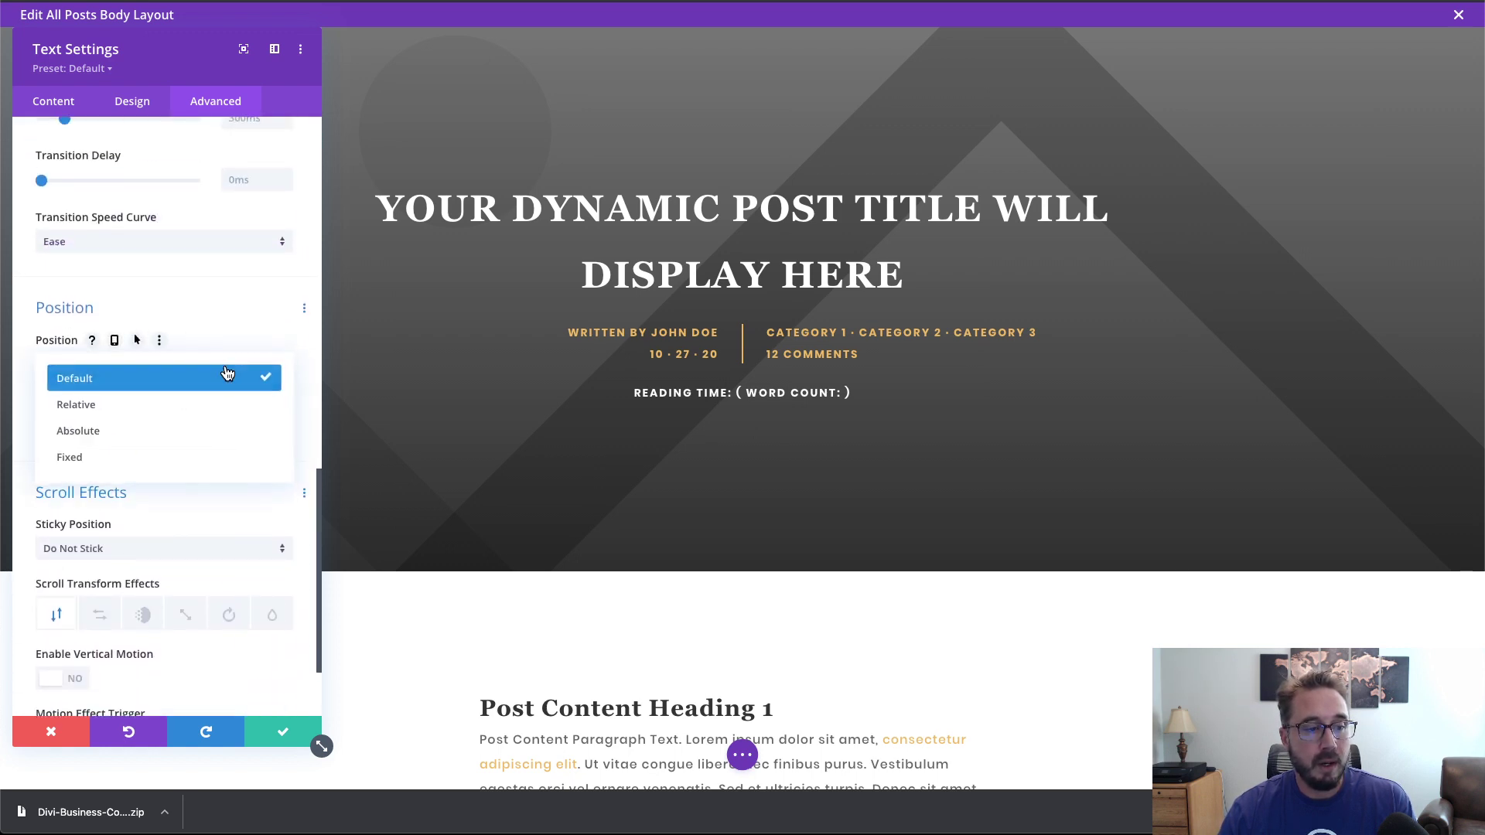
{"action": "left_click", "coordinate": [200, 433]}
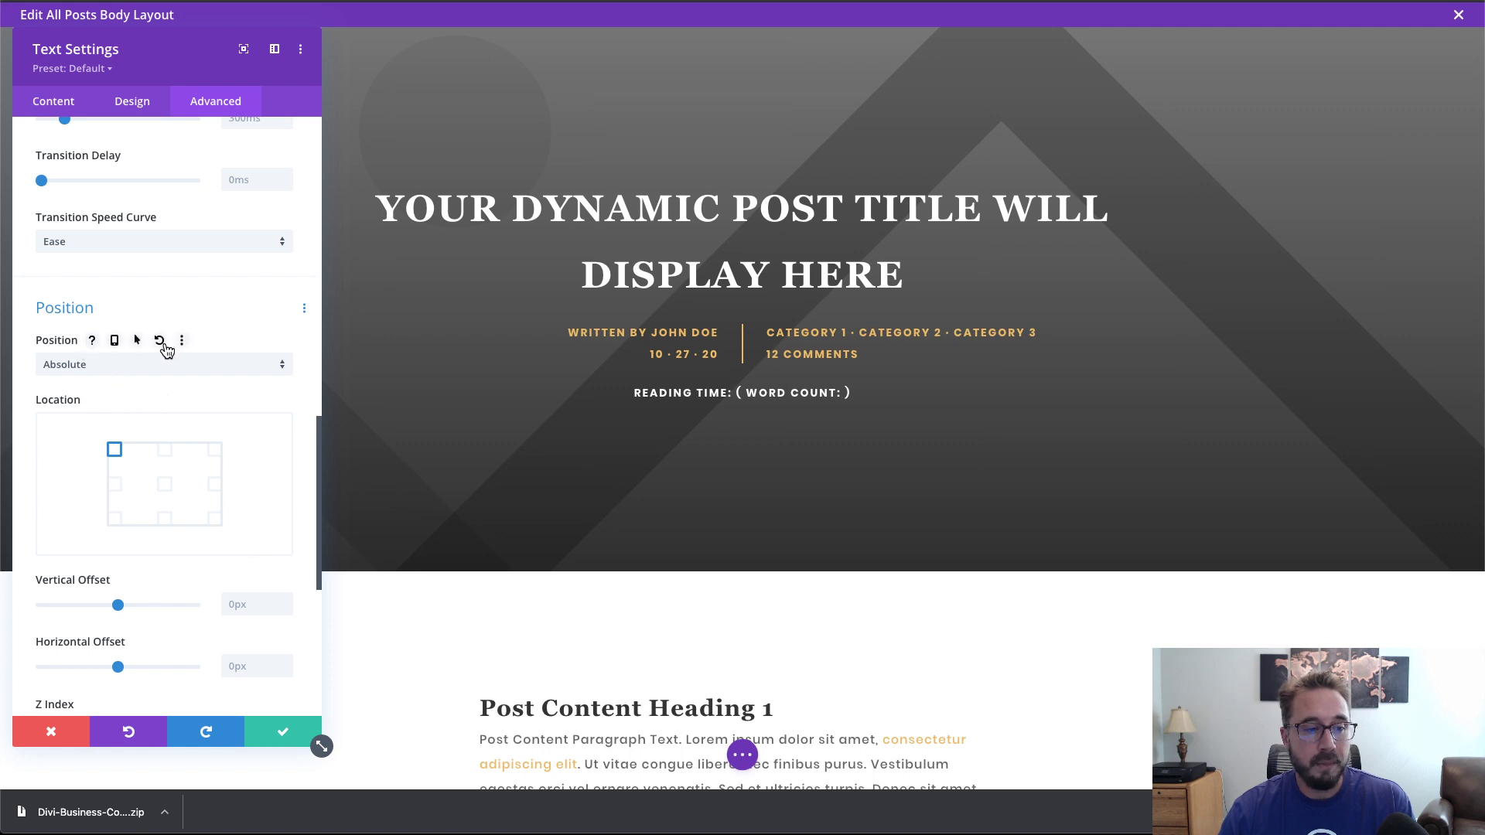
{"action": "left_click", "coordinate": [160, 342]}
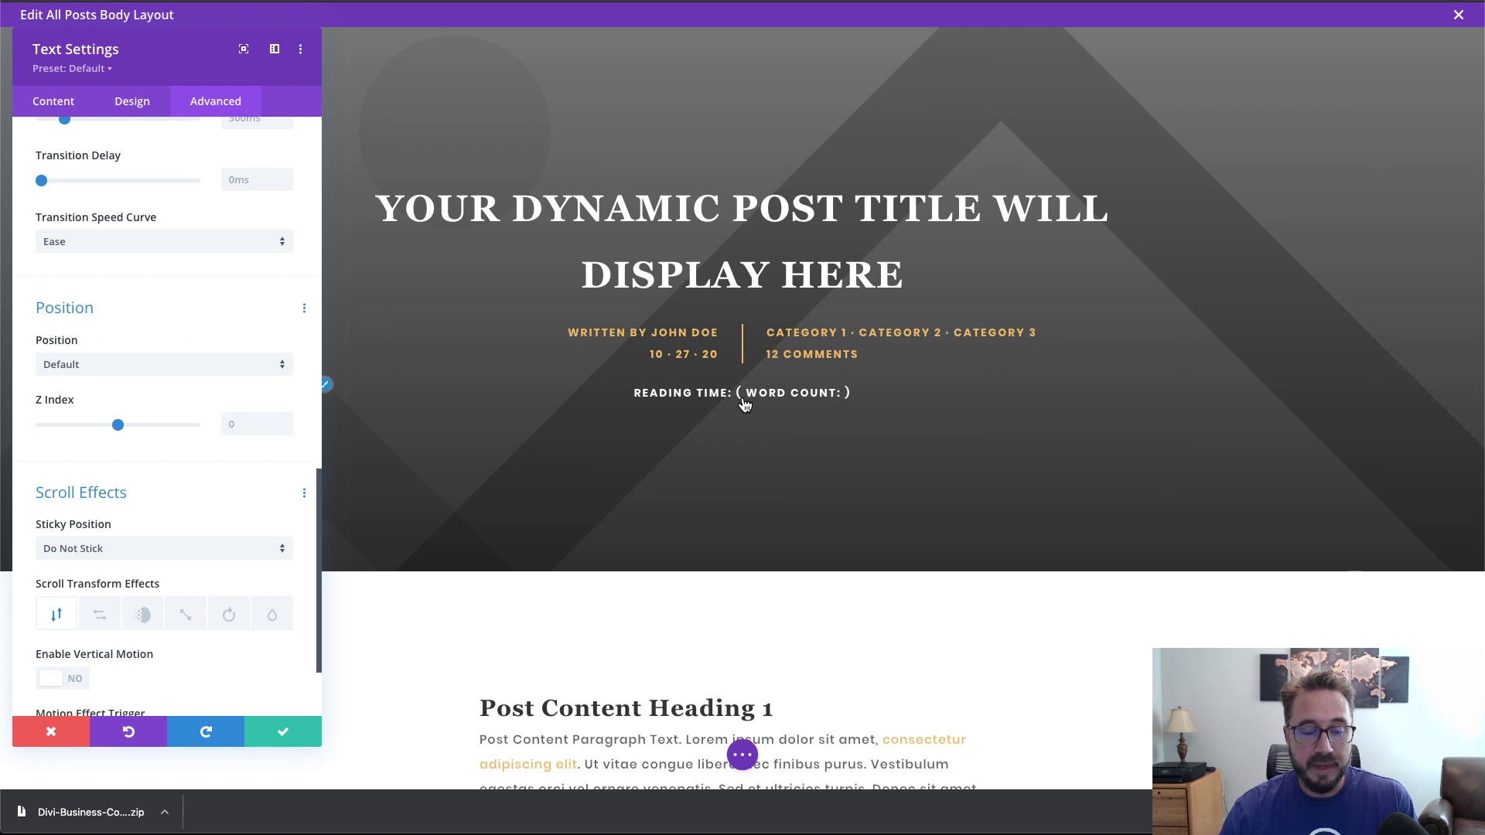
Step: Save the Text module's settings
{"action": "left_click", "coordinate": [284, 736]}
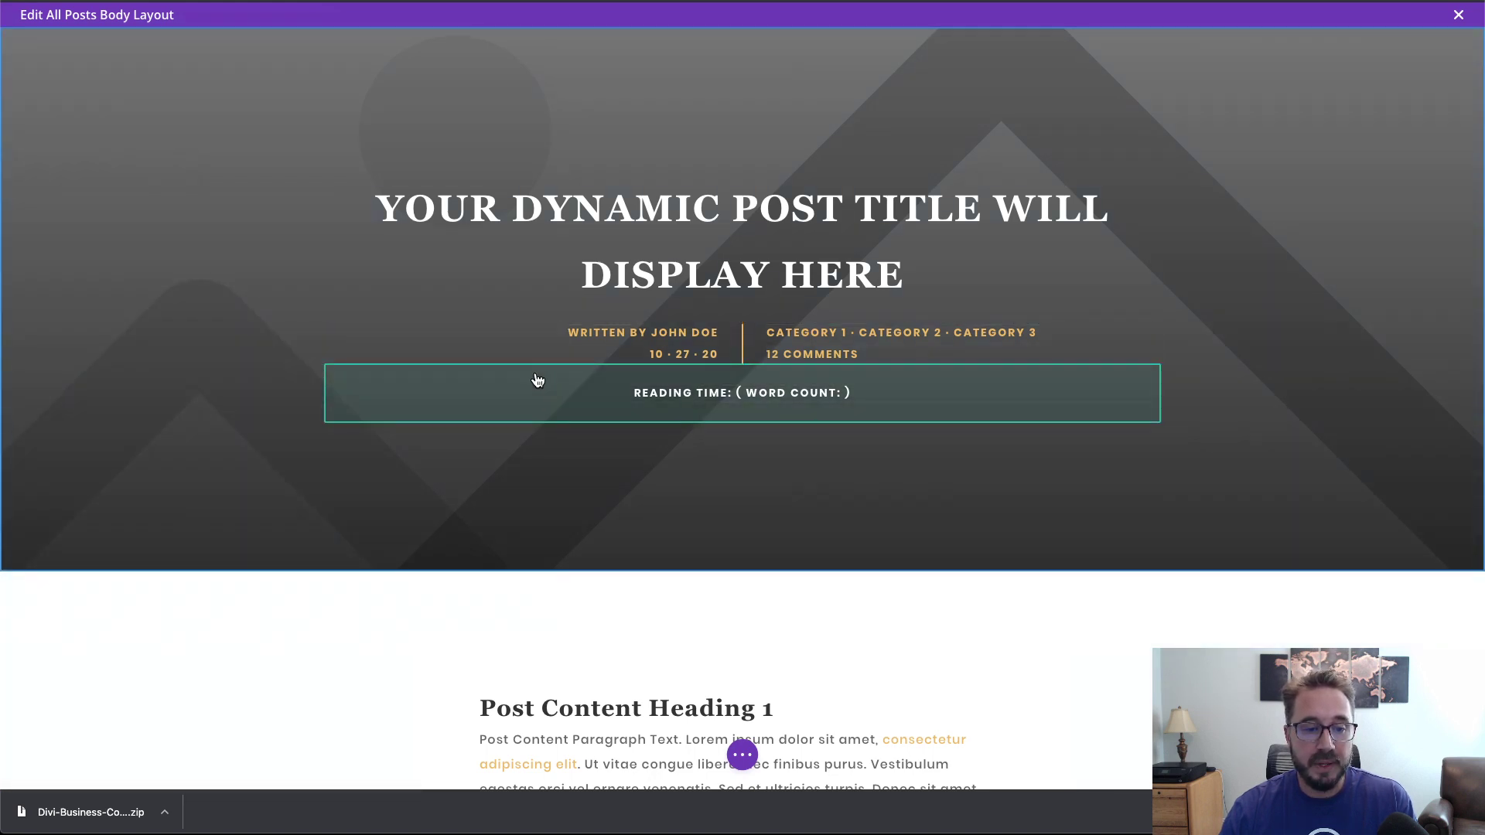
Step: Enable a custom gutter width on the row holding the reading time text and set it to 1
{"action": "mouse_move", "coordinate": [534, 368]}
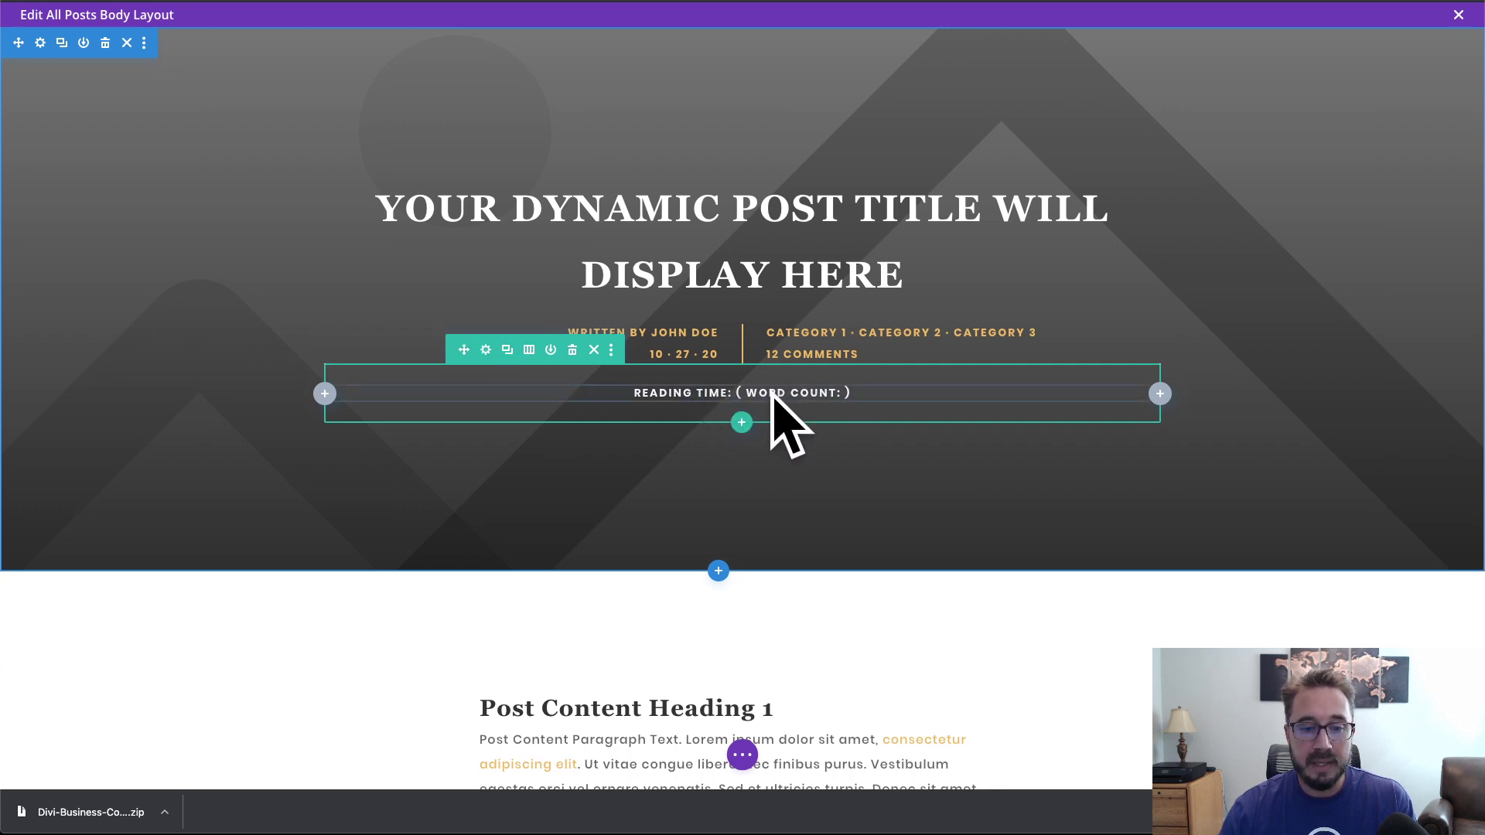
{"action": "left_click", "coordinate": [485, 350]}
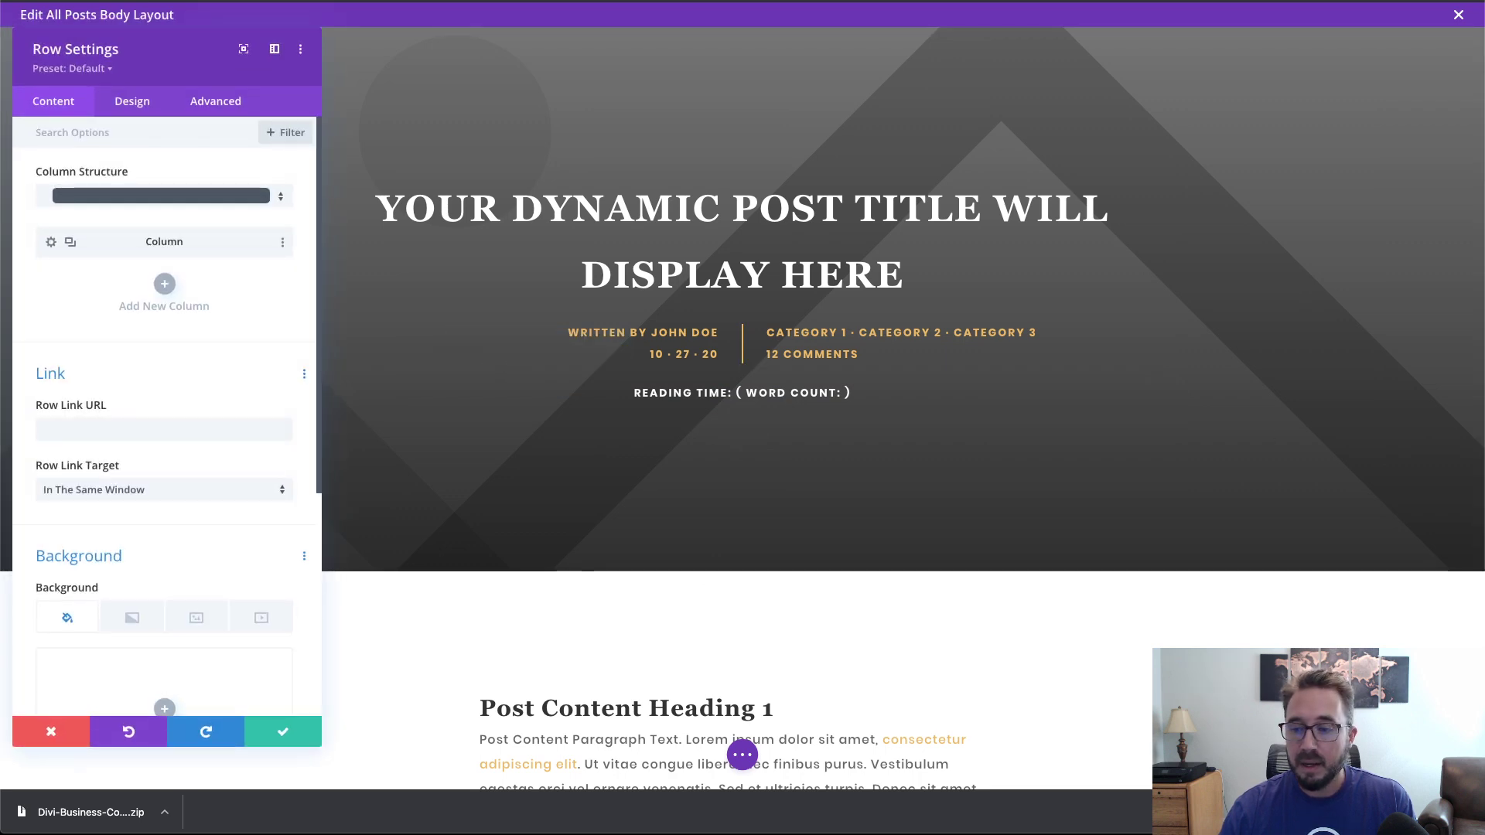
{"action": "left_click", "coordinate": [130, 103]}
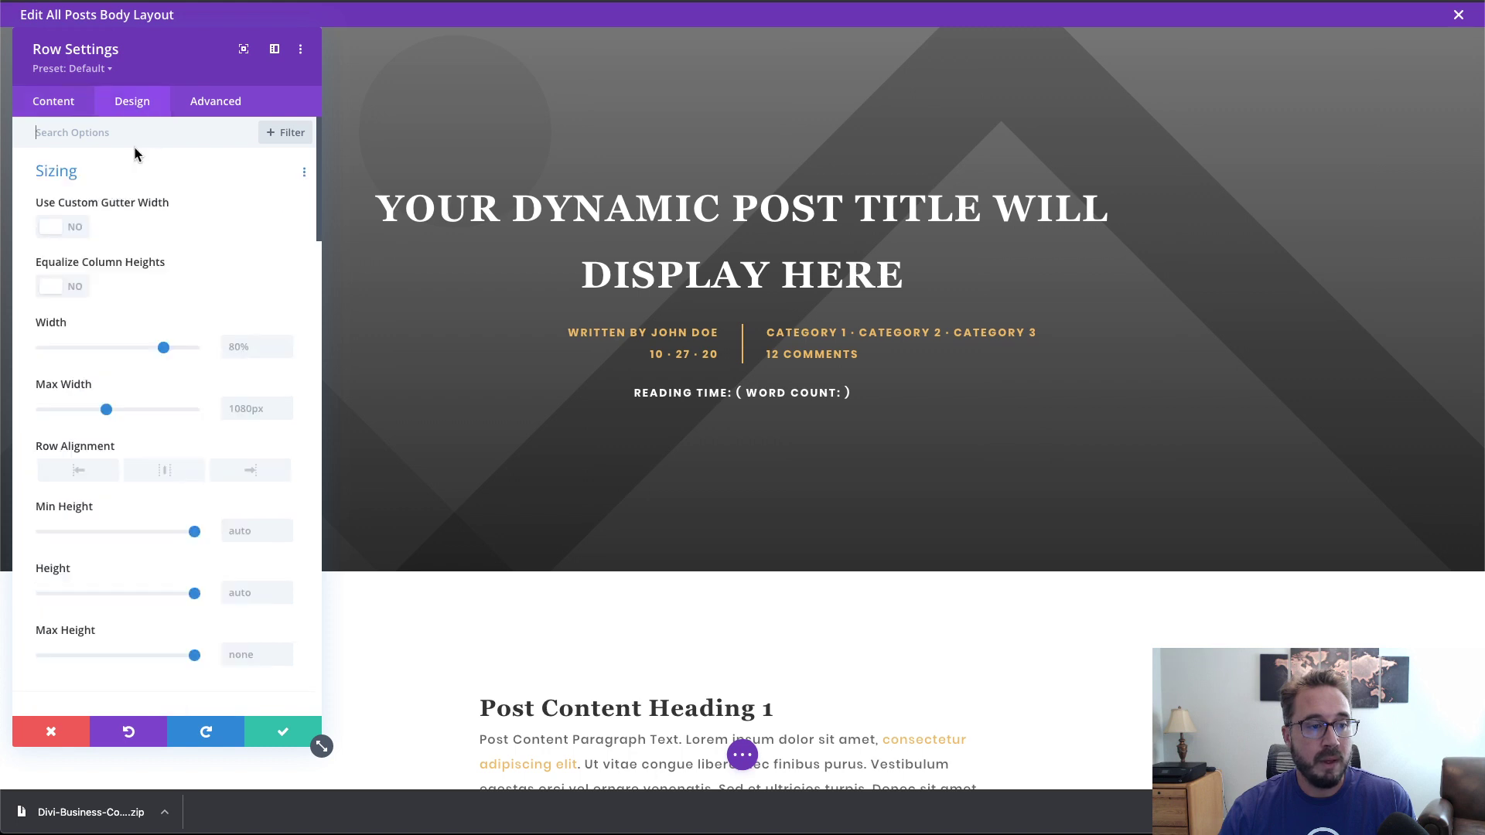
{"action": "left_click", "coordinate": [75, 233]}
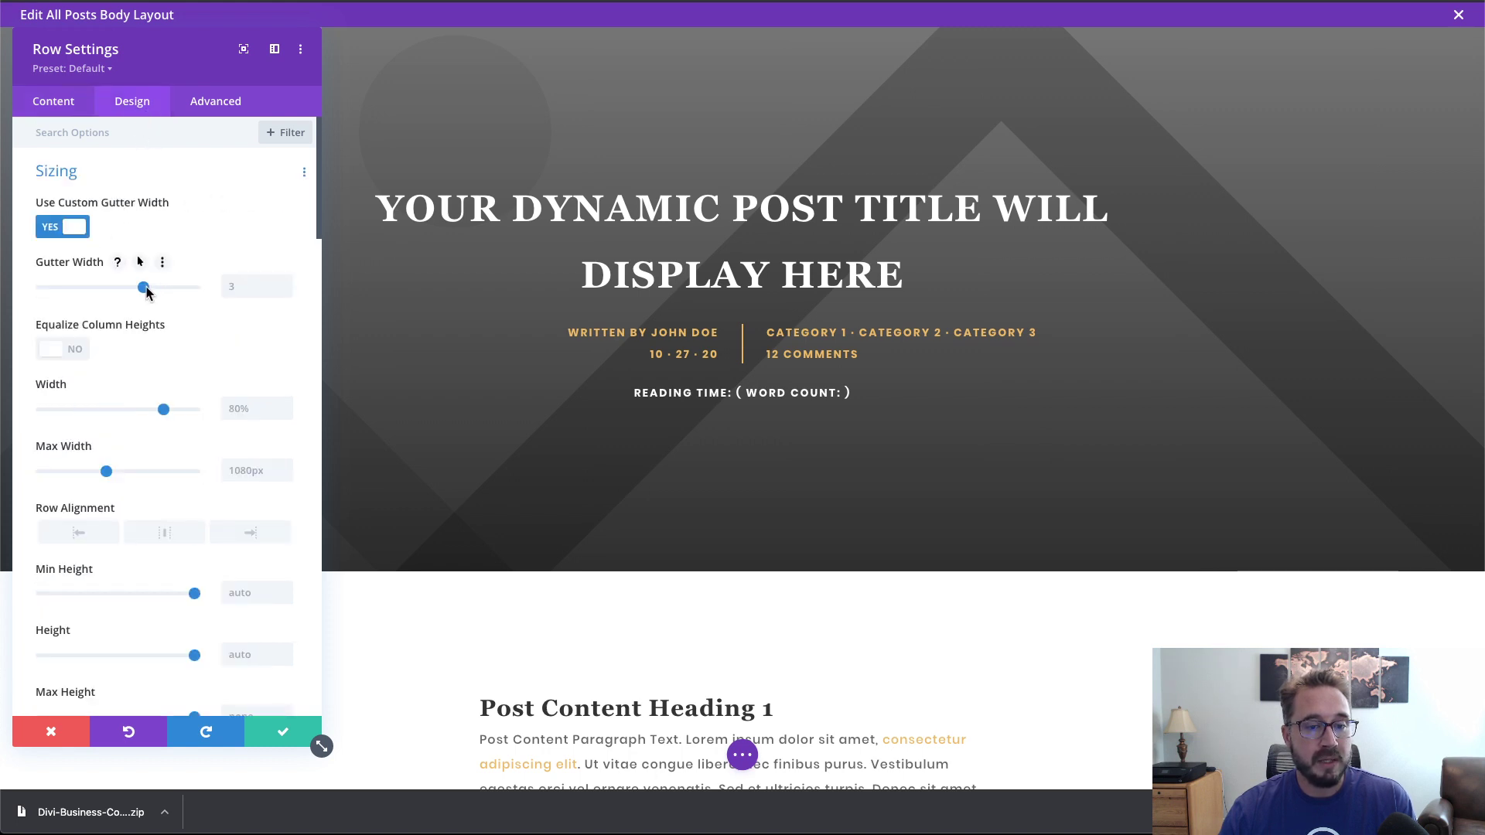
{"action": "left_click_drag", "start_coordinate": [147, 292], "coordinate": [23, 293]}
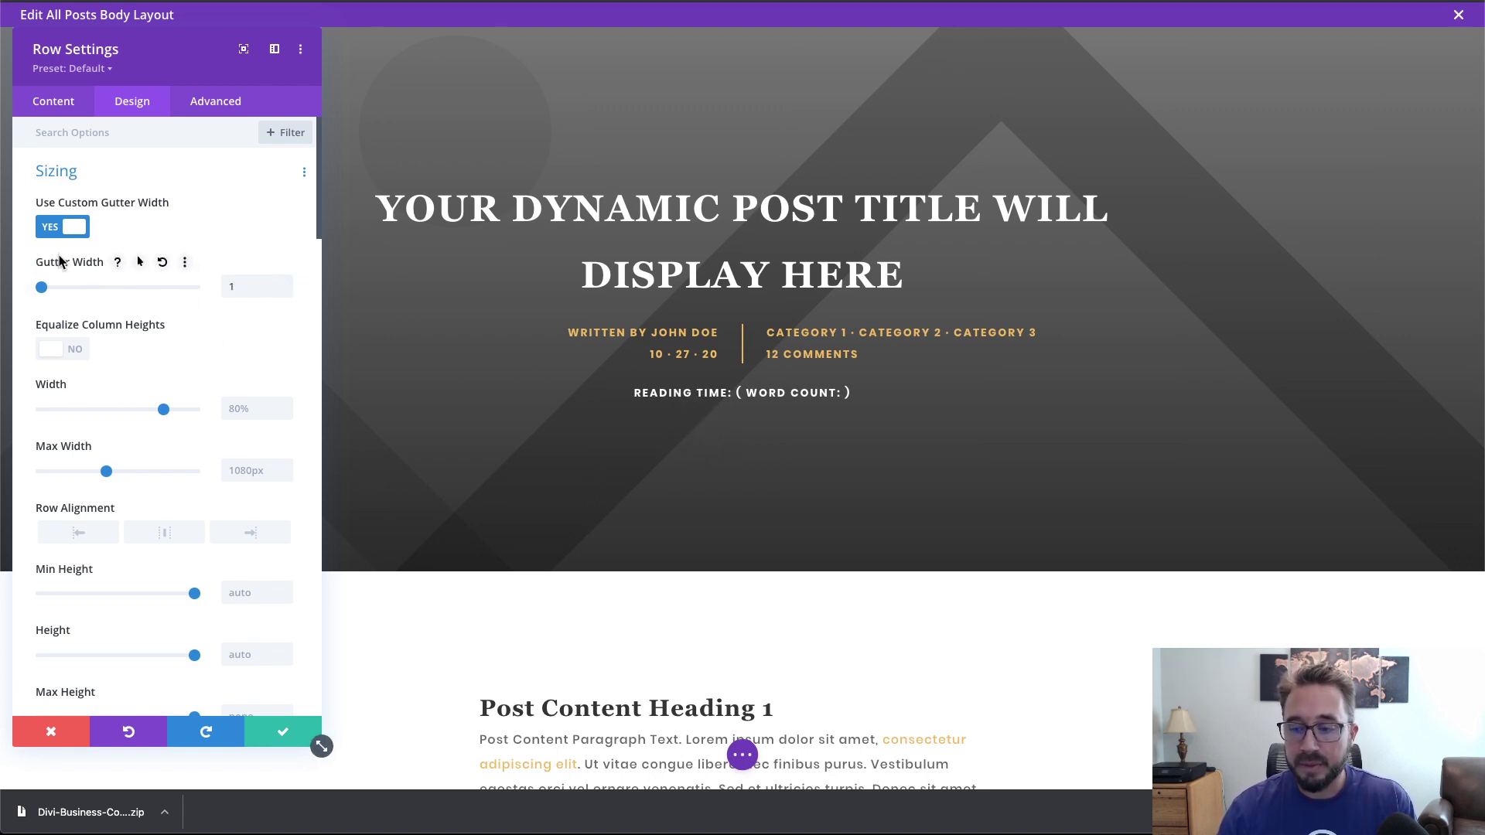
Step: Set the reading time row's width and max width to 100%
{"action": "scroll", "coordinate": [133, 365], "scroll_direction": "down", "scroll_amount": 2}
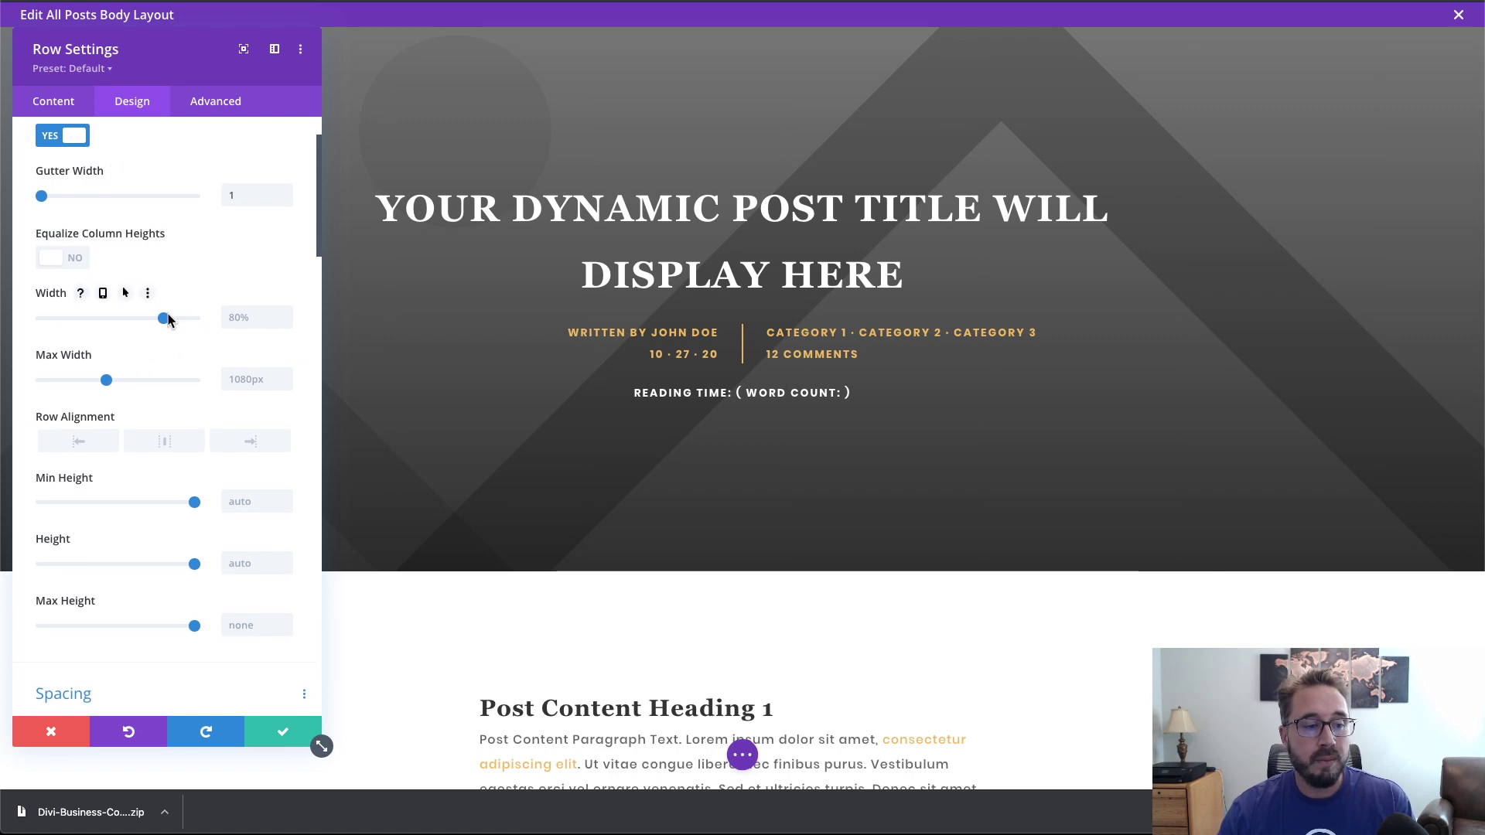
{"action": "triple_click", "coordinate": [240, 318]}
{"action": "type", "text": "100%"}
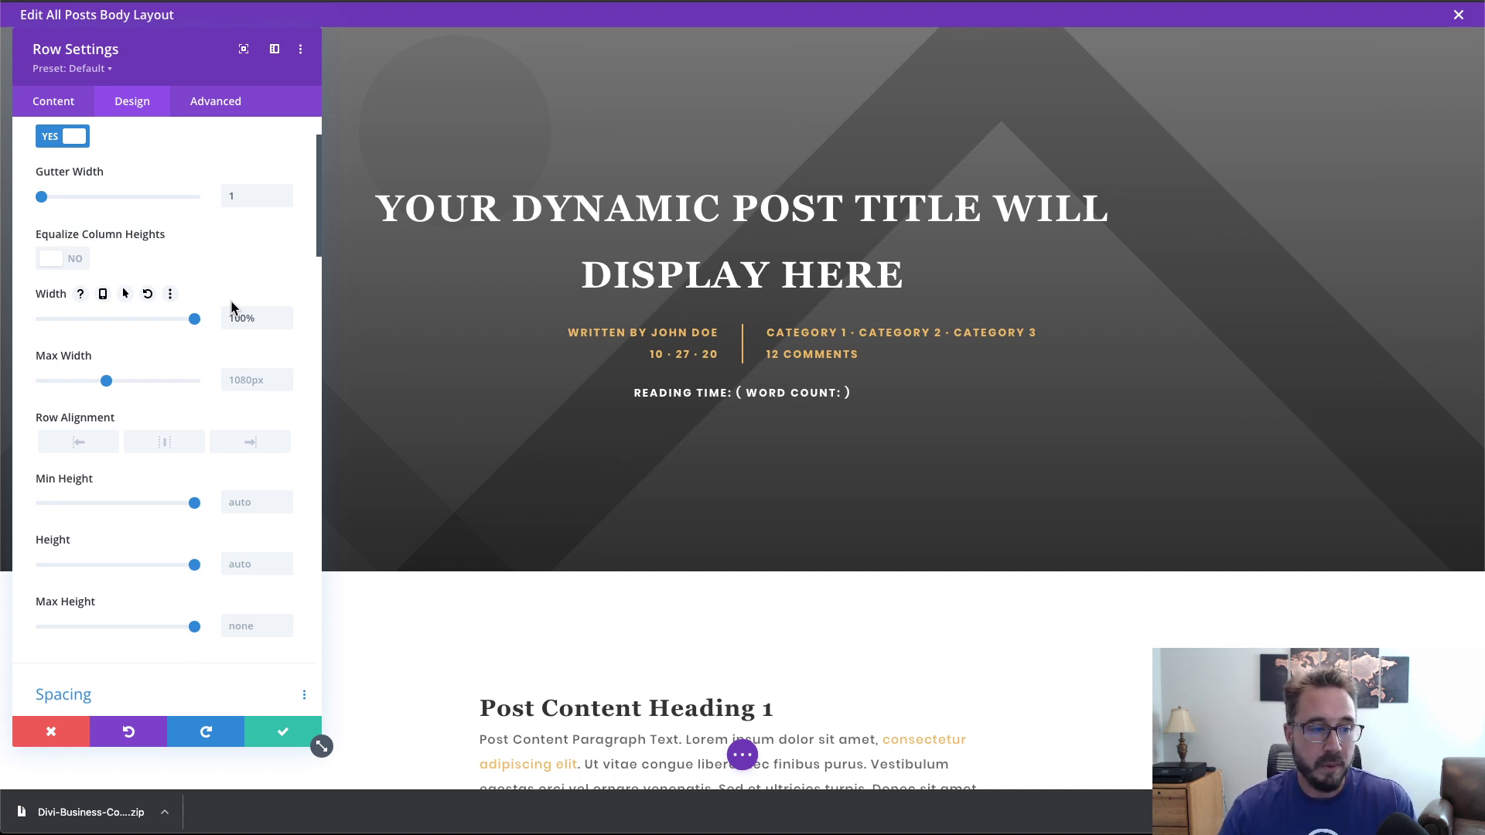
{"action": "left_click", "coordinate": [248, 381]}
{"action": "type", "text": "100"}
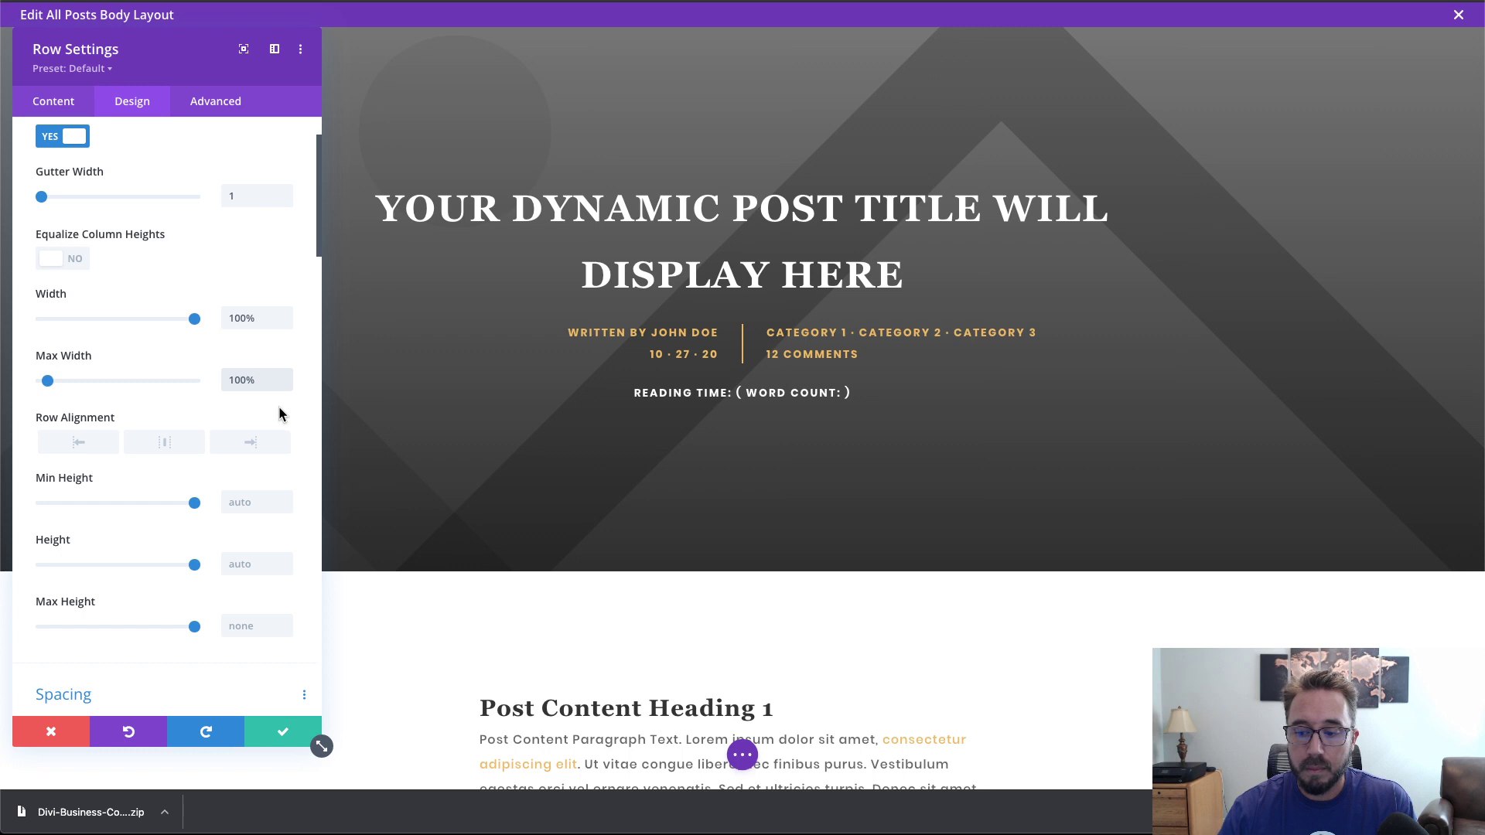
{"action": "scroll", "coordinate": [280, 409], "scroll_direction": "down", "scroll_amount": 5}
{"action": "scroll", "coordinate": [280, 415], "scroll_direction": "up", "scroll_amount": 5}
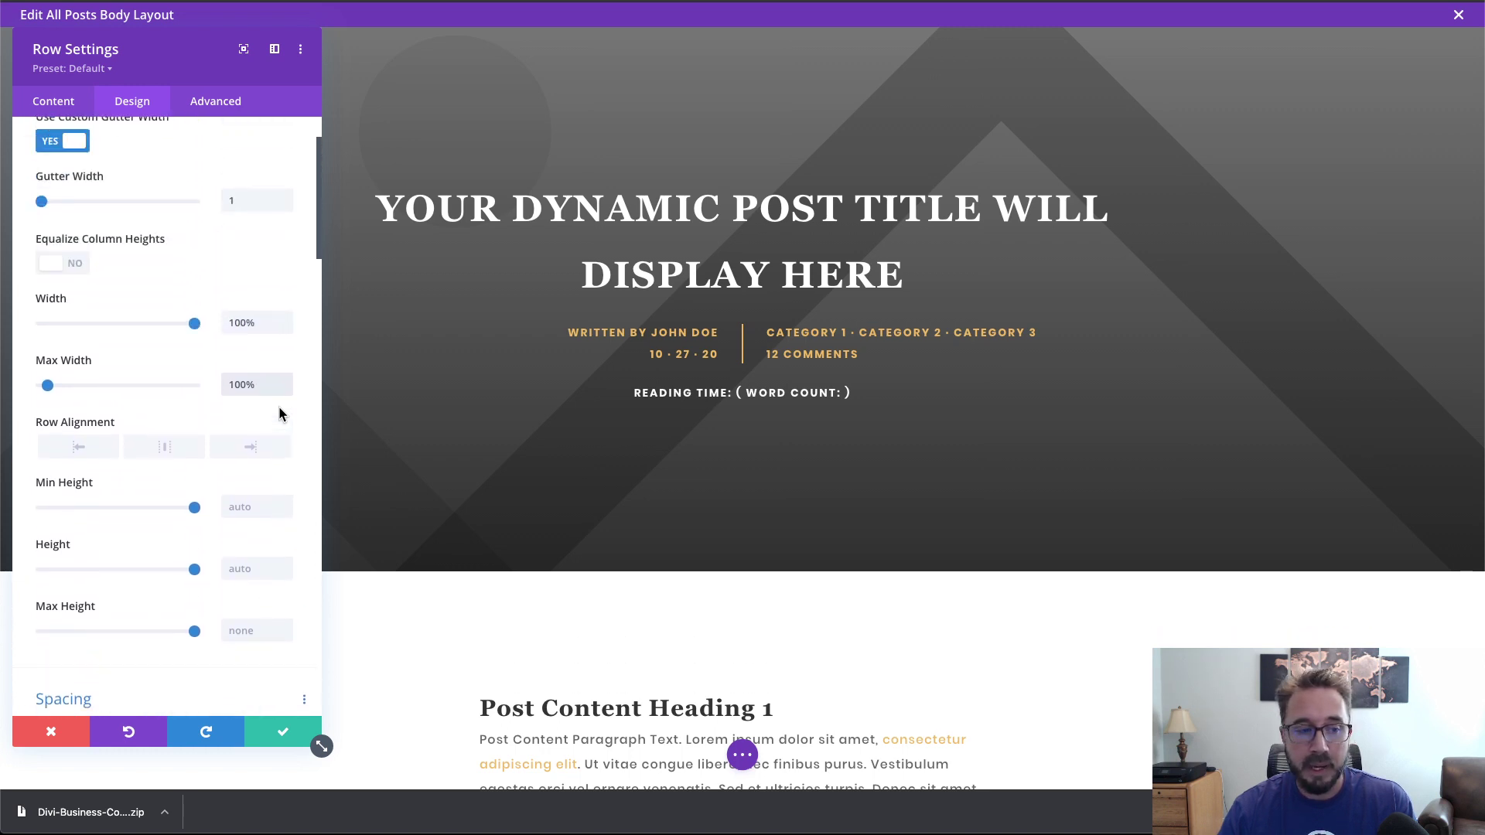
Step: Change the reading time row's position from relative to Absolute
{"action": "left_click", "coordinate": [216, 102]}
{"action": "scroll", "coordinate": [245, 302], "scroll_direction": "down", "scroll_amount": 20}
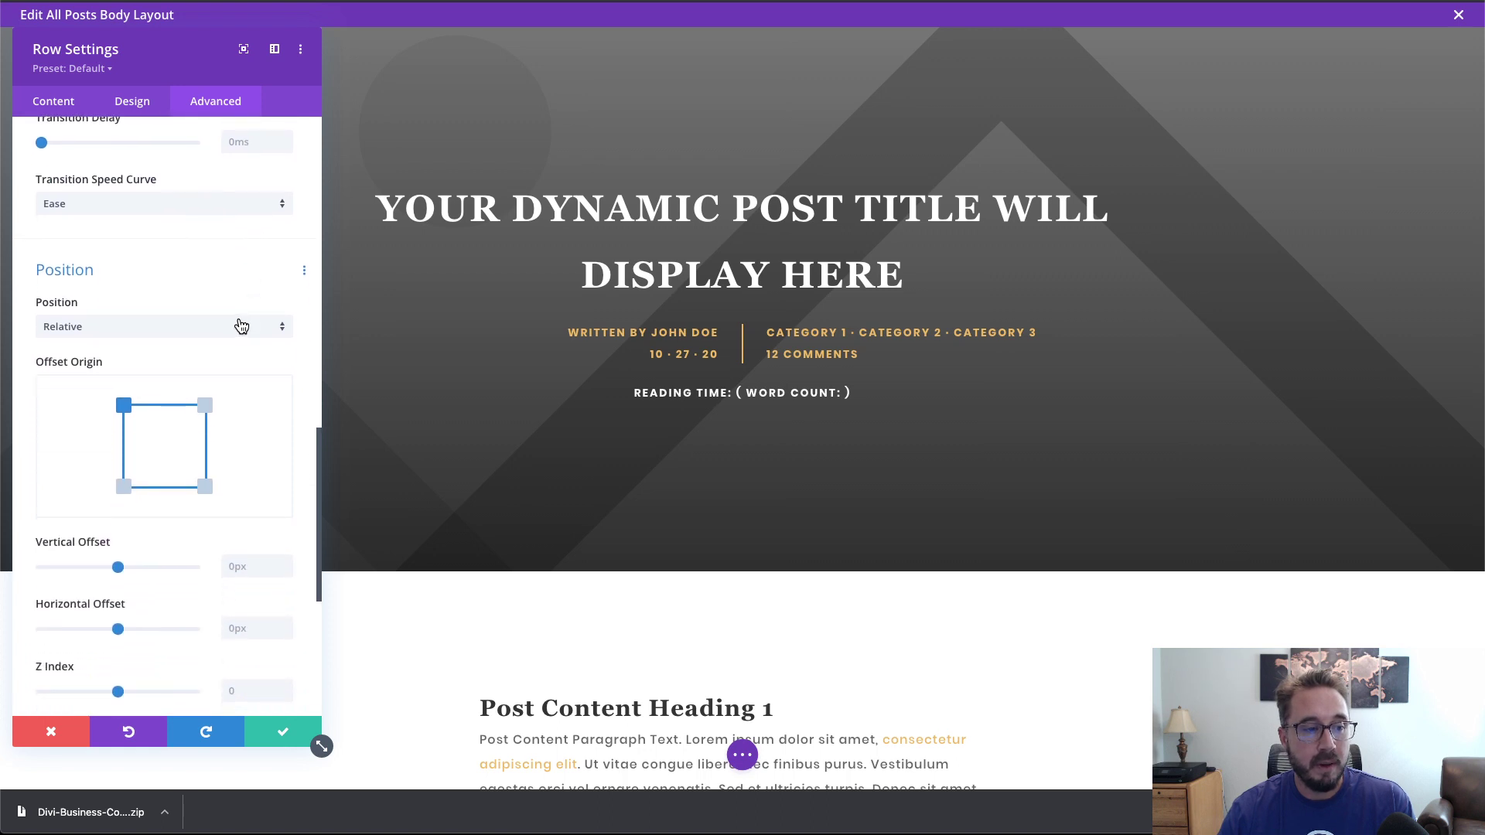
{"action": "left_click", "coordinate": [223, 329]}
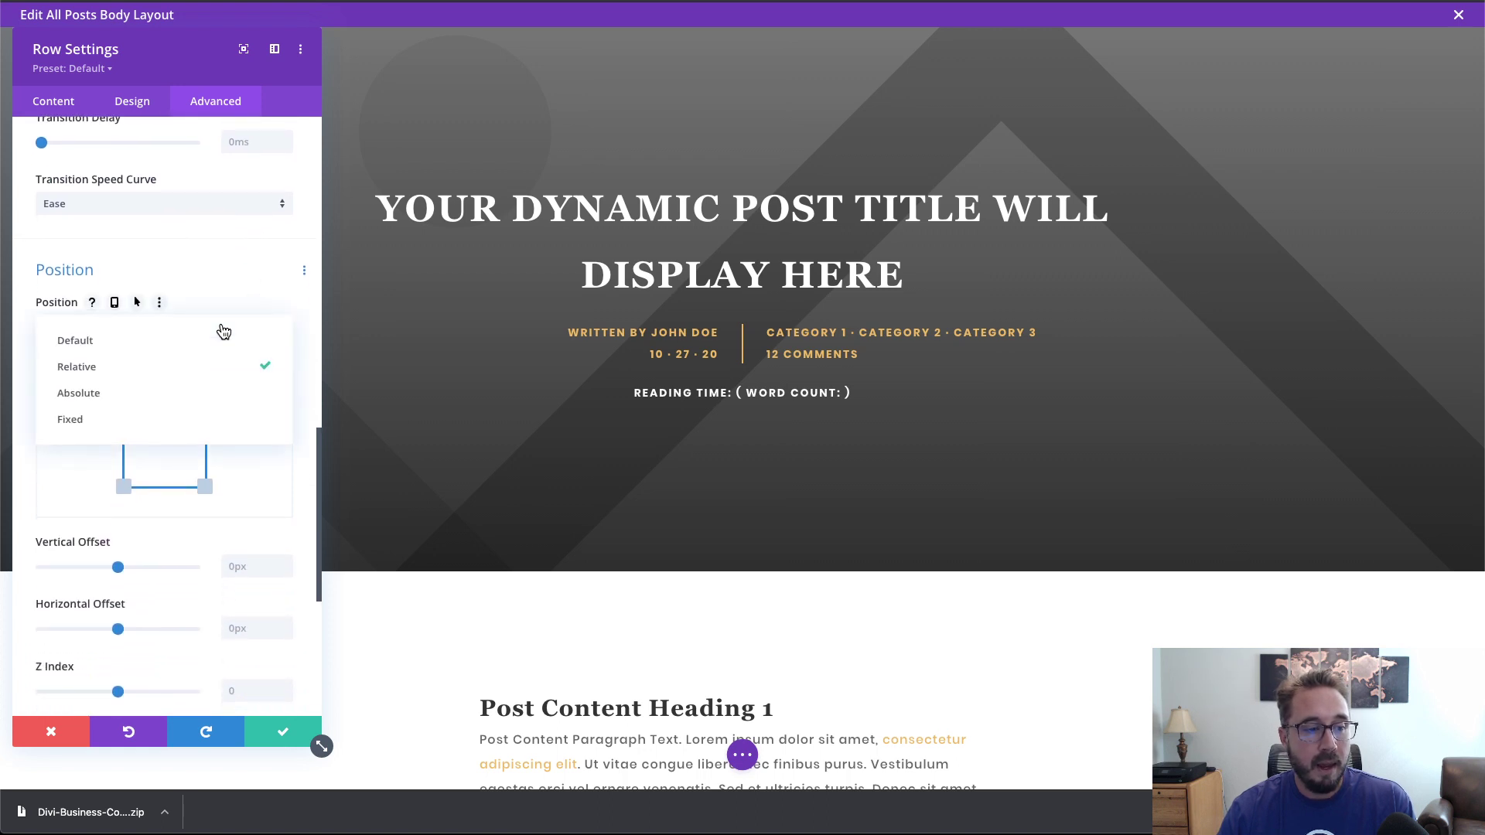
{"action": "left_click", "coordinate": [168, 402]}
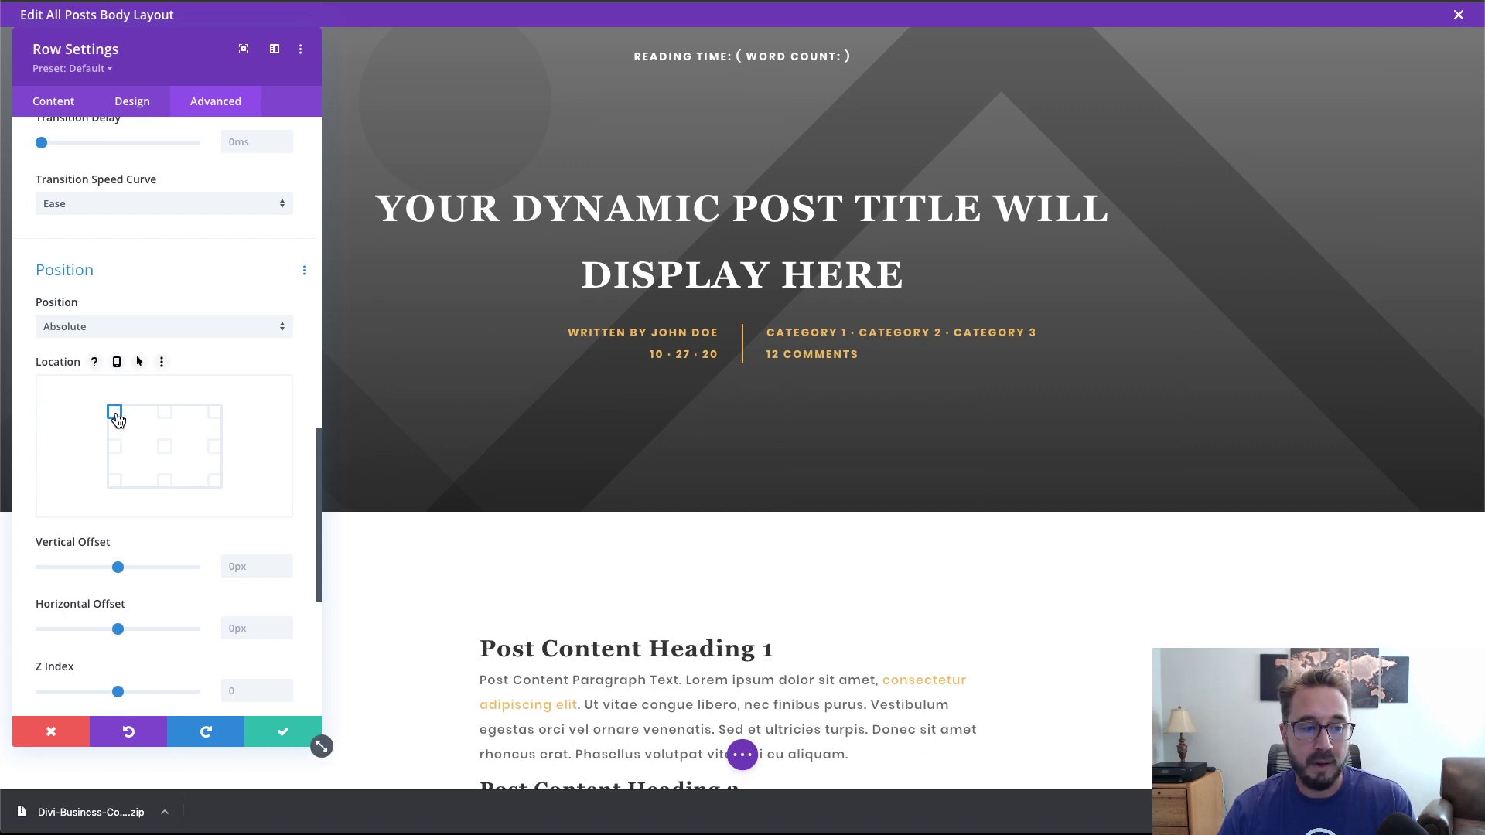
Step: Anchor the absolute row to the bottom-left location of its section and save the row settings
{"action": "left_click", "coordinate": [167, 483]}
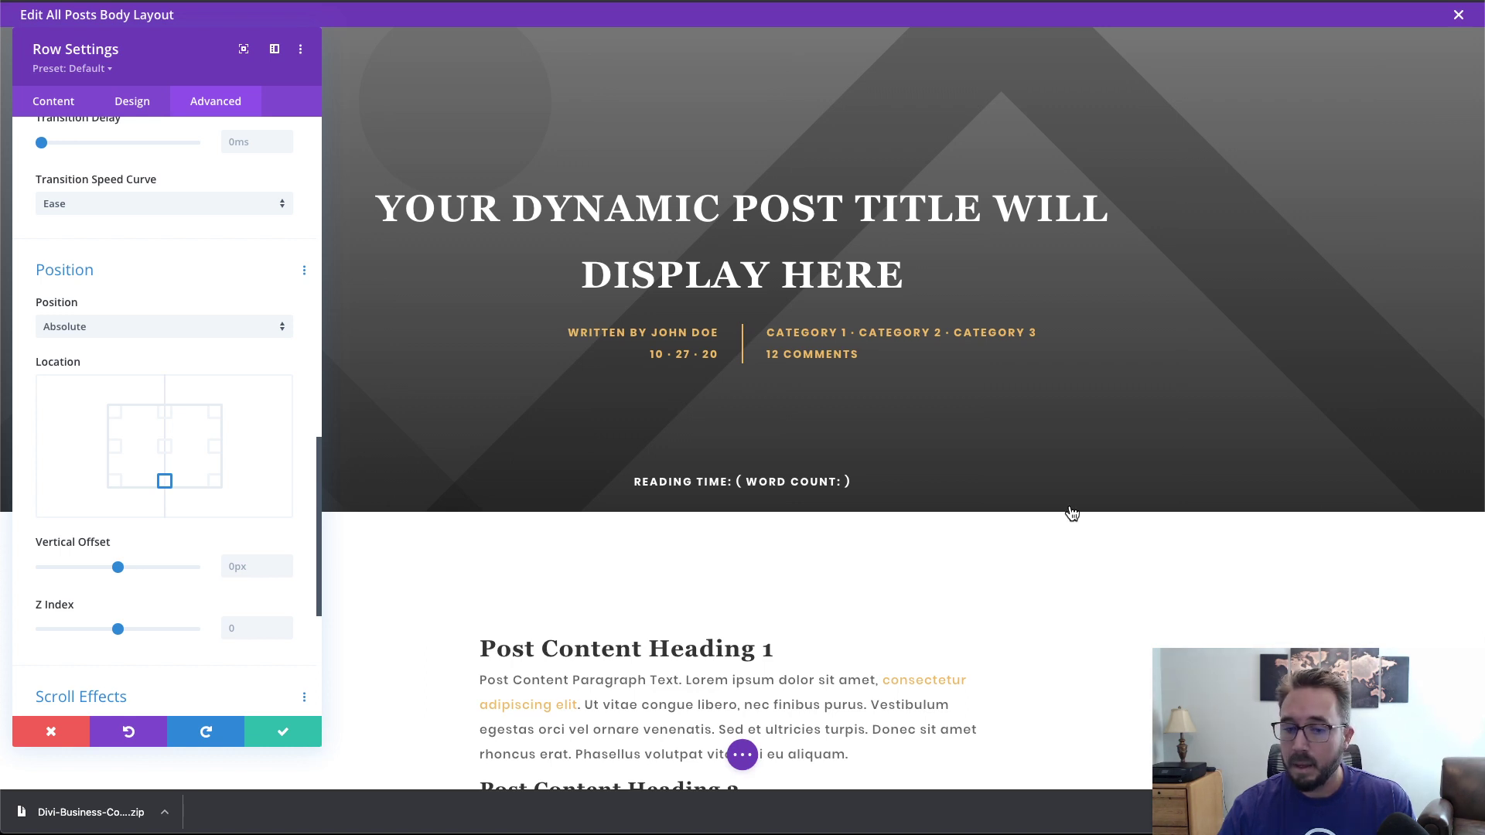
{"action": "left_click", "coordinate": [115, 481]}
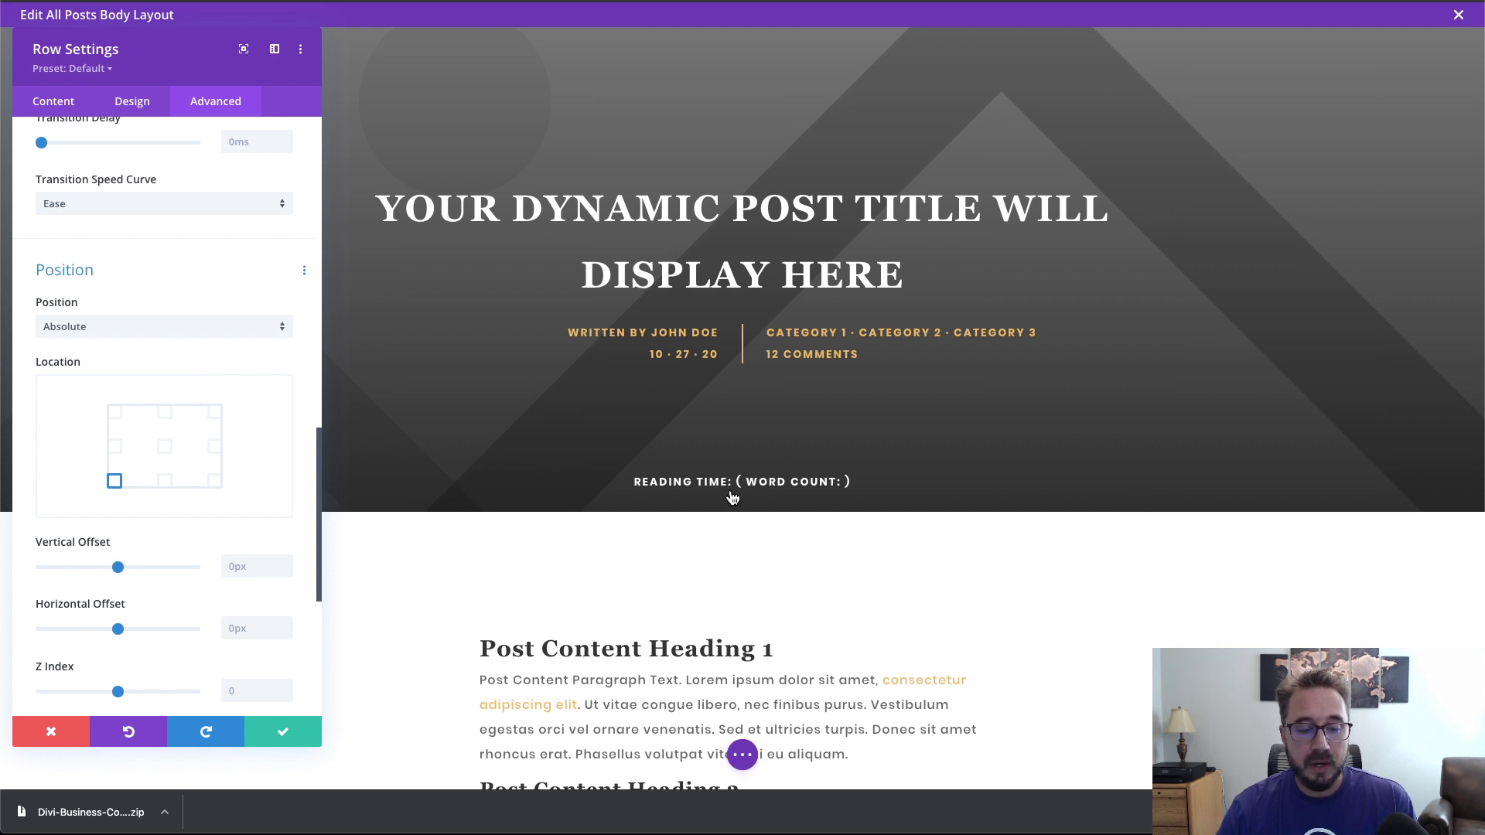
{"action": "left_click", "coordinate": [115, 483]}
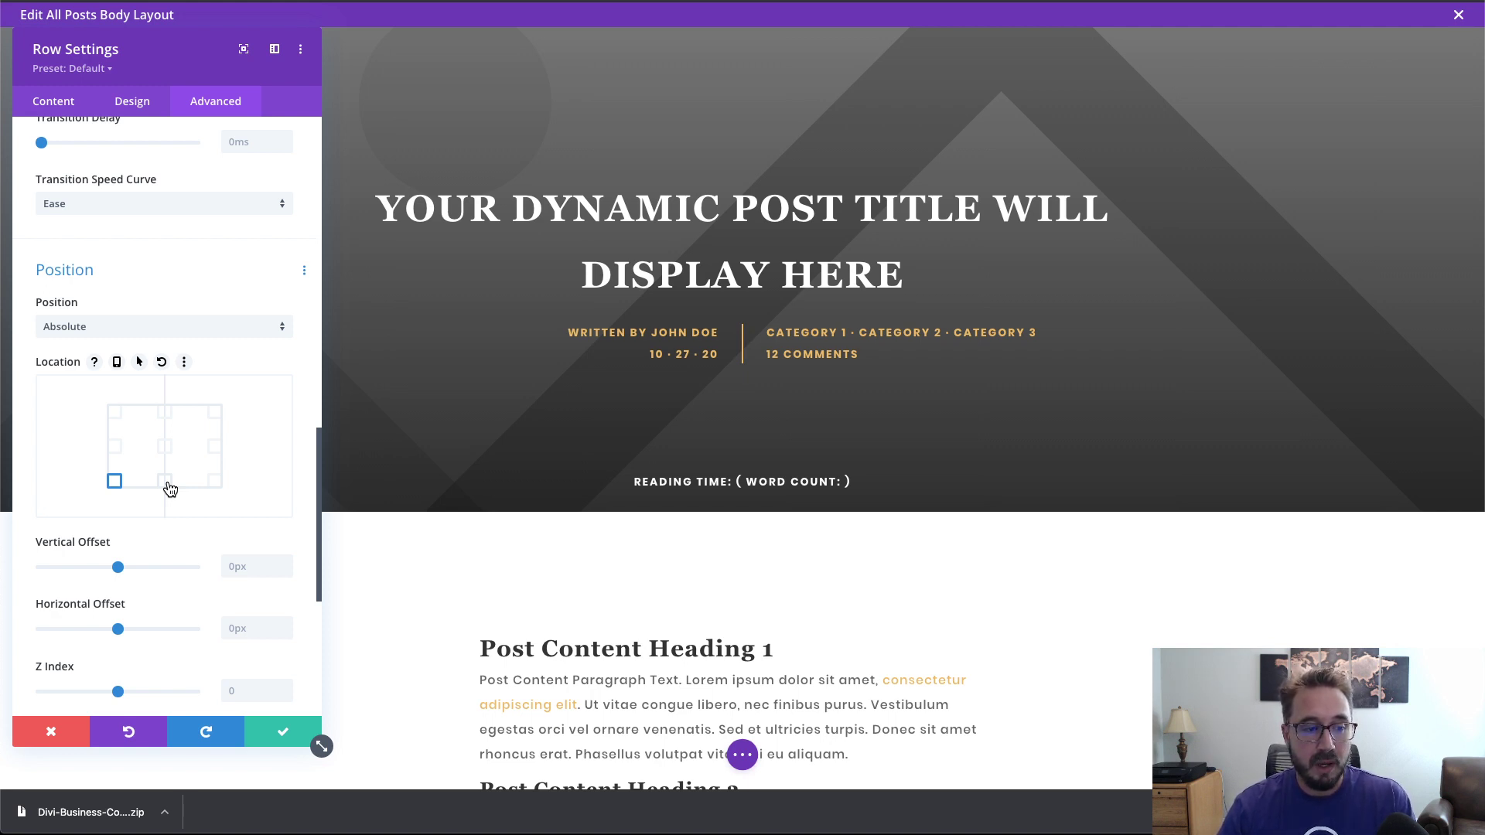
{"action": "left_click", "coordinate": [168, 484]}
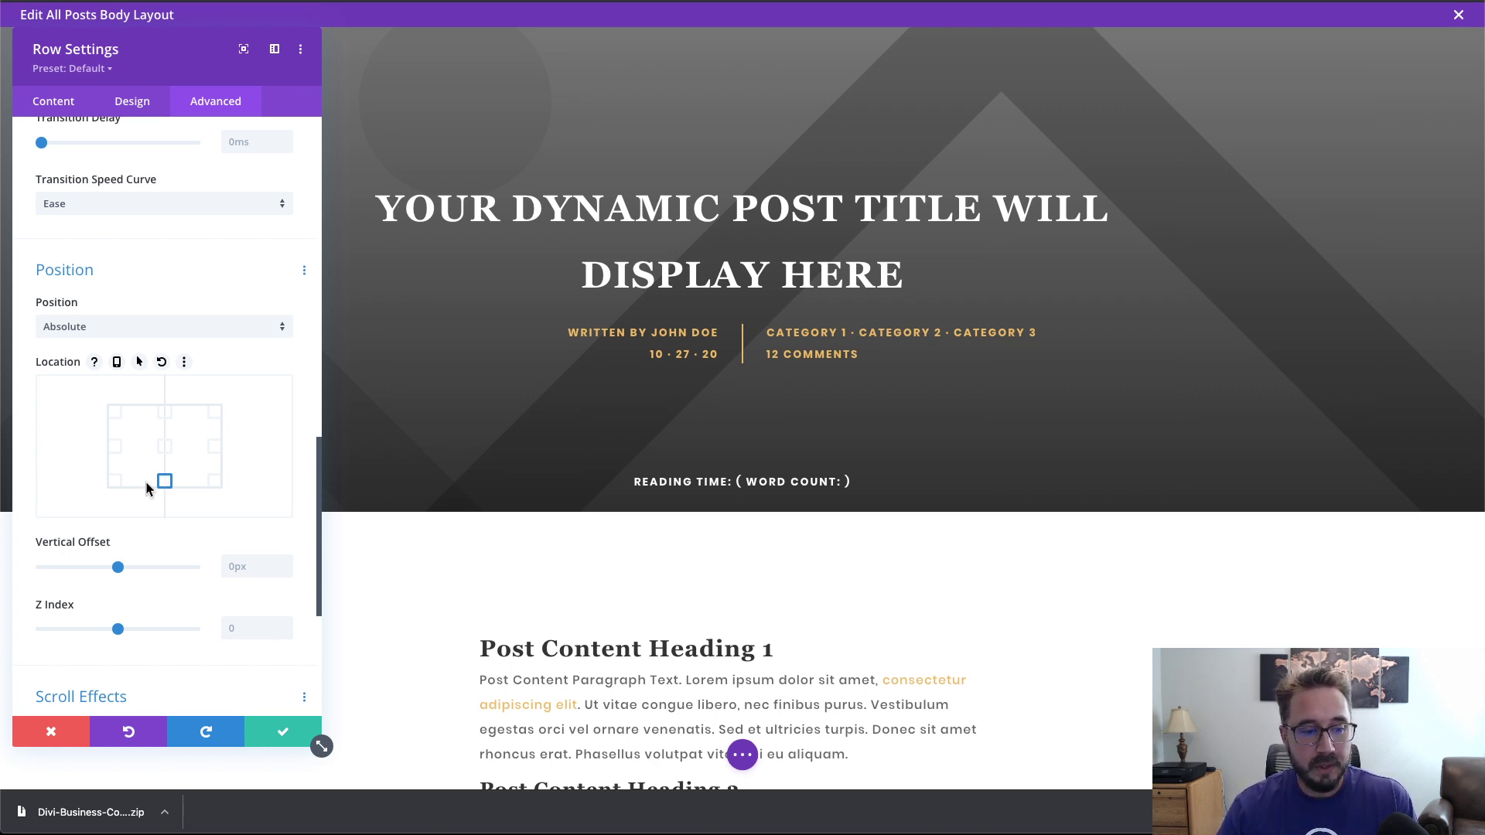
{"action": "left_click", "coordinate": [114, 484]}
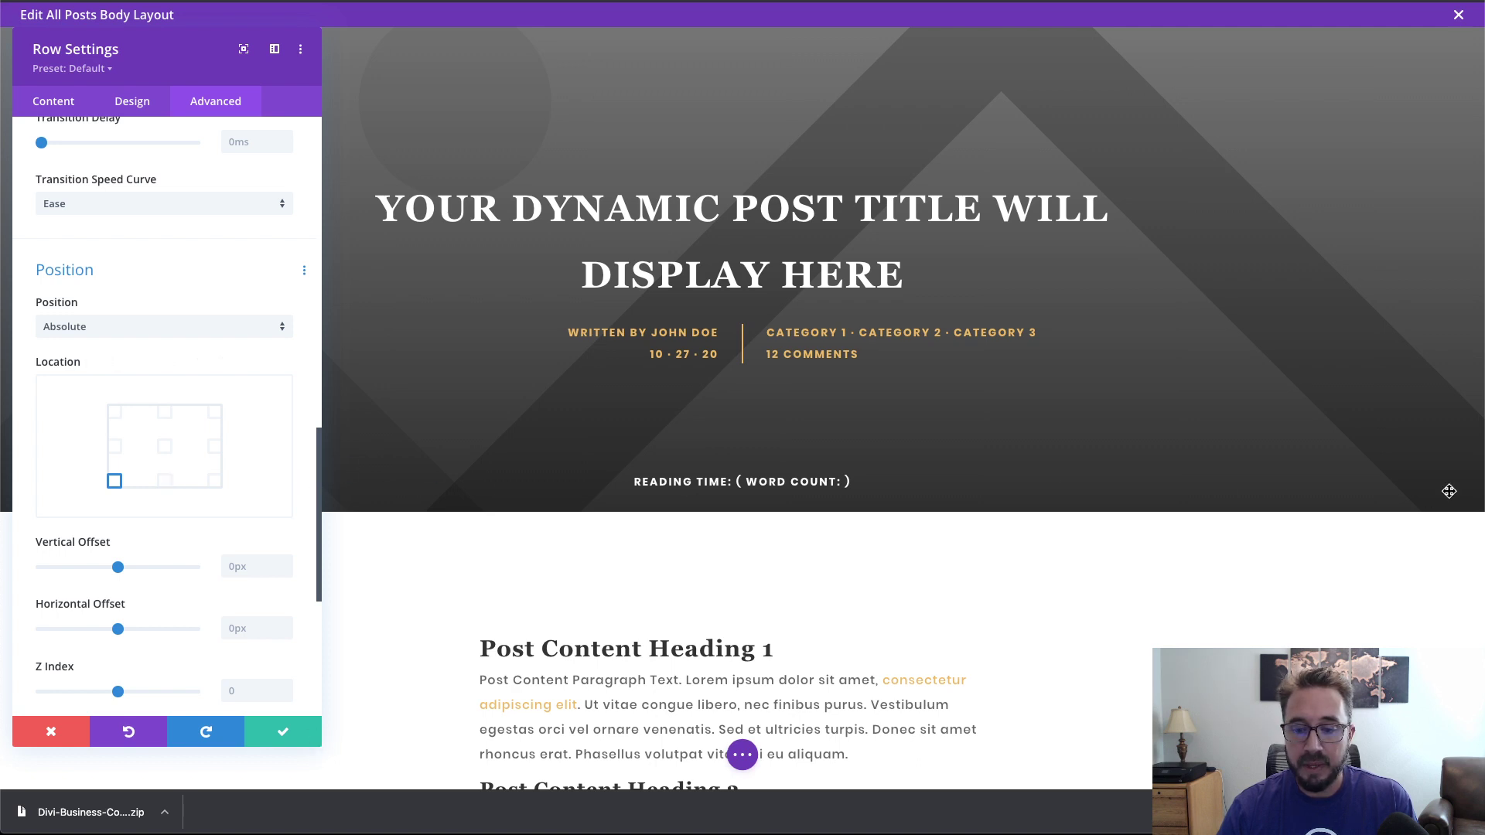
{"action": "scroll", "coordinate": [1034, 468], "scroll_direction": "down", "scroll_amount": 4}
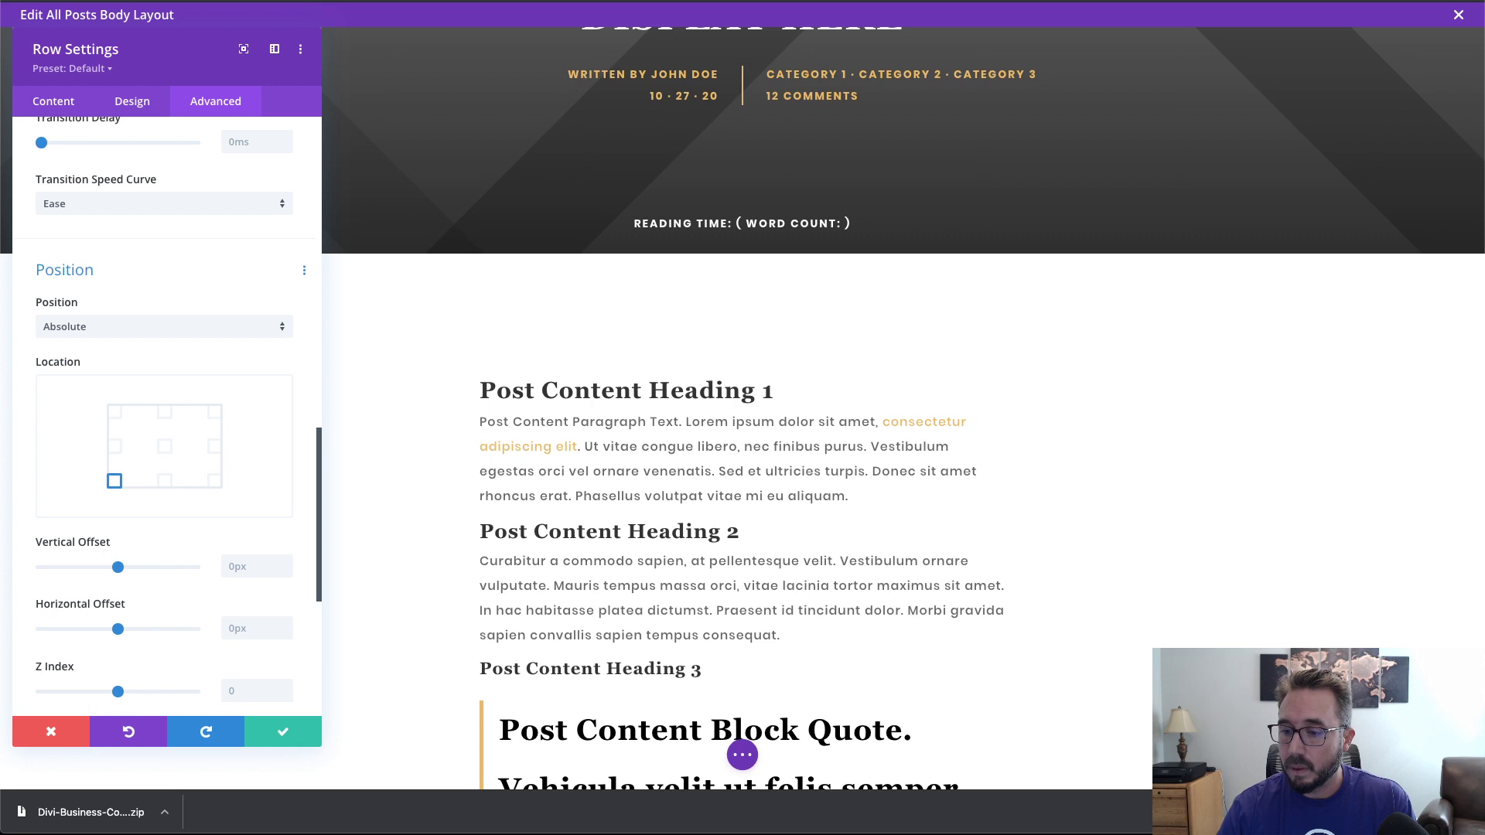
{"action": "left_click", "coordinate": [281, 741]}
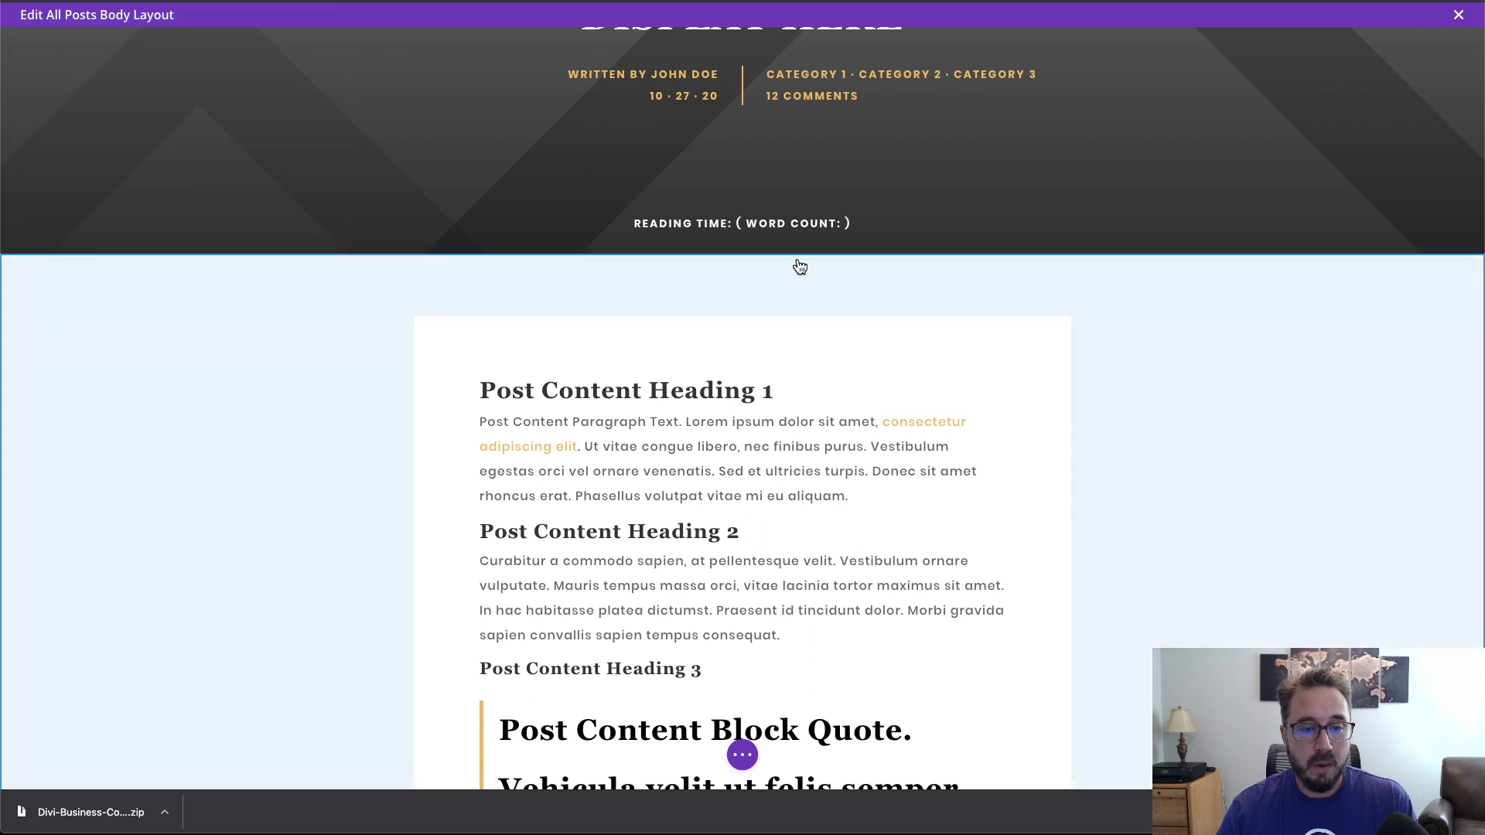
Step: Show the layout's layers and reveal the reading time Text module within the first section's third row
{"action": "scroll", "coordinate": [975, 228], "scroll_direction": "up", "scroll_amount": 2}
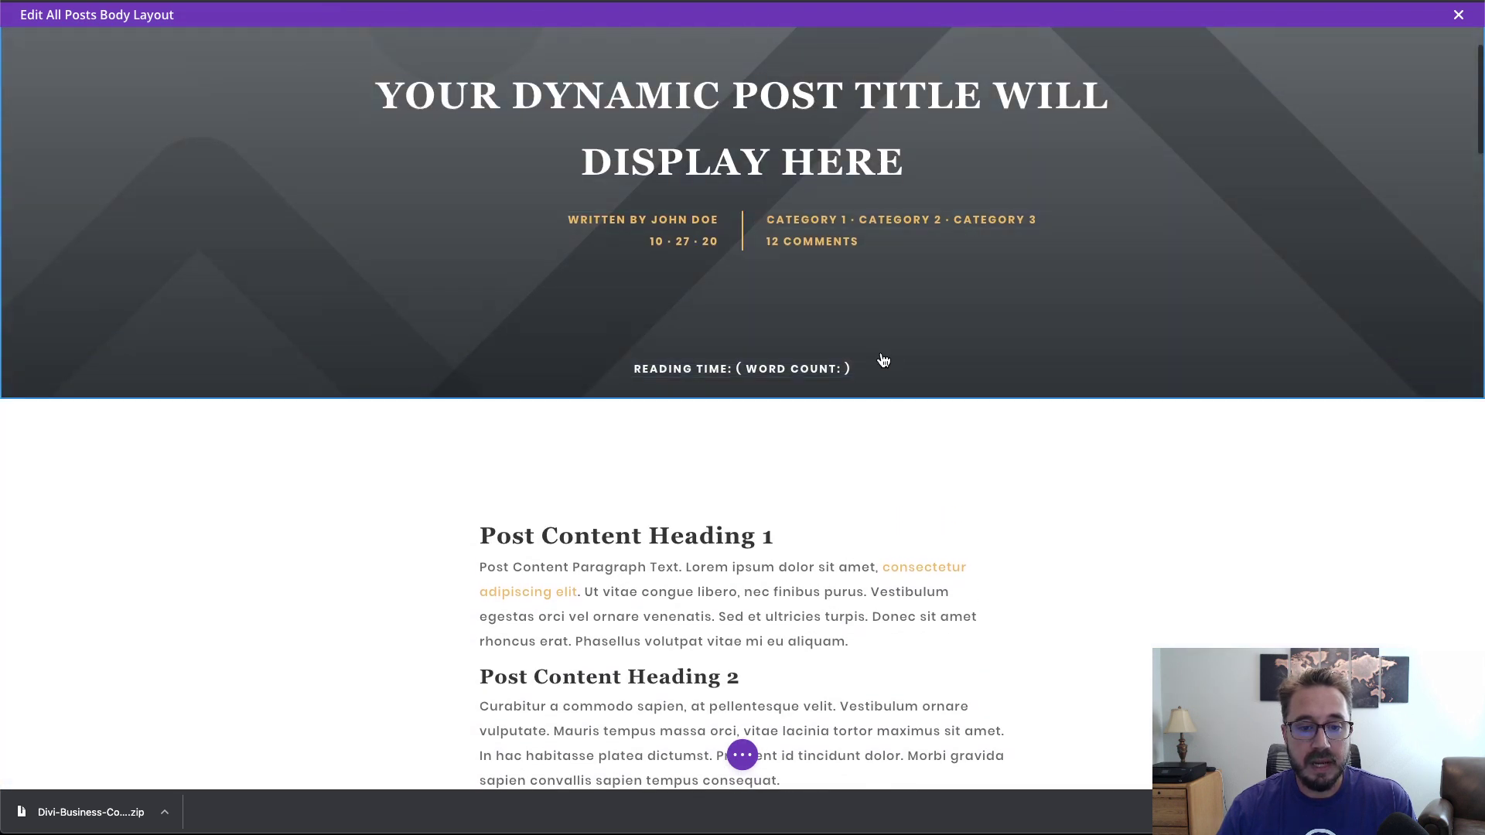
{"action": "scroll", "coordinate": [902, 332], "scroll_direction": "up", "scroll_amount": 1}
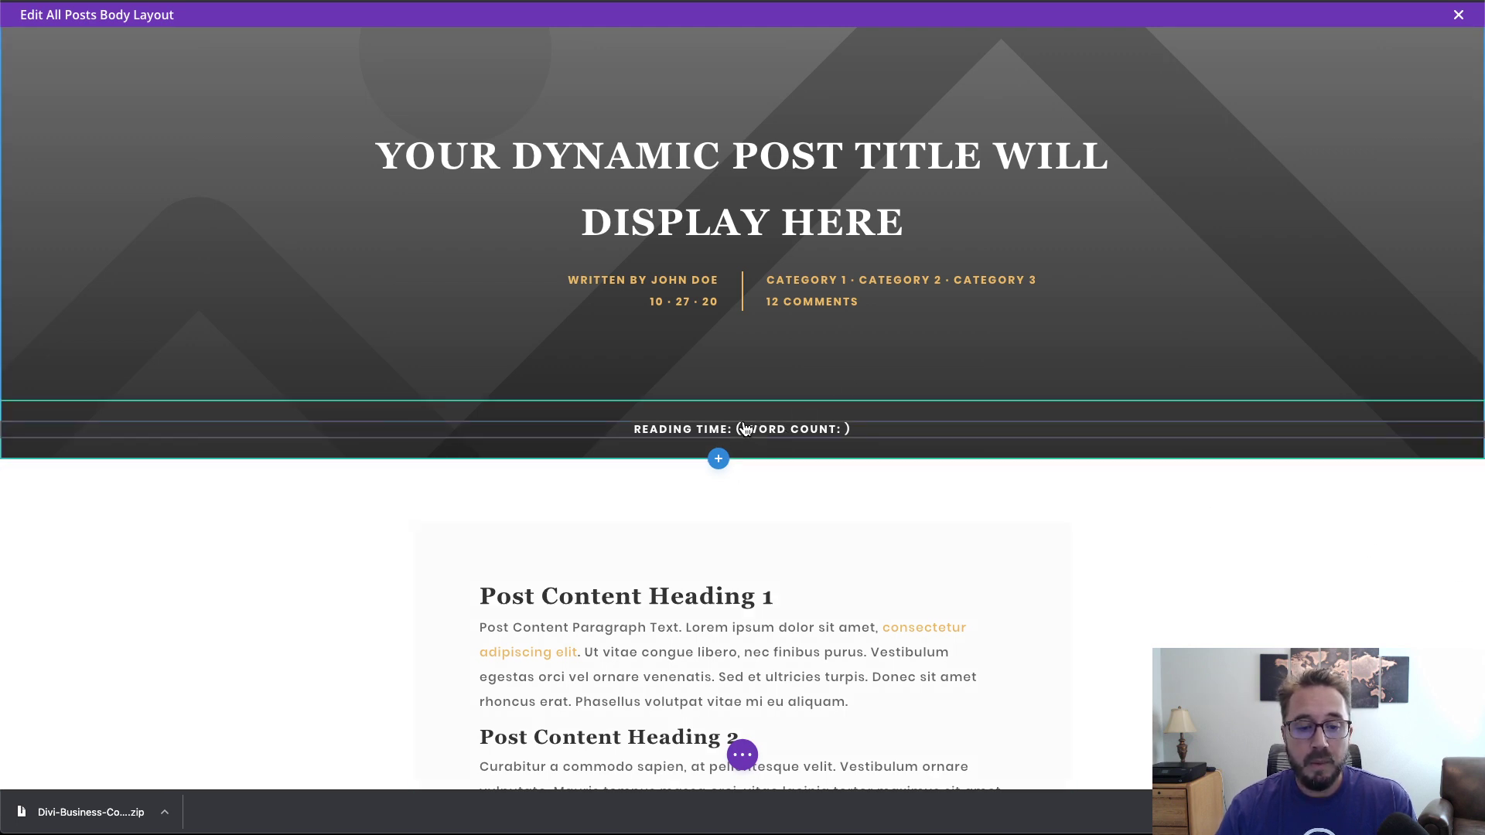
{"action": "mouse_move", "coordinate": [767, 431]}
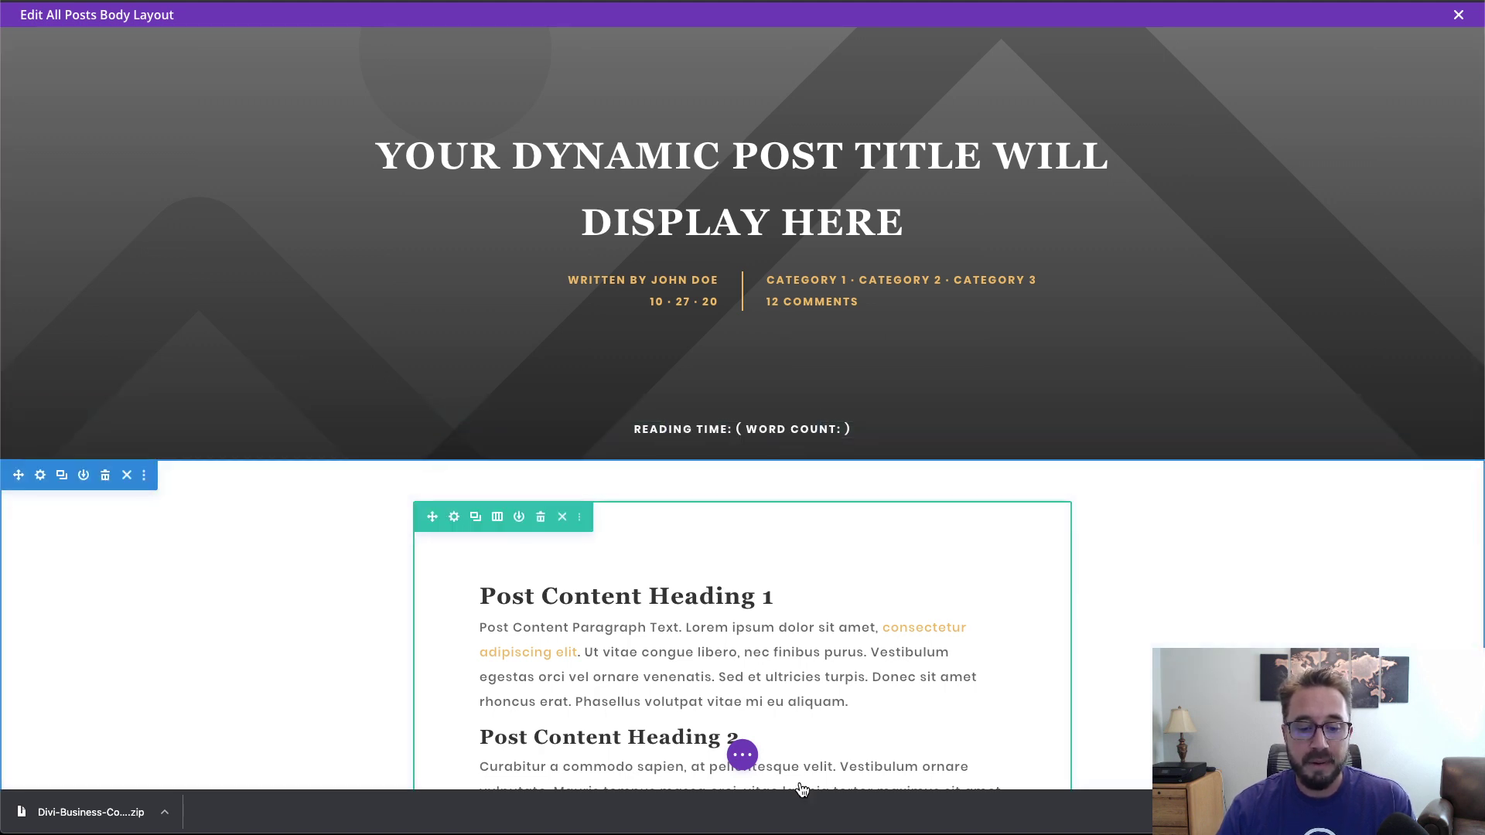
{"action": "left_click", "coordinate": [741, 758]}
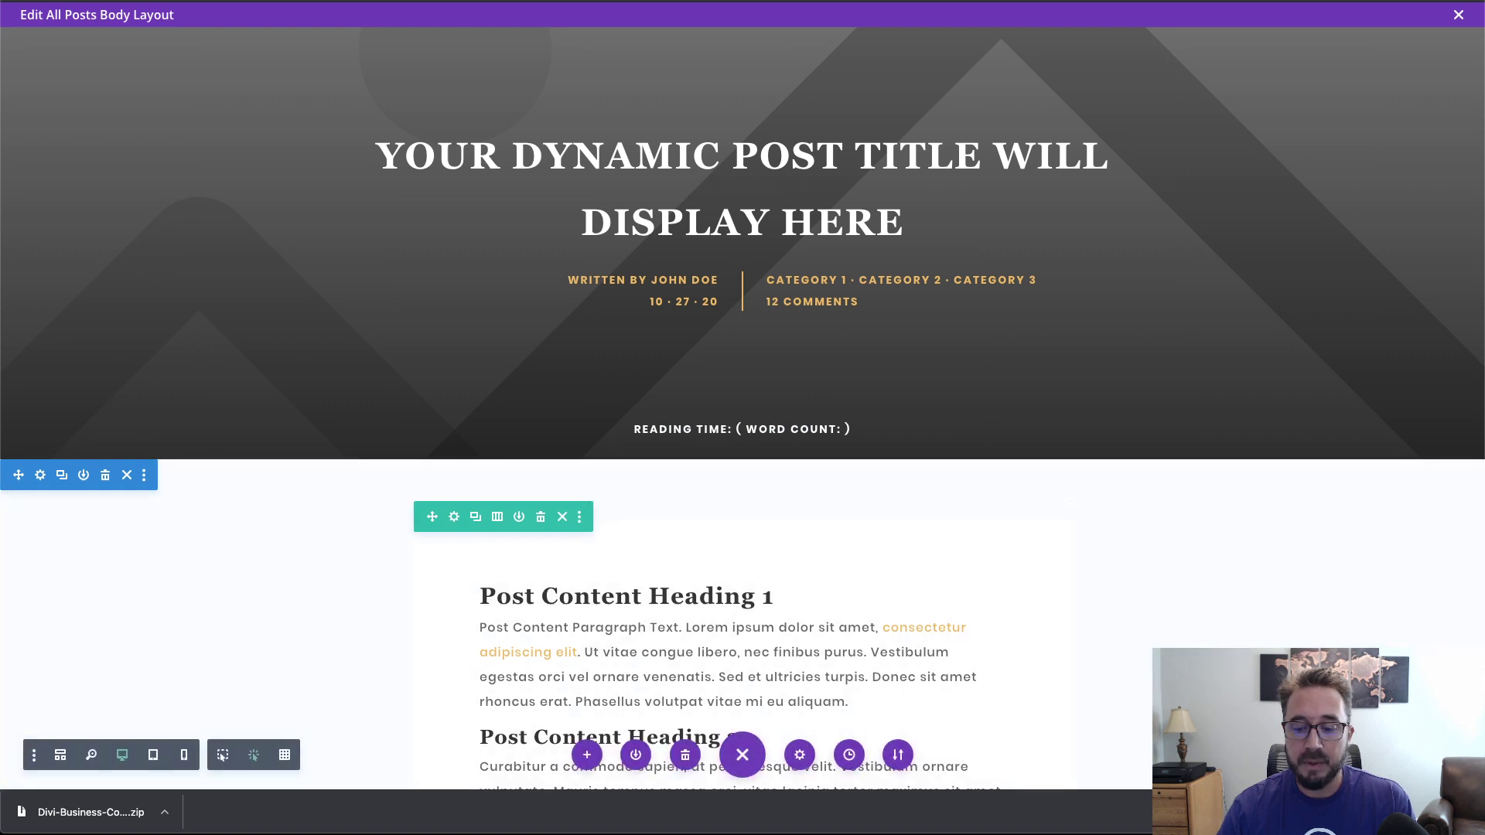
{"action": "left_click", "coordinate": [61, 754]}
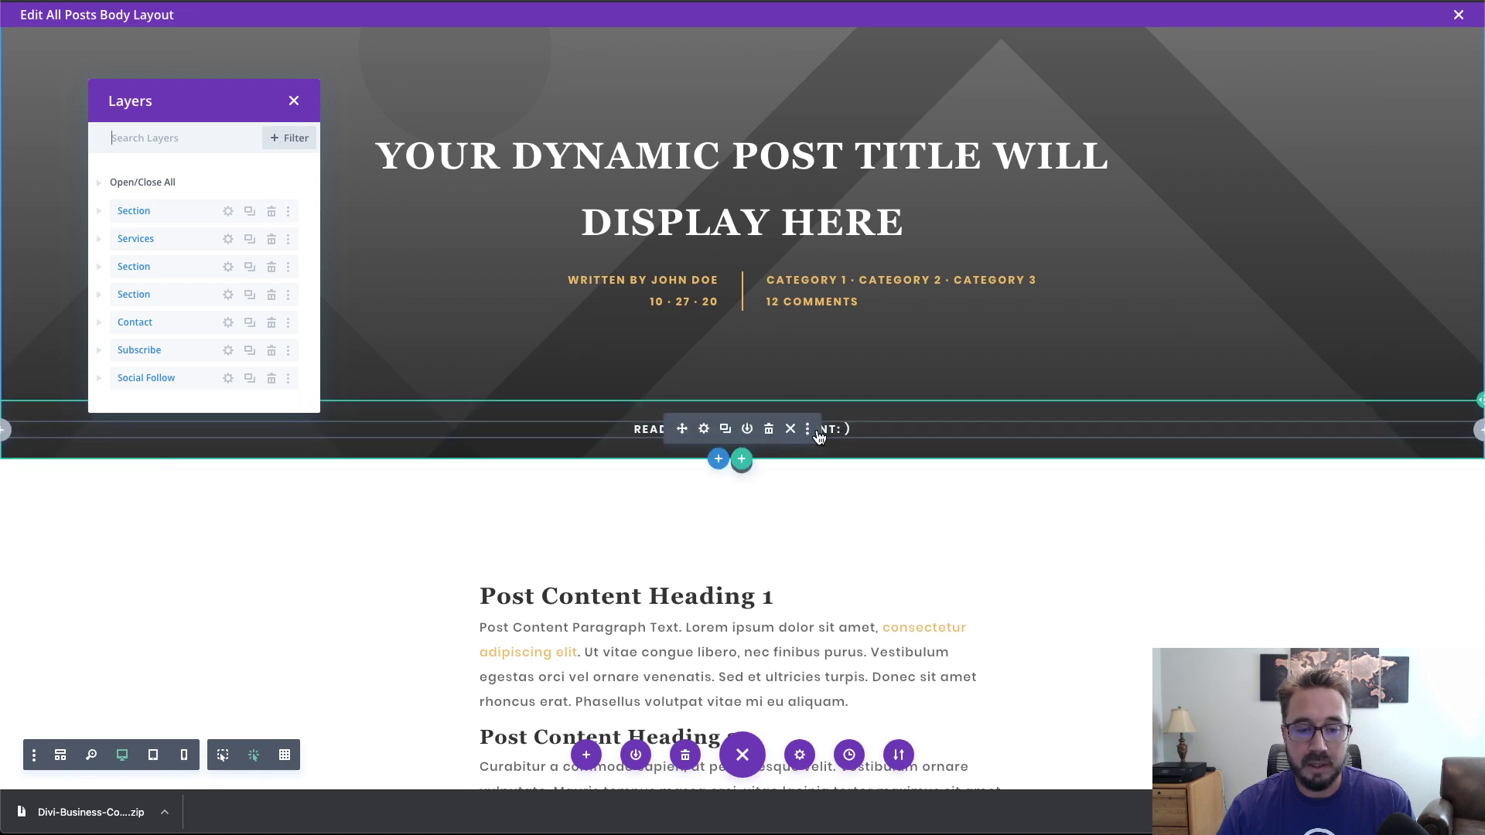
{"action": "left_click", "coordinate": [808, 430]}
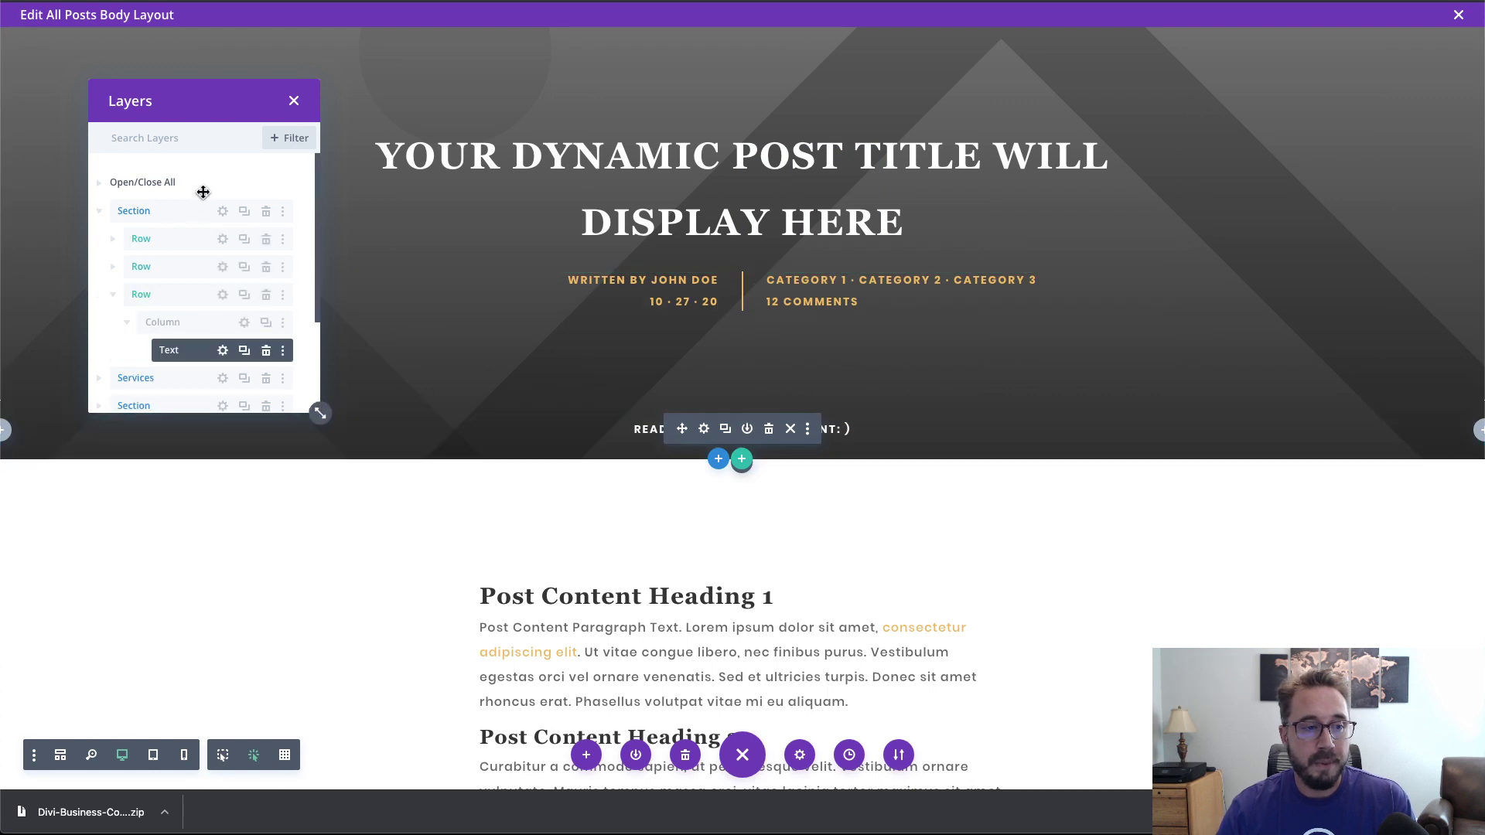
{"action": "scroll", "coordinate": [199, 178], "scroll_direction": "down", "scroll_amount": 3}
{"action": "scroll", "coordinate": [200, 255], "scroll_direction": "up", "scroll_amount": 3}
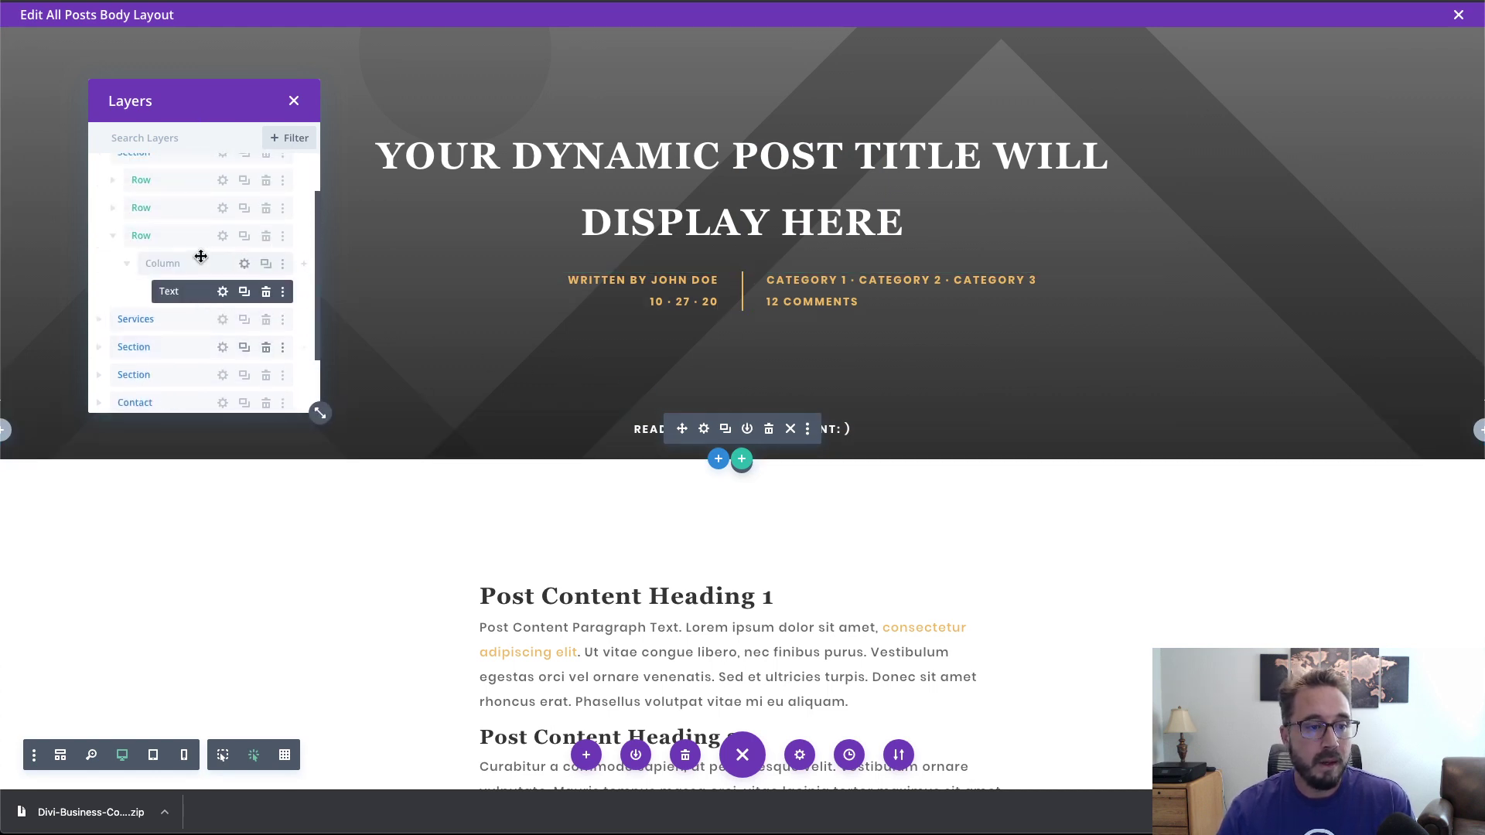
{"action": "scroll", "coordinate": [200, 256], "scroll_direction": "down", "scroll_amount": 1}
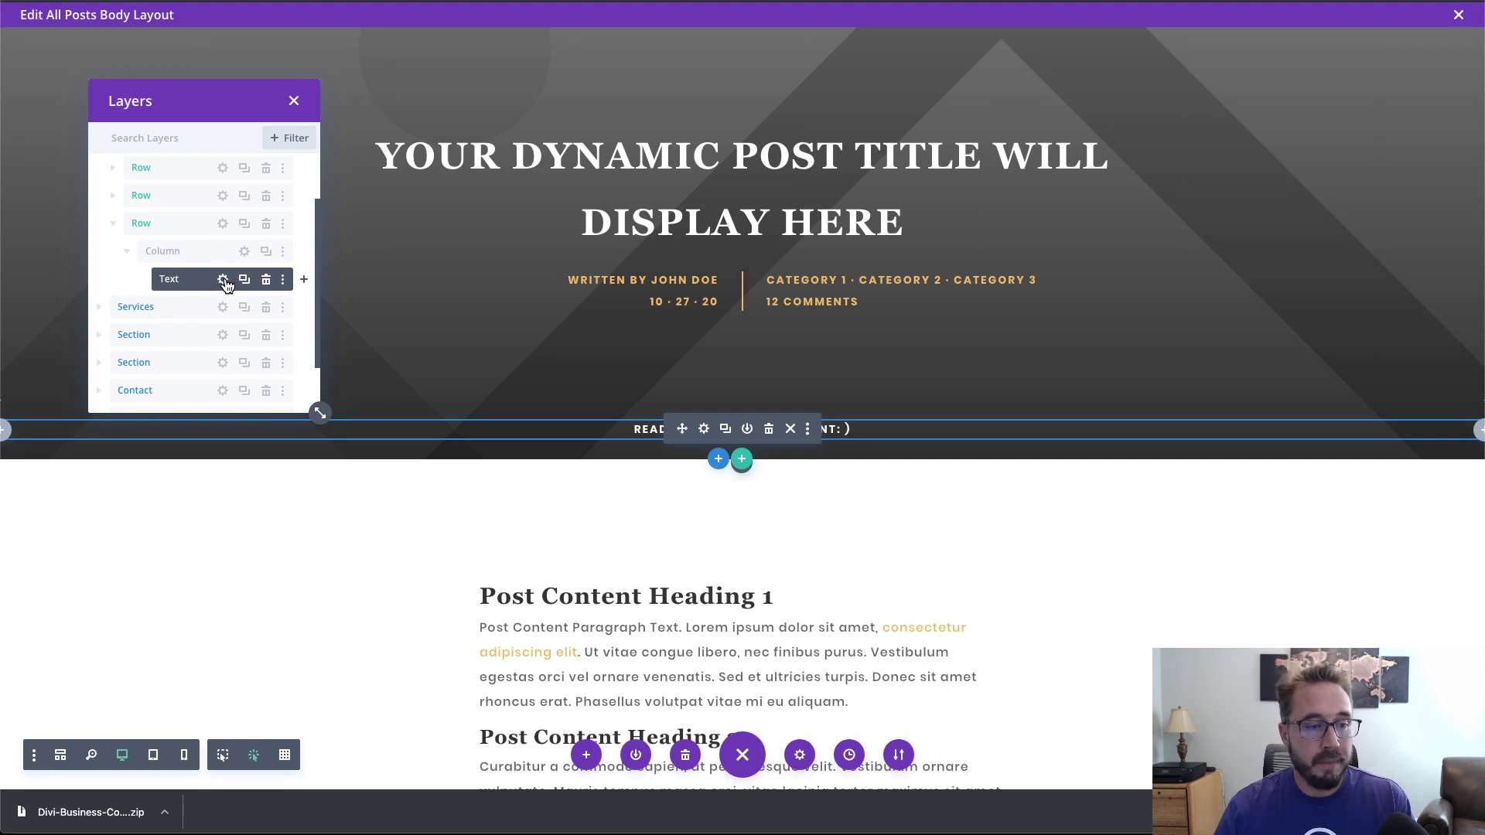
Step: Add a Code module directly below the reading time Text module
{"action": "left_click", "coordinate": [304, 280]}
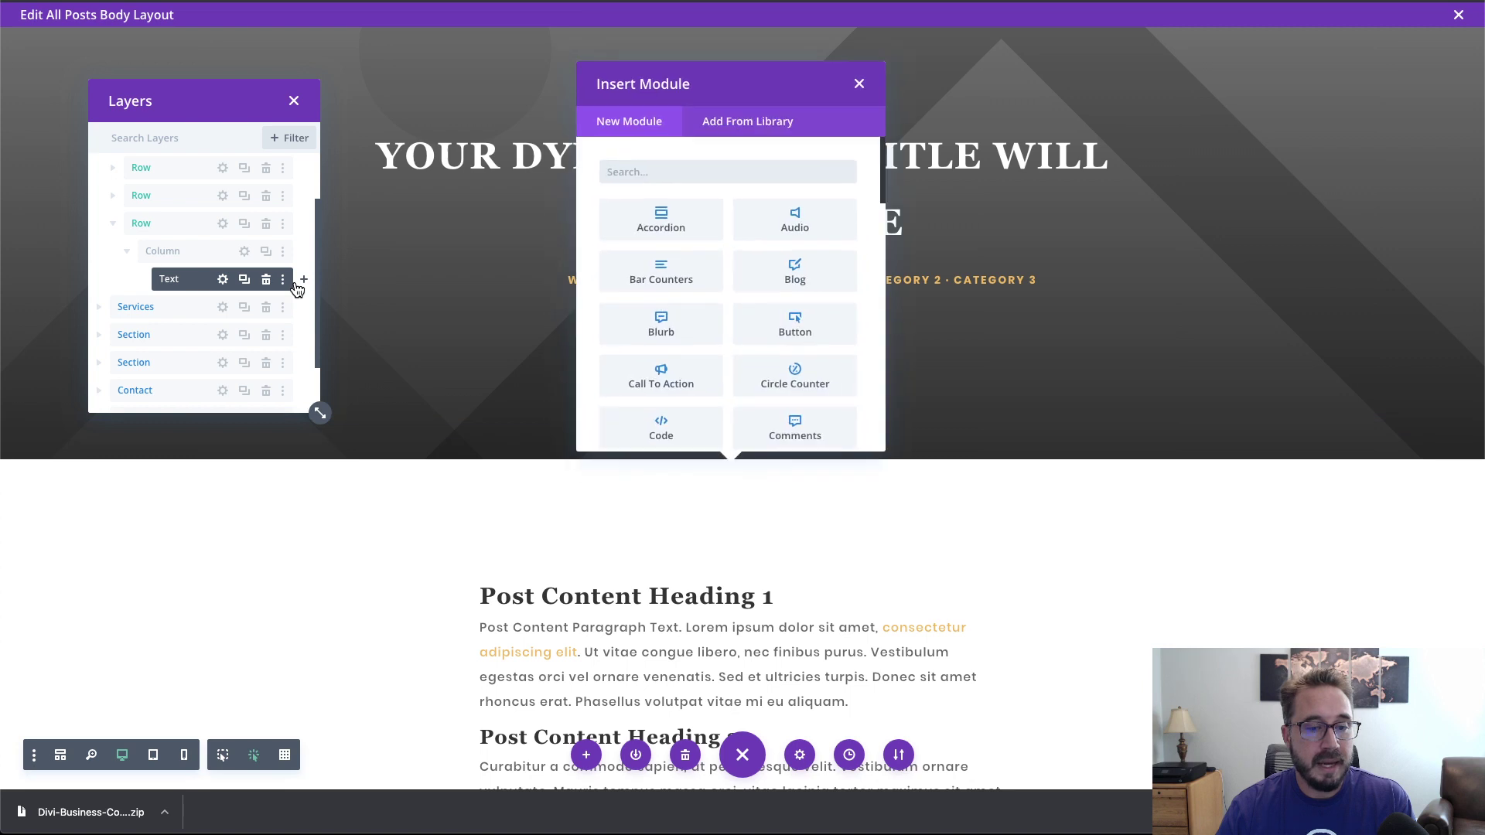
{"action": "left_click", "coordinate": [628, 167]}
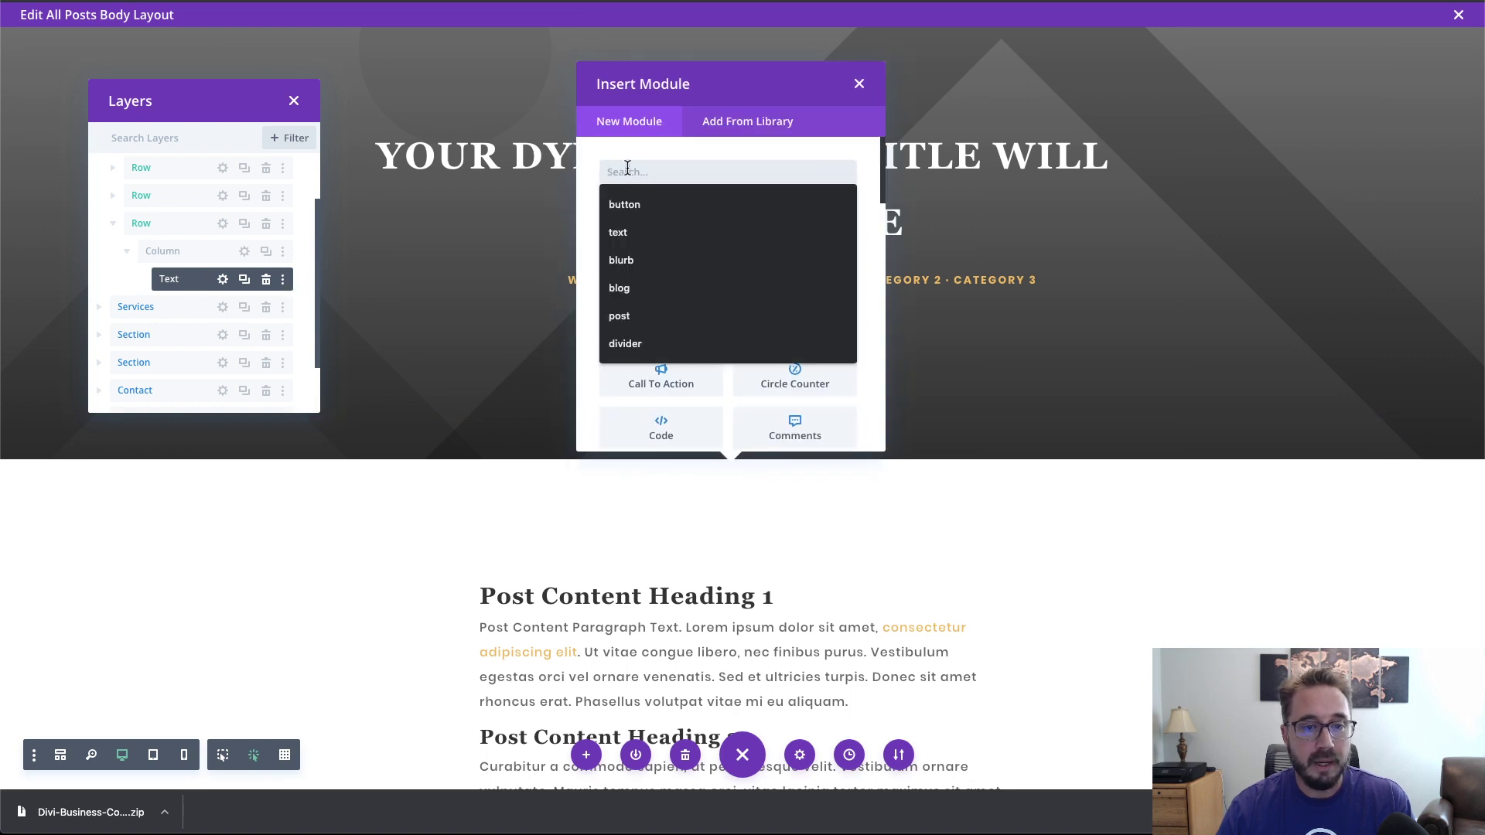
{"action": "type", "text": "code"}
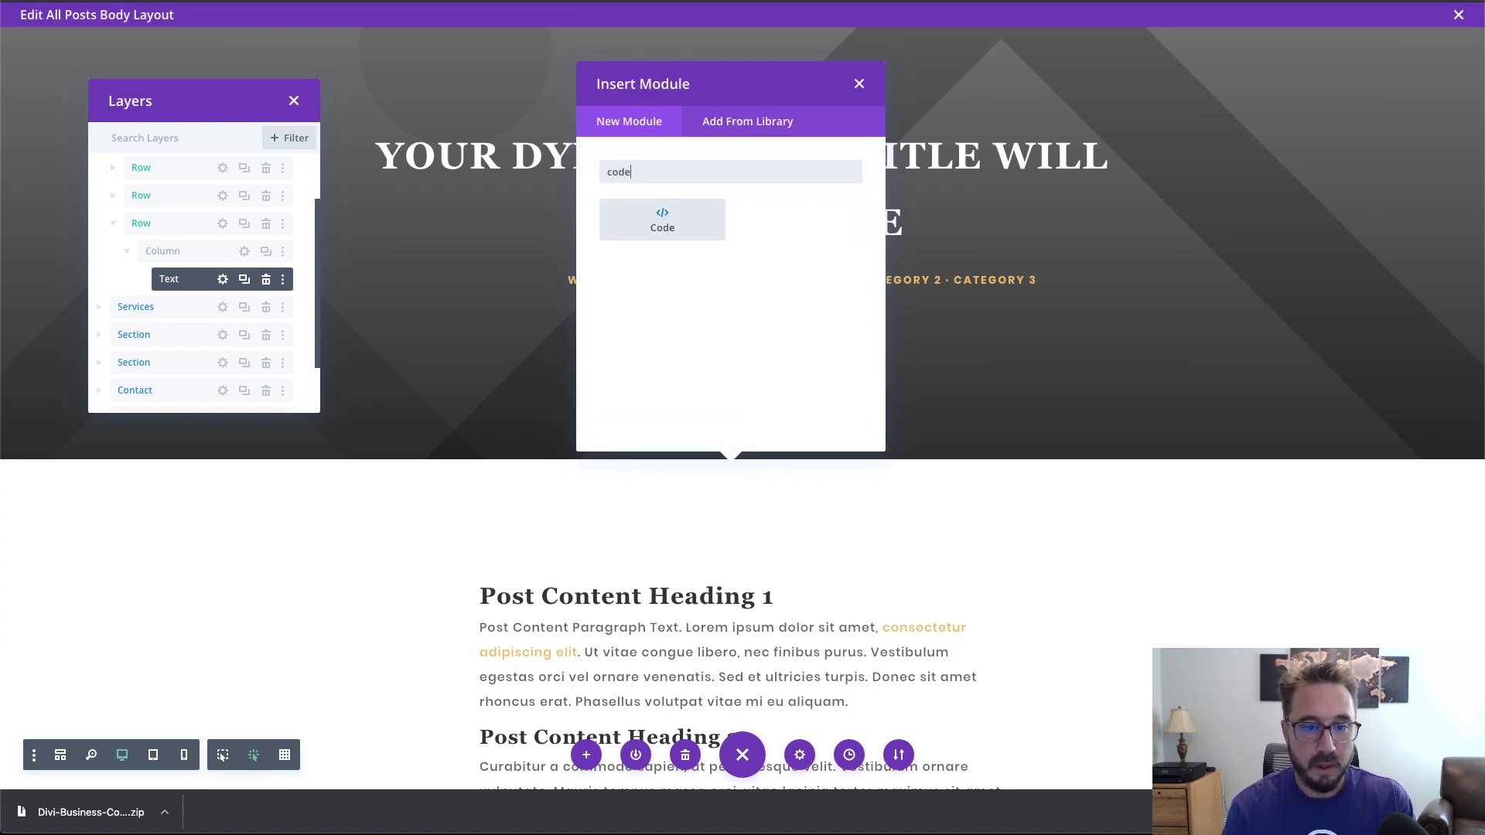
{"action": "key", "text": "Return"}
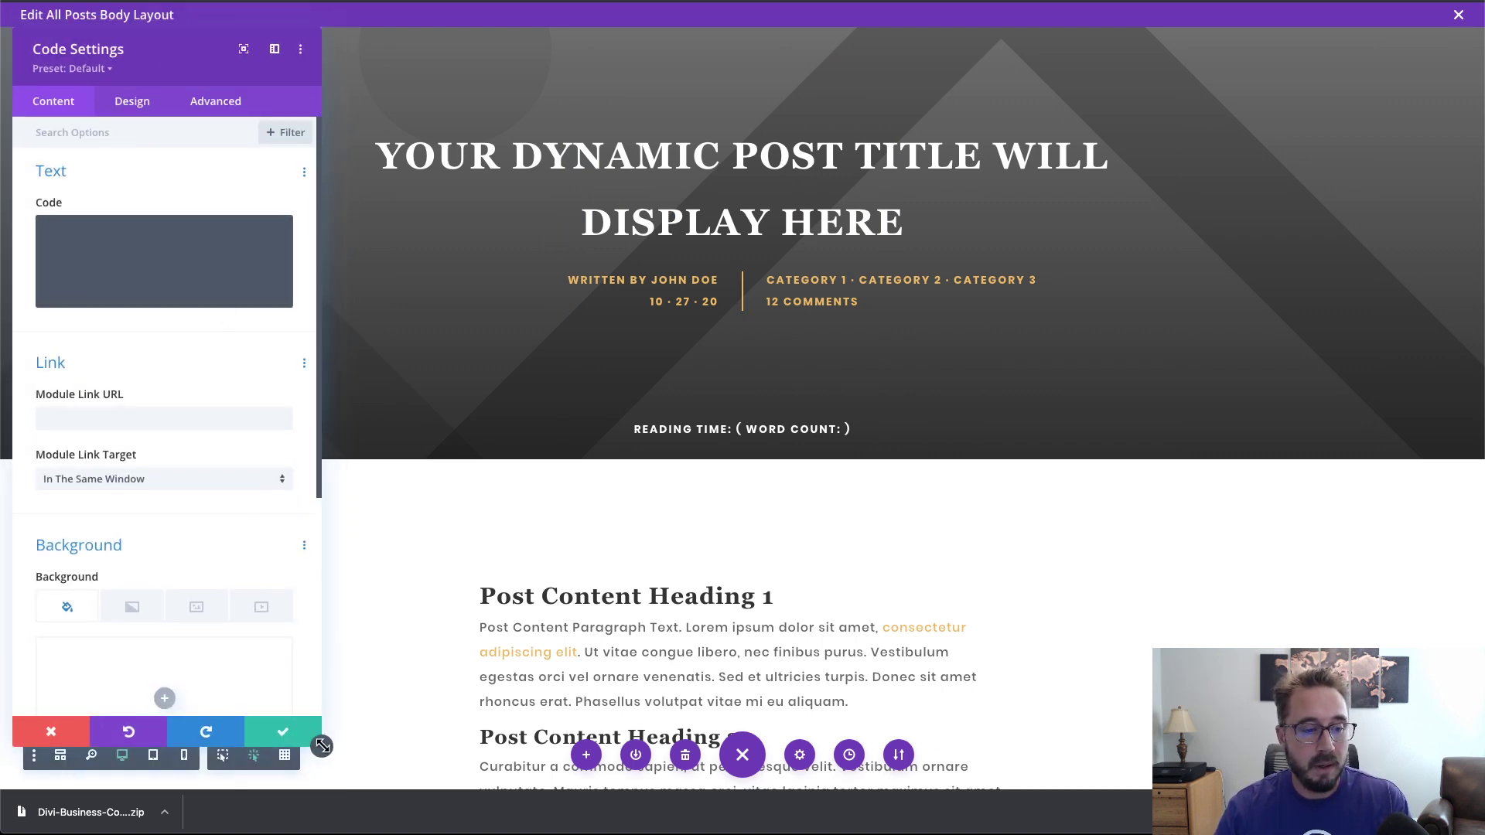
Step: Reposition the Code Settings window beside the Layers window and widen it so the code area has more room
{"action": "left_click_drag", "start_coordinate": [321, 746], "coordinate": [322, 559]}
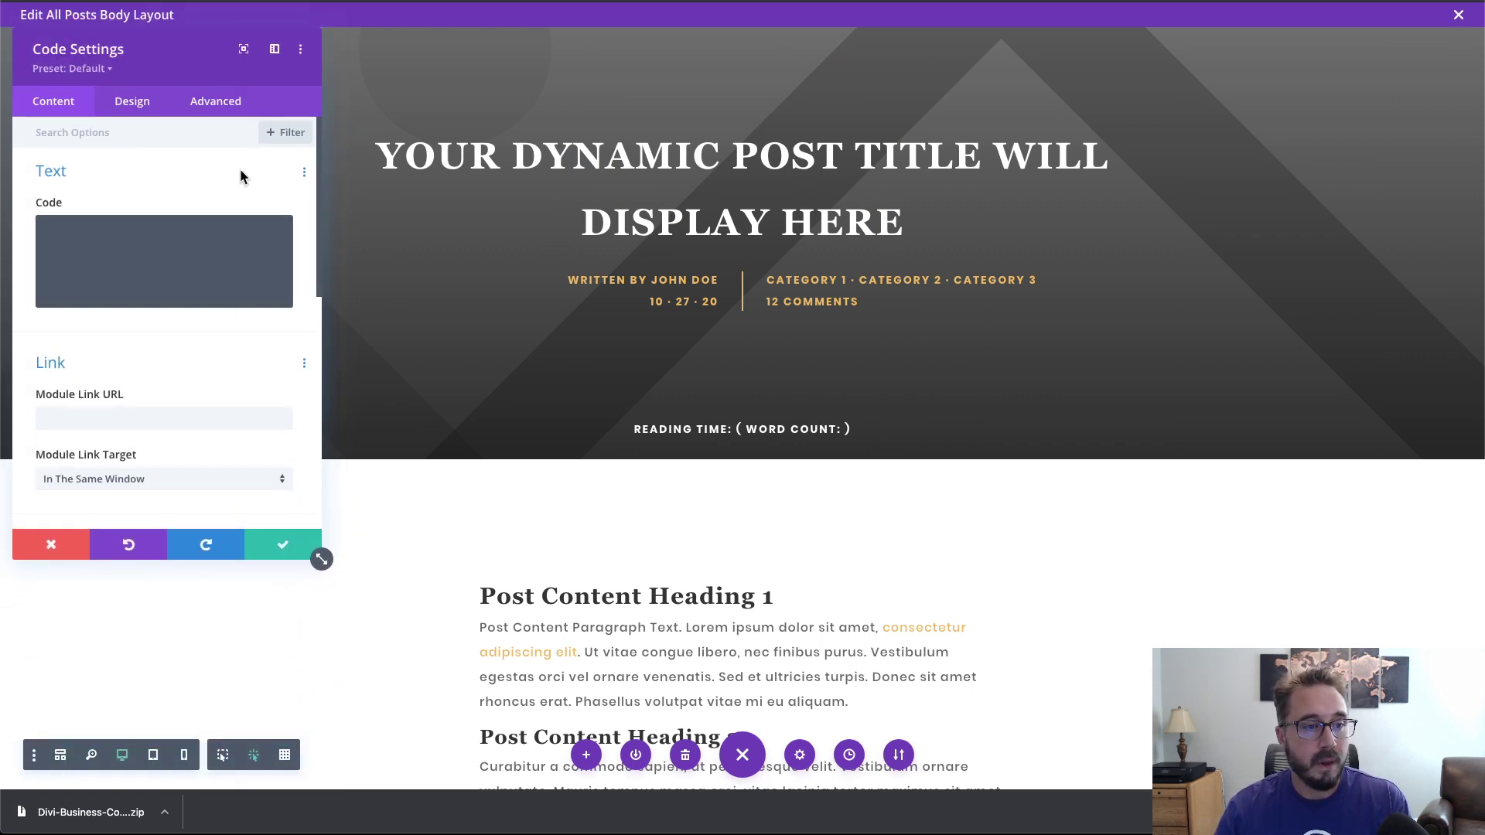
{"action": "left_click_drag", "start_coordinate": [209, 69], "coordinate": [597, 95]}
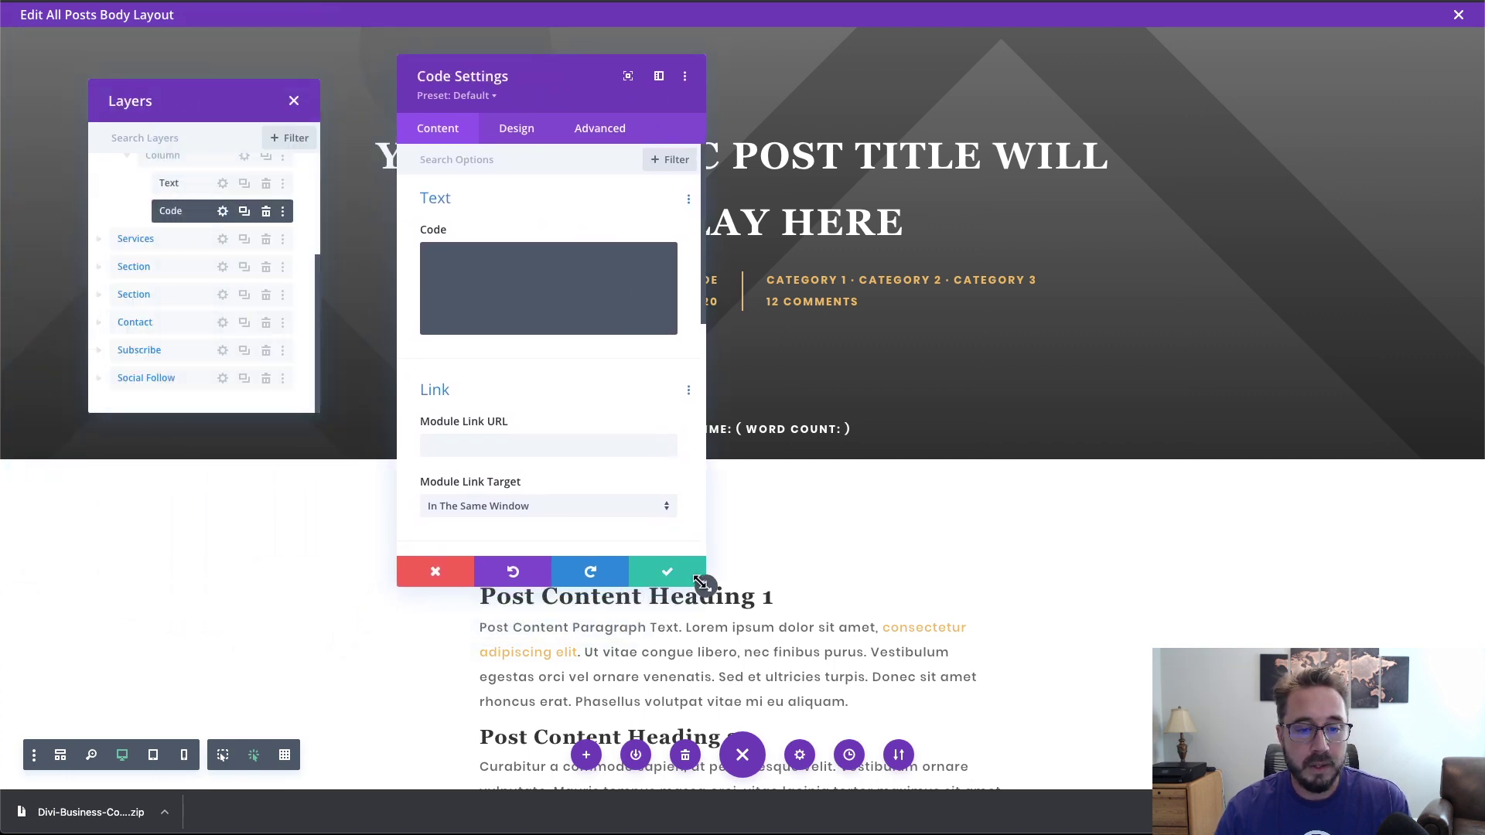
{"action": "left_click_drag", "start_coordinate": [700, 583], "coordinate": [1058, 638]}
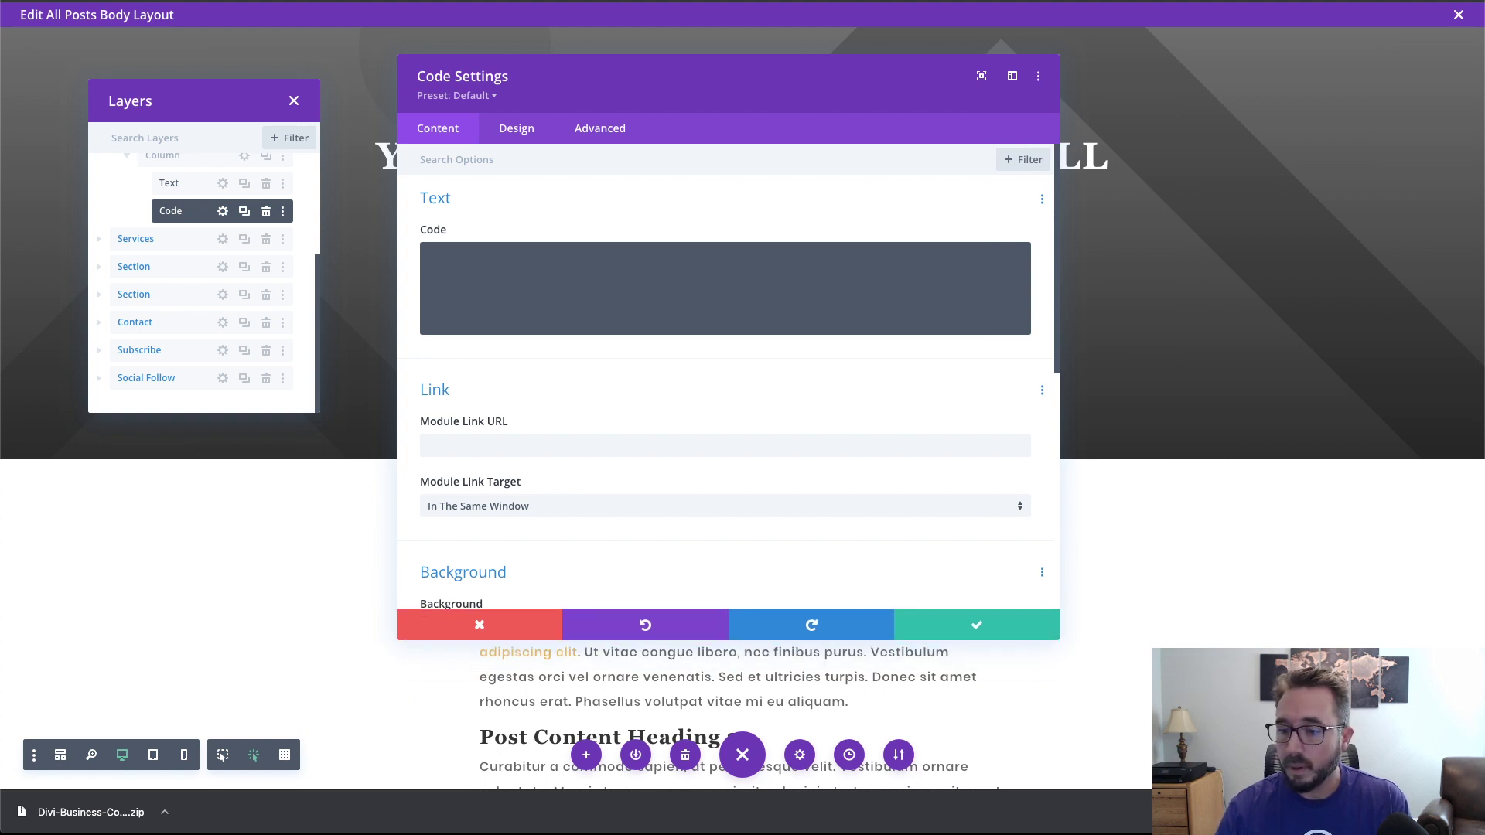
Step: Enter opening and closing script tags in the Code module with two blank lines between them
{"action": "left_click", "coordinate": [687, 263]}
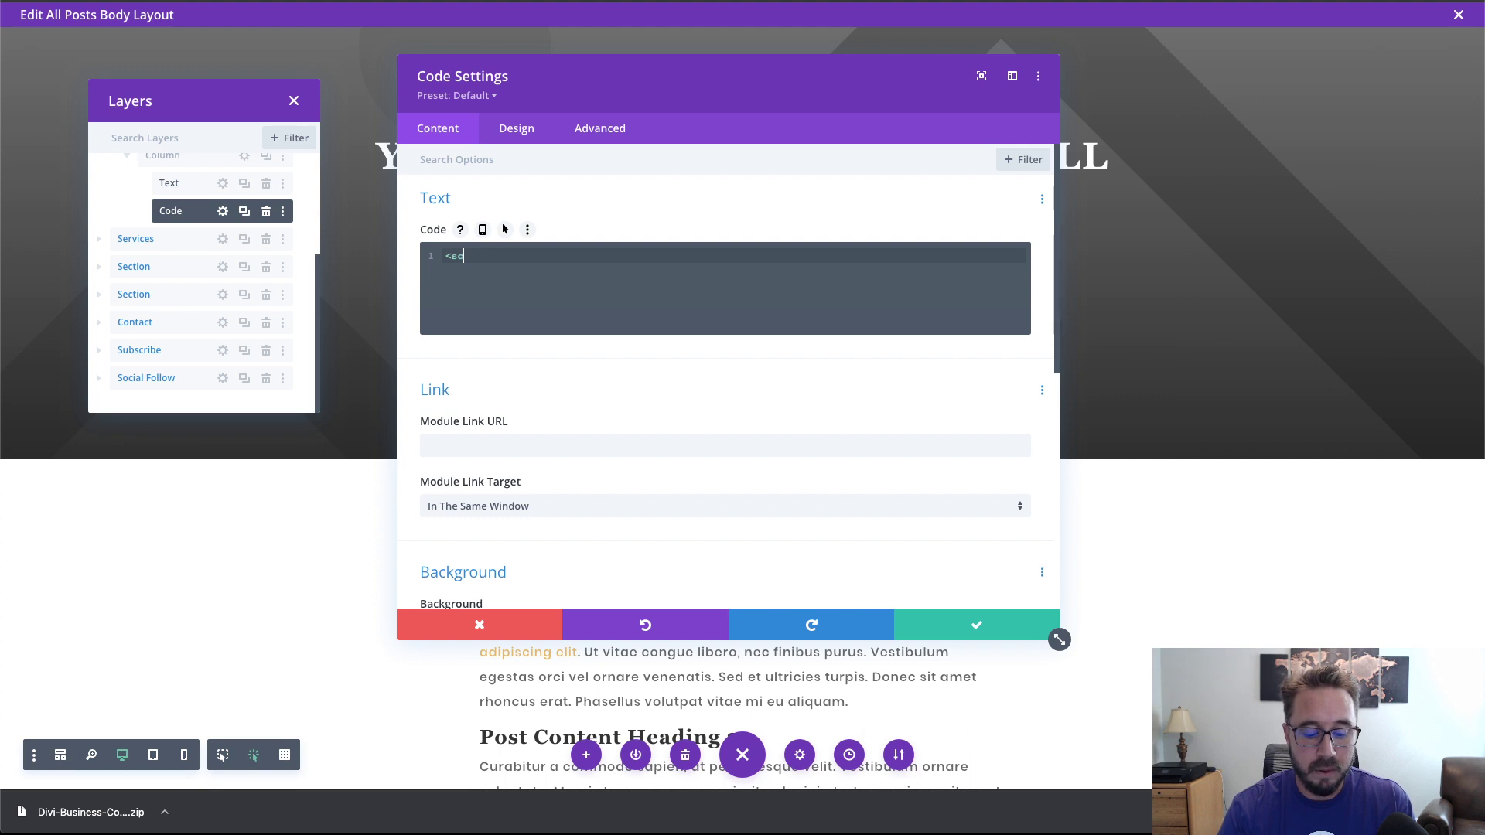
{"action": "type", "text": "></script>"}
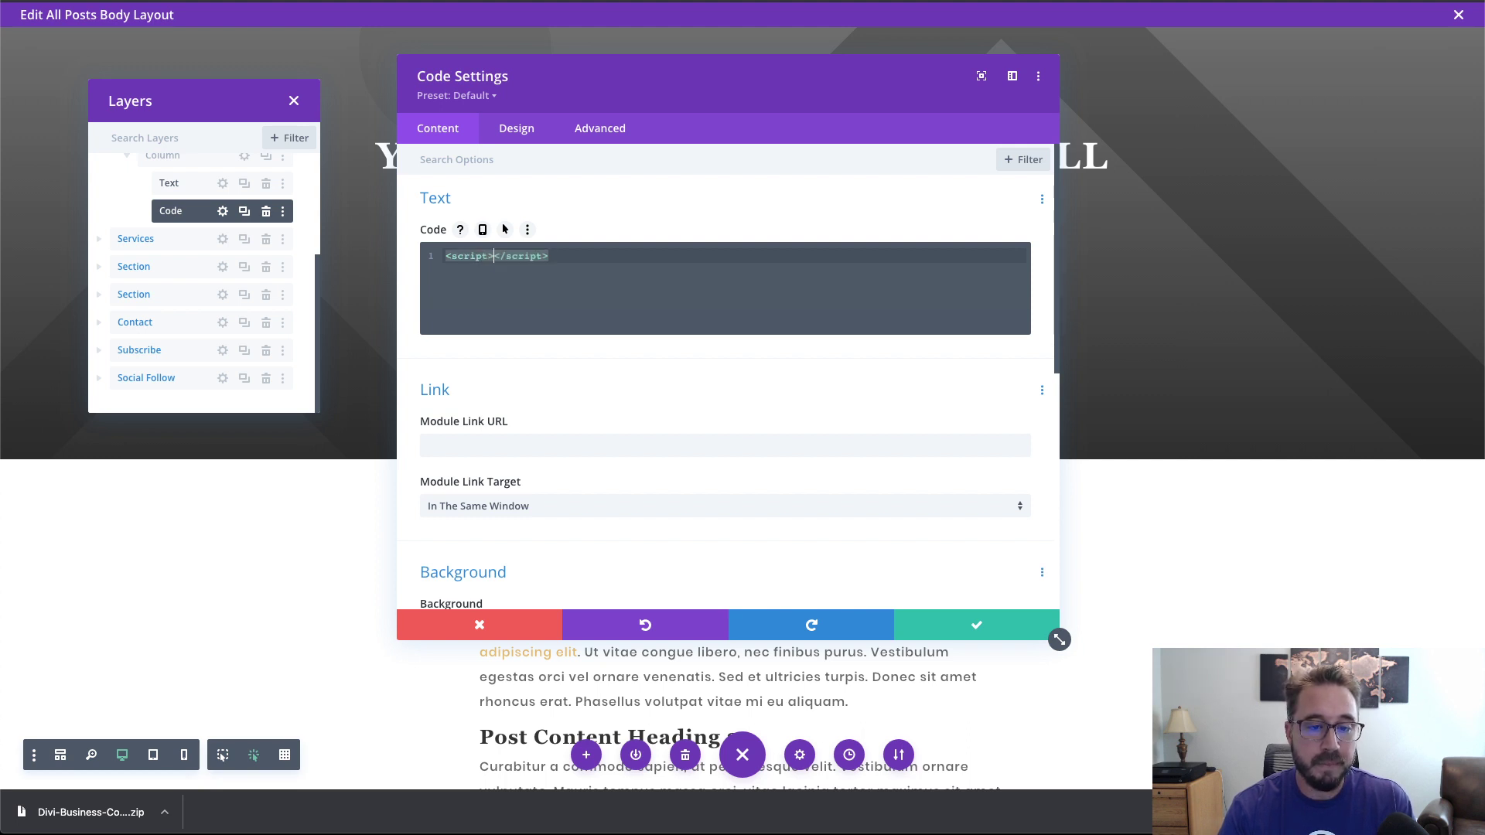
{"action": "key", "text": "Return"}
{"action": "key", "text": "Return"}
{"action": "key", "text": "Return"}
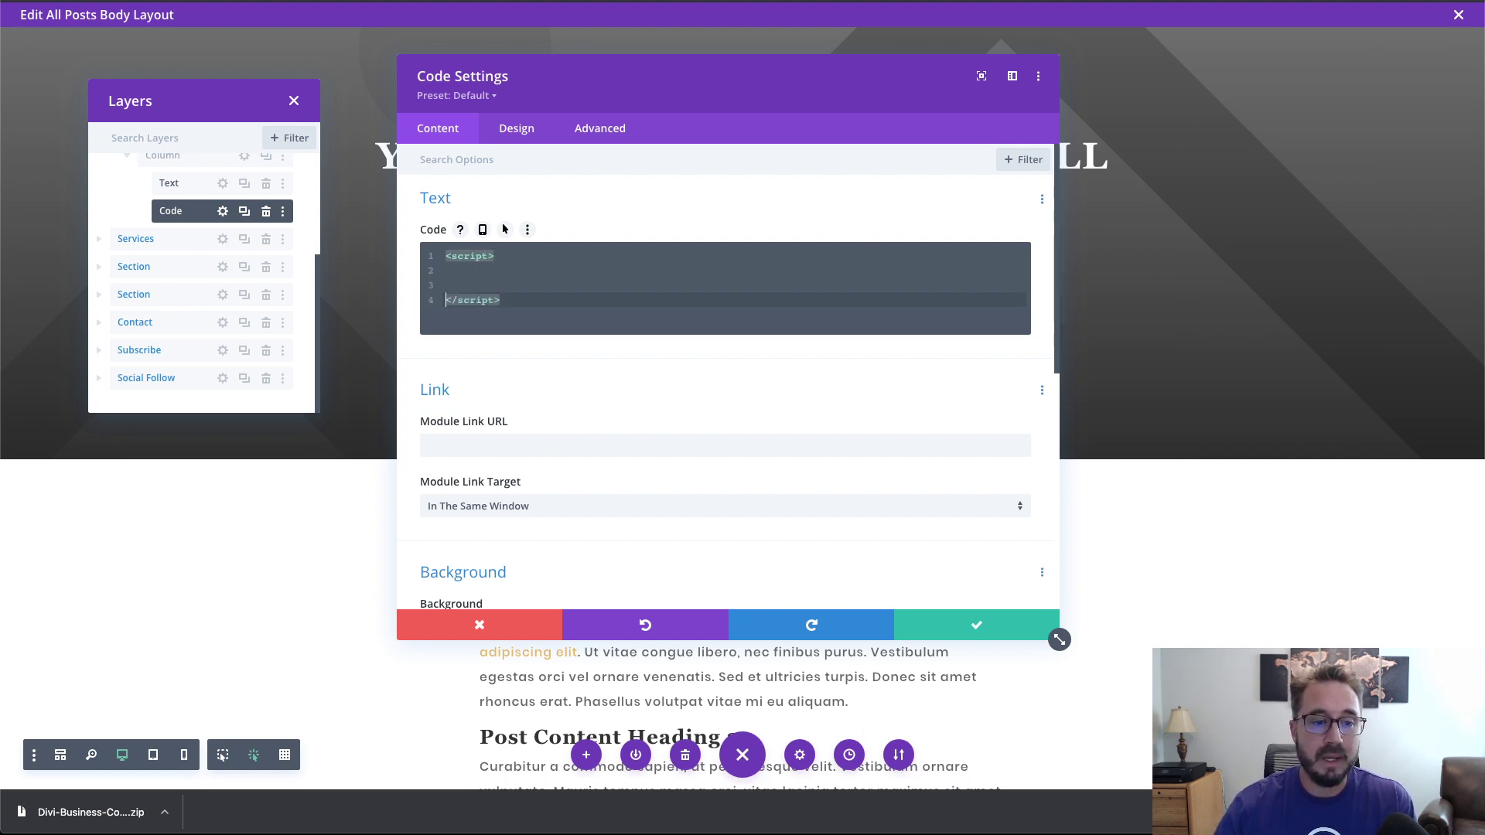
{"action": "left_click", "coordinate": [546, 275]}
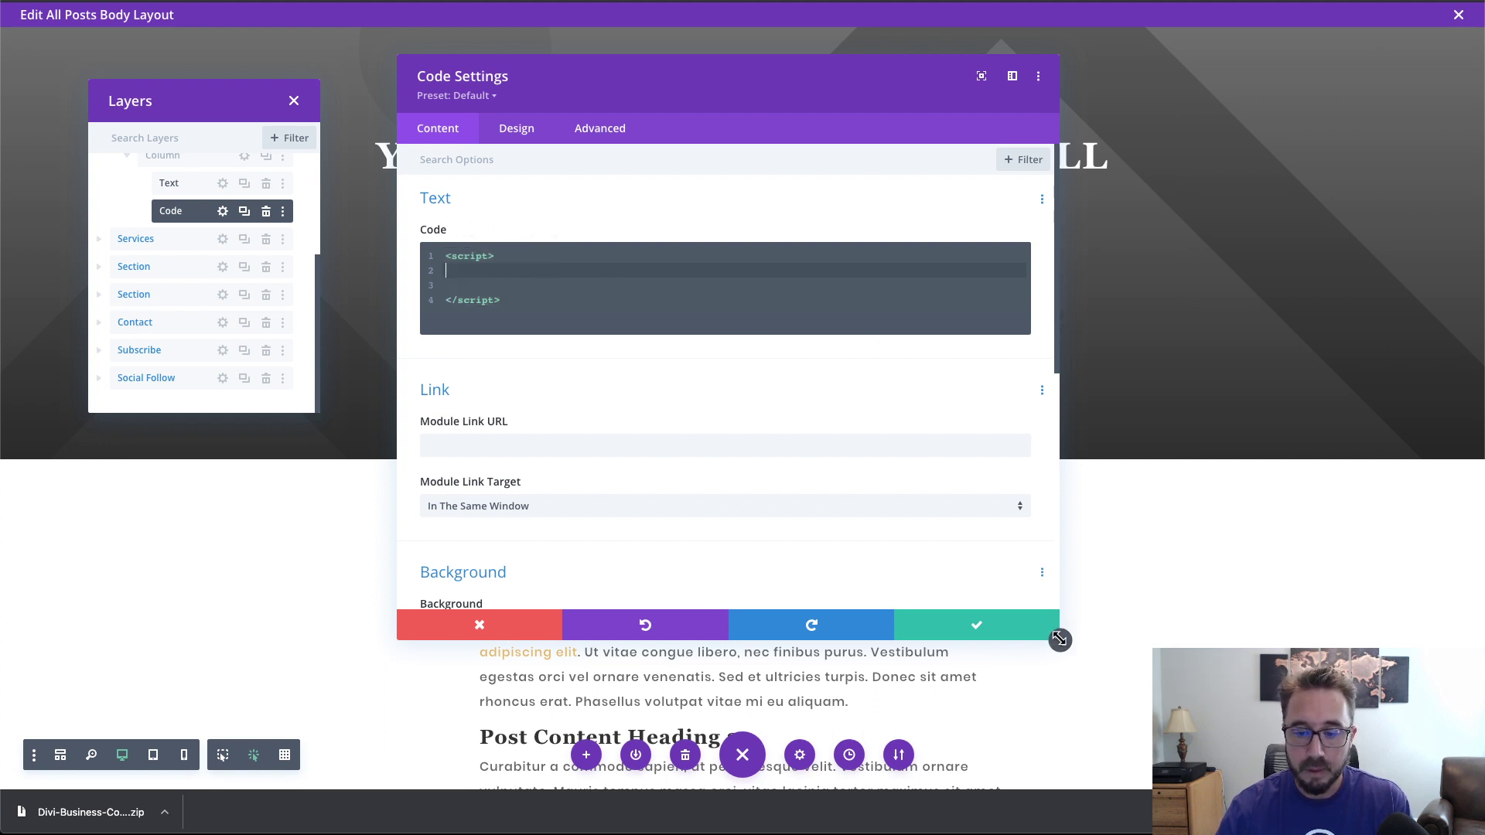
Step: Insert the jQuery readingTime function between the script tags, using '.et_pb_post_content', '.eta', '.word-count', 275 words per minute and language 'en'
{"action": "left_click_drag", "start_coordinate": [1058, 639], "coordinate": [975, 601]}
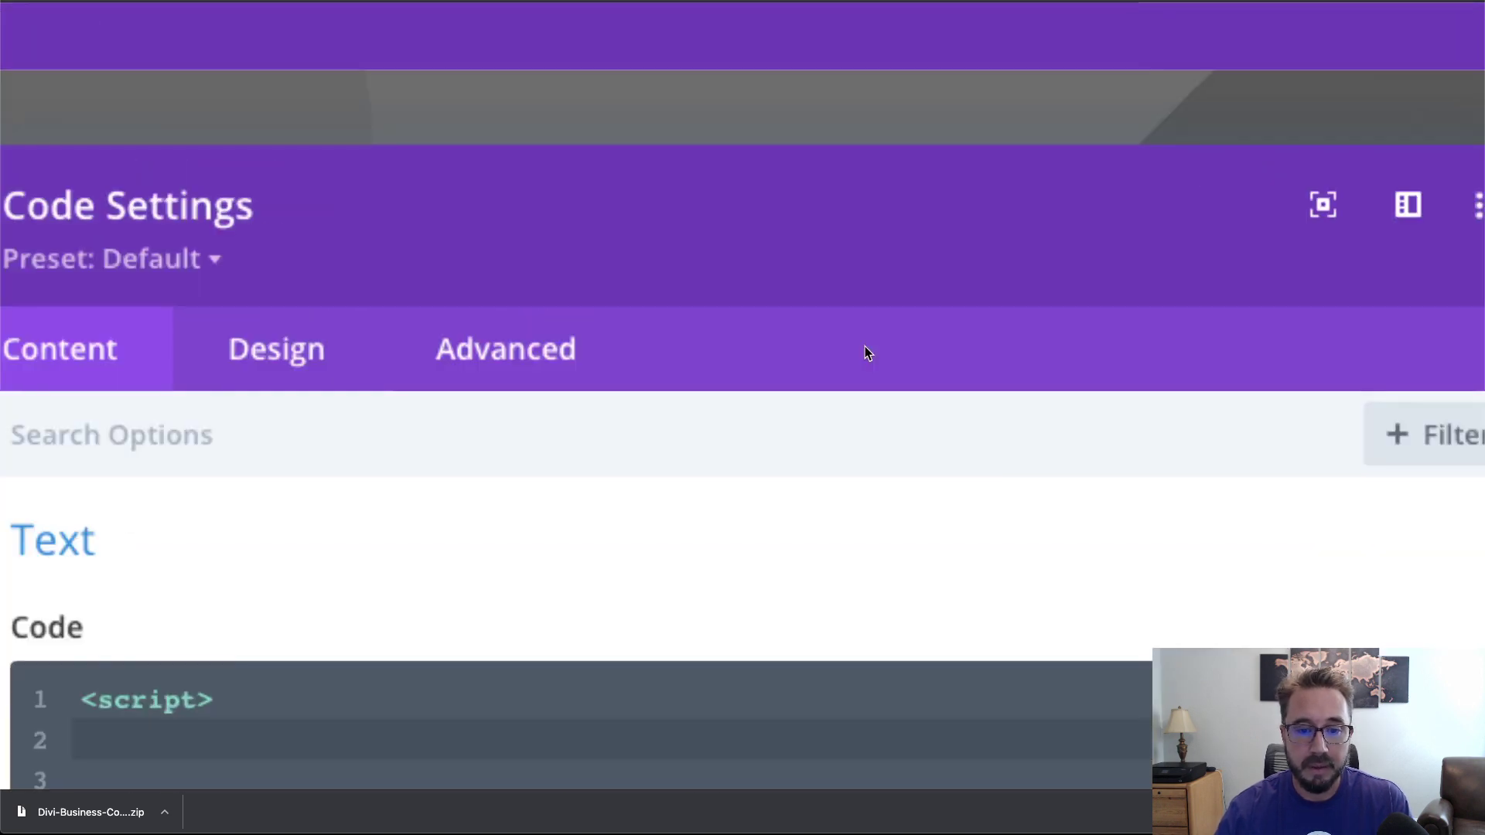
{"action": "scroll", "coordinate": [865, 346], "scroll_direction": "down", "scroll_amount": 5}
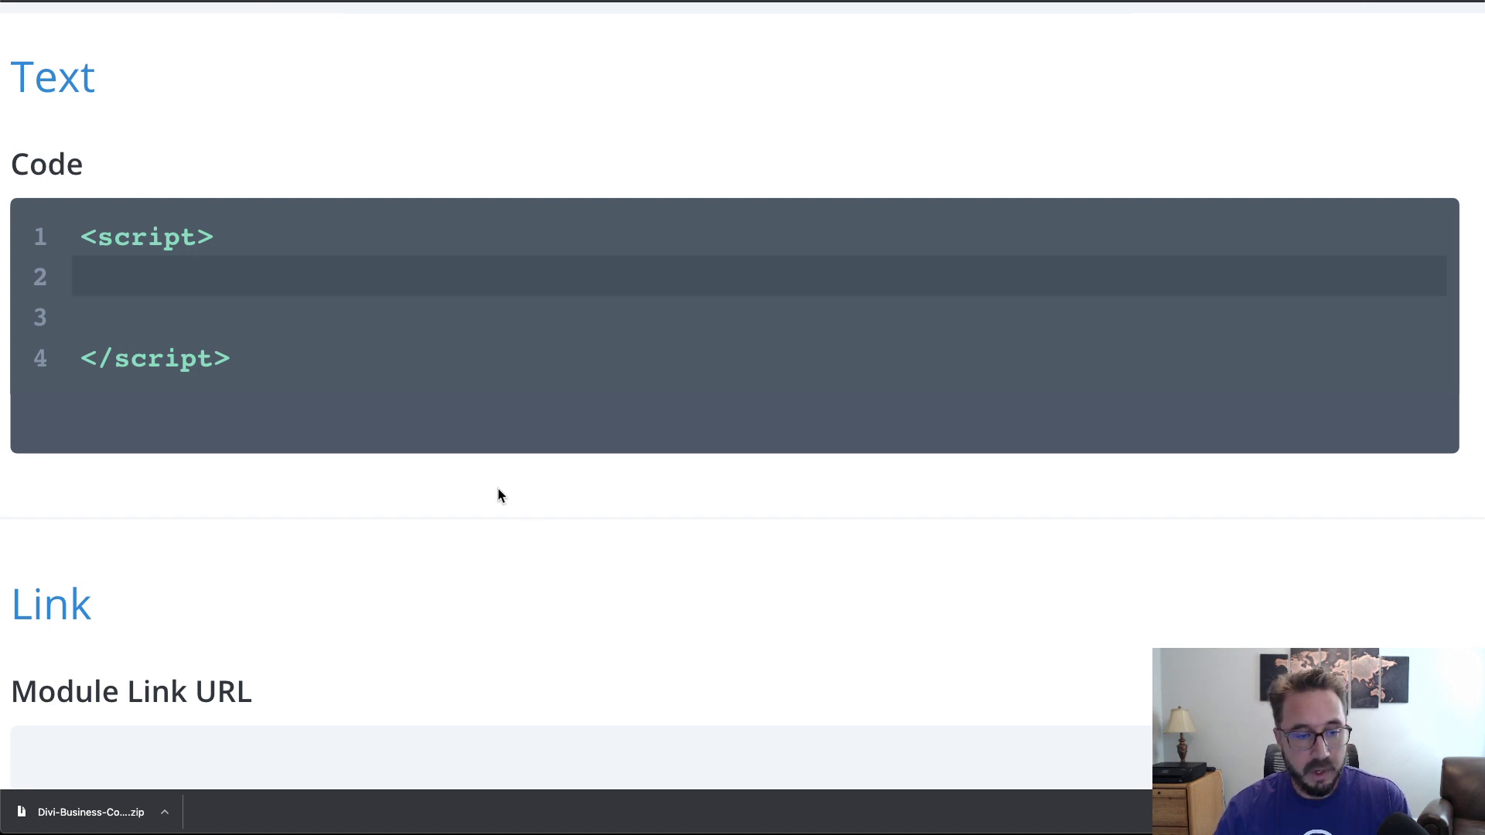
{"action": "left_click", "coordinate": [190, 281]}
{"action": "type", "text": "(function($) { $(document).ready(function(){ $('.et_pb_post_content').readingTime({ readingTimeTarget: $('.eta'), wordCountTarget: $('.word-count'), wordsPerMinute: 275, lang: 'en', }); }); })( jQuery );"}
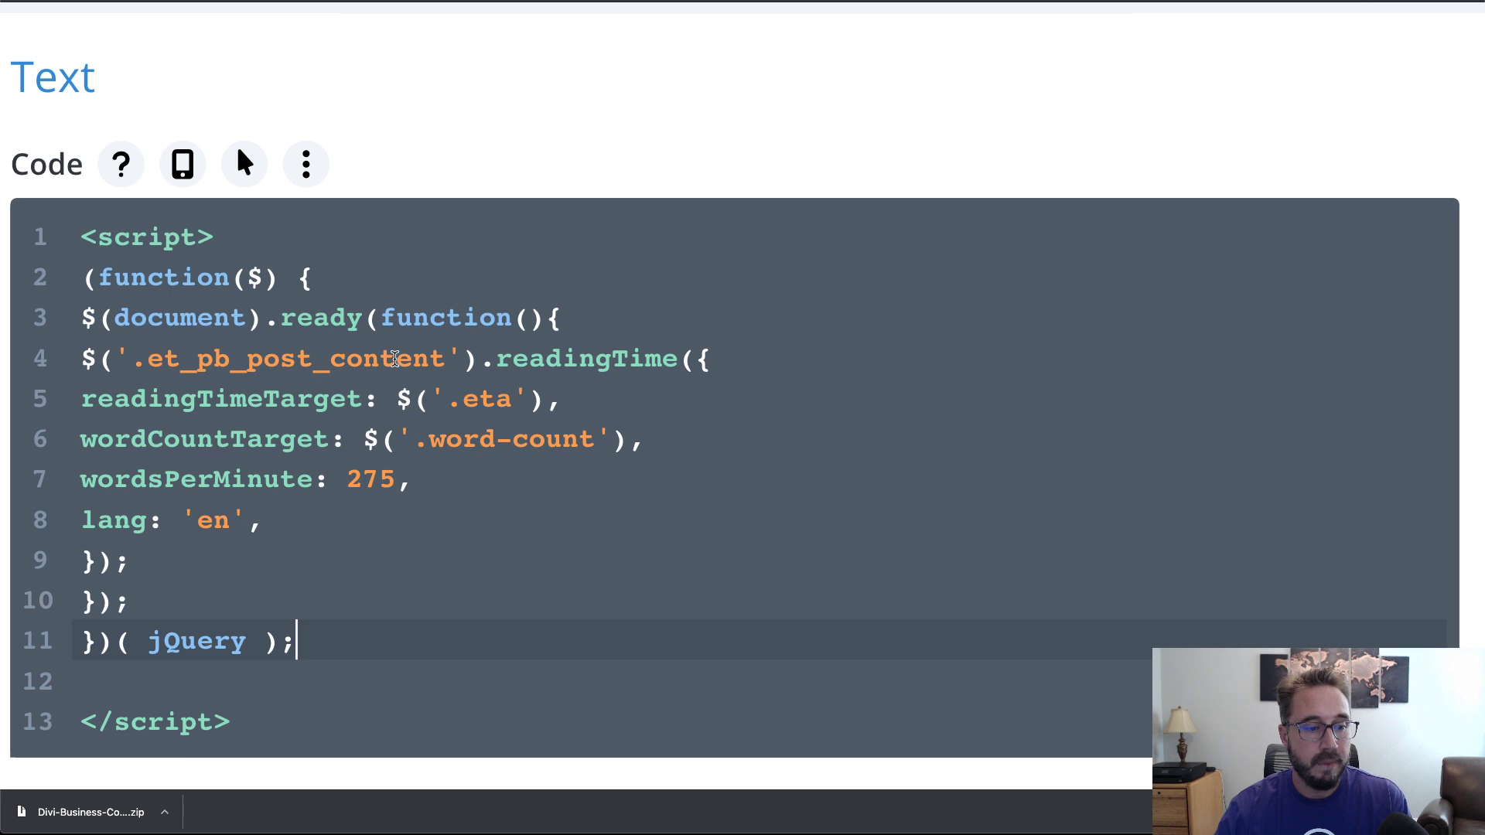
{"action": "left_click", "coordinate": [526, 678]}
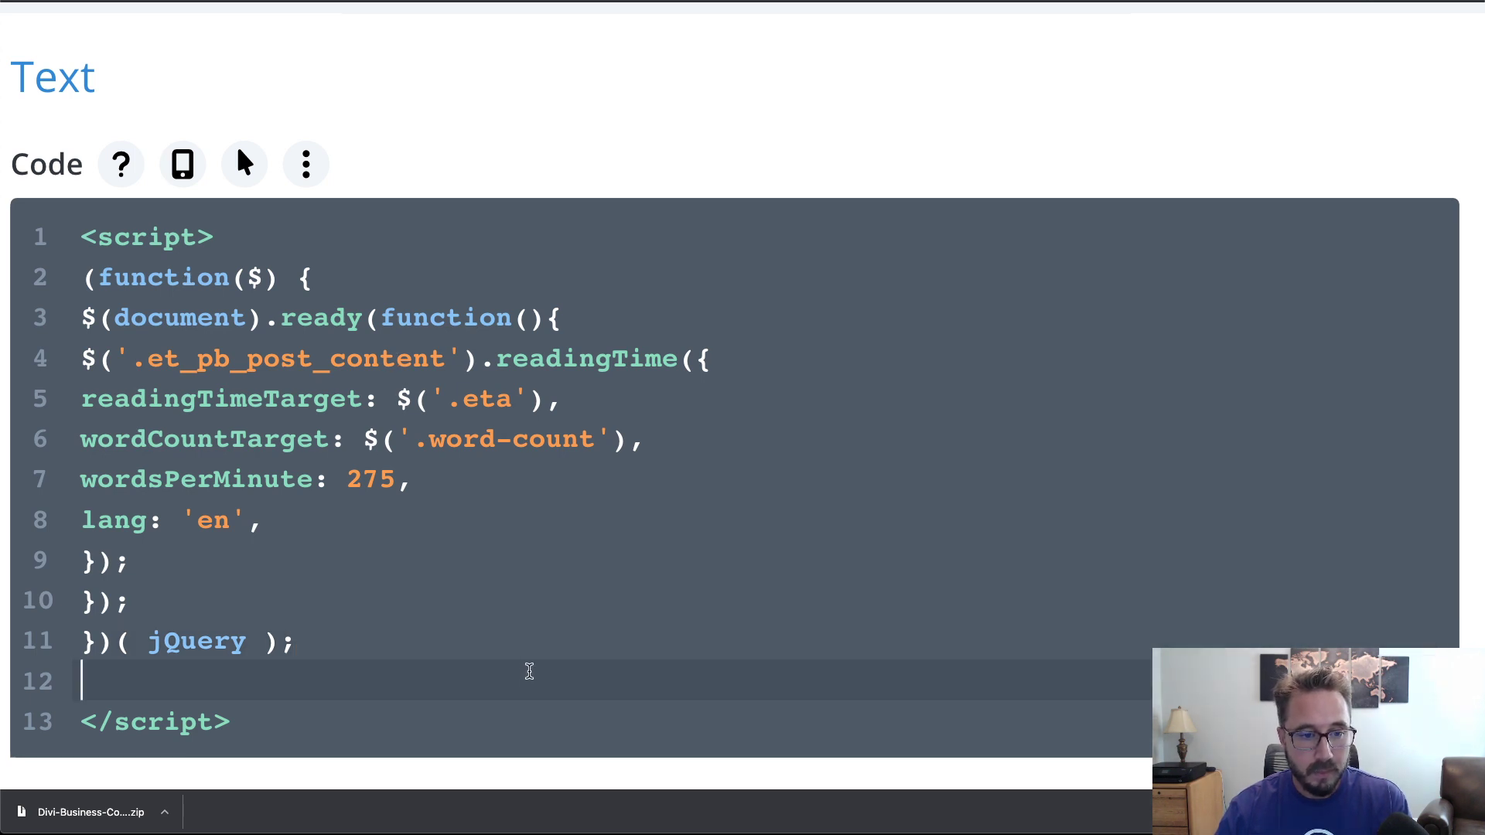
{"action": "left_click", "coordinate": [523, 640]}
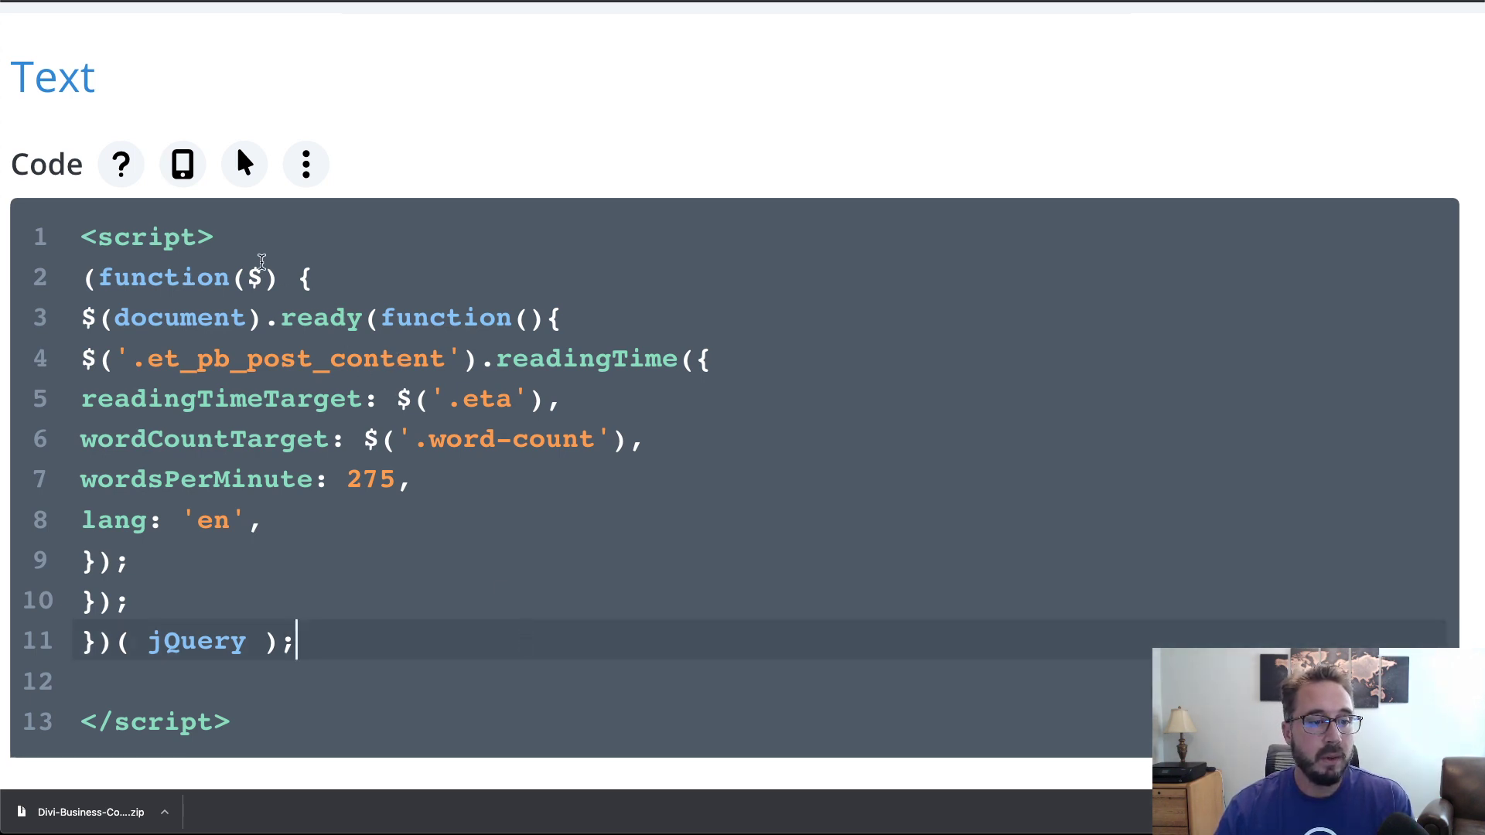
Step: Review the script's readingTime call and highlight its .et_pb_post_content selector
{"action": "left_click", "coordinate": [245, 239]}
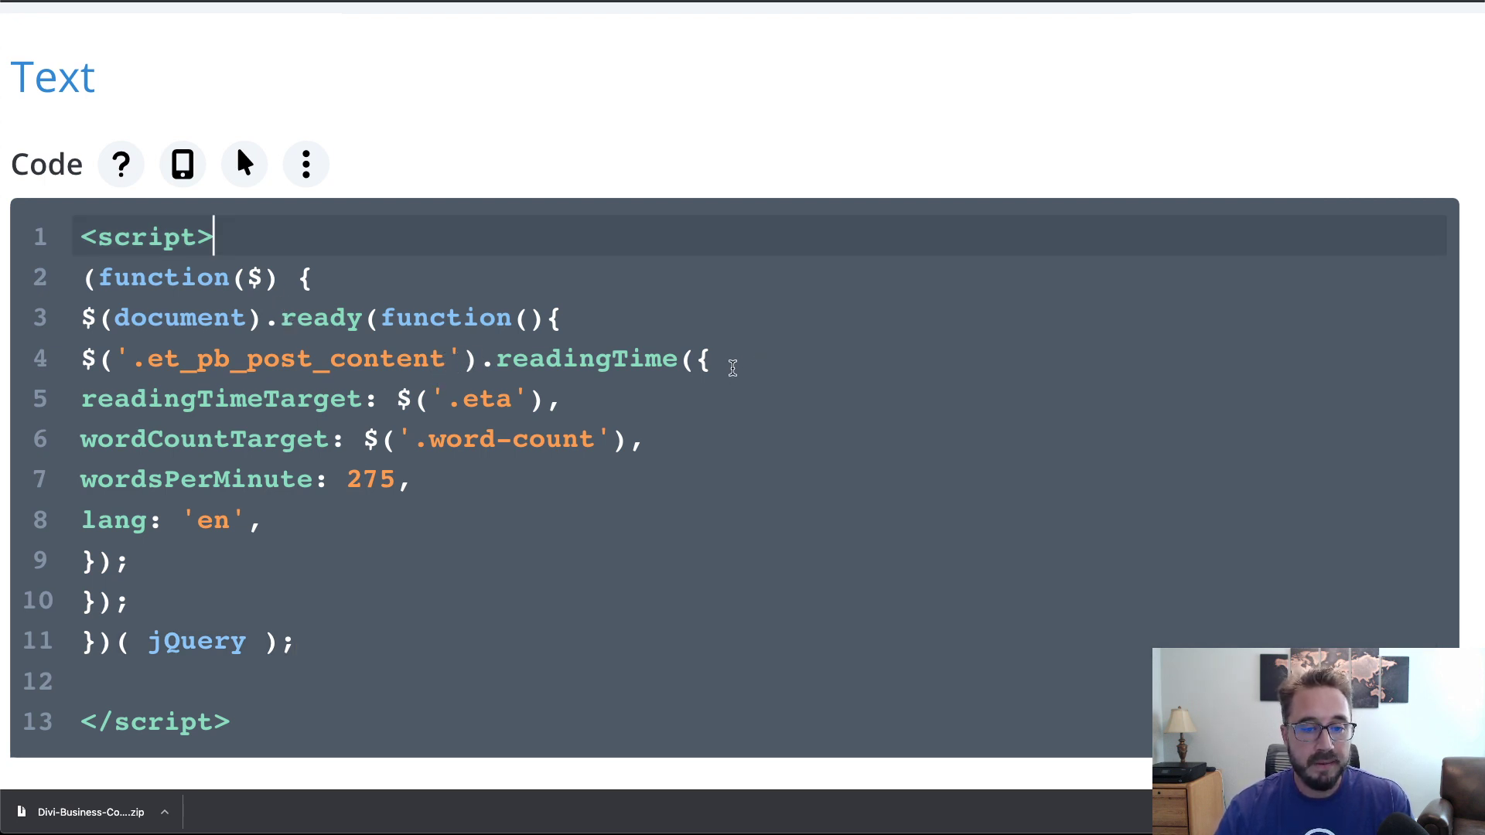
{"action": "left_click_drag", "start_coordinate": [724, 362], "coordinate": [67, 363]}
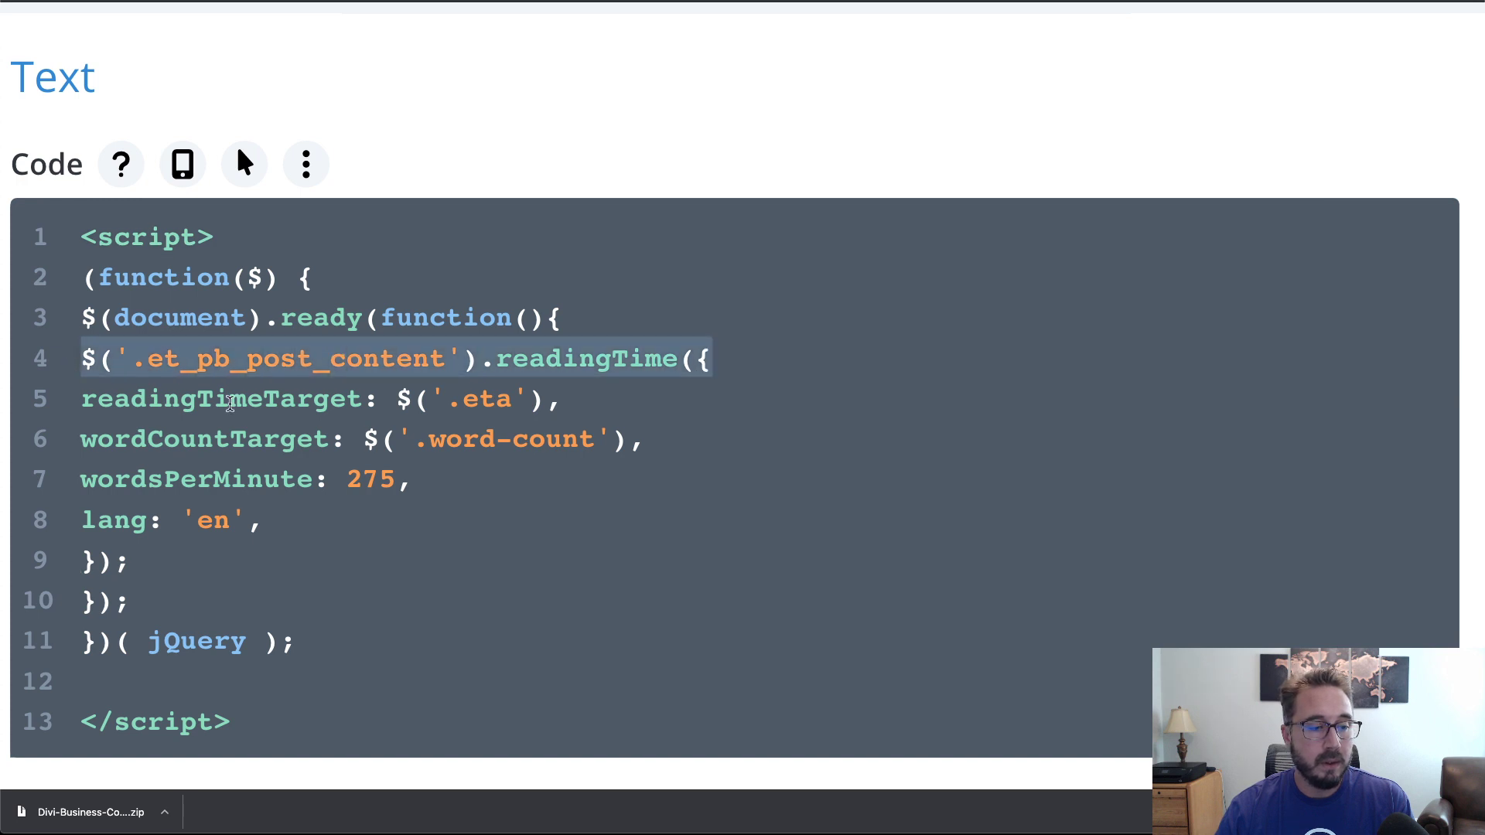
{"action": "left_click", "coordinate": [648, 549]}
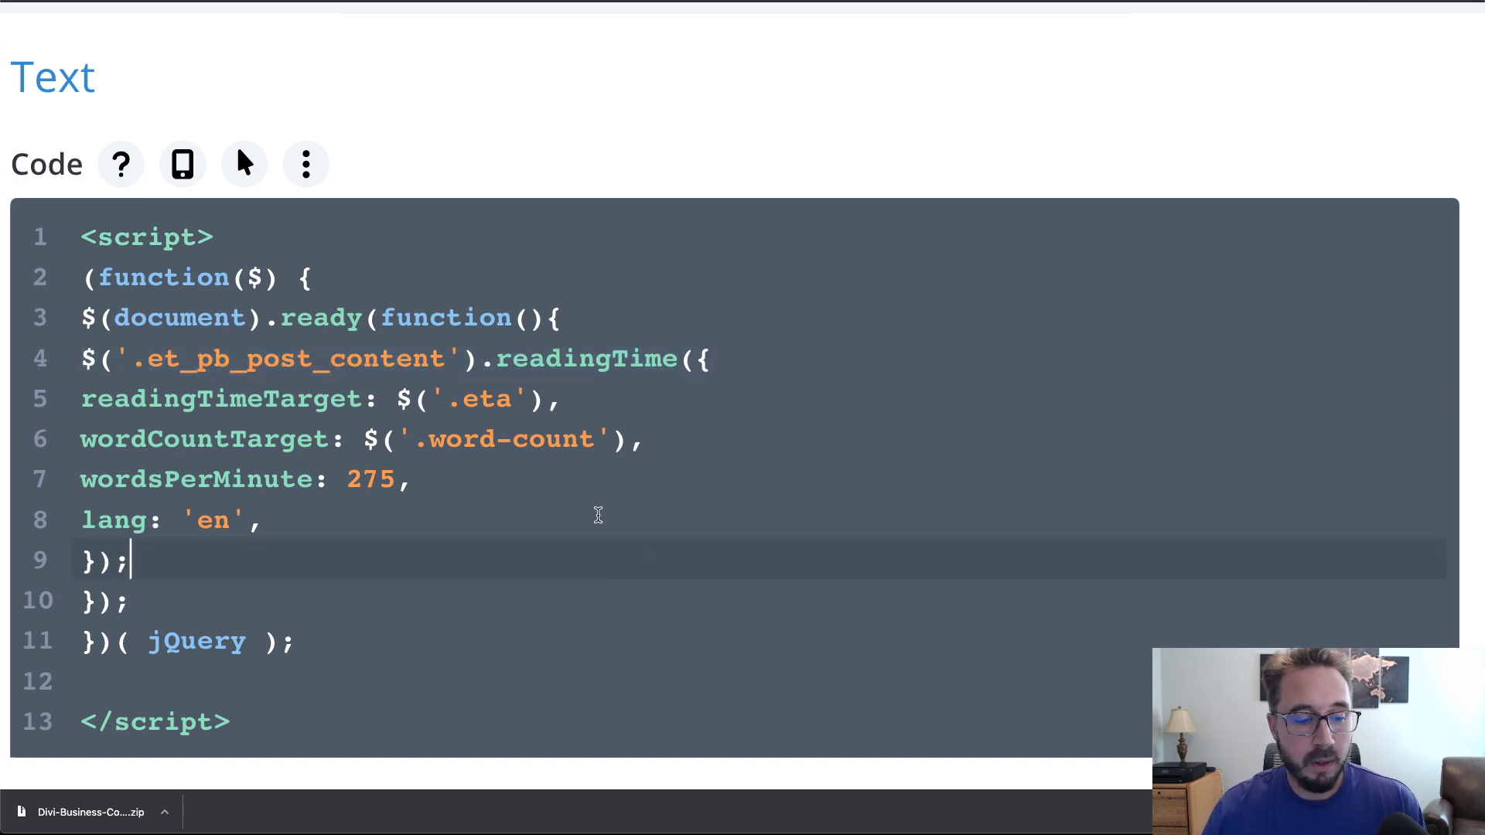
{"action": "left_click", "coordinate": [598, 514]}
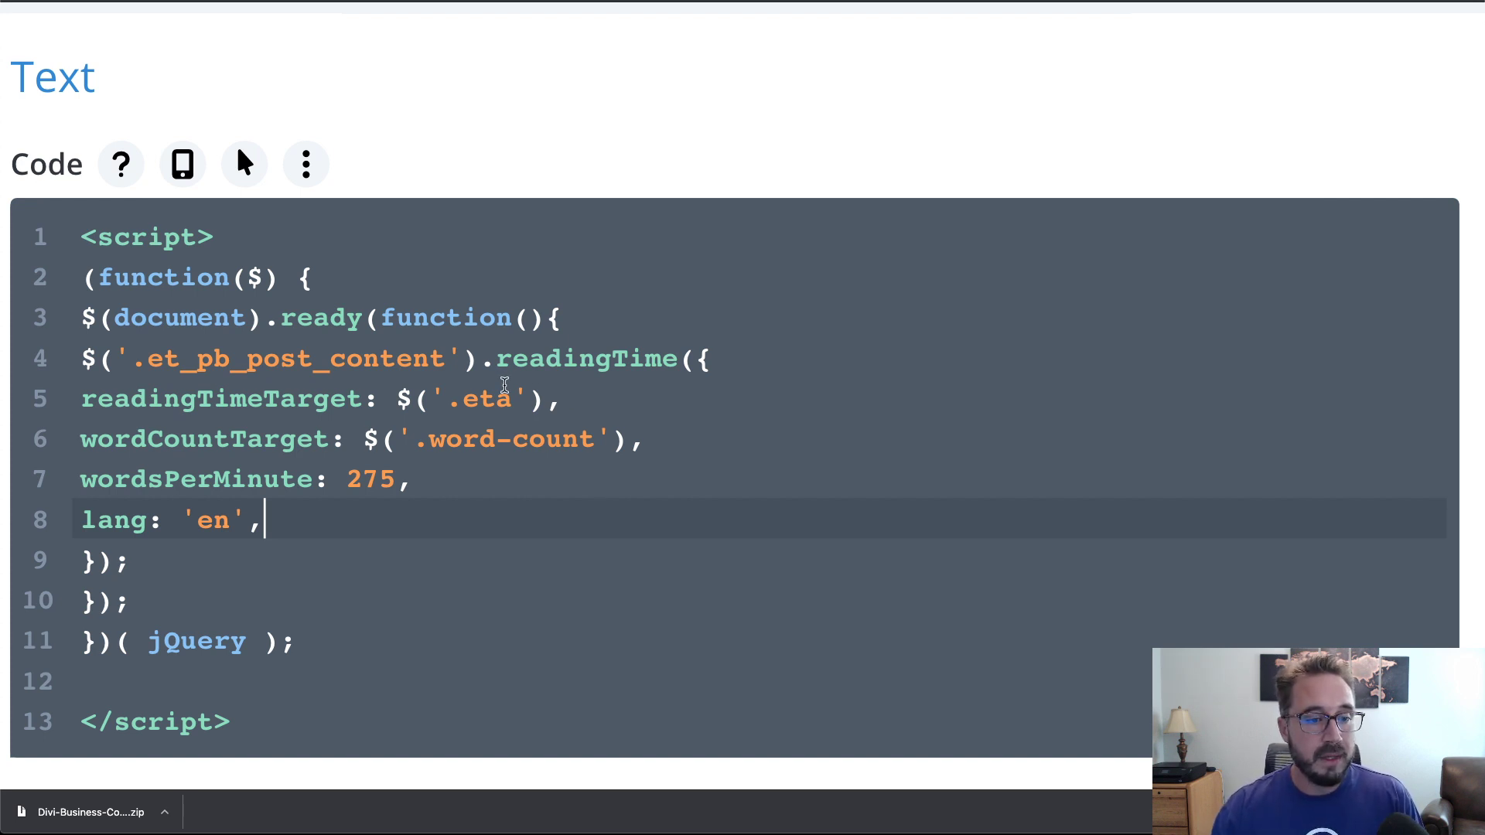
{"action": "left_click", "coordinate": [449, 361]}
{"action": "left_click_drag", "start_coordinate": [447, 361], "coordinate": [128, 358]}
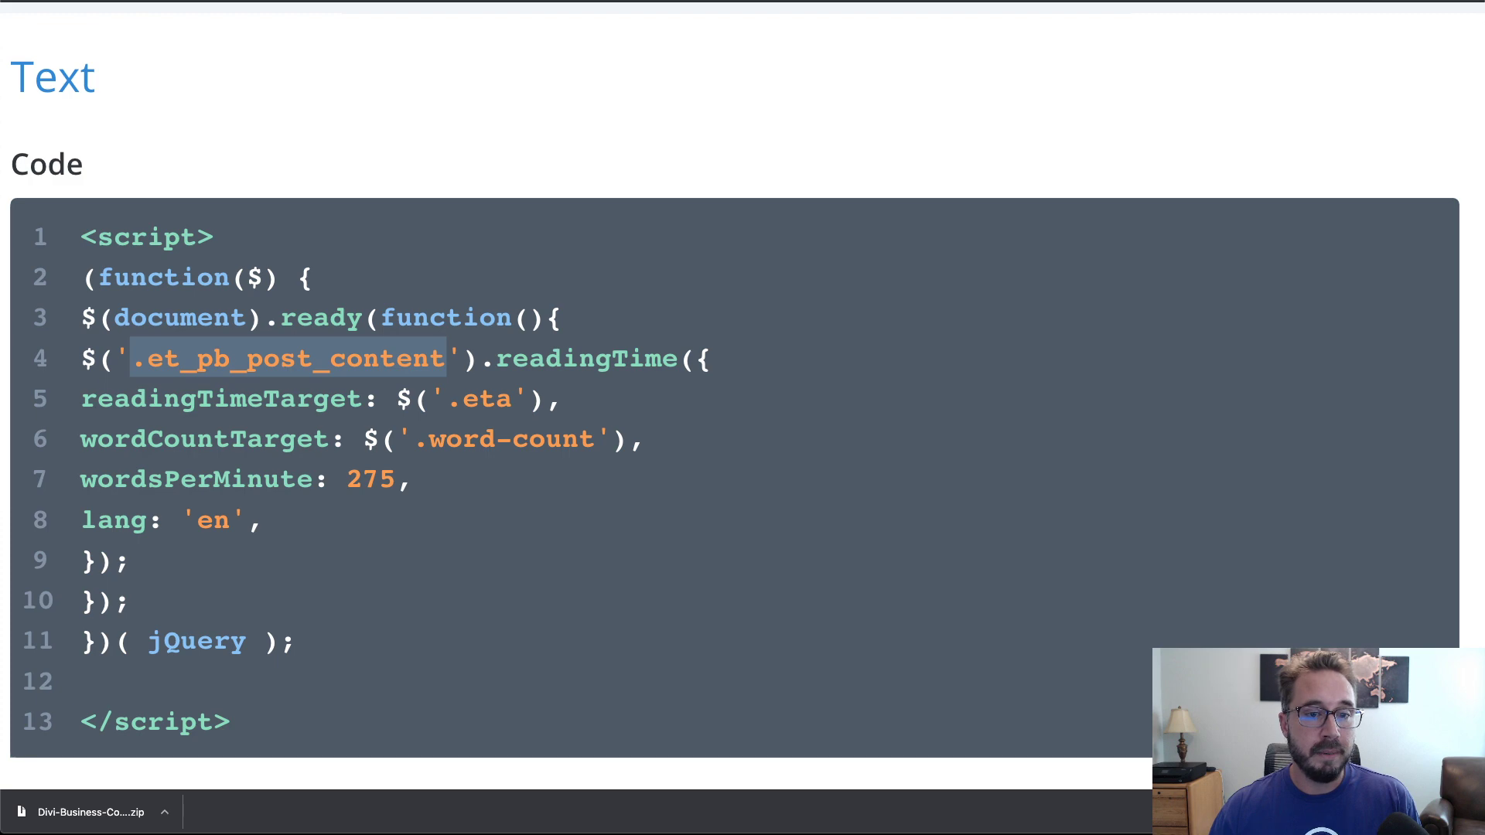
Step: Switch to the live post to examine the body text covered by the .et_pb_post_content selector, and return to the code
{"action": "key", "text": "ctrl+Tab"}
{"action": "scroll", "coordinate": [951, 302], "scroll_direction": "down", "scroll_amount": 3}
{"action": "scroll", "coordinate": [961, 309], "scroll_direction": "up", "scroll_amount": 4}
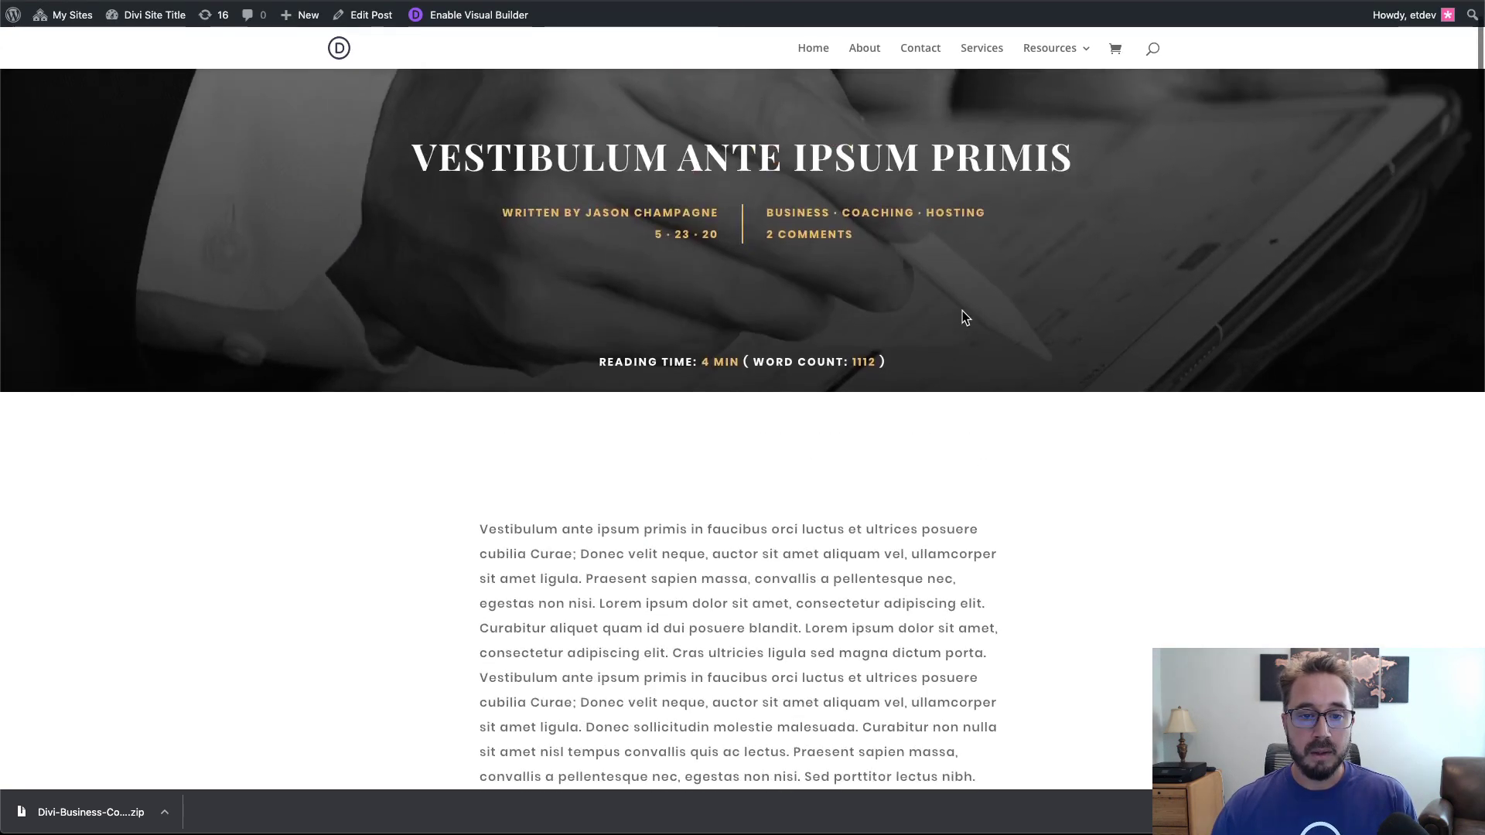
{"action": "scroll", "coordinate": [963, 315], "scroll_direction": "down", "scroll_amount": 4}
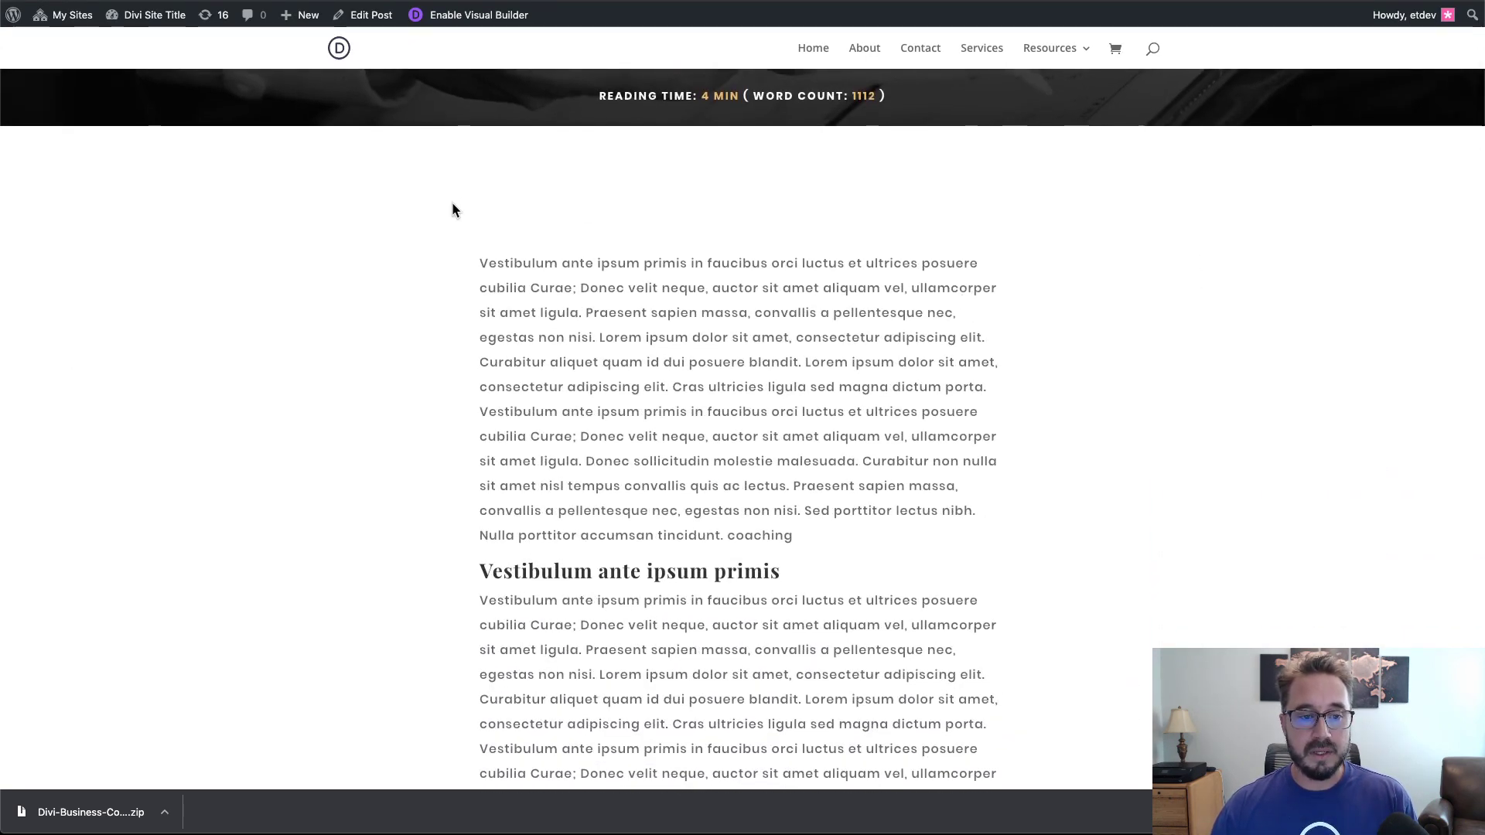
{"action": "left_click_drag", "start_coordinate": [479, 263], "coordinate": [1086, 456]}
{"action": "scroll", "coordinate": [951, 480], "scroll_direction": "down", "scroll_amount": 2}
{"action": "scroll", "coordinate": [952, 480], "scroll_direction": "down", "scroll_amount": 8}
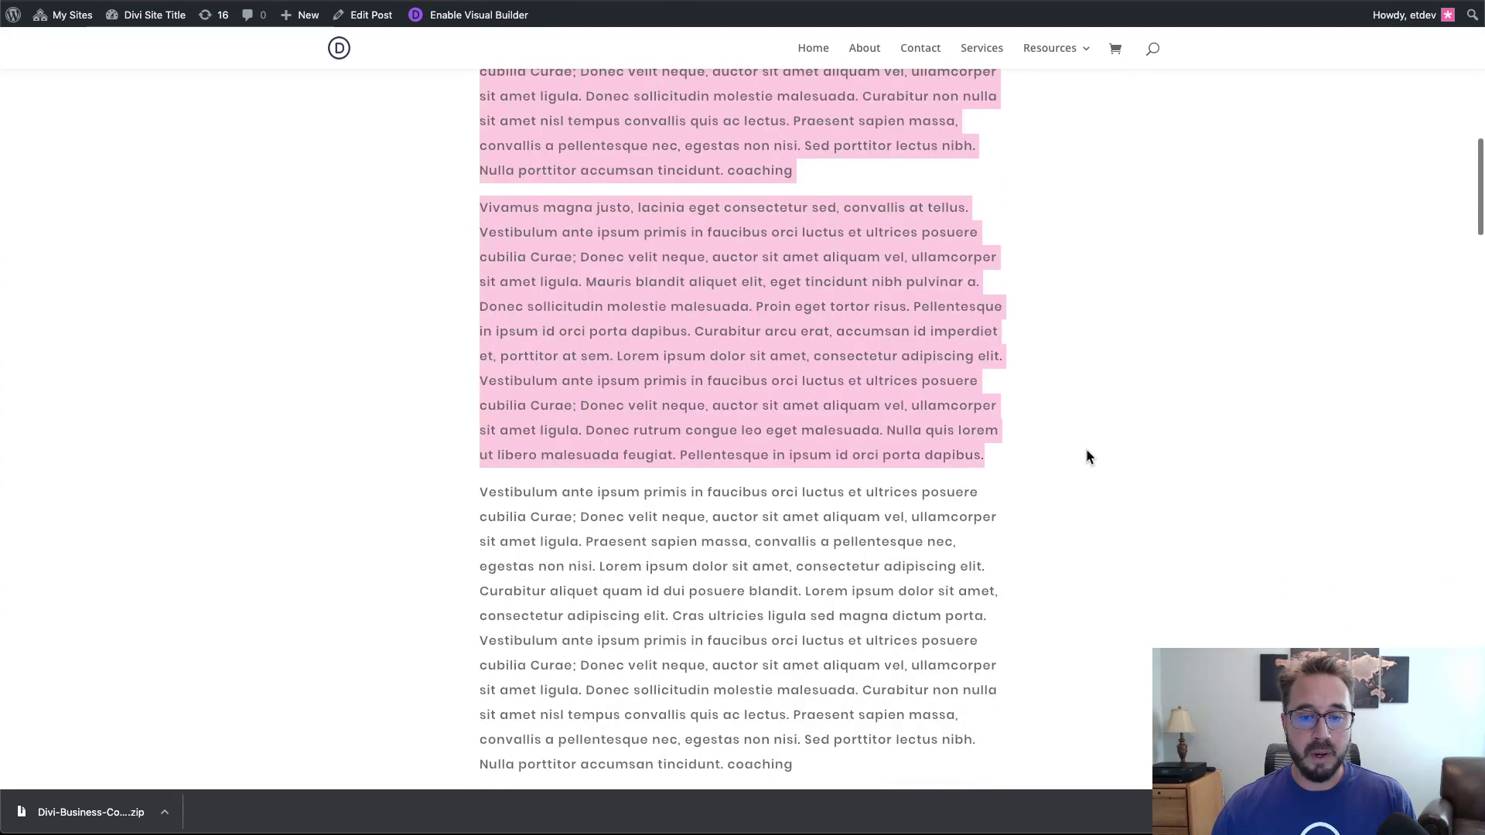
{"action": "left_click", "coordinate": [1086, 455]}
{"action": "scroll", "coordinate": [1075, 448], "scroll_direction": "up", "scroll_amount": 8}
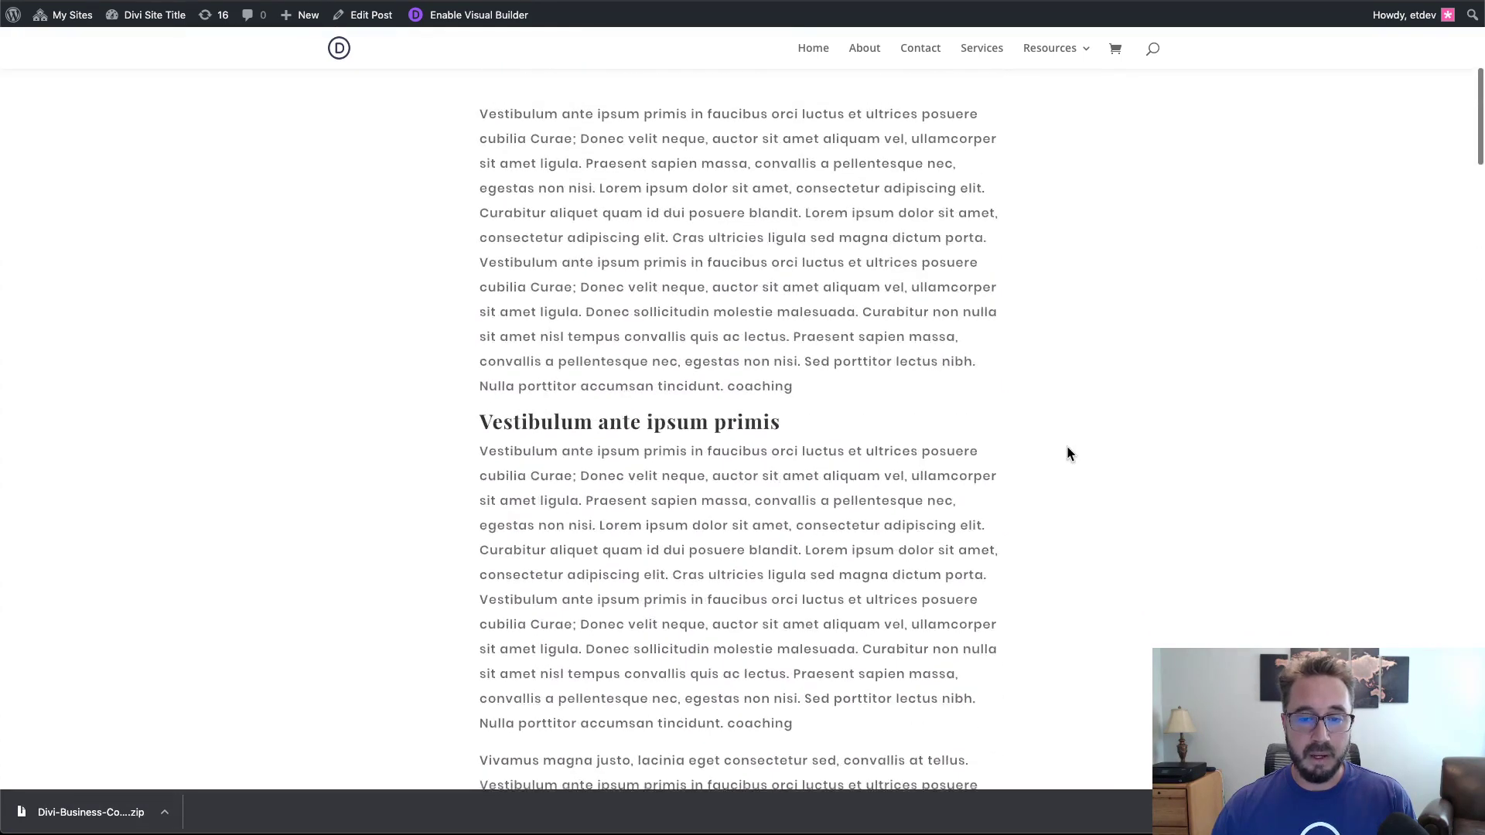
{"action": "scroll", "coordinate": [1067, 453], "scroll_direction": "up", "scroll_amount": 3}
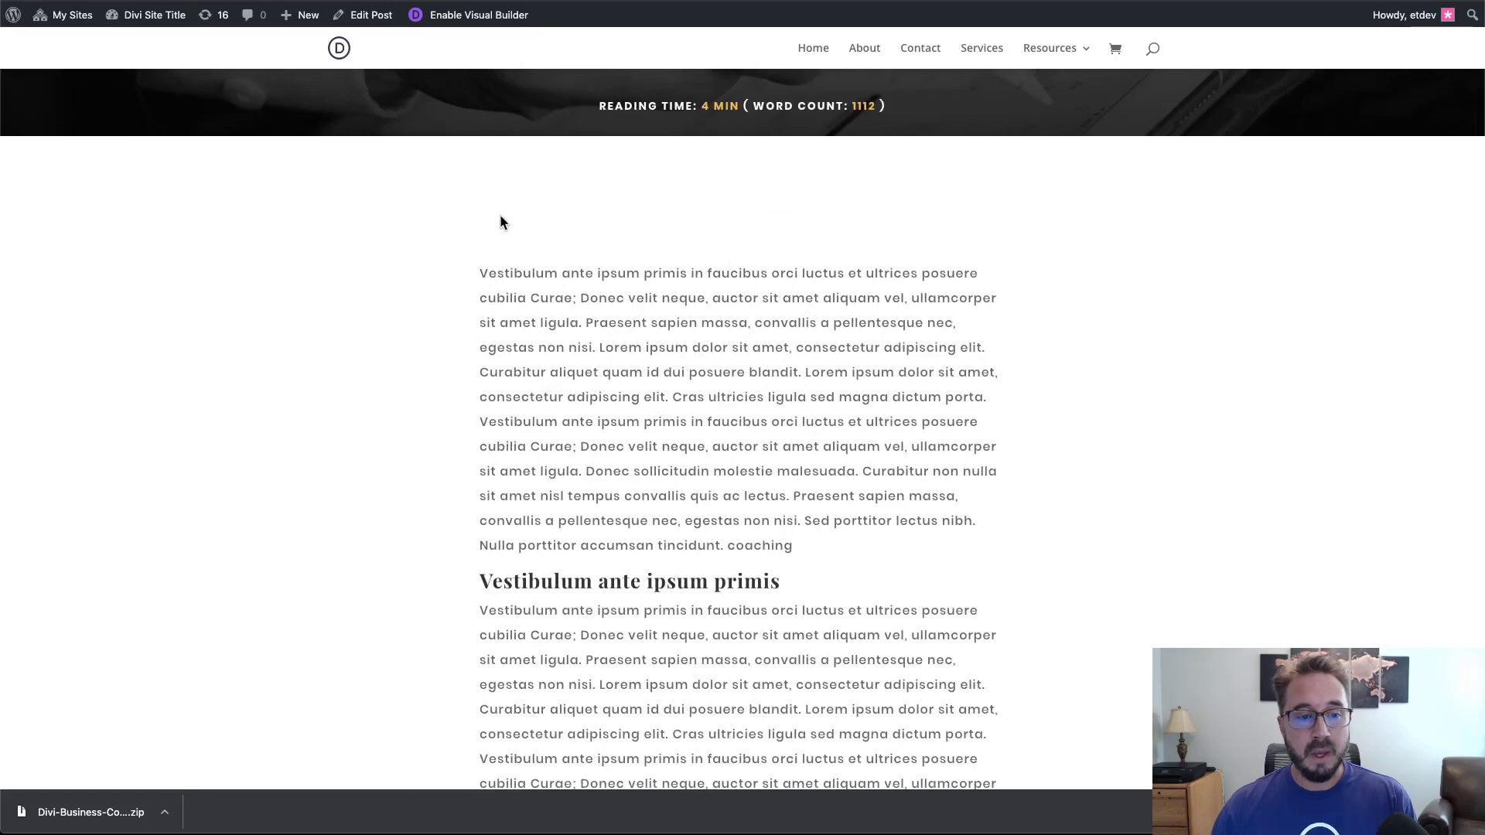
{"action": "left_click_drag", "start_coordinate": [501, 232], "coordinate": [1147, 629]}
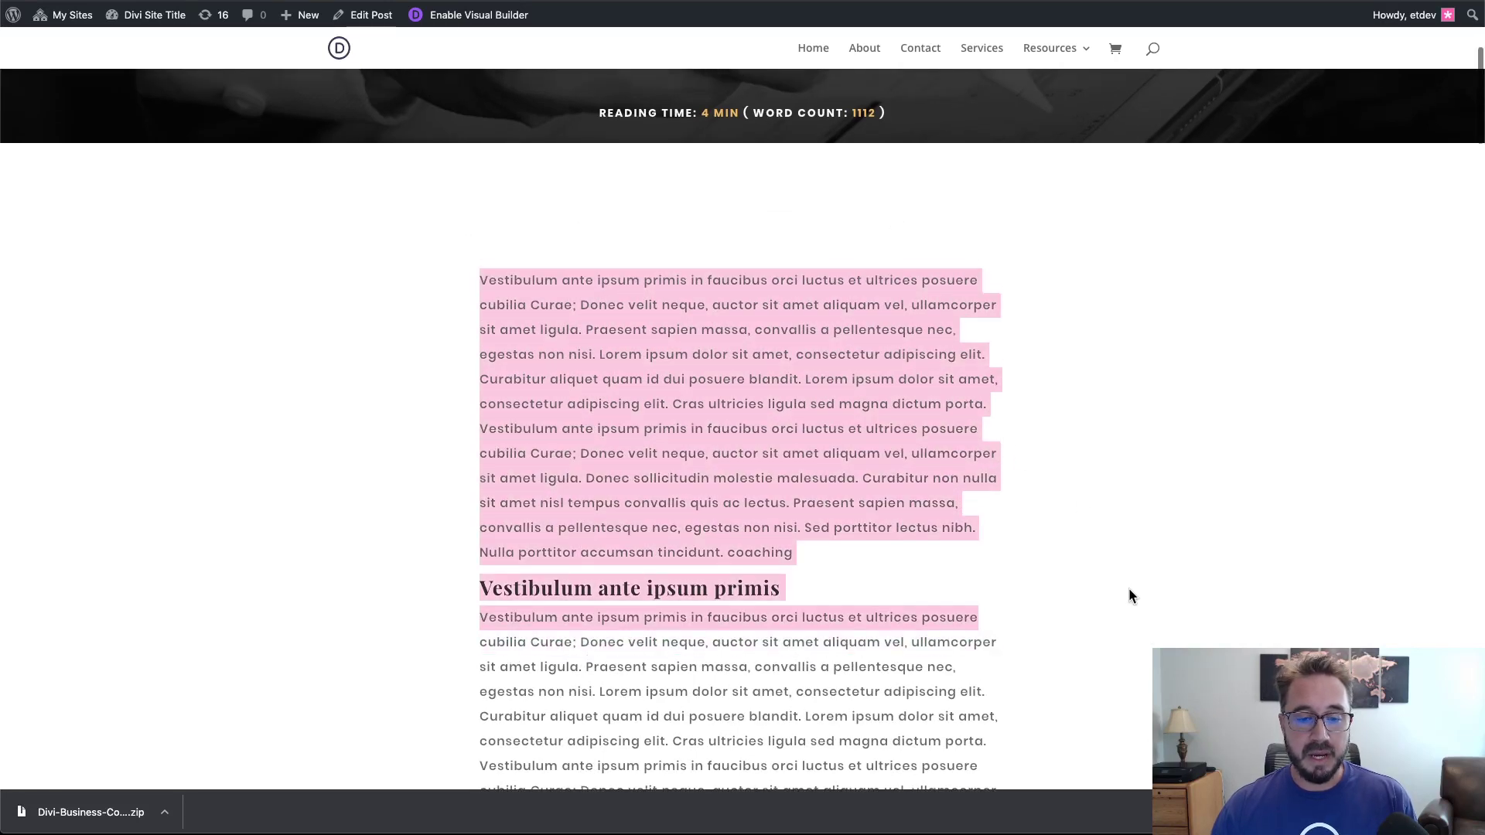
{"action": "left_click", "coordinate": [1122, 573]}
{"action": "scroll", "coordinate": [1100, 504], "scroll_direction": "up", "scroll_amount": 3}
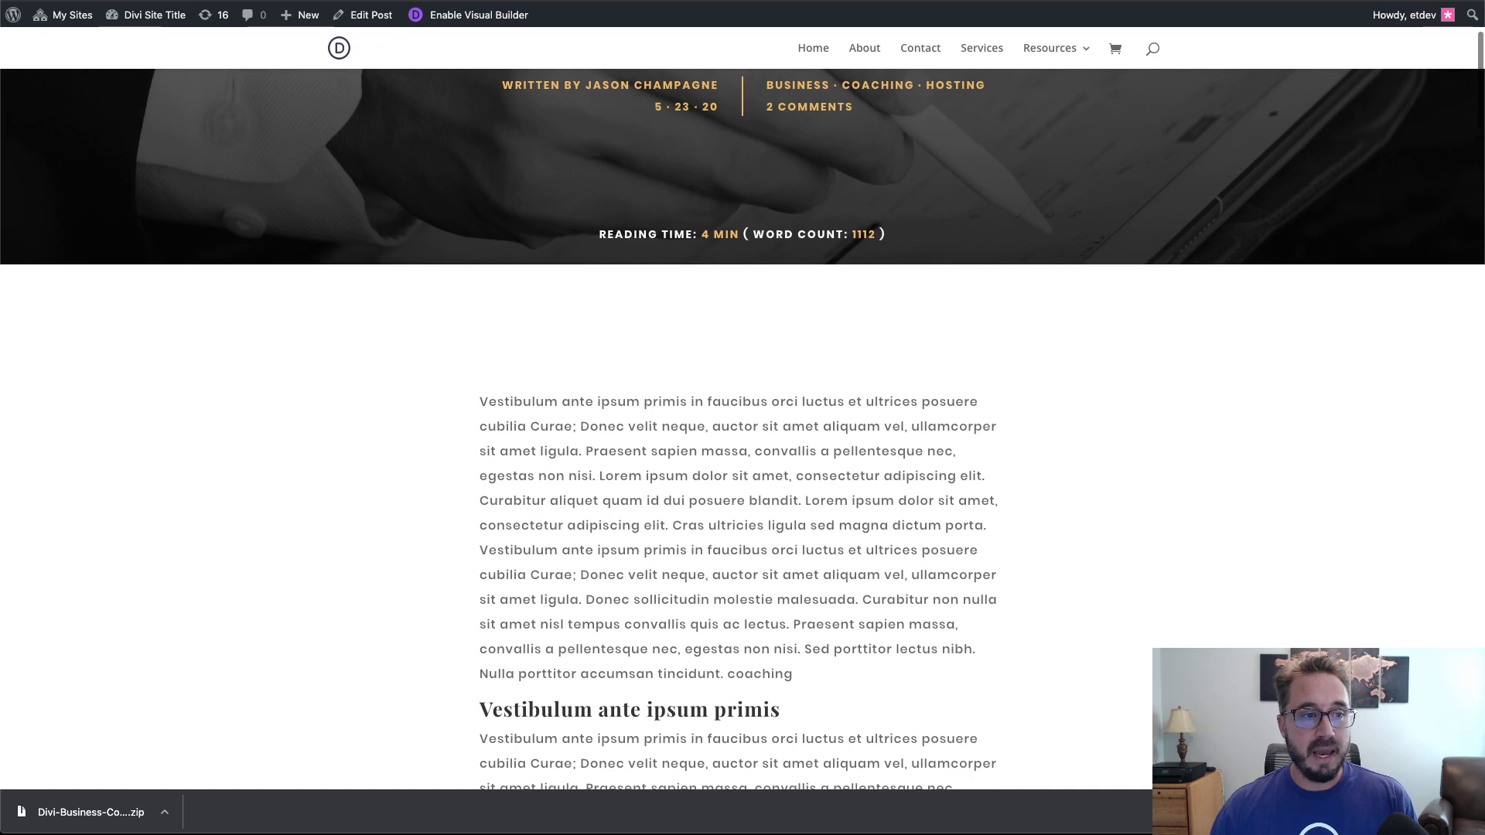
{"action": "key", "text": "ctrl+Tab"}
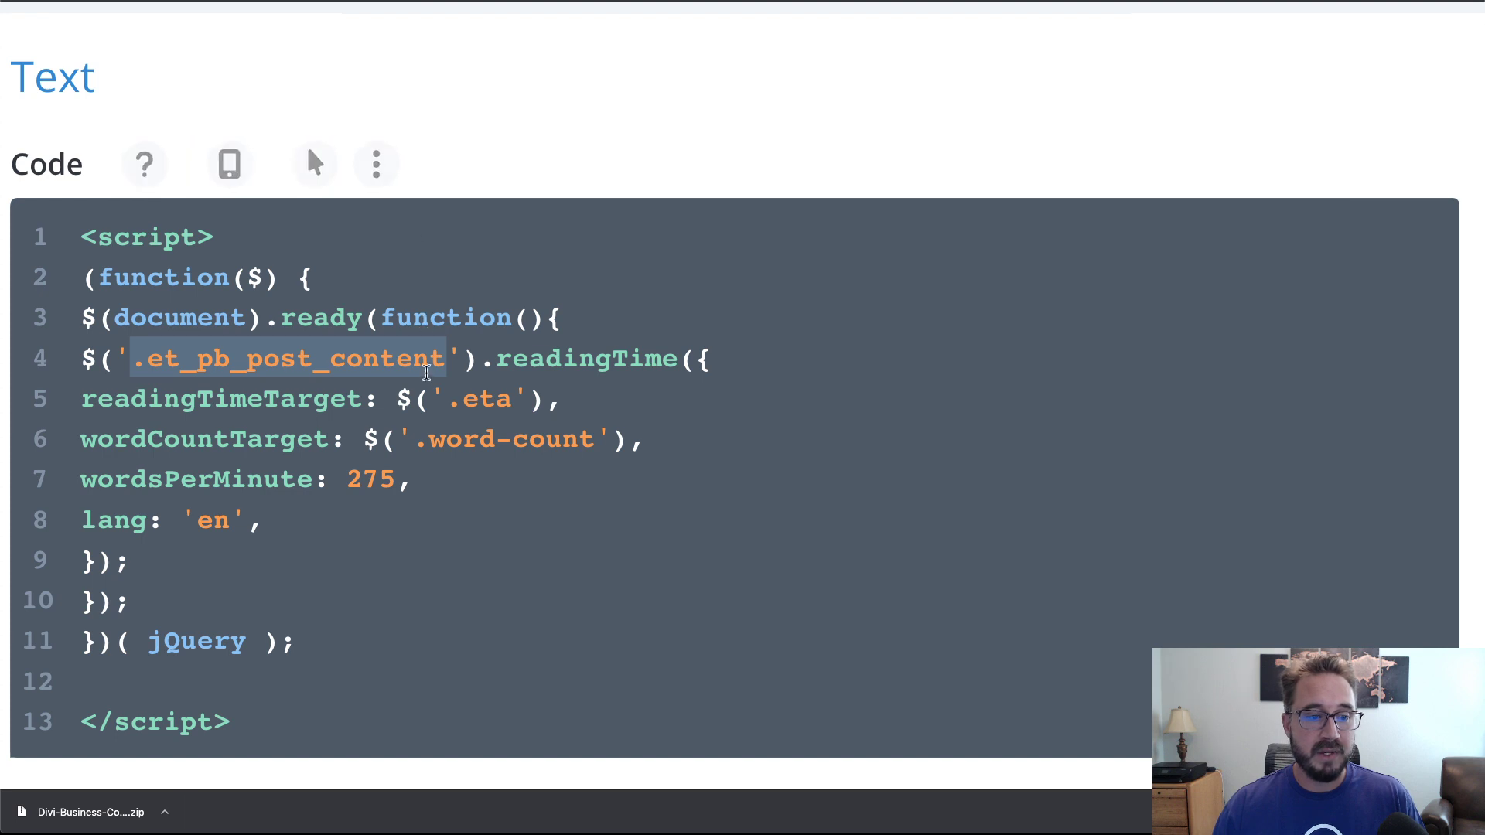
{"action": "left_click", "coordinate": [430, 365]}
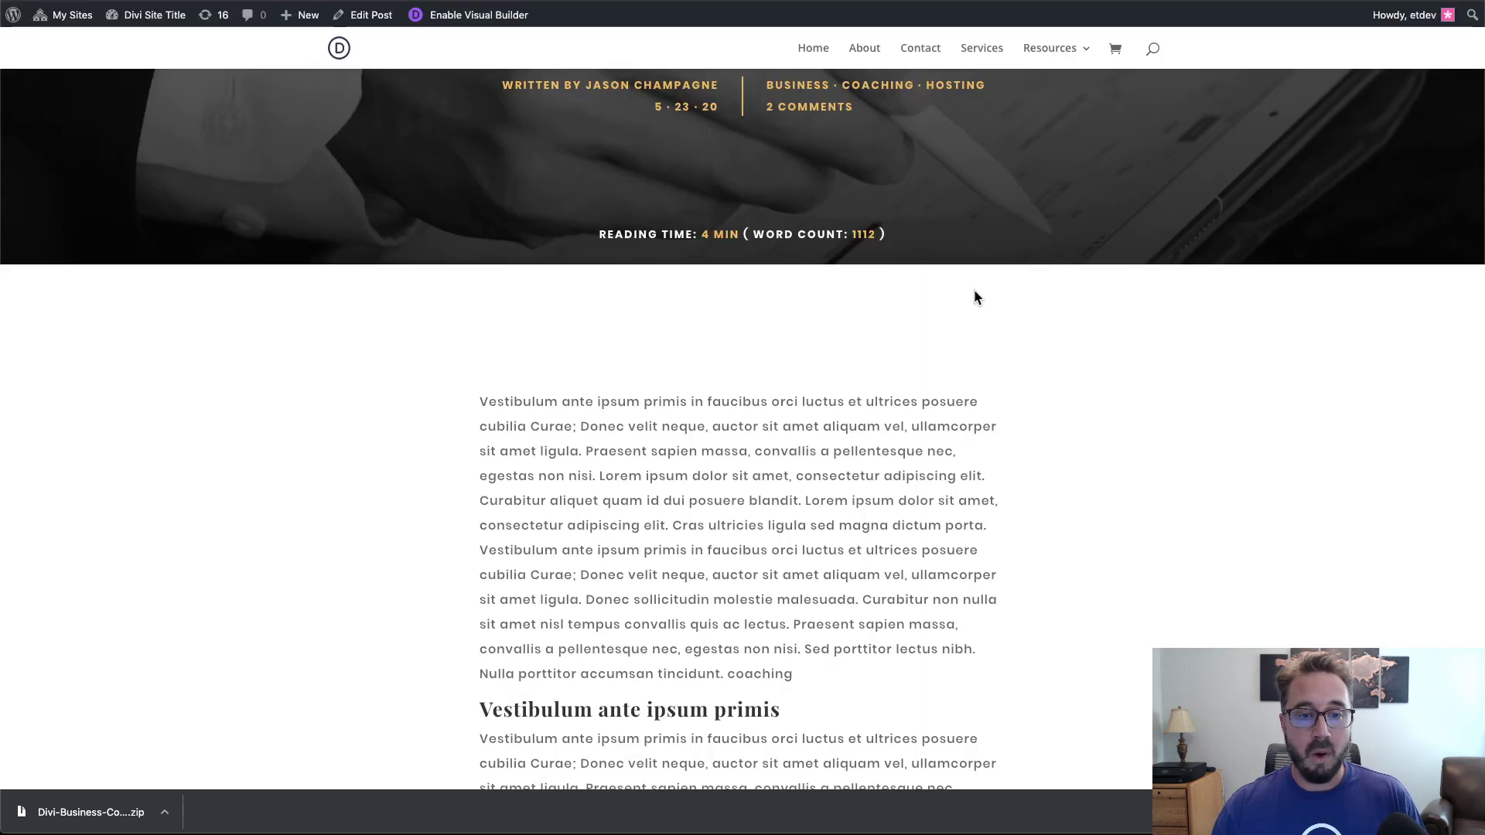
Step: Examine the live post's title and the end of its body to compare them with the counted content, and return to the code
{"action": "scroll", "coordinate": [973, 289], "scroll_direction": "up", "scroll_amount": 5}
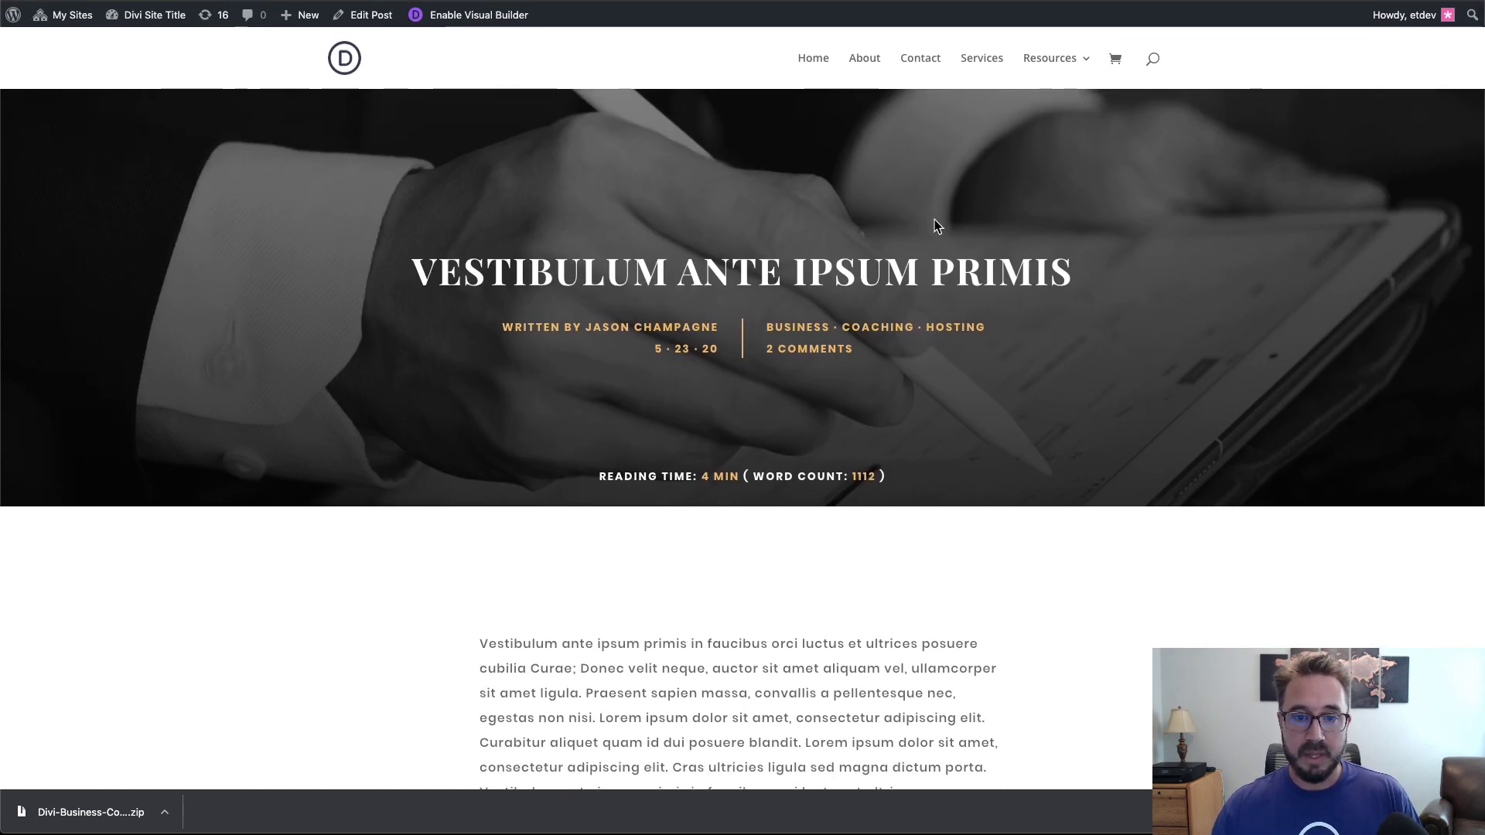
{"action": "scroll", "coordinate": [939, 220], "scroll_direction": "down", "scroll_amount": 2}
{"action": "scroll", "coordinate": [940, 218], "scroll_direction": "up", "scroll_amount": 2}
{"action": "left_click_drag", "start_coordinate": [1134, 291], "coordinate": [438, 277]}
{"action": "scroll", "coordinate": [866, 348], "scroll_direction": "down", "scroll_amount": 15}
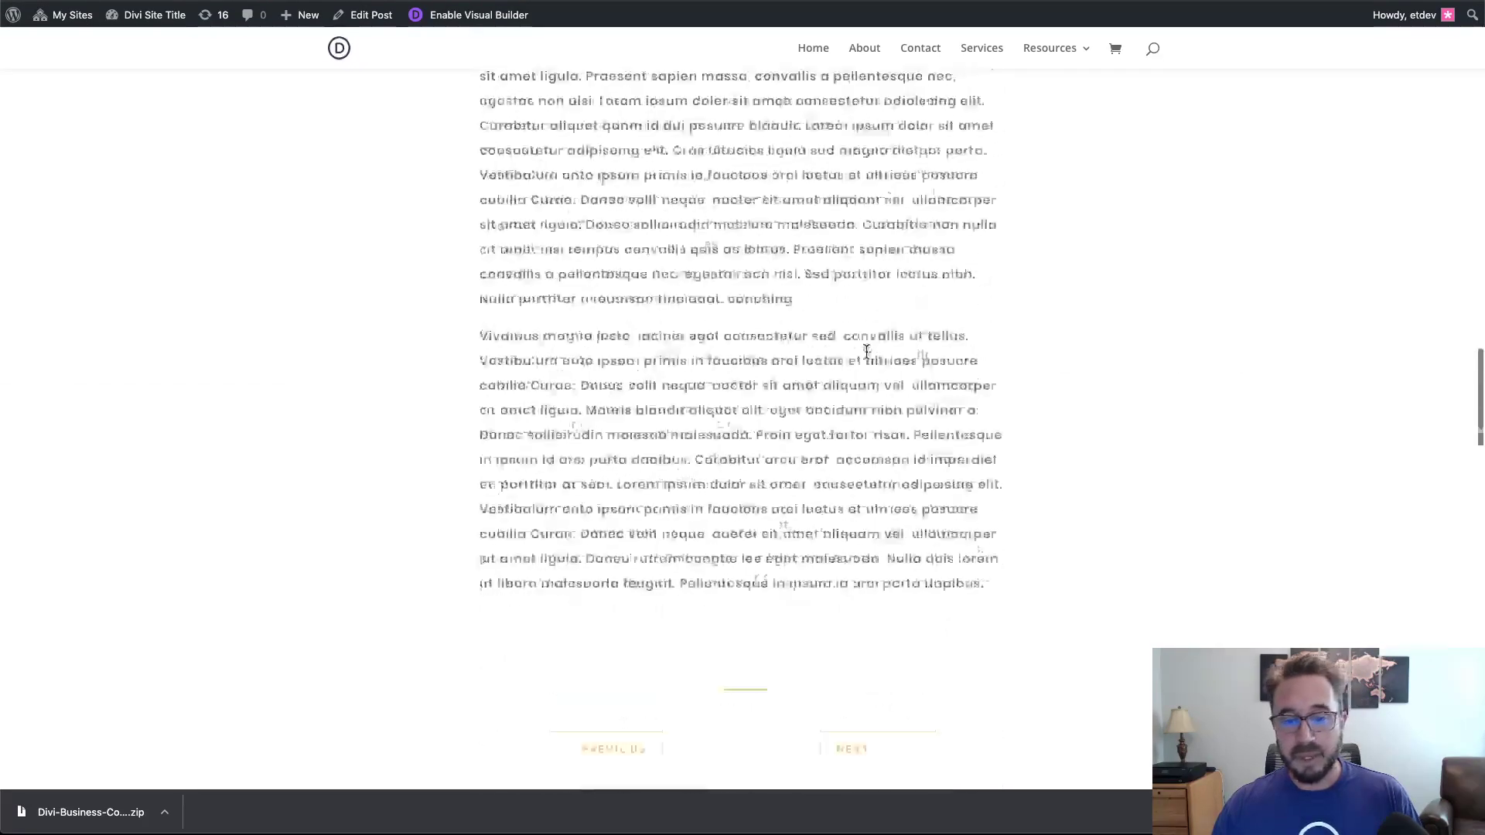
{"action": "scroll", "coordinate": [868, 358], "scroll_direction": "up", "scroll_amount": 15}
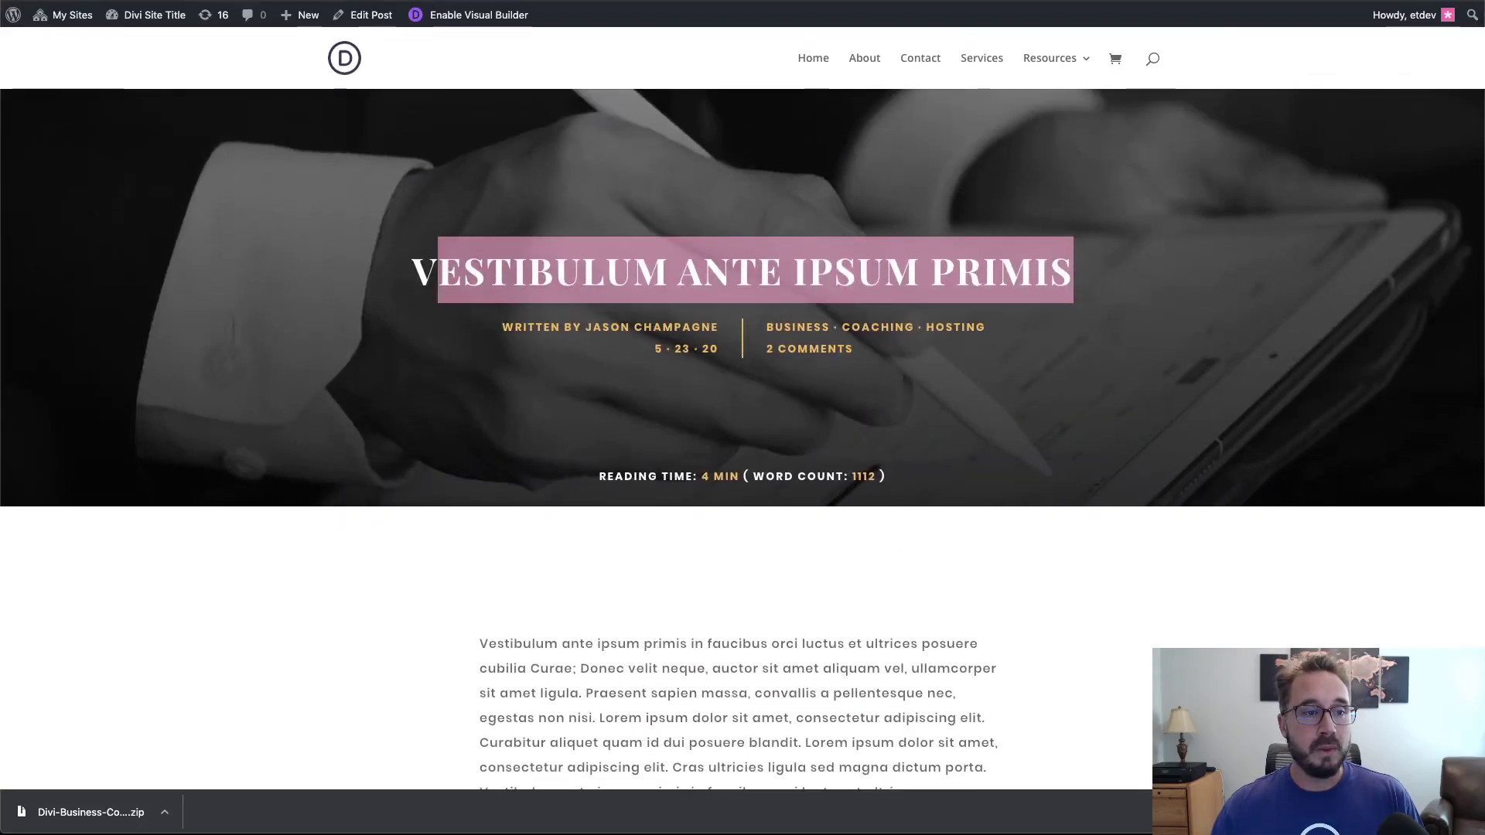
{"action": "key", "text": "ctrl+Tab"}
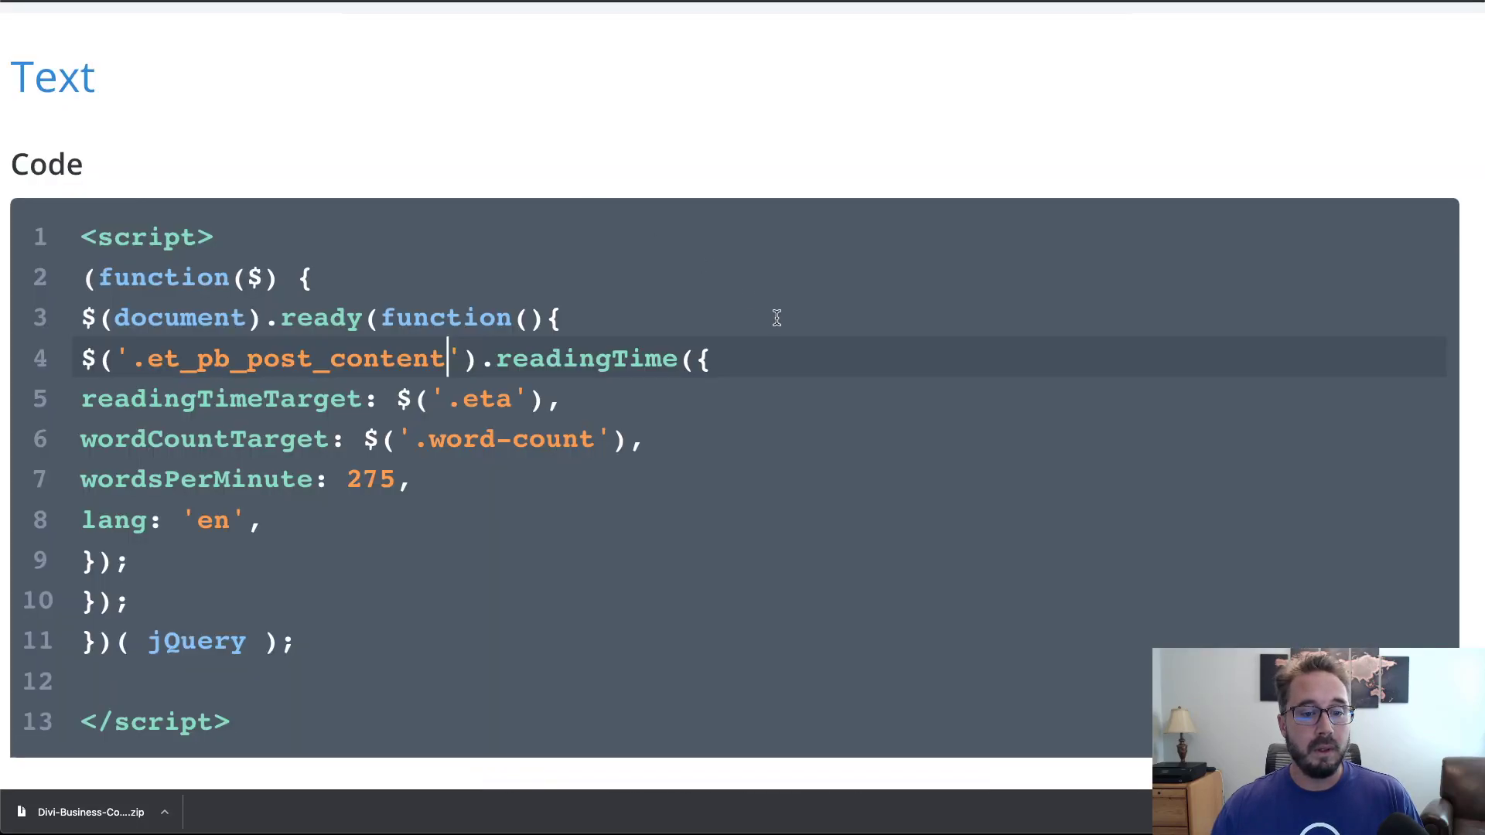
Step: Review the .et_pb_post_content selector and the readingTimeTarget line with its .eta class in the script
{"action": "left_click", "coordinate": [785, 367]}
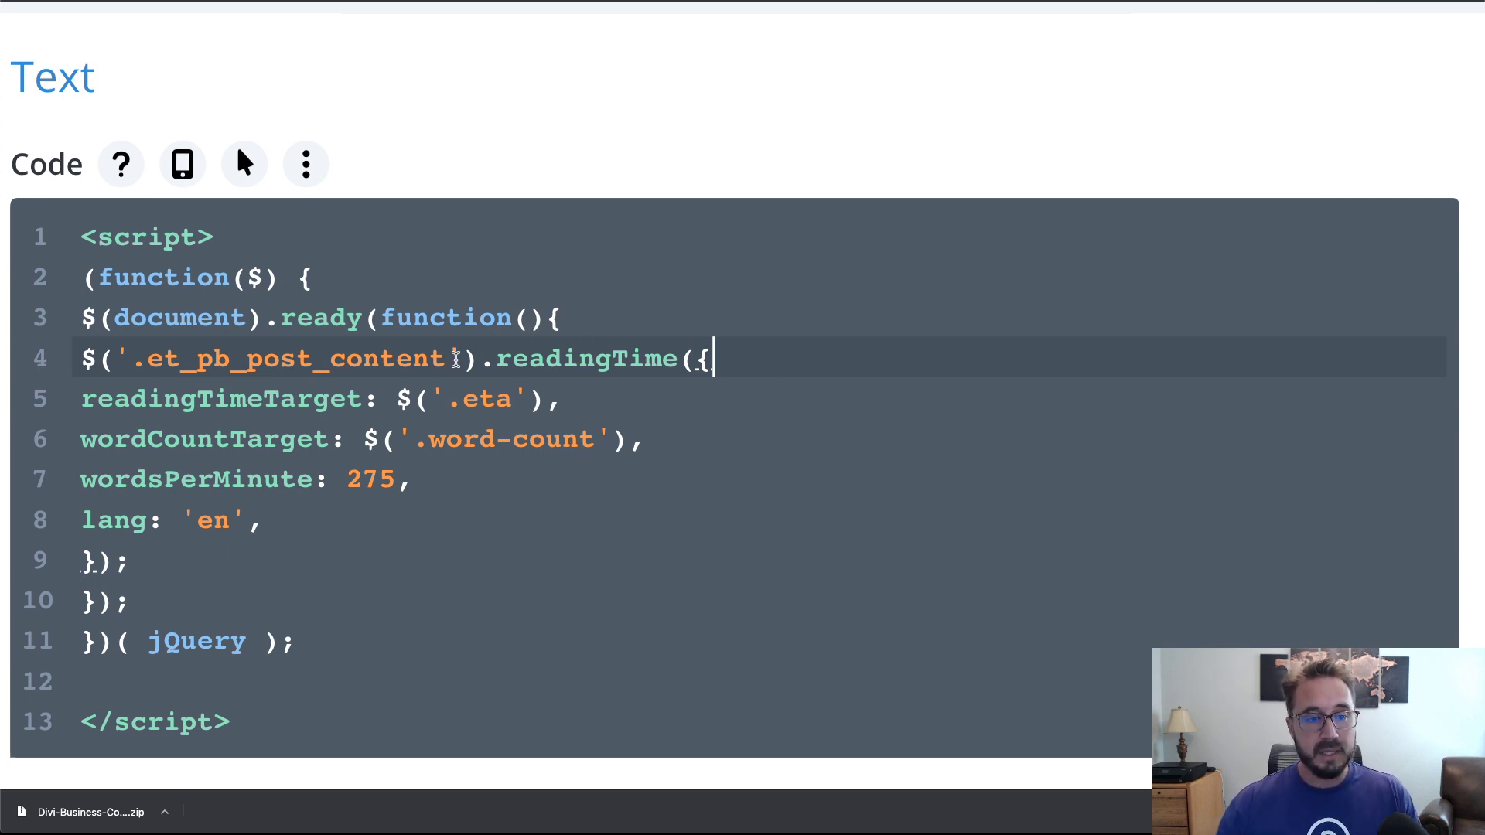
{"action": "left_click_drag", "start_coordinate": [456, 360], "coordinate": [126, 356]}
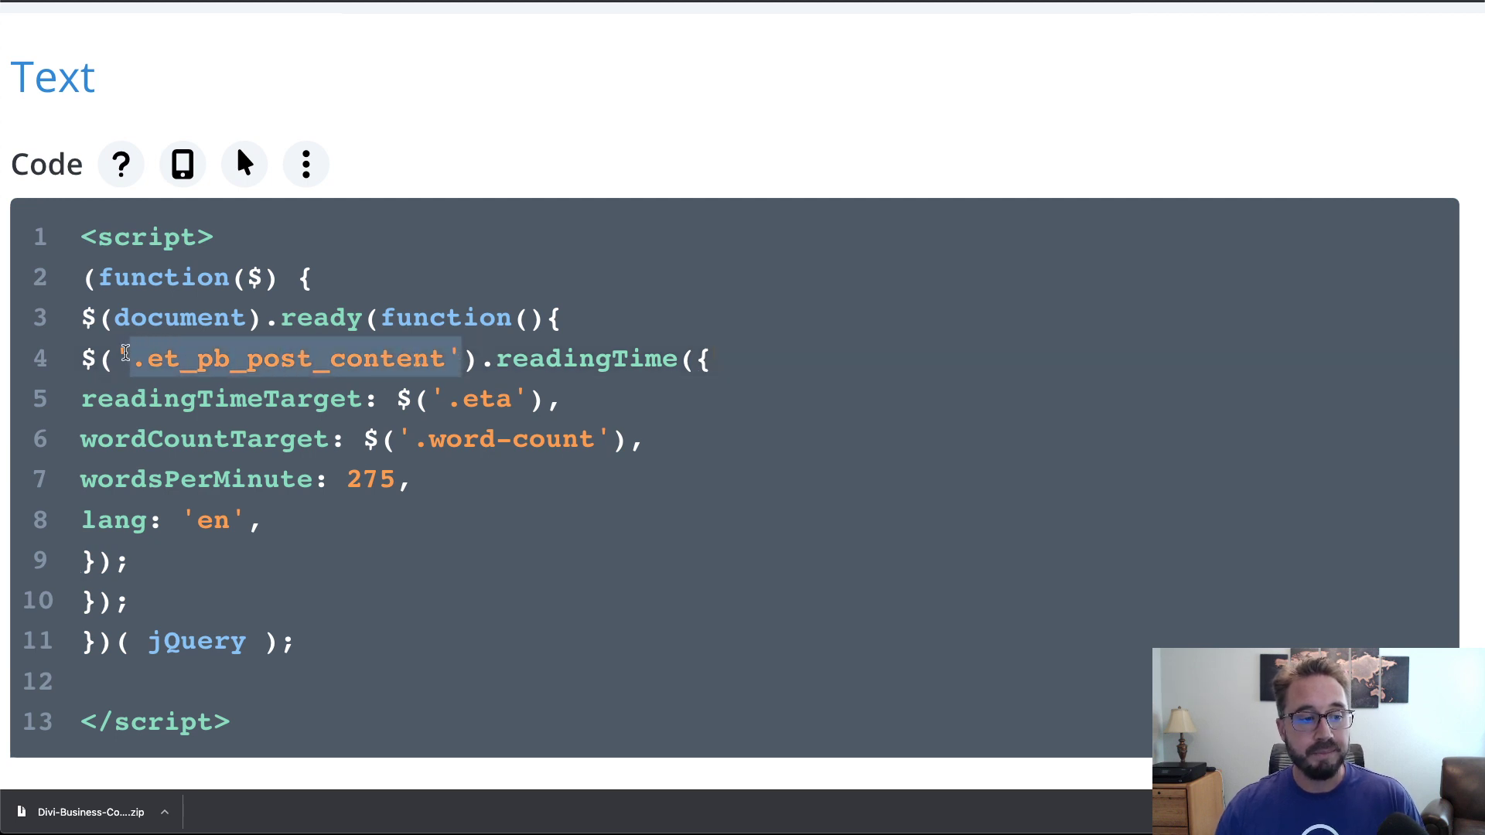
{"action": "left_click", "coordinate": [580, 404]}
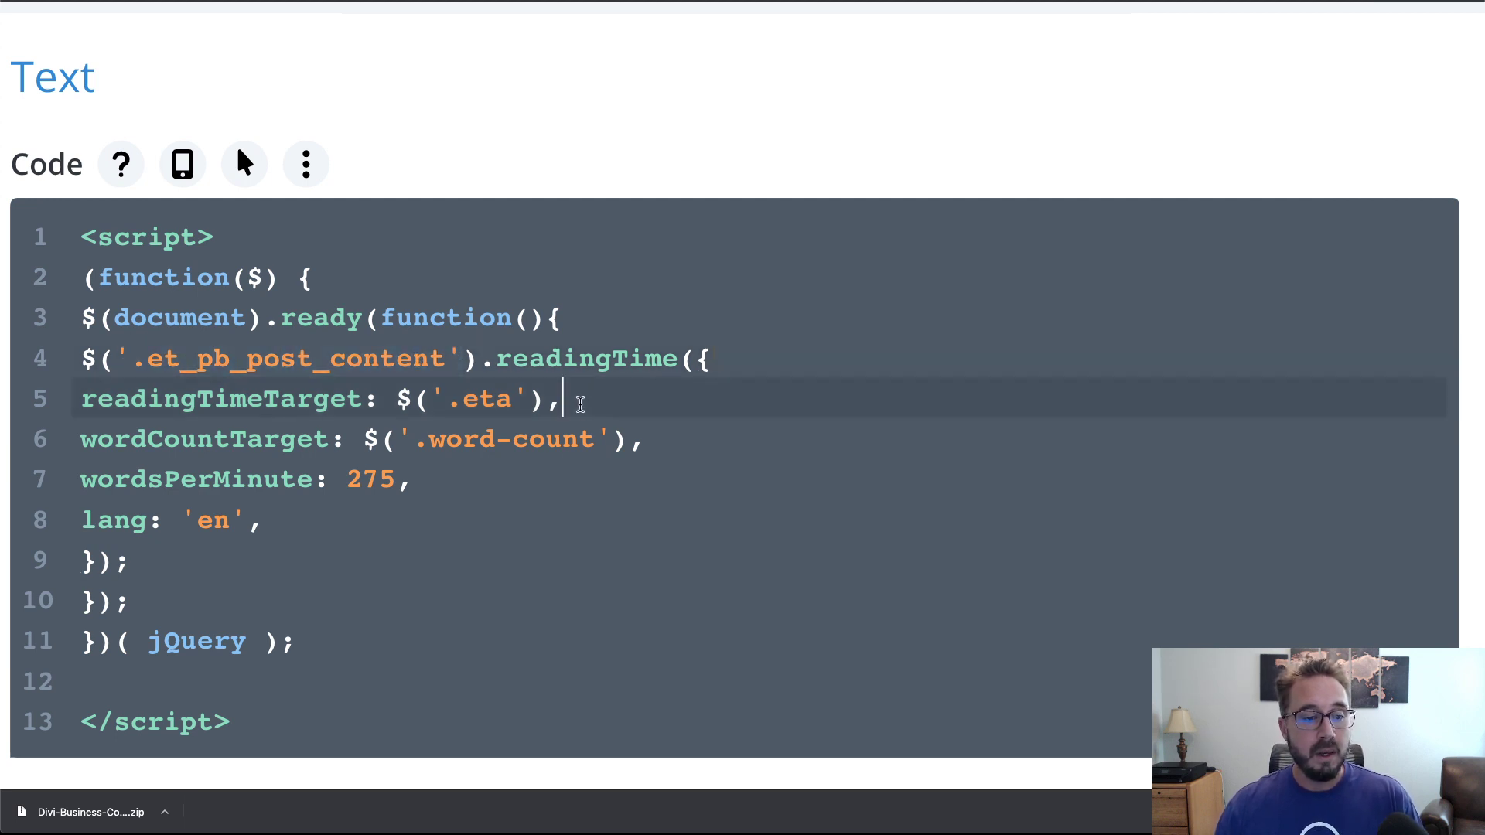
{"action": "left_click_drag", "start_coordinate": [580, 404], "coordinate": [70, 396]}
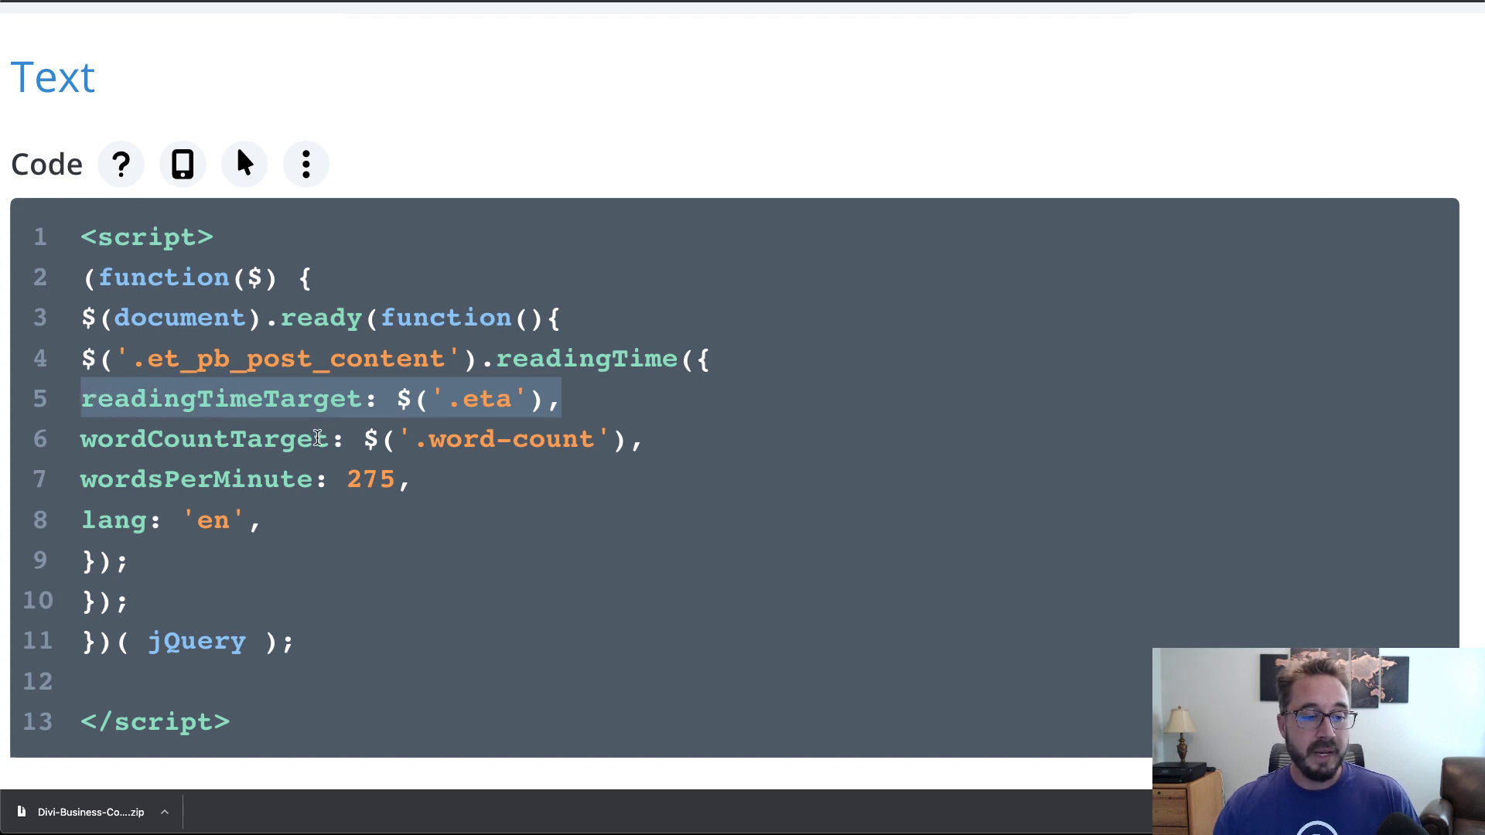
{"action": "left_click", "coordinate": [491, 400]}
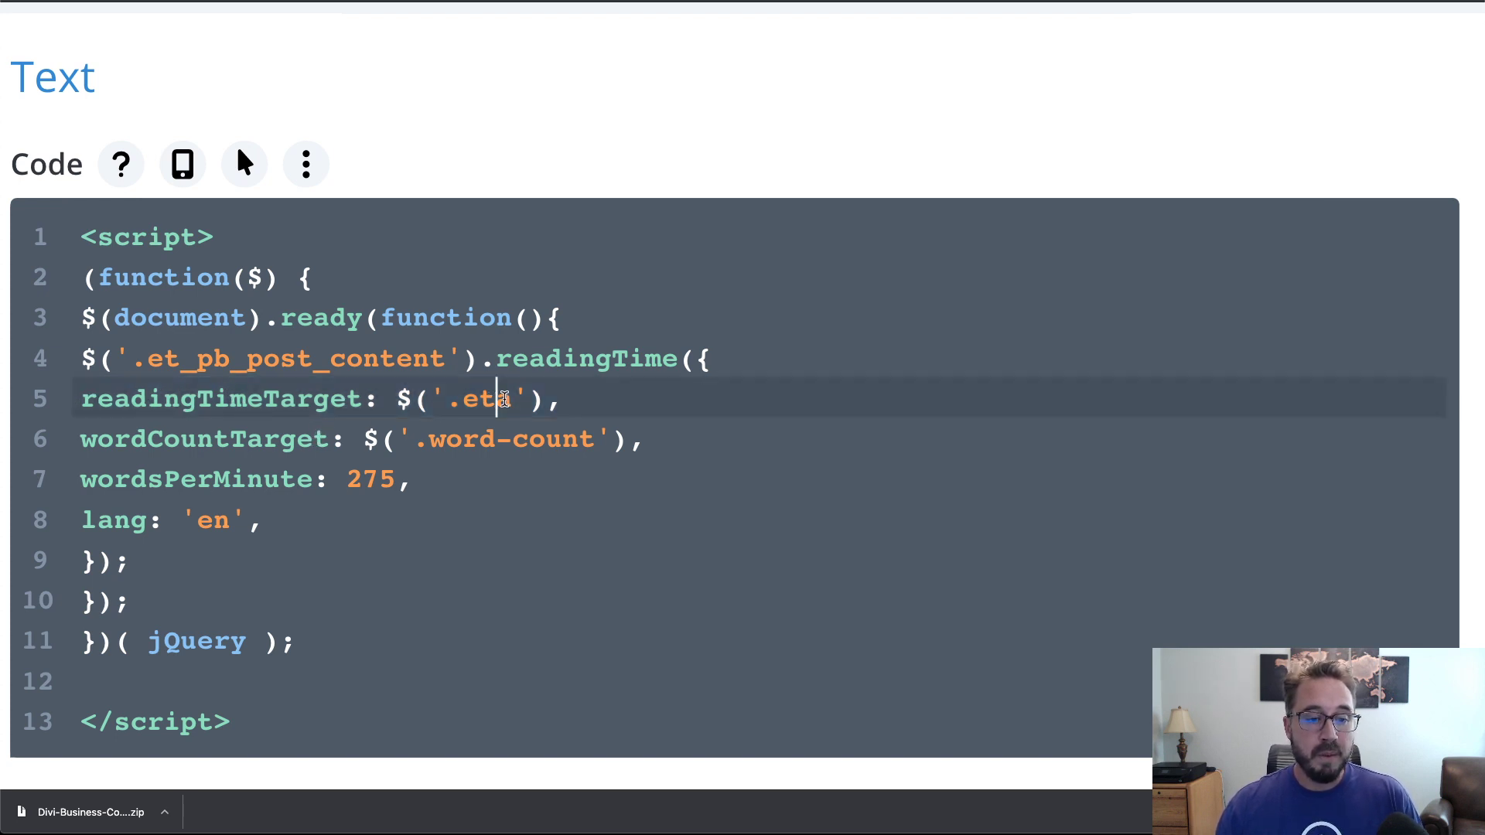
Step: Highlight the .eta class in the readingTimeTarget line to examine where the reading time is output
{"action": "left_click", "coordinate": [506, 398]}
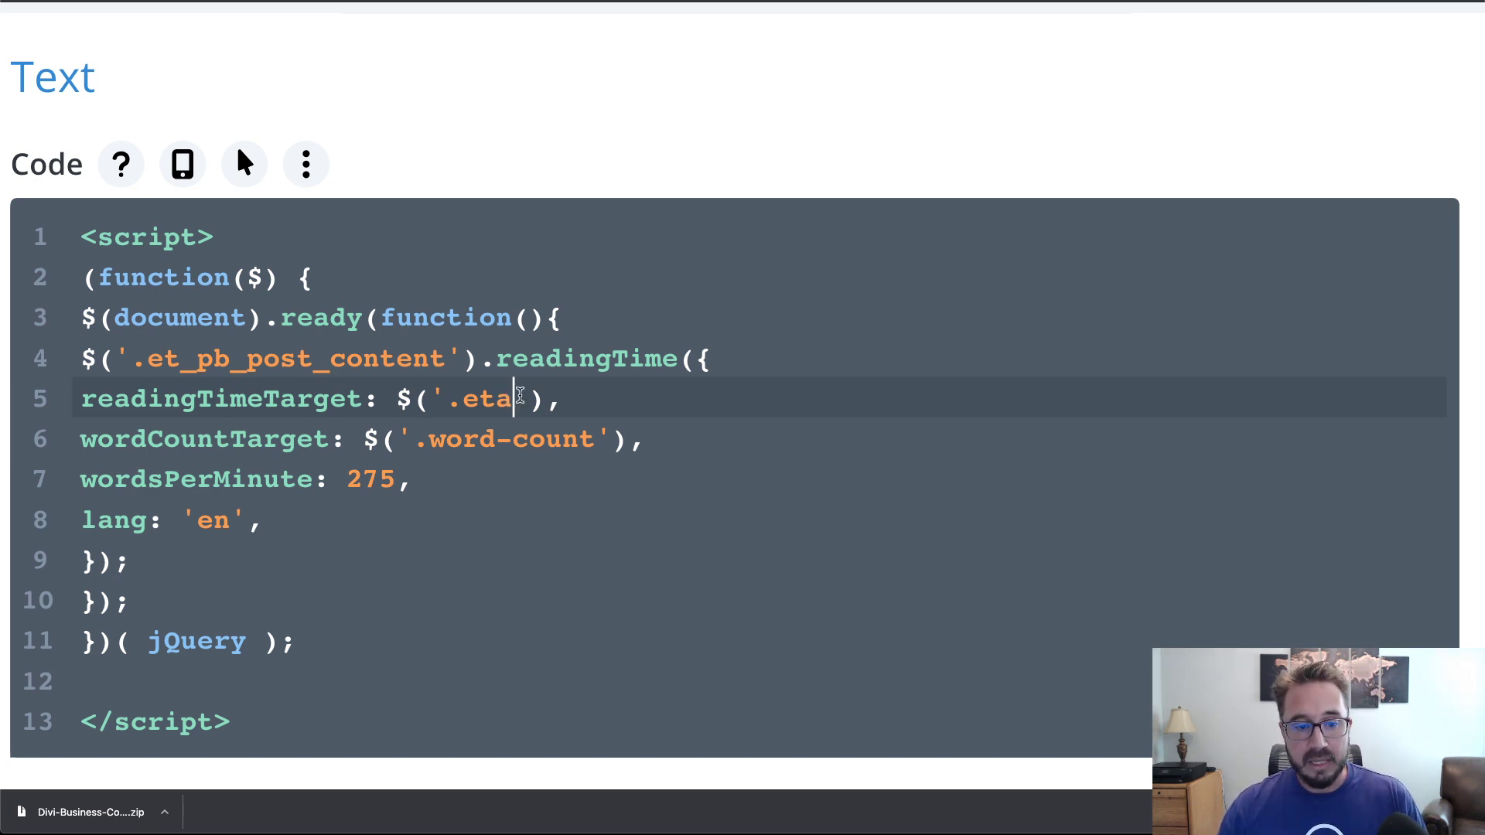
{"action": "left_click_drag", "start_coordinate": [512, 399], "coordinate": [448, 401]}
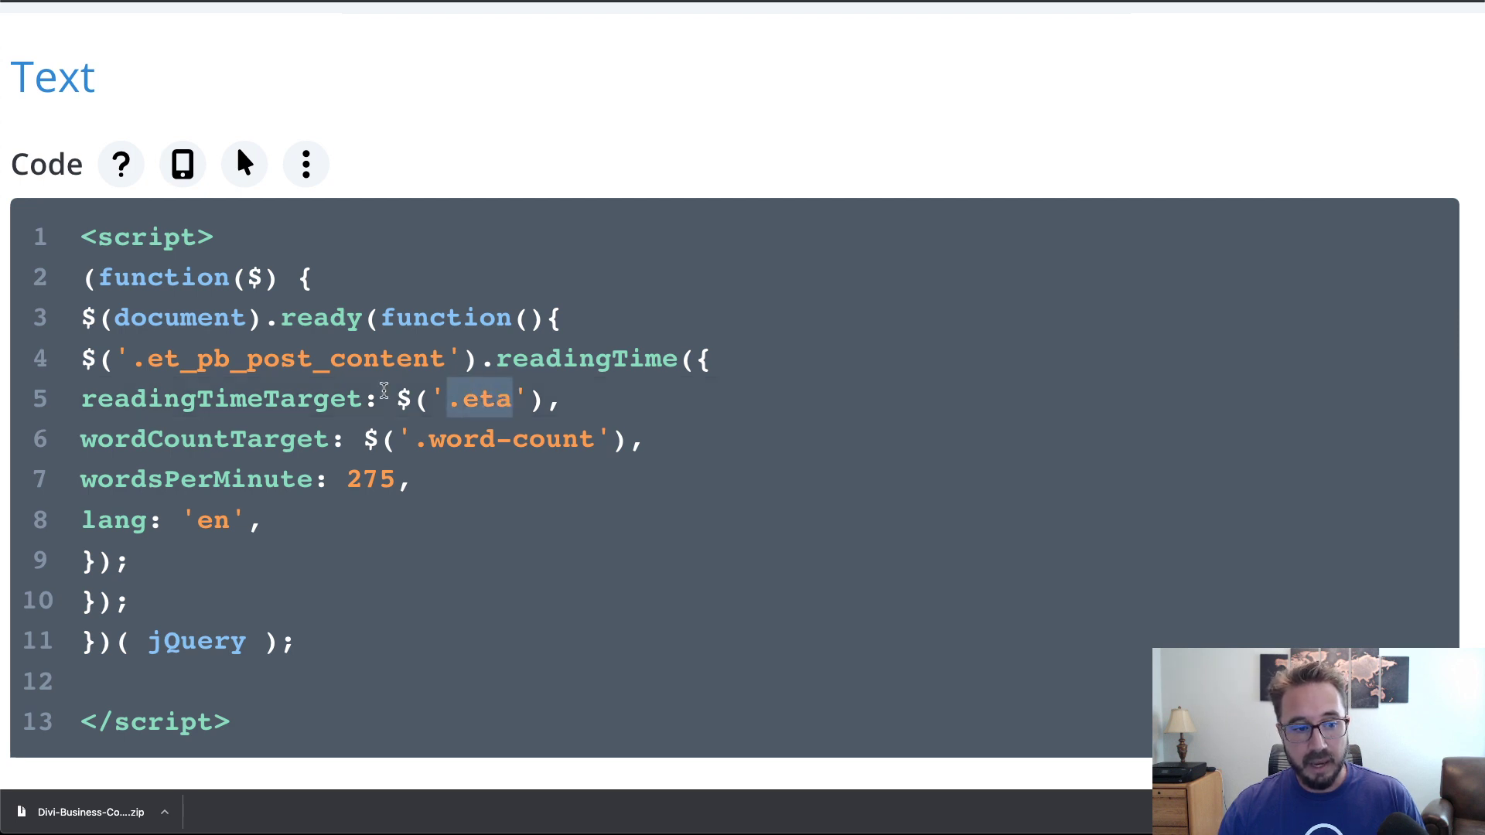
{"action": "left_click", "coordinate": [304, 400]}
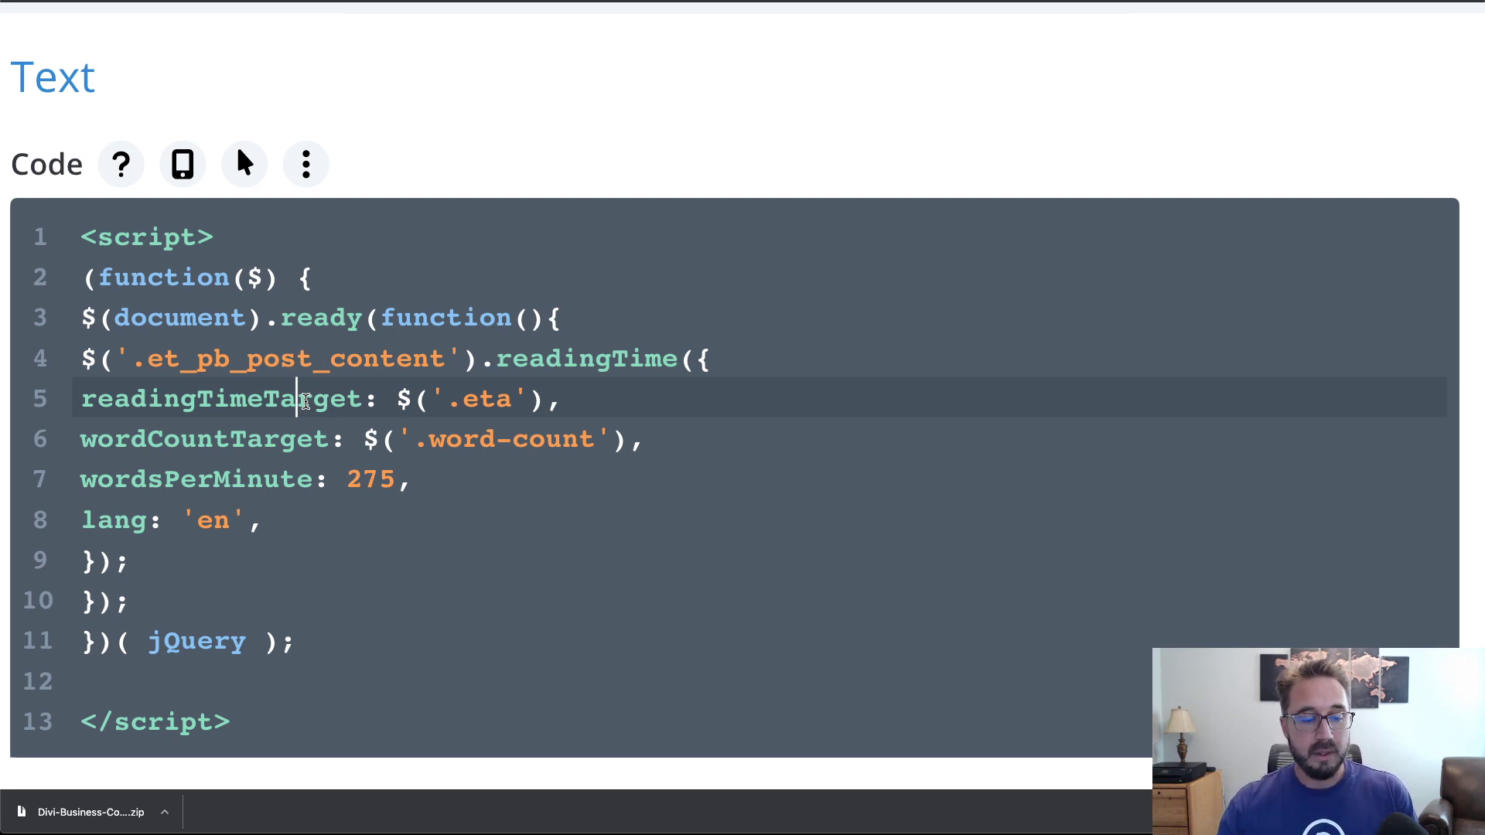
{"action": "left_click", "coordinate": [517, 400]}
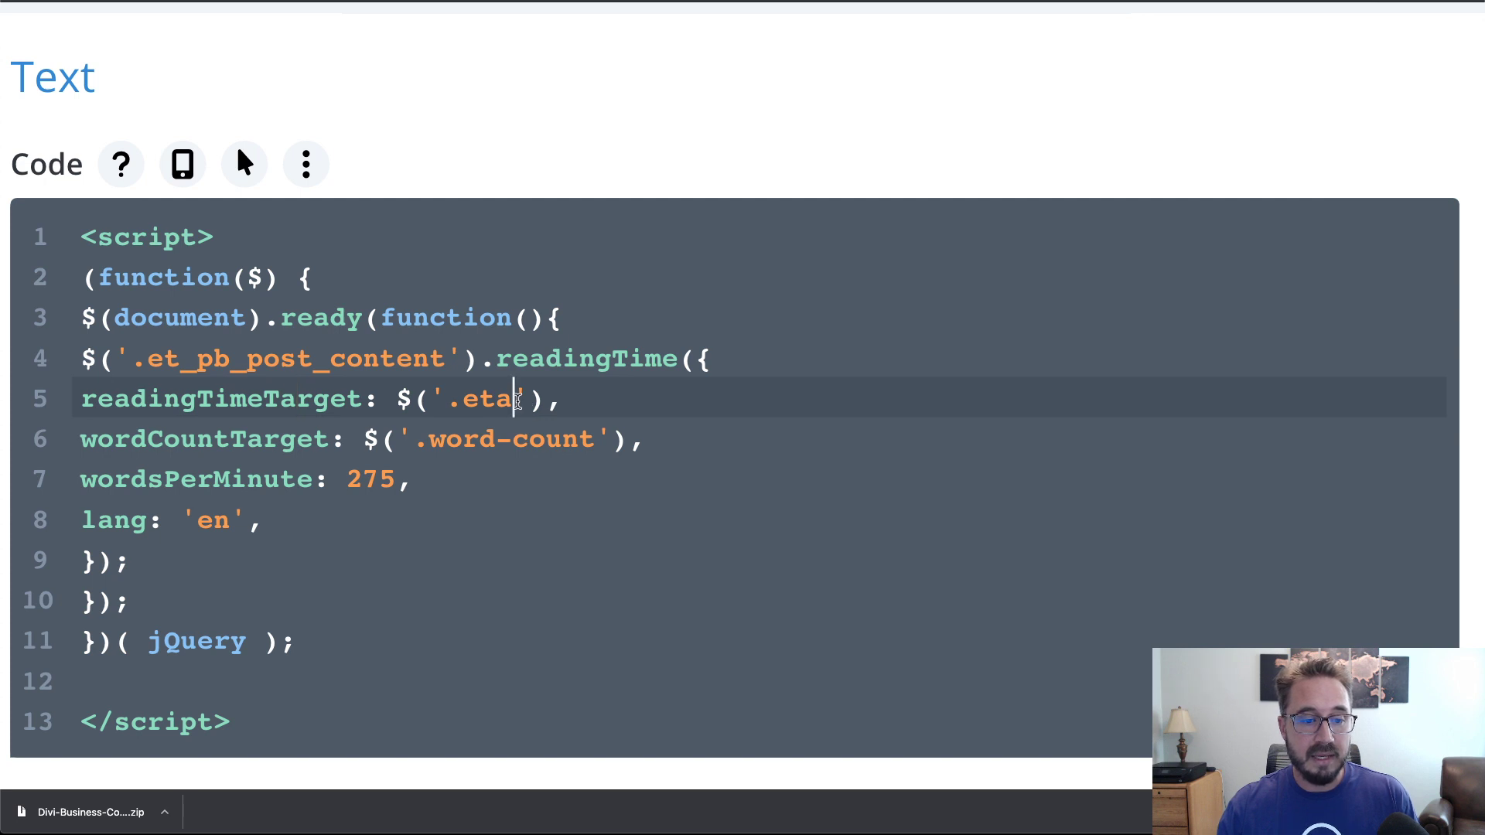
{"action": "left_click_drag", "start_coordinate": [517, 400], "coordinate": [449, 400]}
{"action": "left_click", "coordinate": [573, 401]}
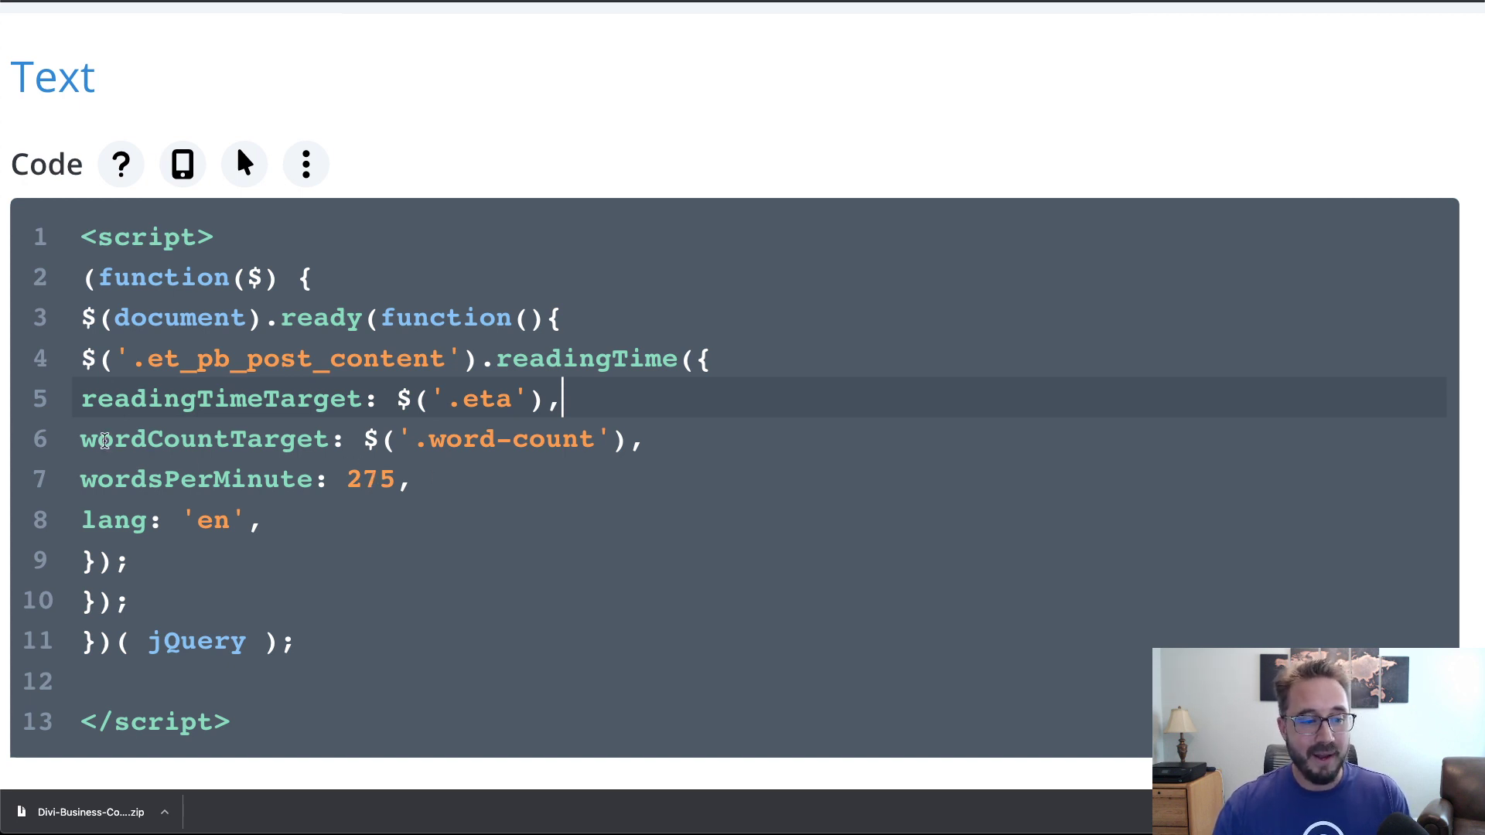
Step: Review the wordCountTarget line and highlight its .word-count class in the script
{"action": "left_click_drag", "start_coordinate": [86, 438], "coordinate": [653, 443]}
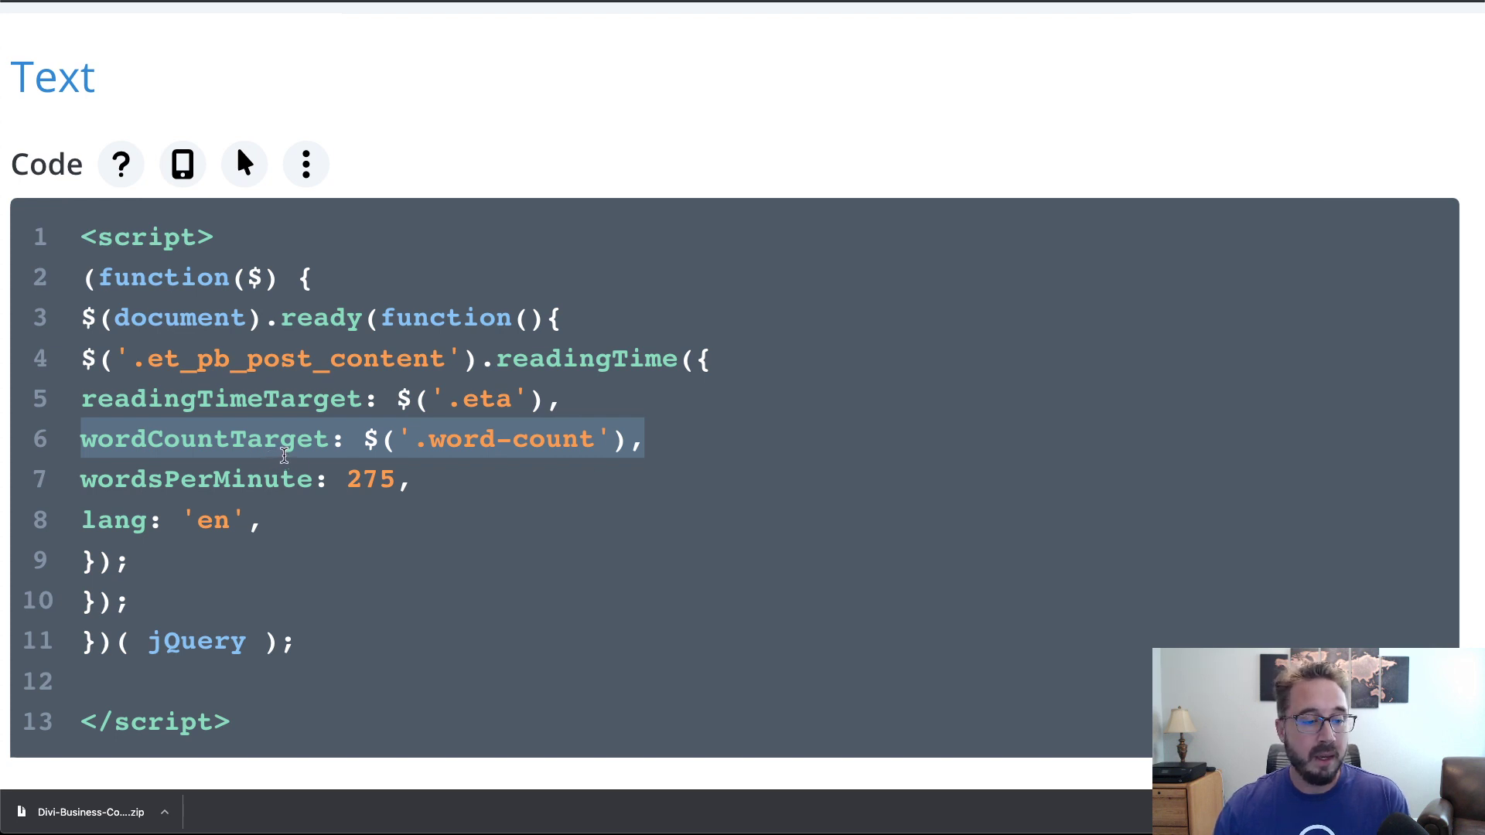
{"action": "left_click", "coordinate": [463, 442]}
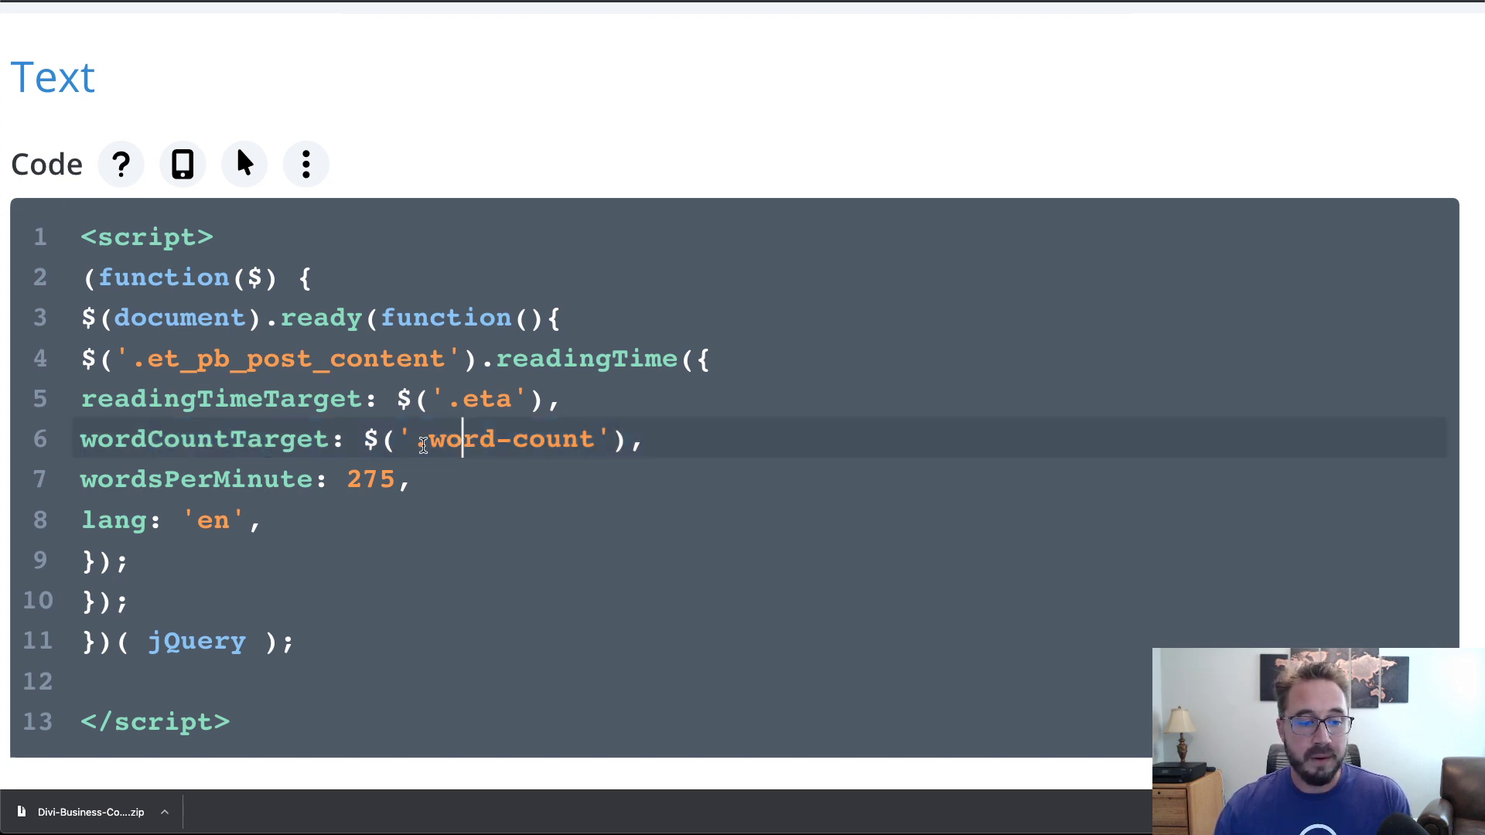
{"action": "left_click_drag", "start_coordinate": [413, 445], "coordinate": [597, 444]}
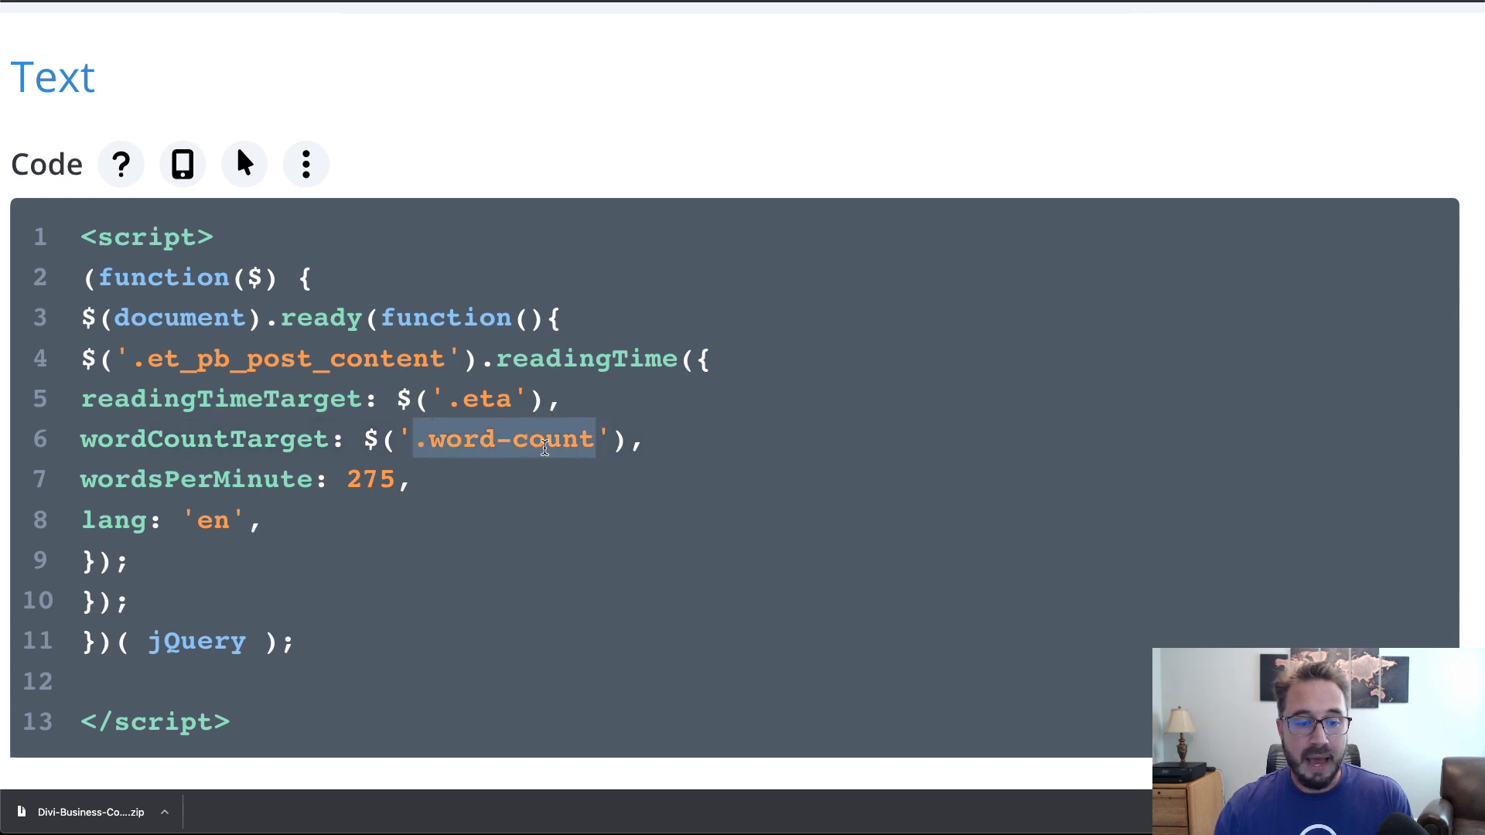
{"action": "left_click", "coordinate": [597, 443]}
{"action": "left_click", "coordinate": [610, 444]}
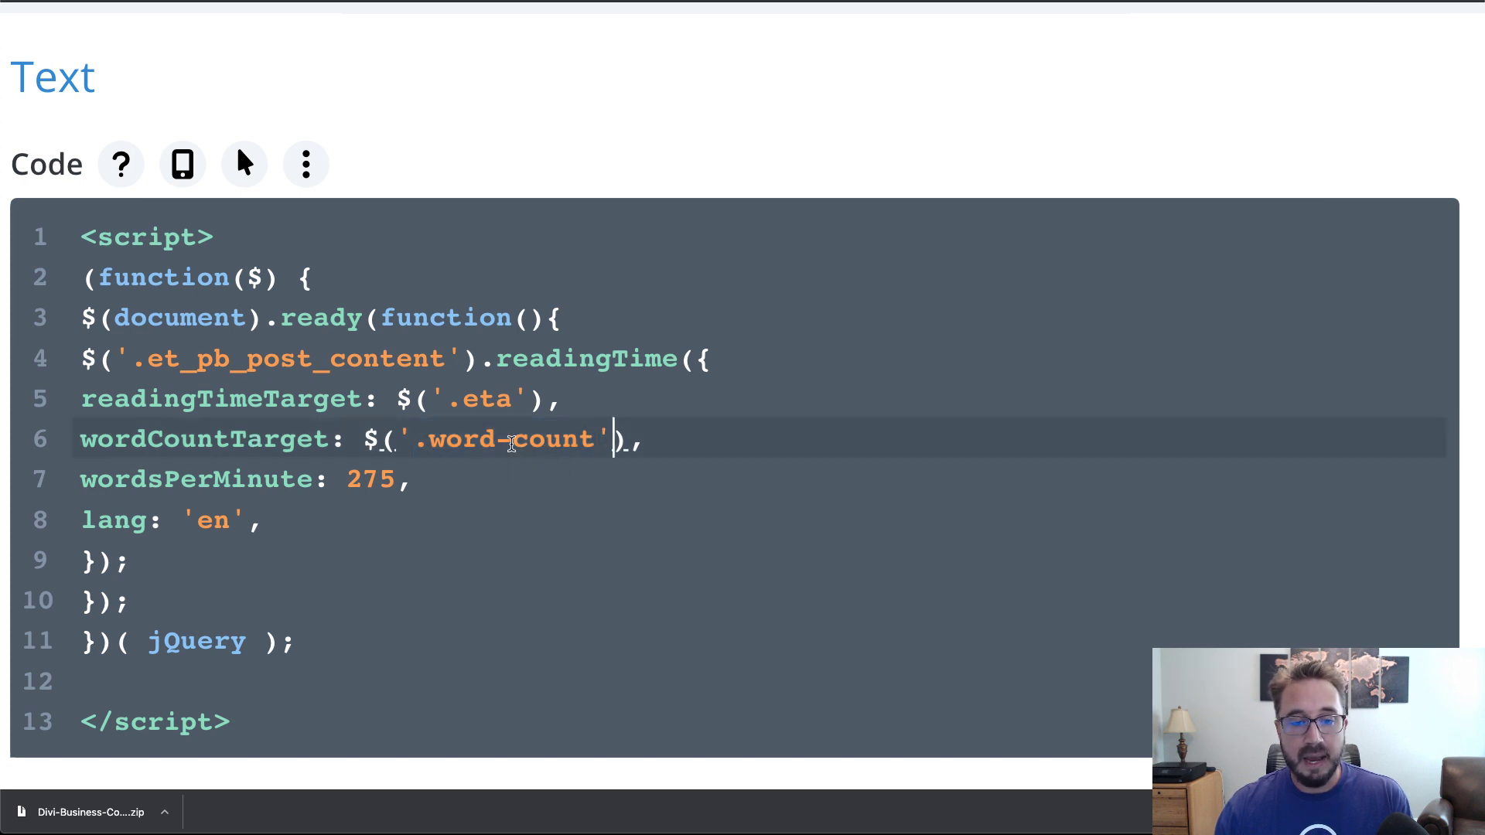
{"action": "key", "text": "Right"}
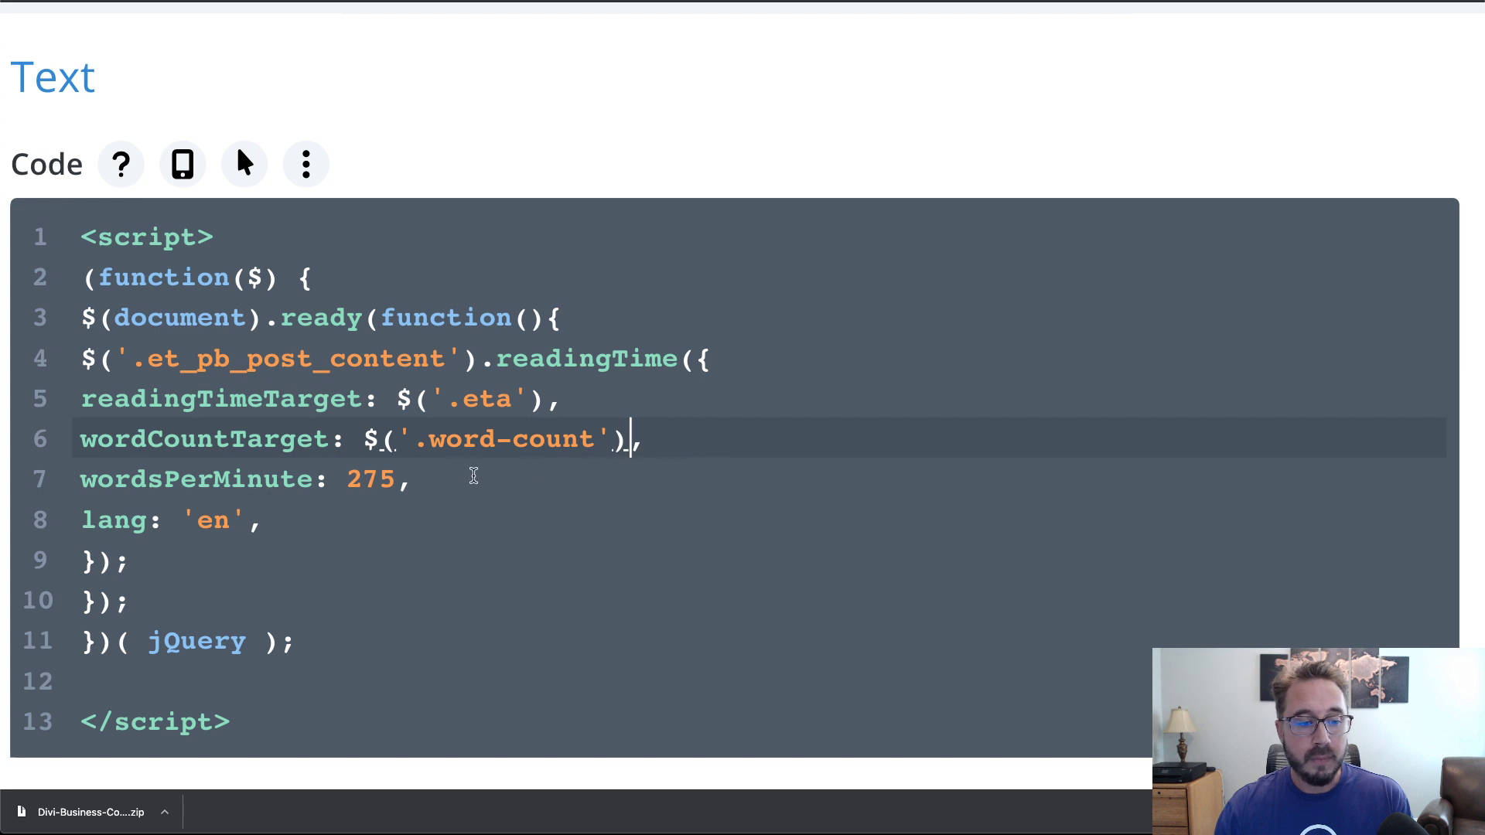
Step: Review the script's wordsPerMinute value of 275 and its lang option 'en'
{"action": "double_click", "coordinate": [376, 479]}
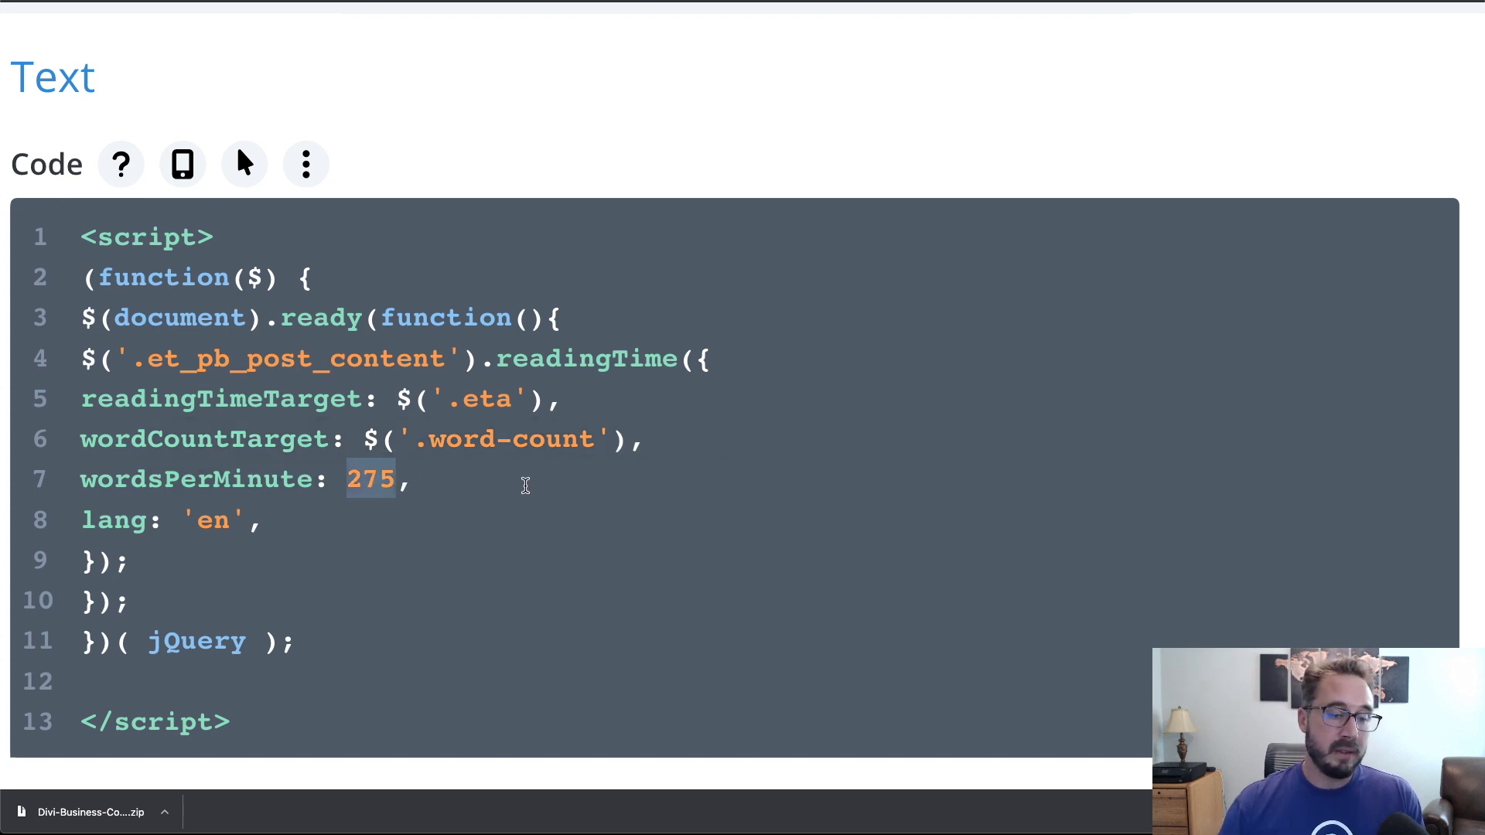
{"action": "left_click", "coordinate": [462, 481]}
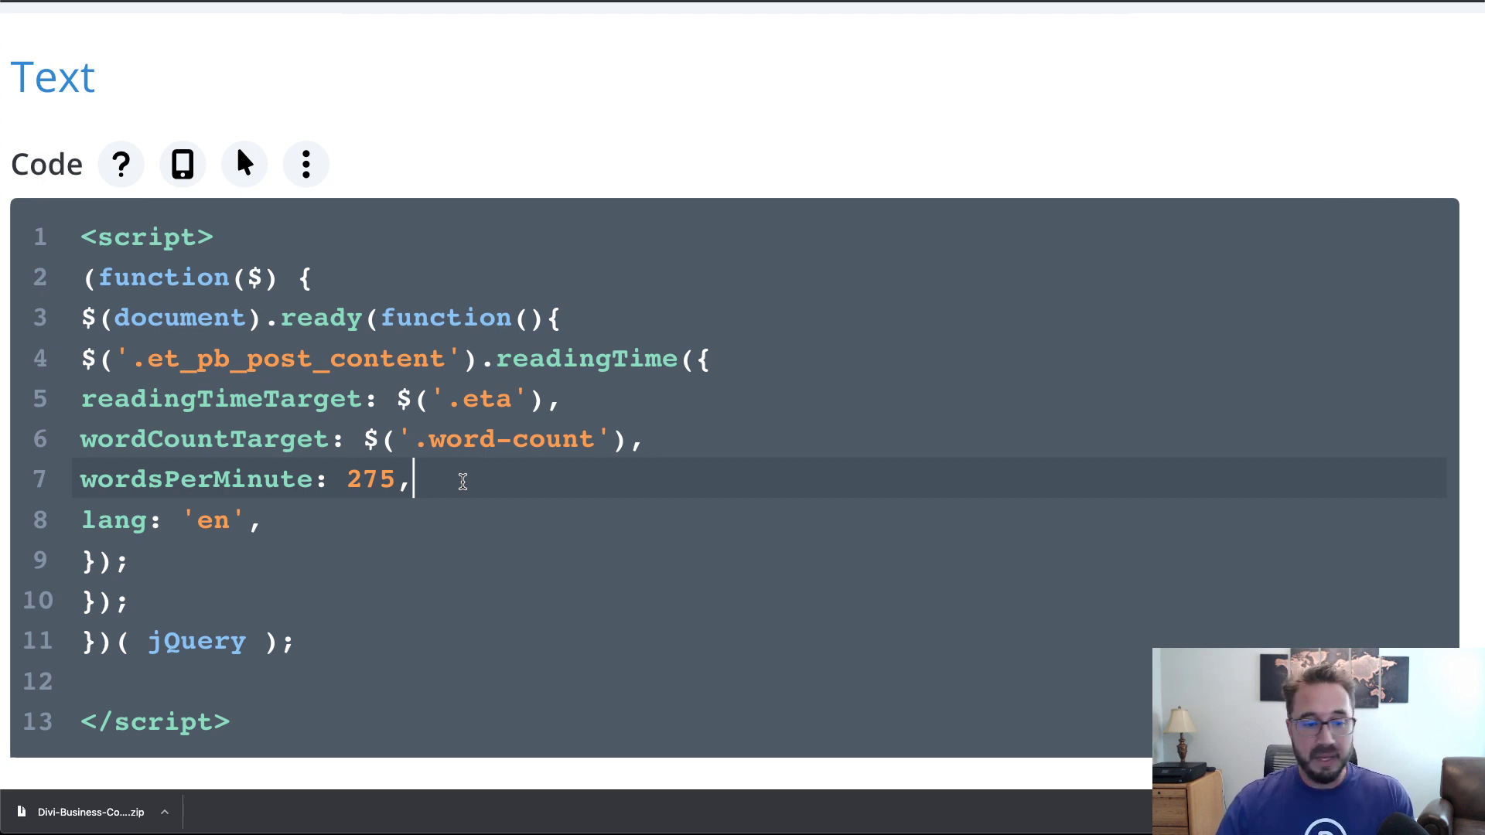
{"action": "left_click", "coordinate": [397, 480]}
{"action": "left_click", "coordinate": [358, 516]}
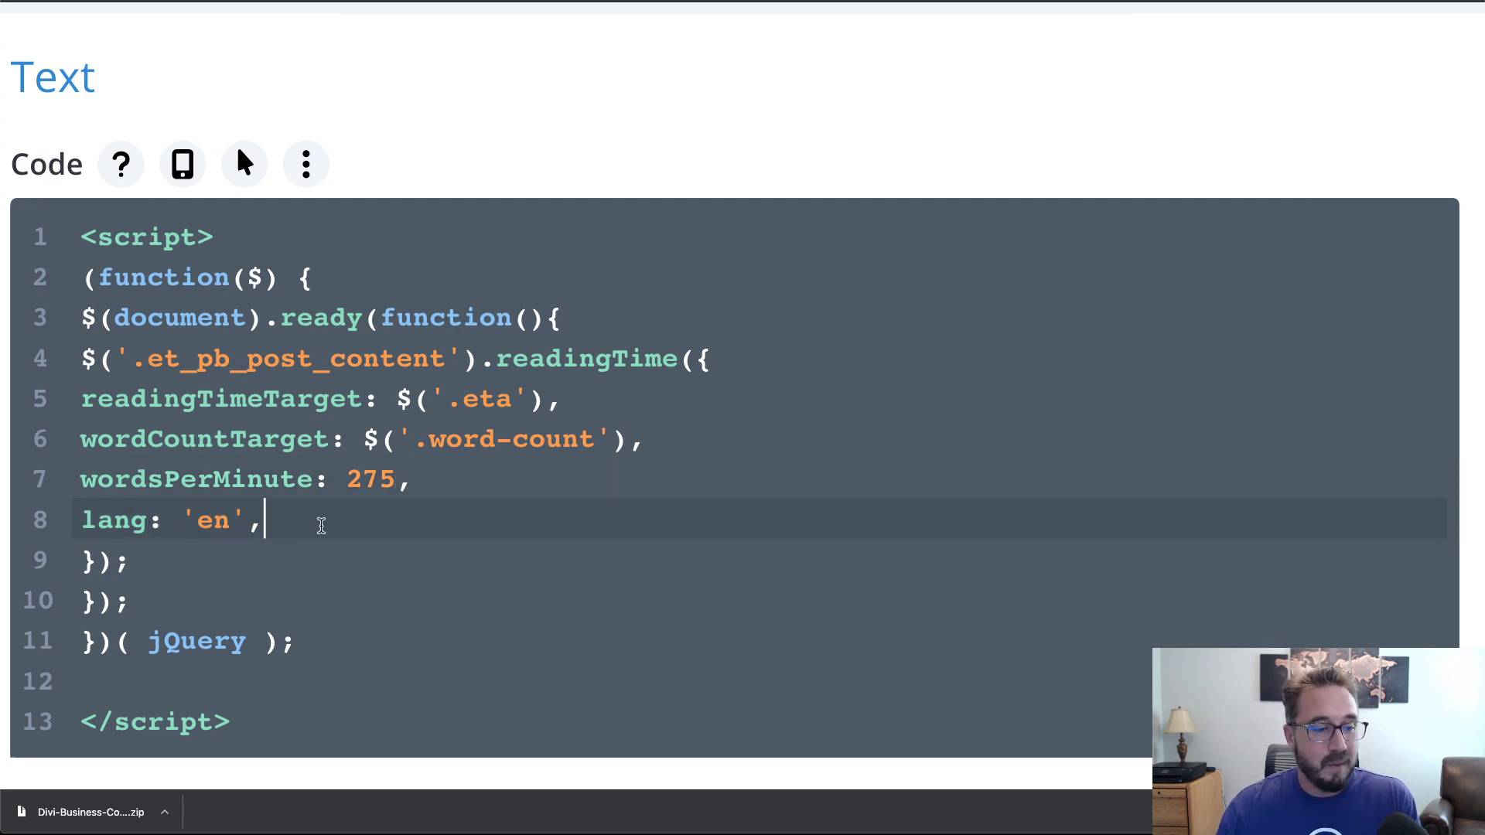
{"action": "scroll", "coordinate": [315, 524], "scroll_direction": "down", "scroll_amount": 2}
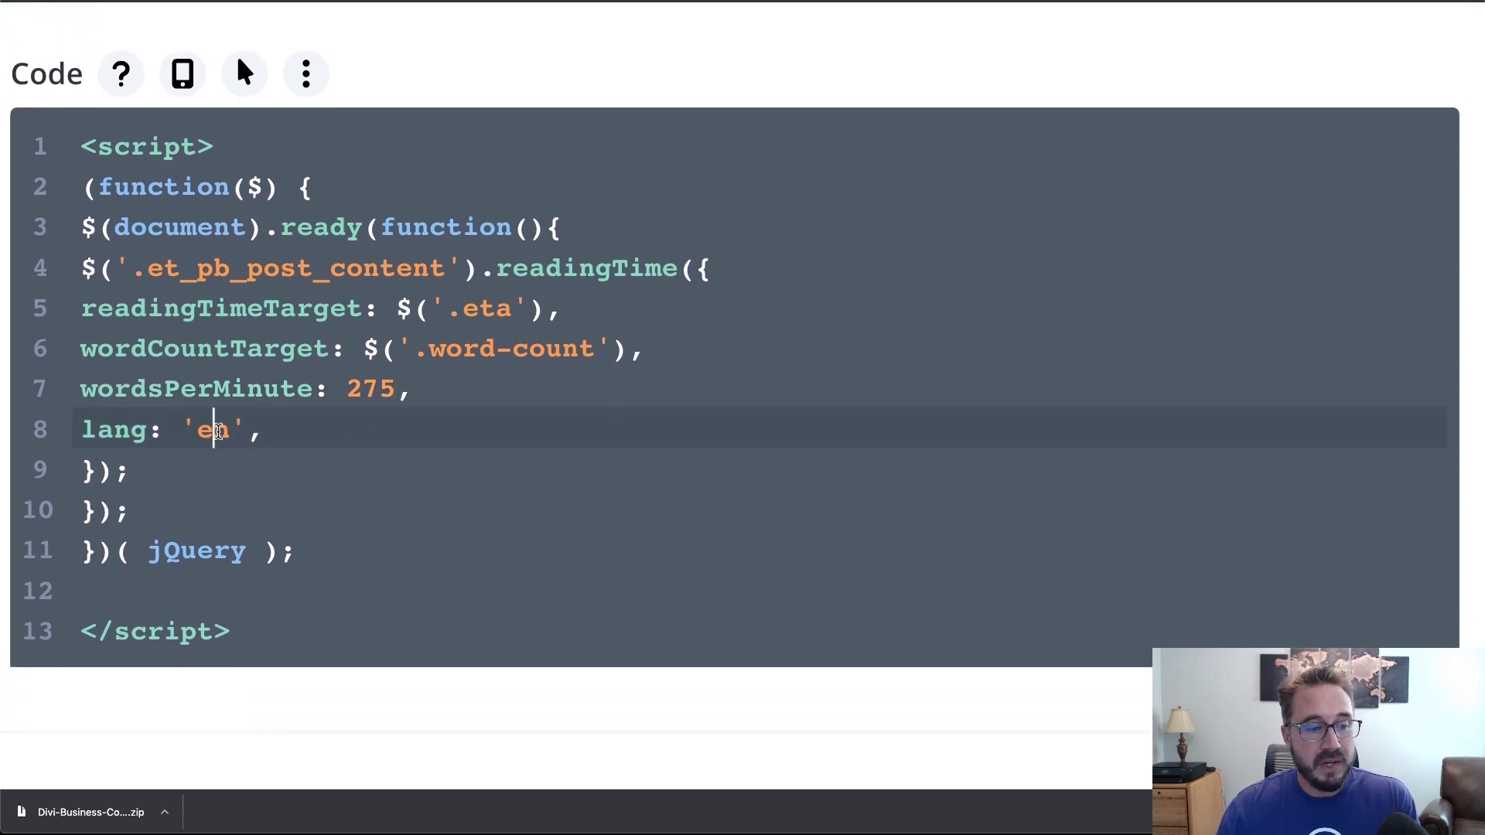
{"action": "double_click", "coordinate": [215, 431]}
{"action": "left_click", "coordinate": [294, 439]}
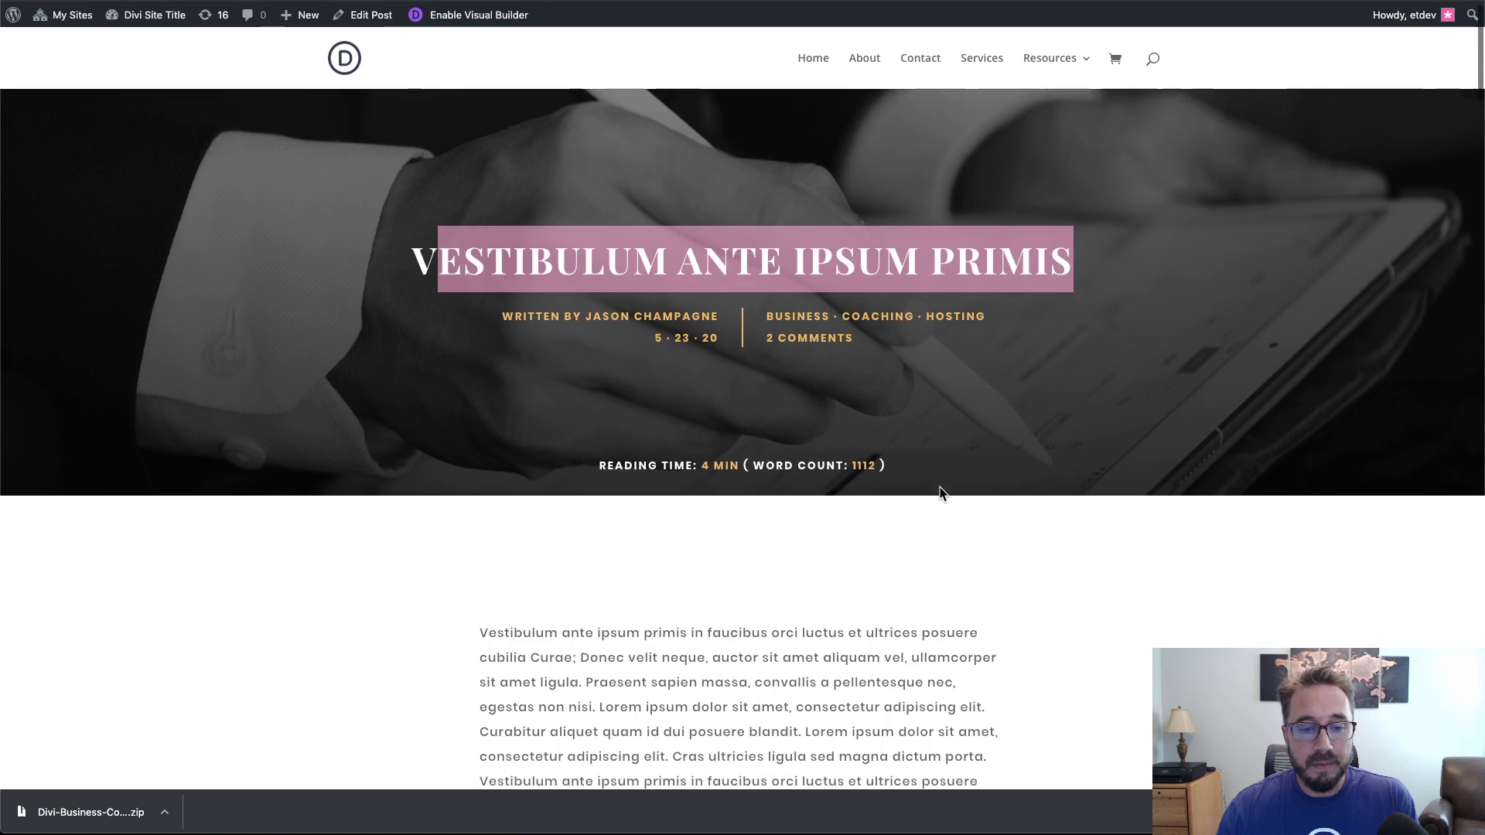
Step: Examine the reading time value and its unit wording in the live post's header
{"action": "scroll", "coordinate": [928, 464], "scroll_direction": "down", "scroll_amount": 2}
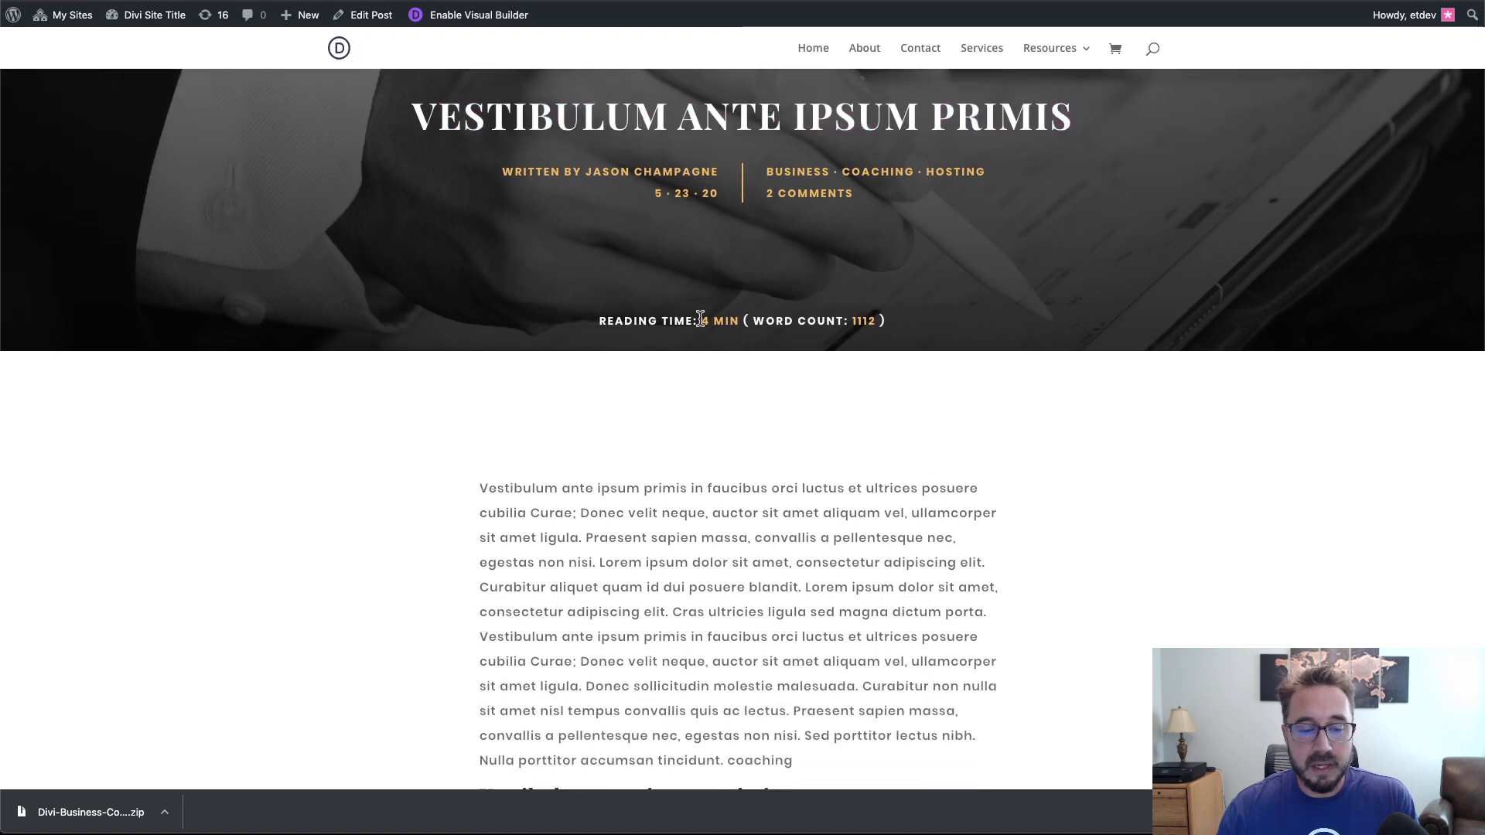
{"action": "left_click_drag", "start_coordinate": [700, 319], "coordinate": [741, 321]}
{"action": "double_click", "coordinate": [726, 321]}
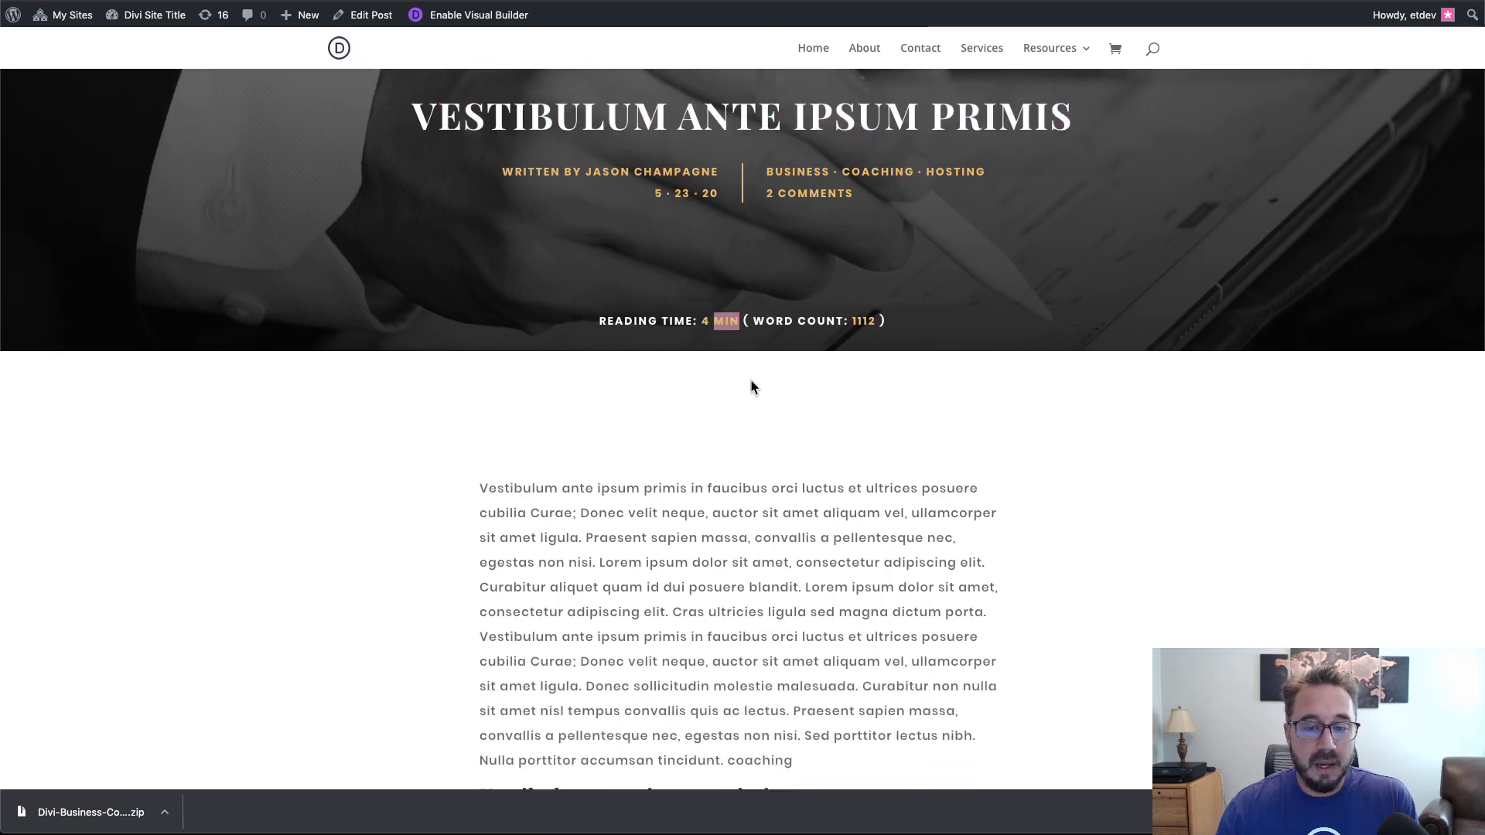
{"action": "left_click", "coordinate": [756, 387]}
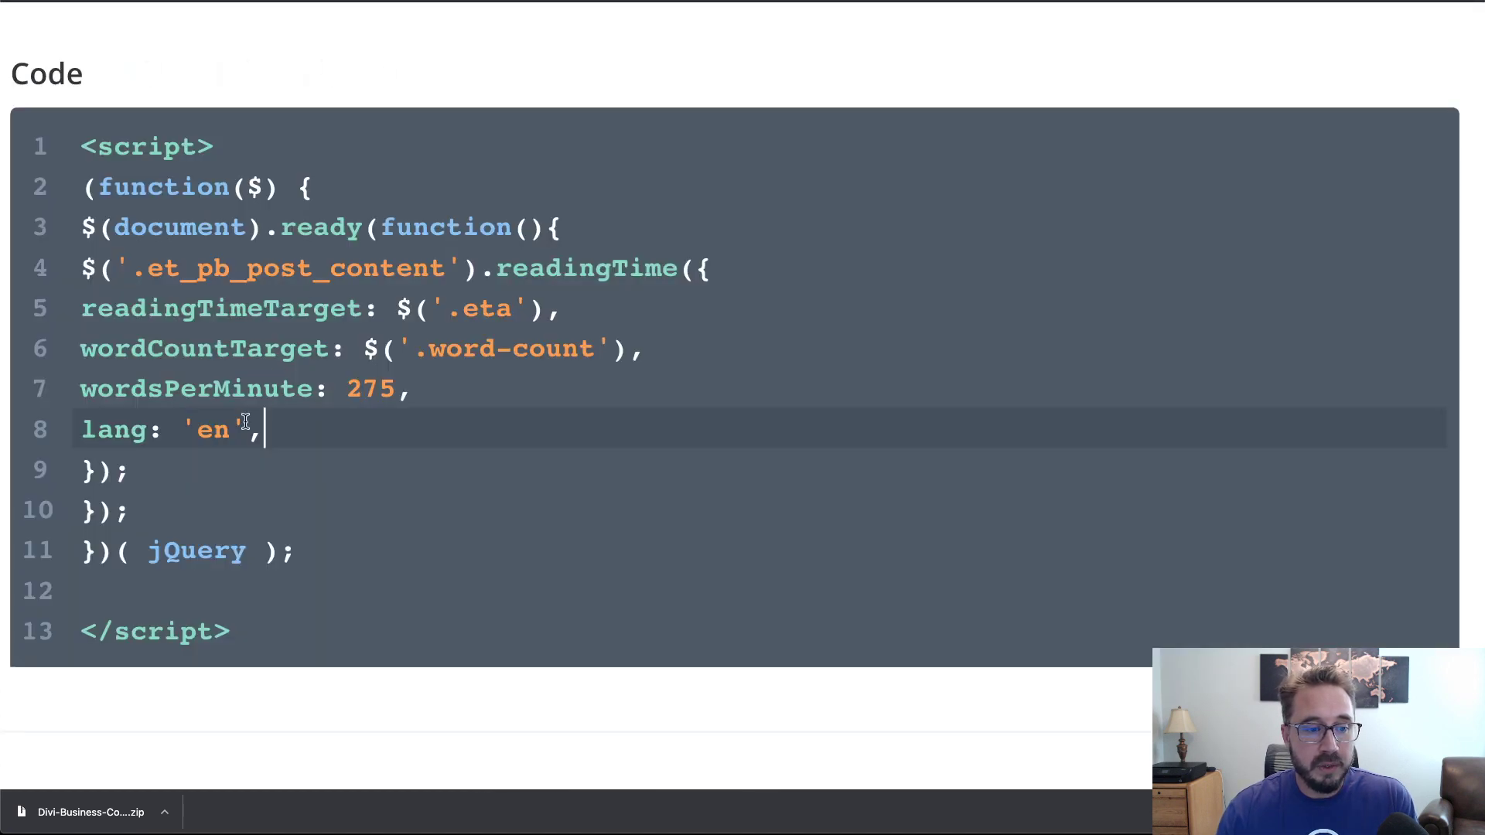
Step: Return to the script, try the language code 'fr' in the lang option, and restore it to 'en'
{"action": "double_click", "coordinate": [220, 430]}
{"action": "type", "text": "fr"}
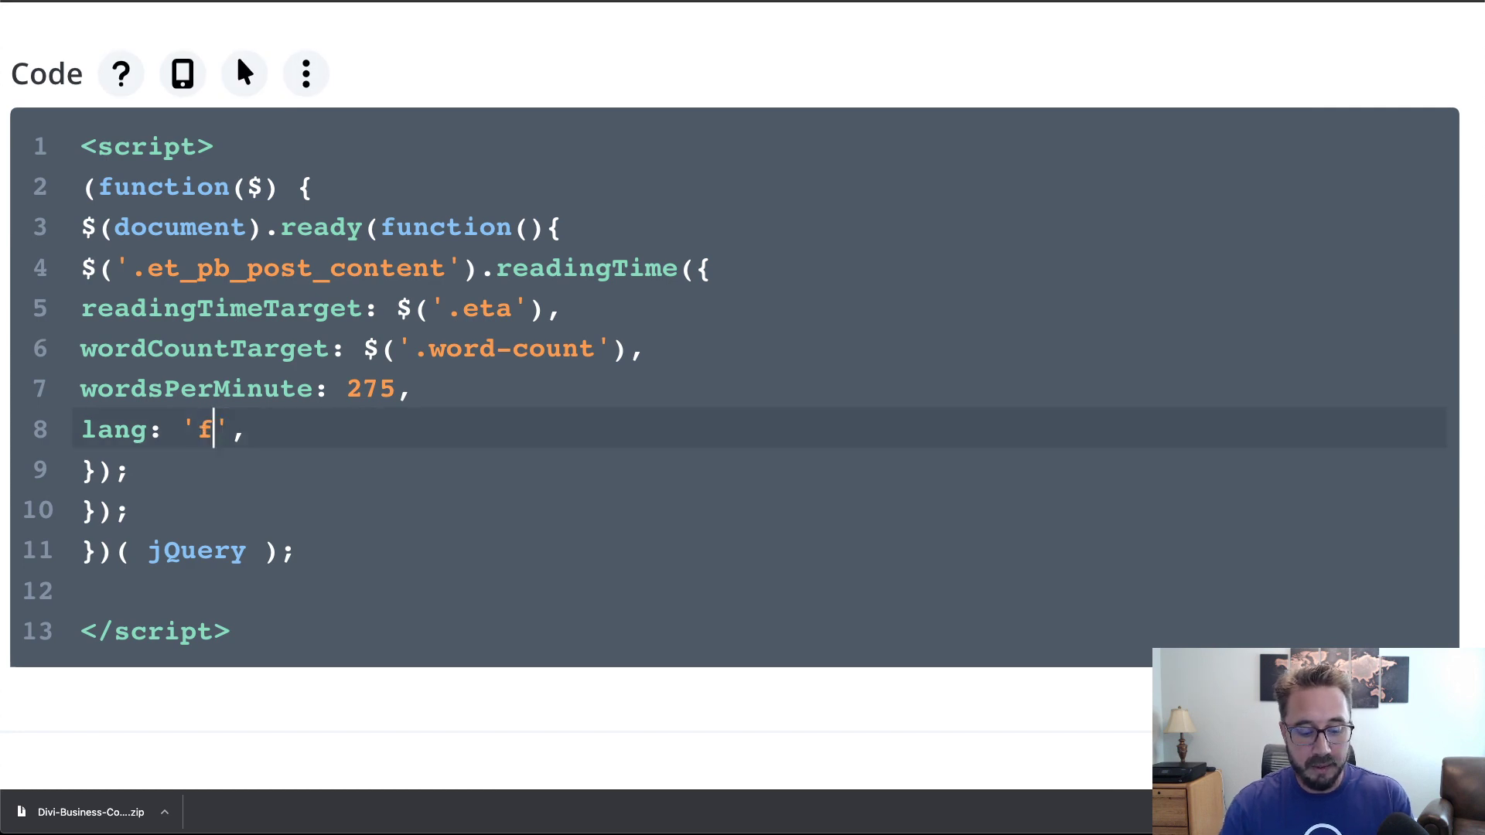
{"action": "key", "text": "BackSpace"}
{"action": "key", "text": "BackSpace"}
{"action": "type", "text": "e"}
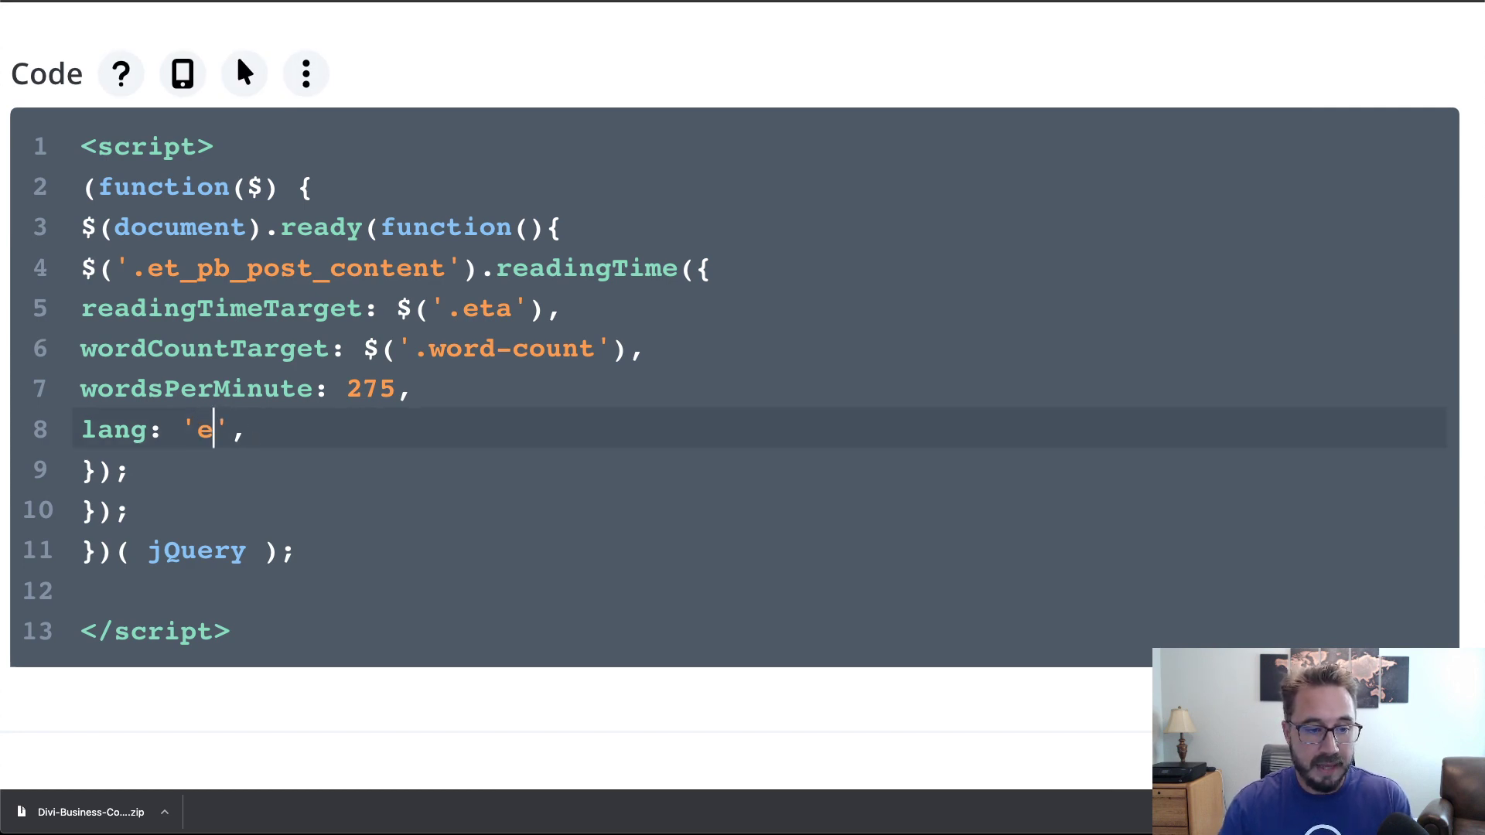
{"action": "type", "text": "n"}
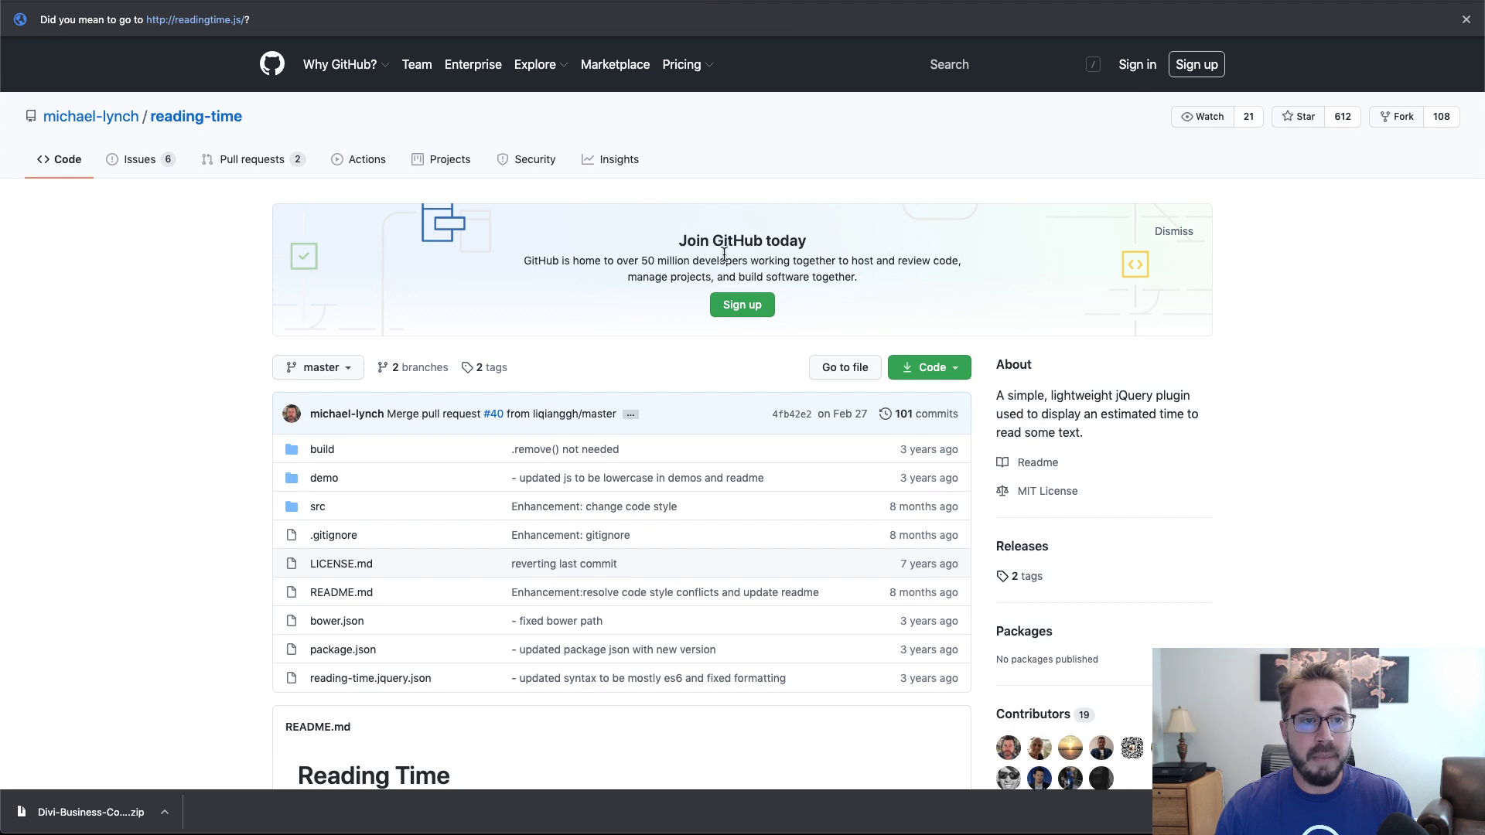
Step: Switch to the reading-time GitHub page and examine the README's instructions, plugin options and code examples
{"action": "scroll", "coordinate": [724, 251], "scroll_direction": "down", "scroll_amount": 5}
{"action": "scroll", "coordinate": [726, 260], "scroll_direction": "down", "scroll_amount": 9}
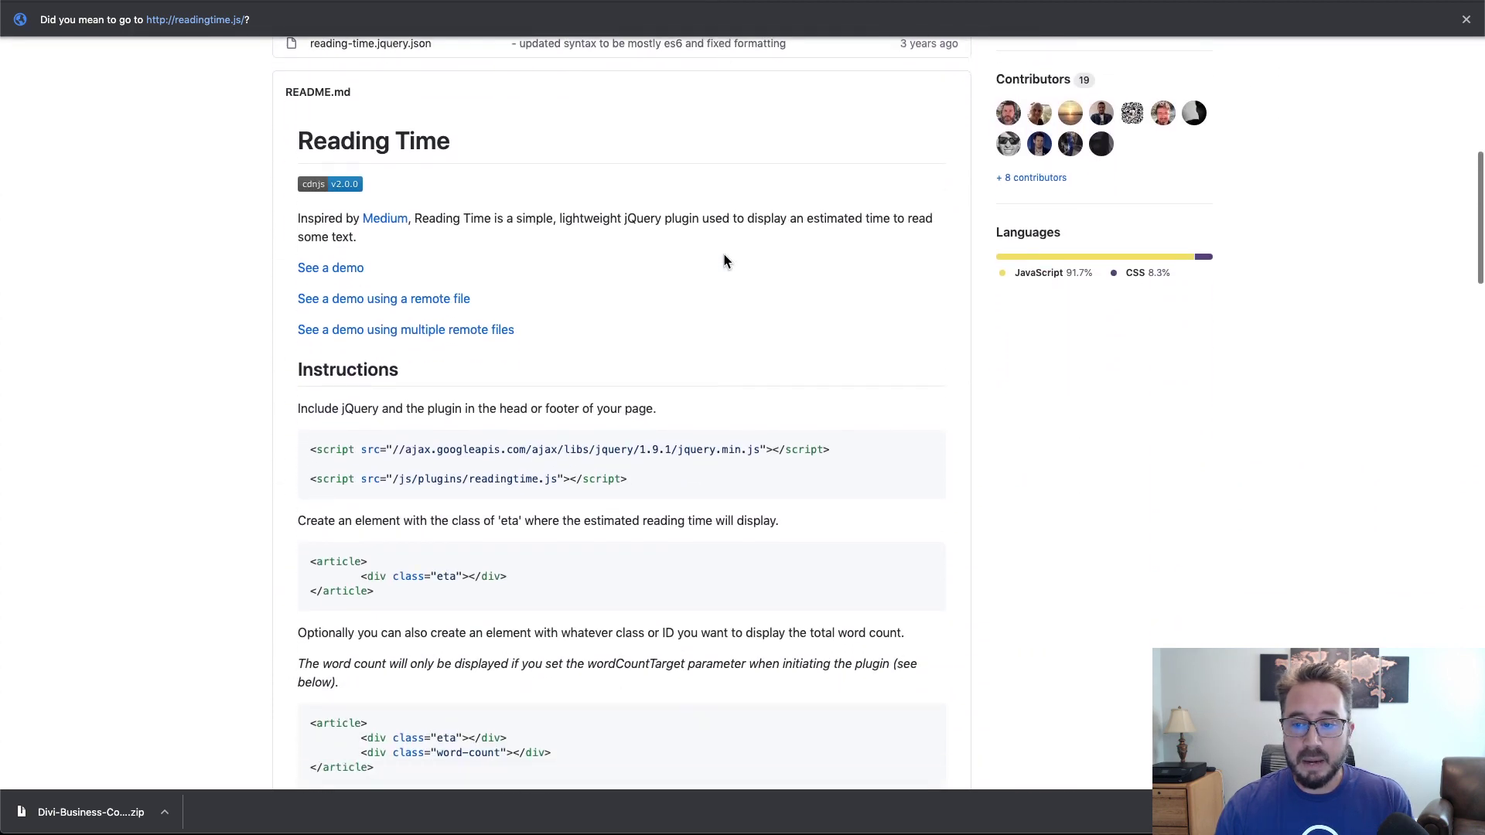
{"action": "scroll", "coordinate": [724, 260], "scroll_direction": "down", "scroll_amount": 10}
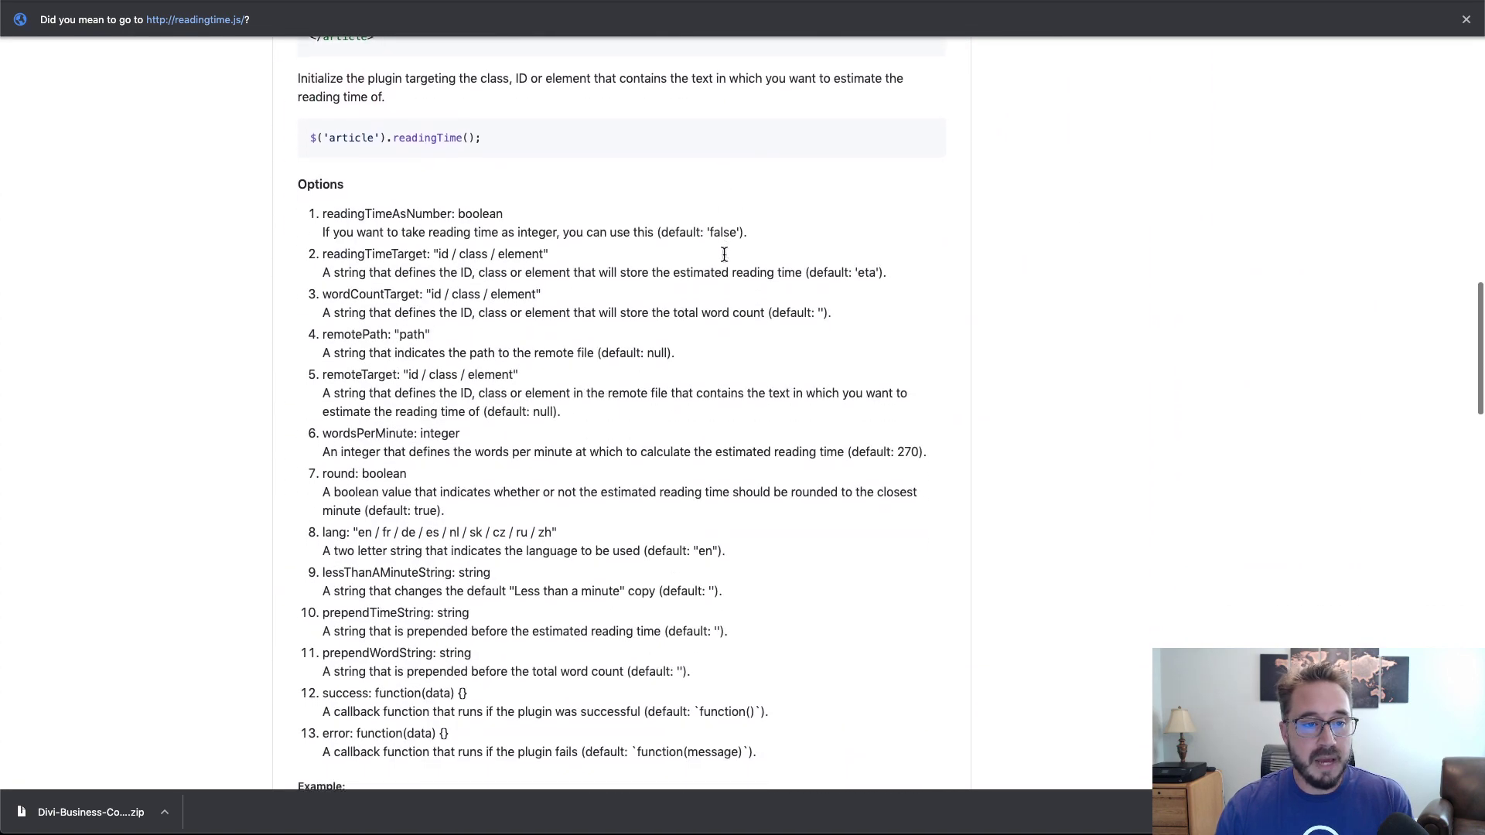
{"action": "scroll", "coordinate": [724, 261], "scroll_direction": "down", "scroll_amount": 6}
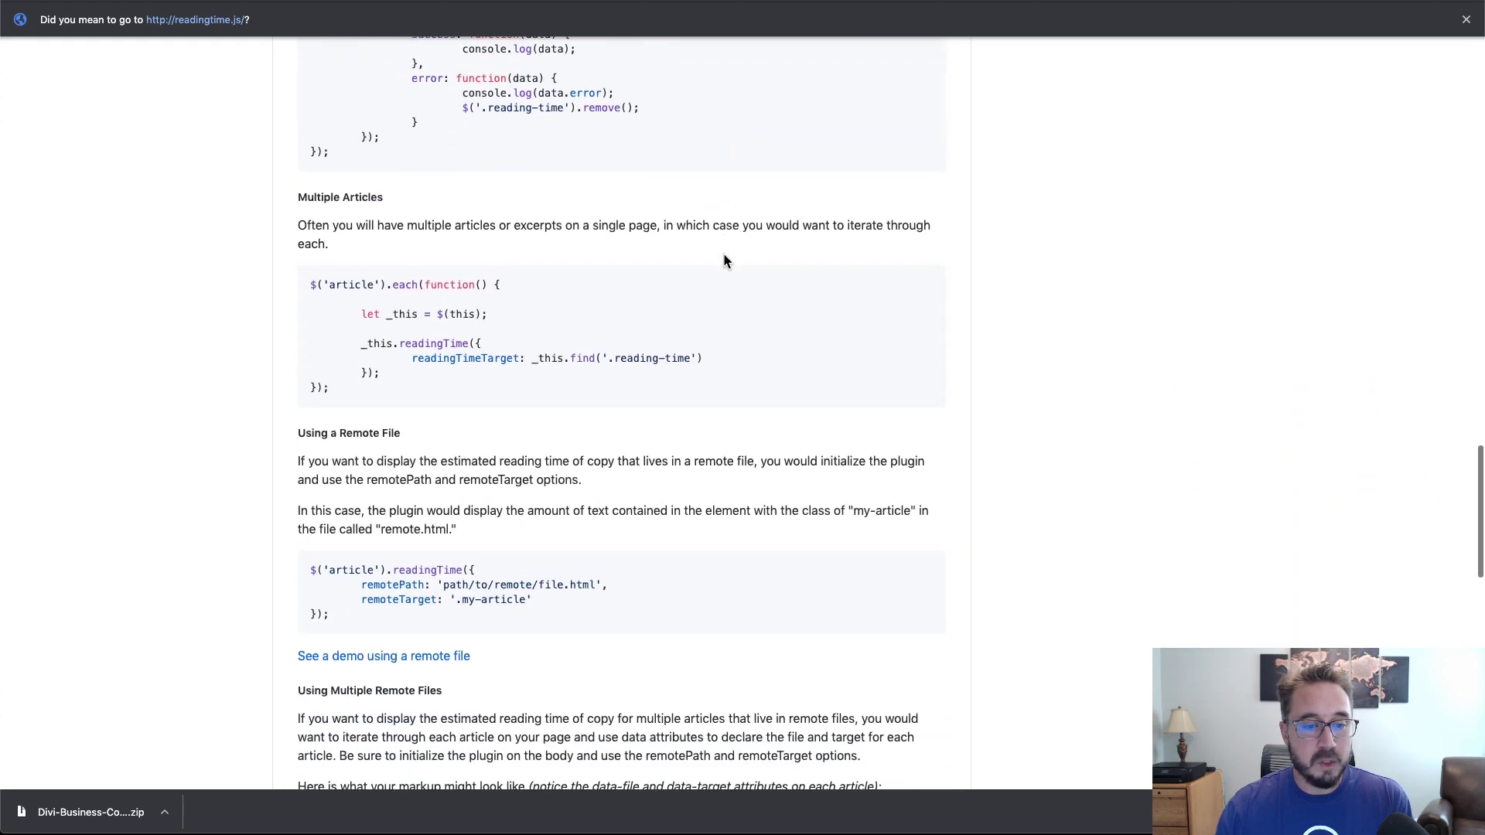
{"action": "scroll", "coordinate": [722, 252], "scroll_direction": "up", "scroll_amount": 13}
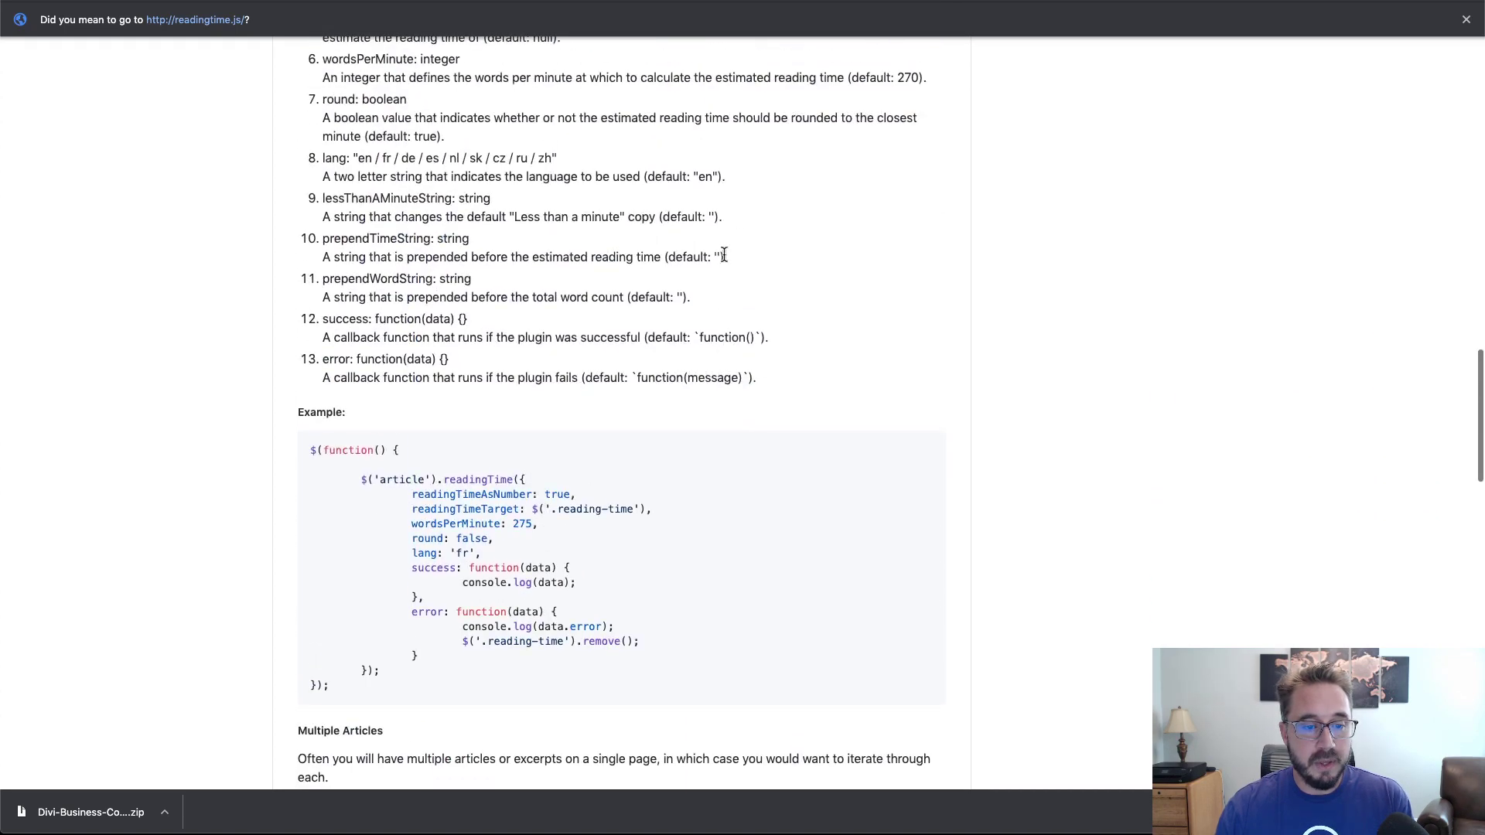
{"action": "scroll", "coordinate": [722, 258], "scroll_direction": "down", "scroll_amount": 1}
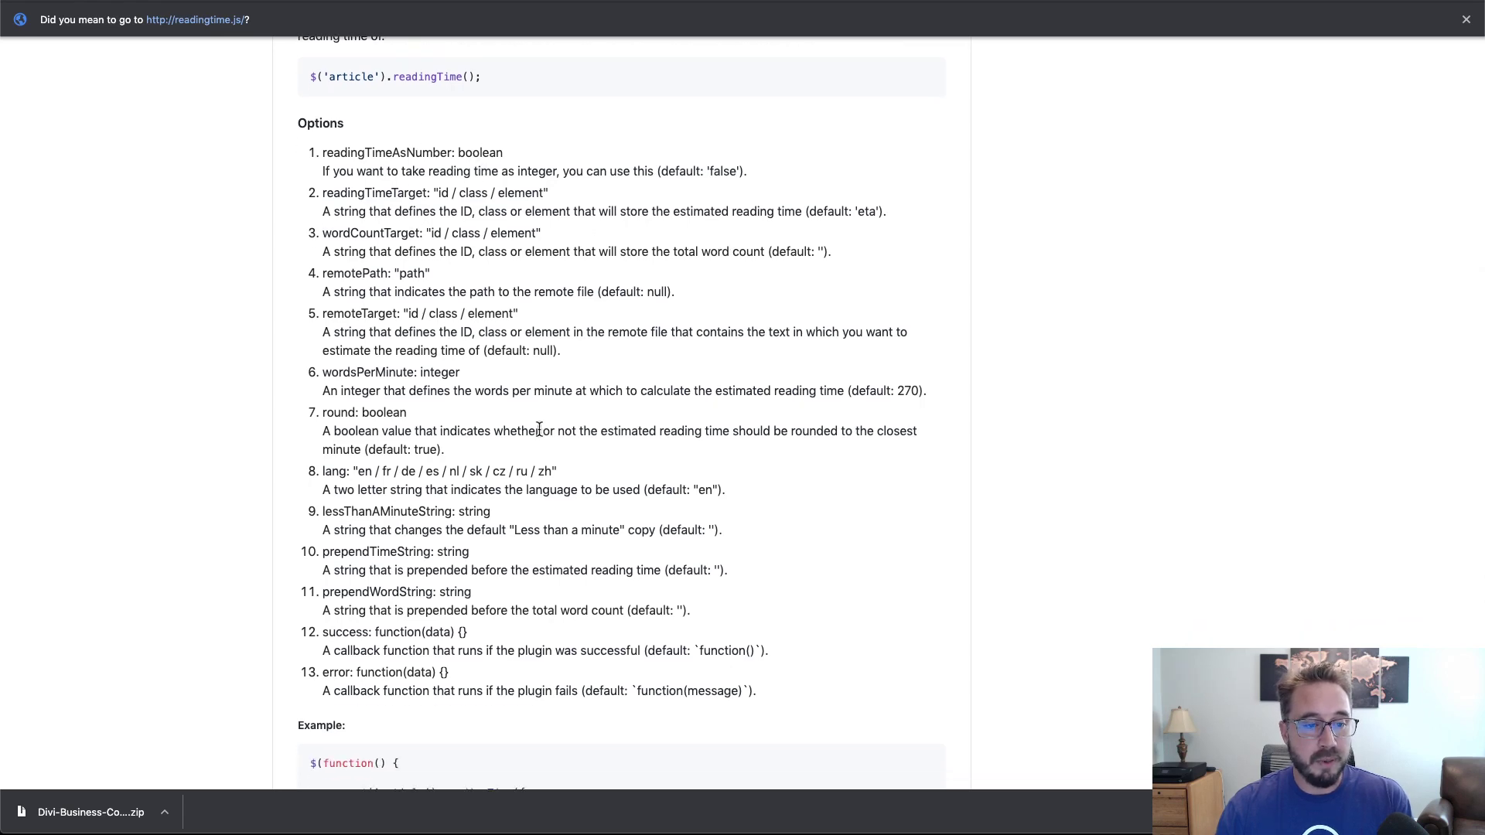
{"action": "scroll", "coordinate": [588, 461], "scroll_direction": "up", "scroll_amount": 11}
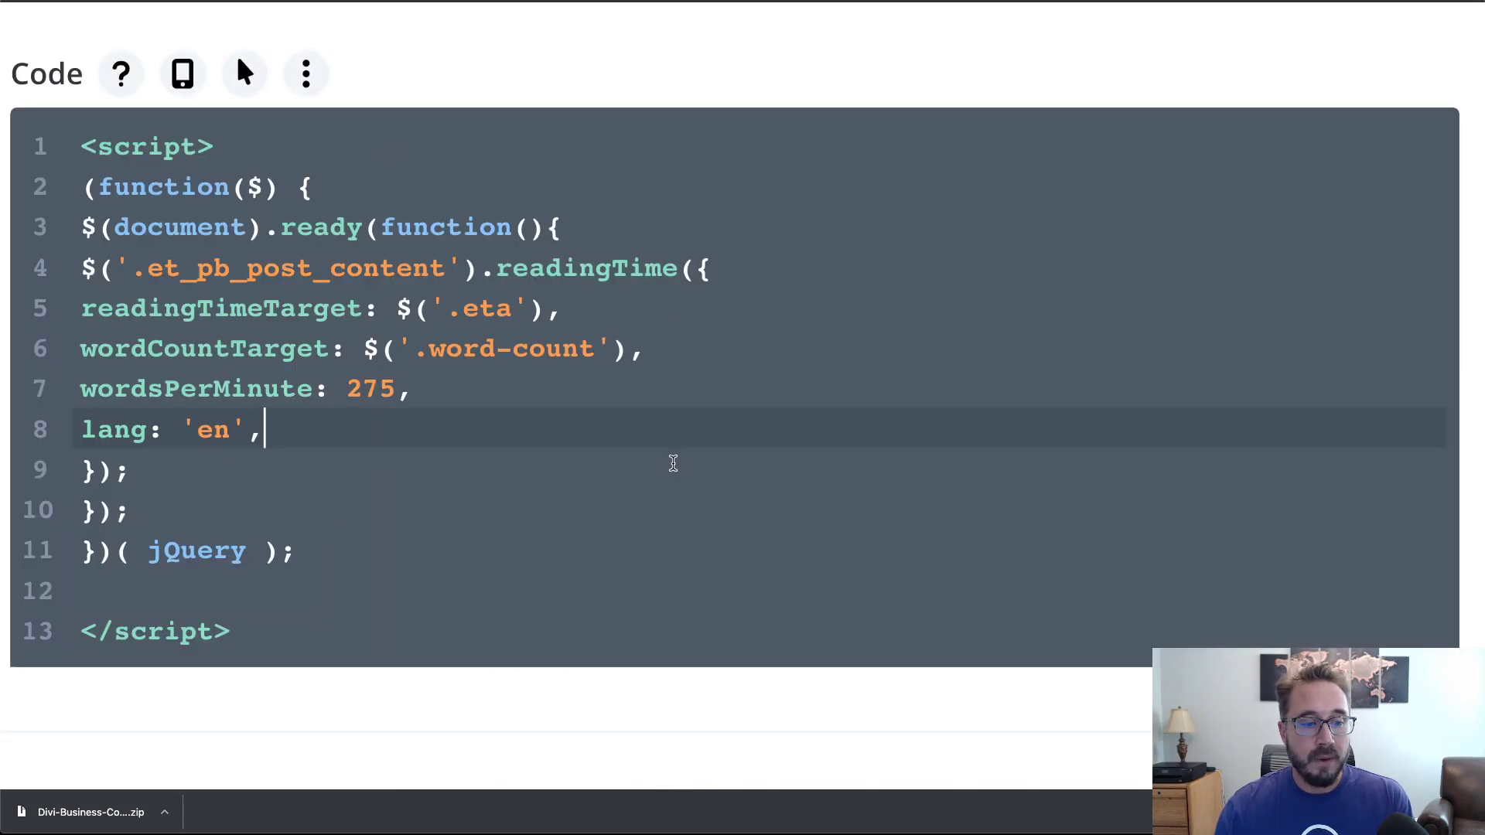
Step: Return to the All Posts body layout and save the Code module's settings with the reading time script
{"action": "left_click", "coordinate": [673, 464]}
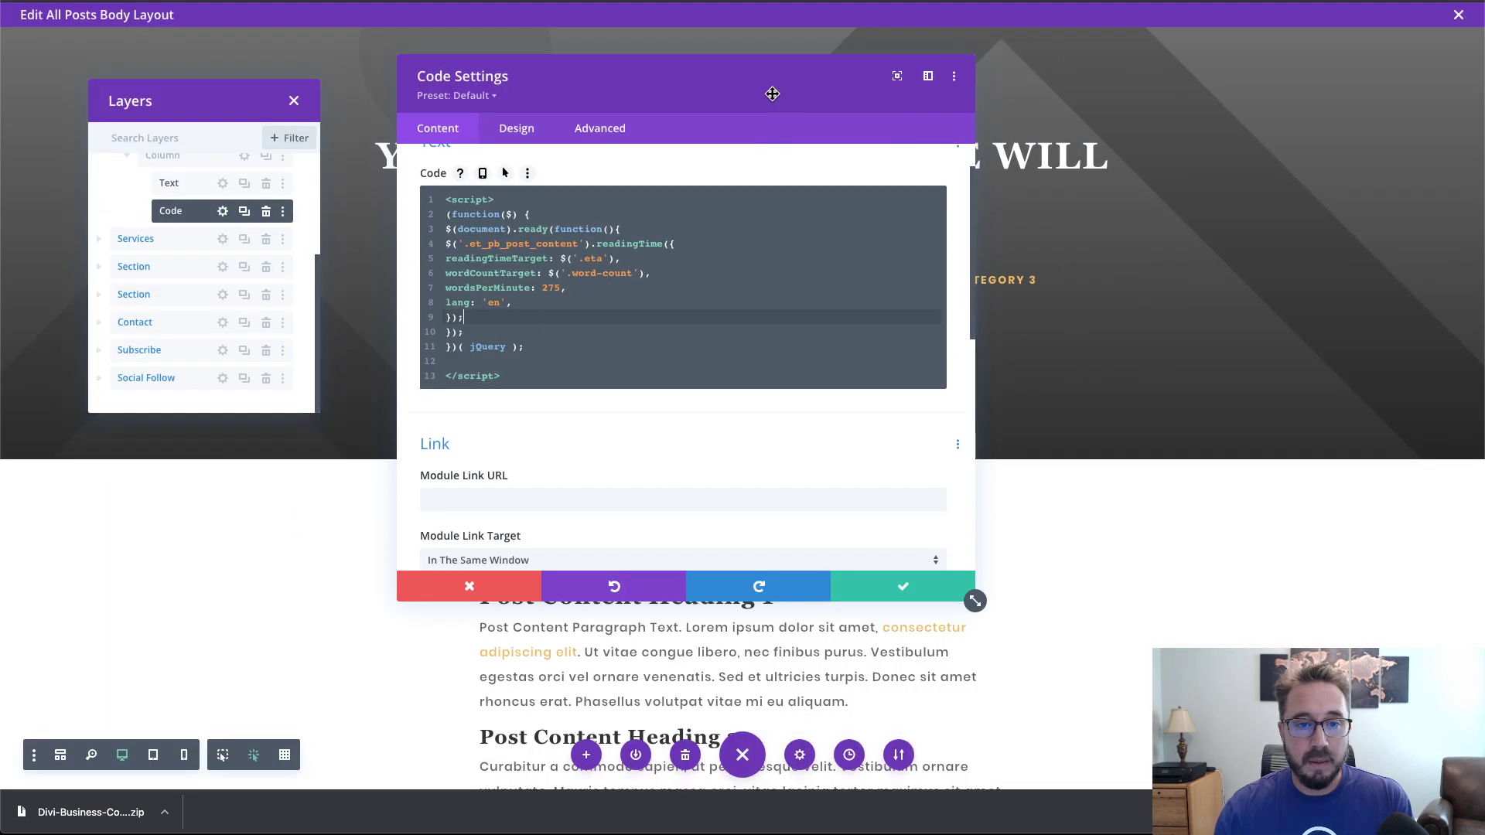
{"action": "left_click_drag", "start_coordinate": [781, 99], "coordinate": [756, 80]}
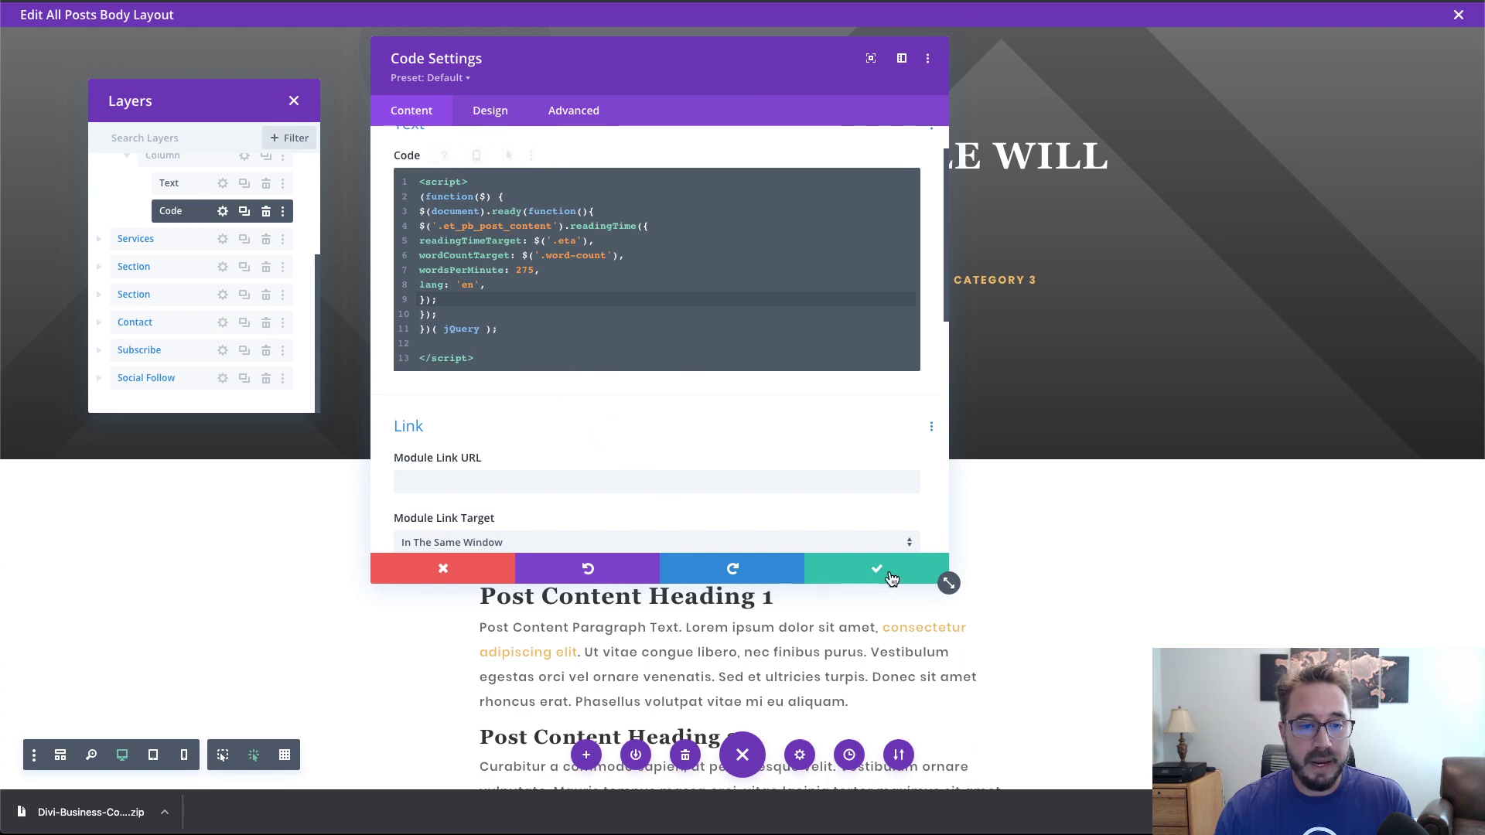
{"action": "left_click", "coordinate": [944, 580]}
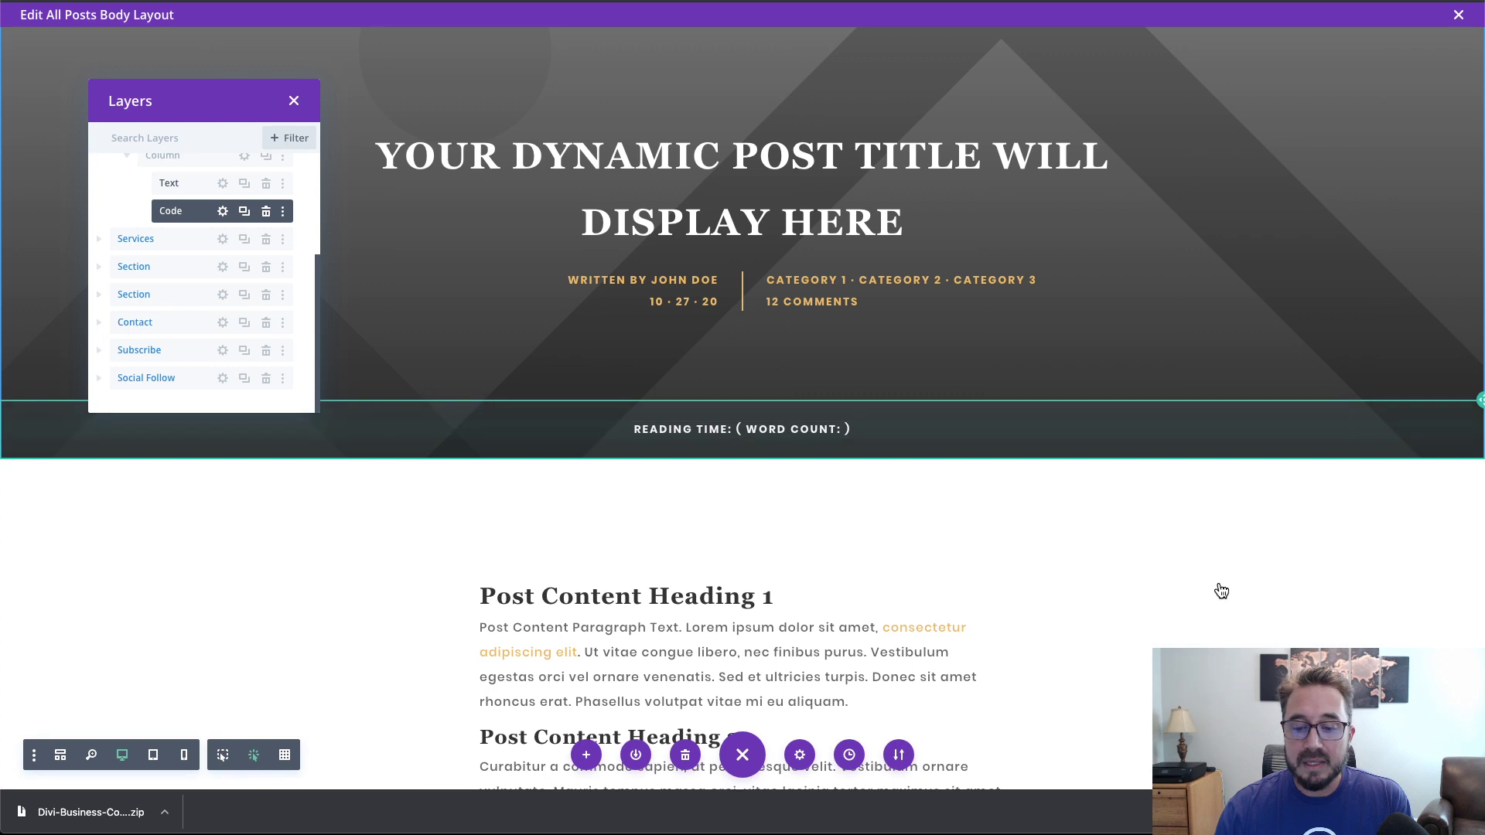
Step: Look over the template's layout and layers, and close the All Posts body layout editor to return to the Theme Builder
{"action": "scroll", "coordinate": [1222, 592], "scroll_direction": "down", "scroll_amount": 2}
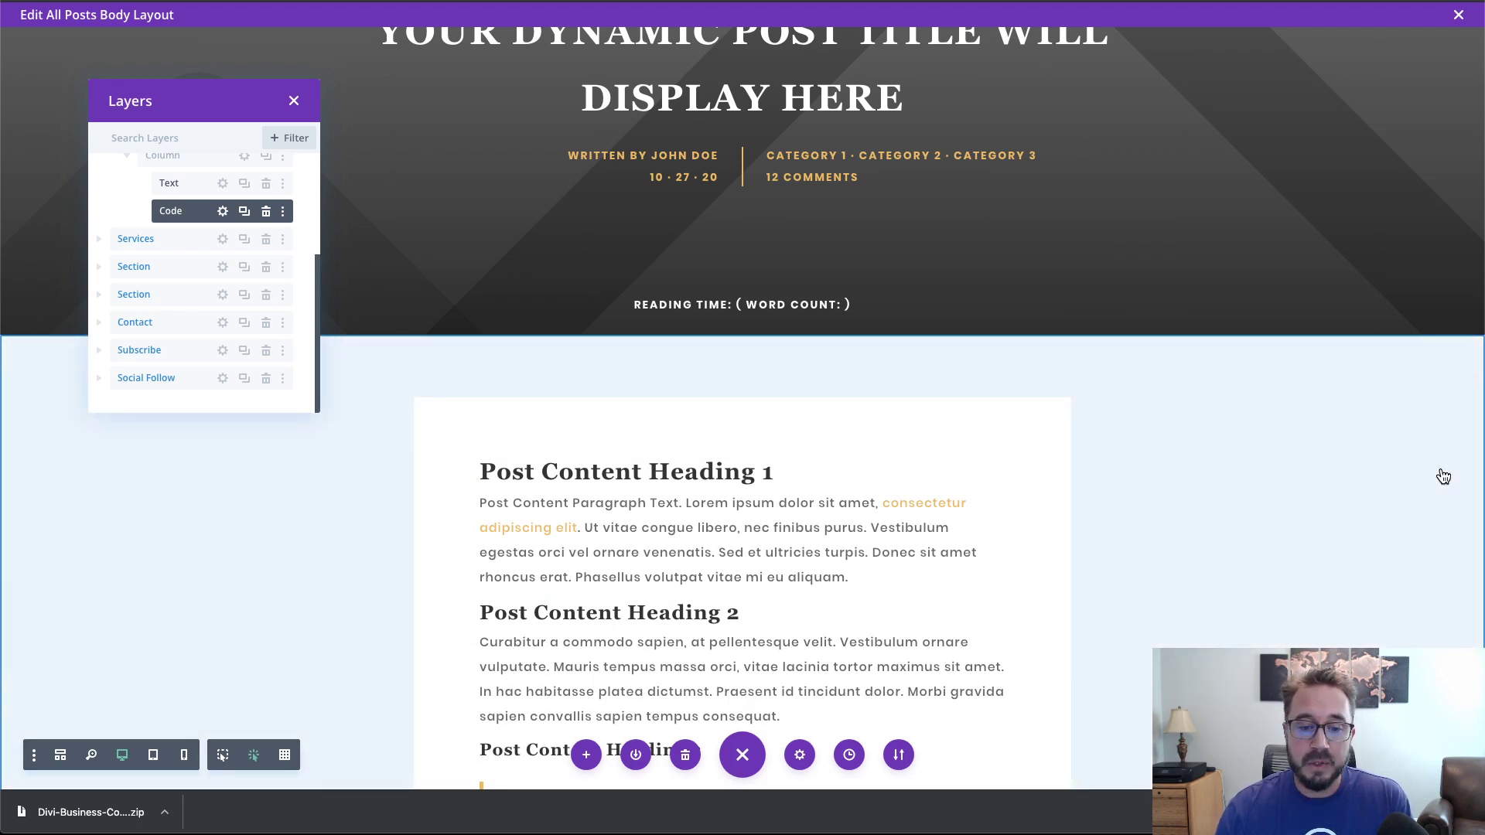
{"action": "scroll", "coordinate": [184, 272], "scroll_direction": "up", "scroll_amount": 3}
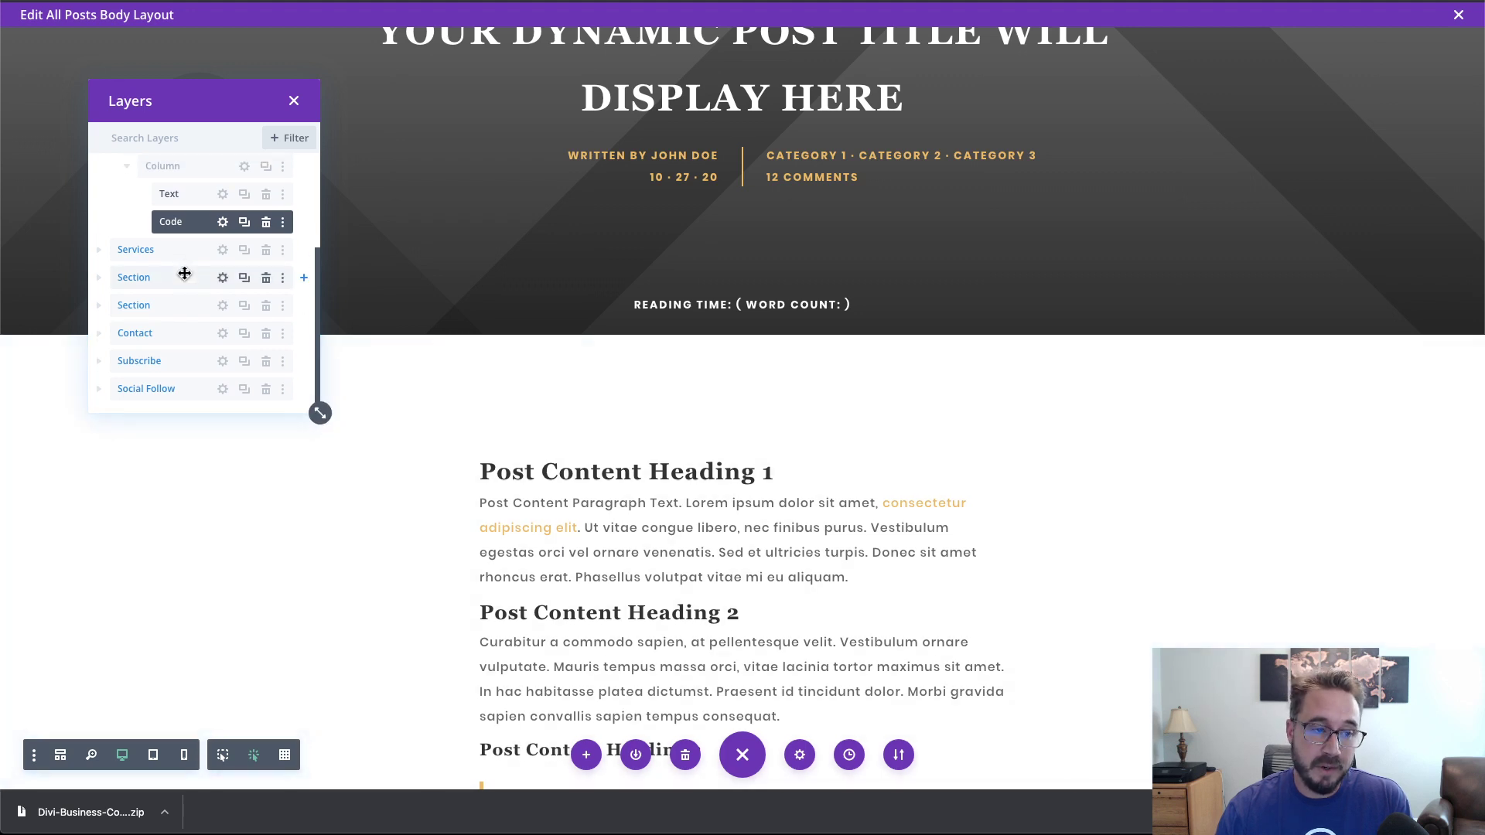
{"action": "scroll", "coordinate": [232, 294], "scroll_direction": "down", "scroll_amount": 1}
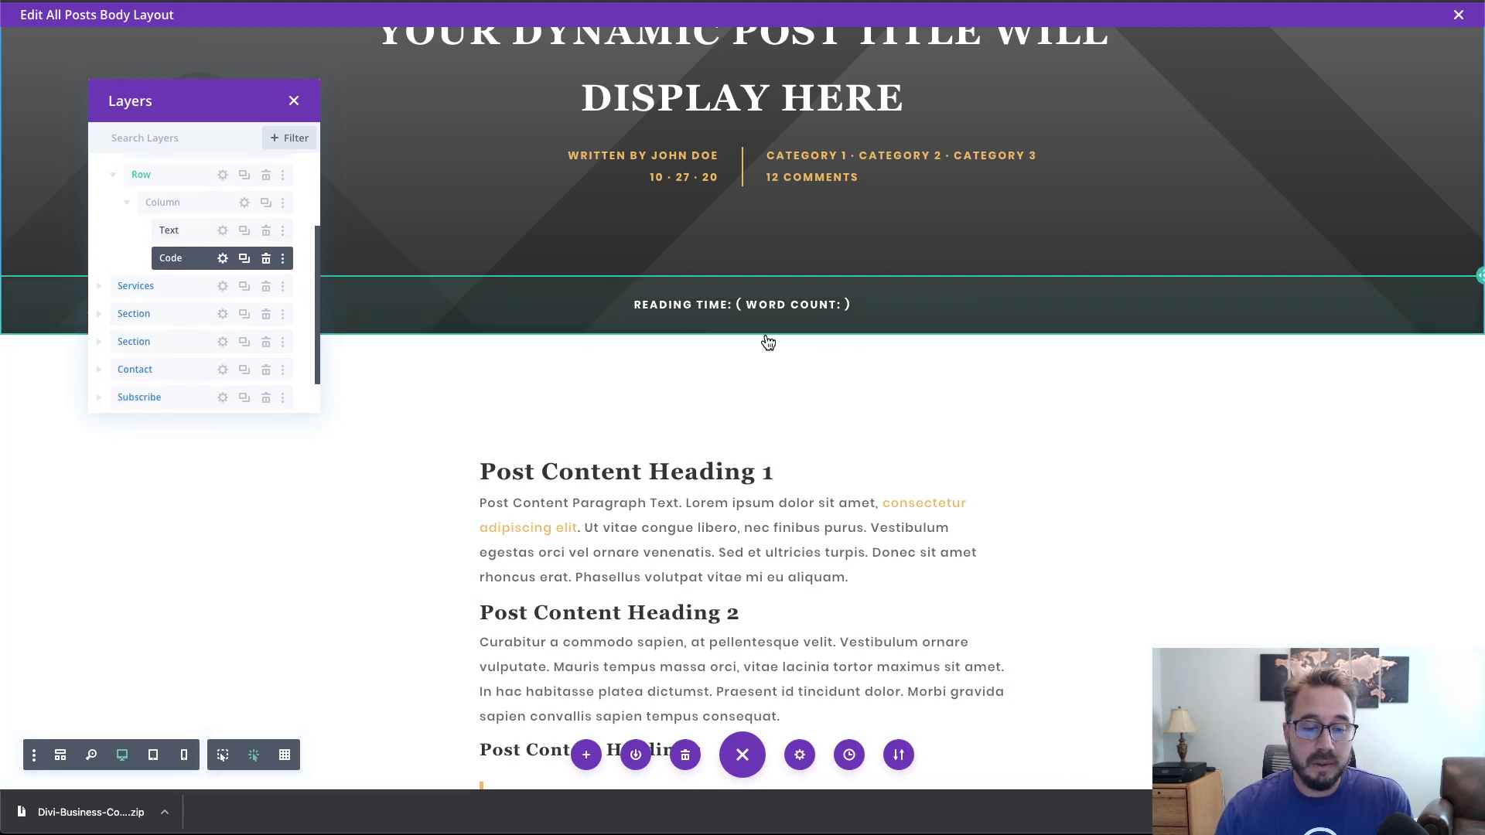
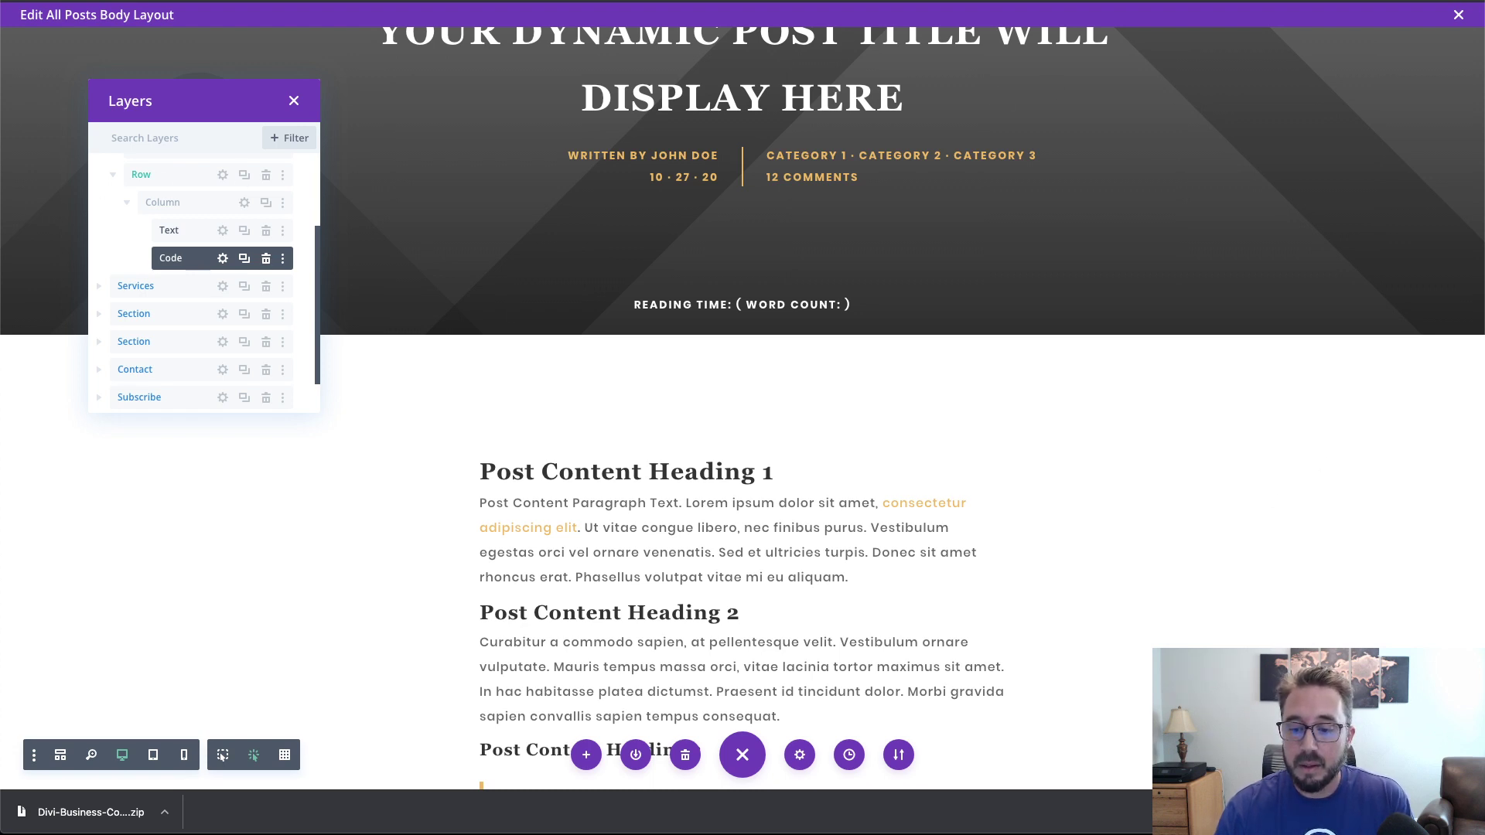
{"action": "left_click", "coordinate": [1458, 17]}
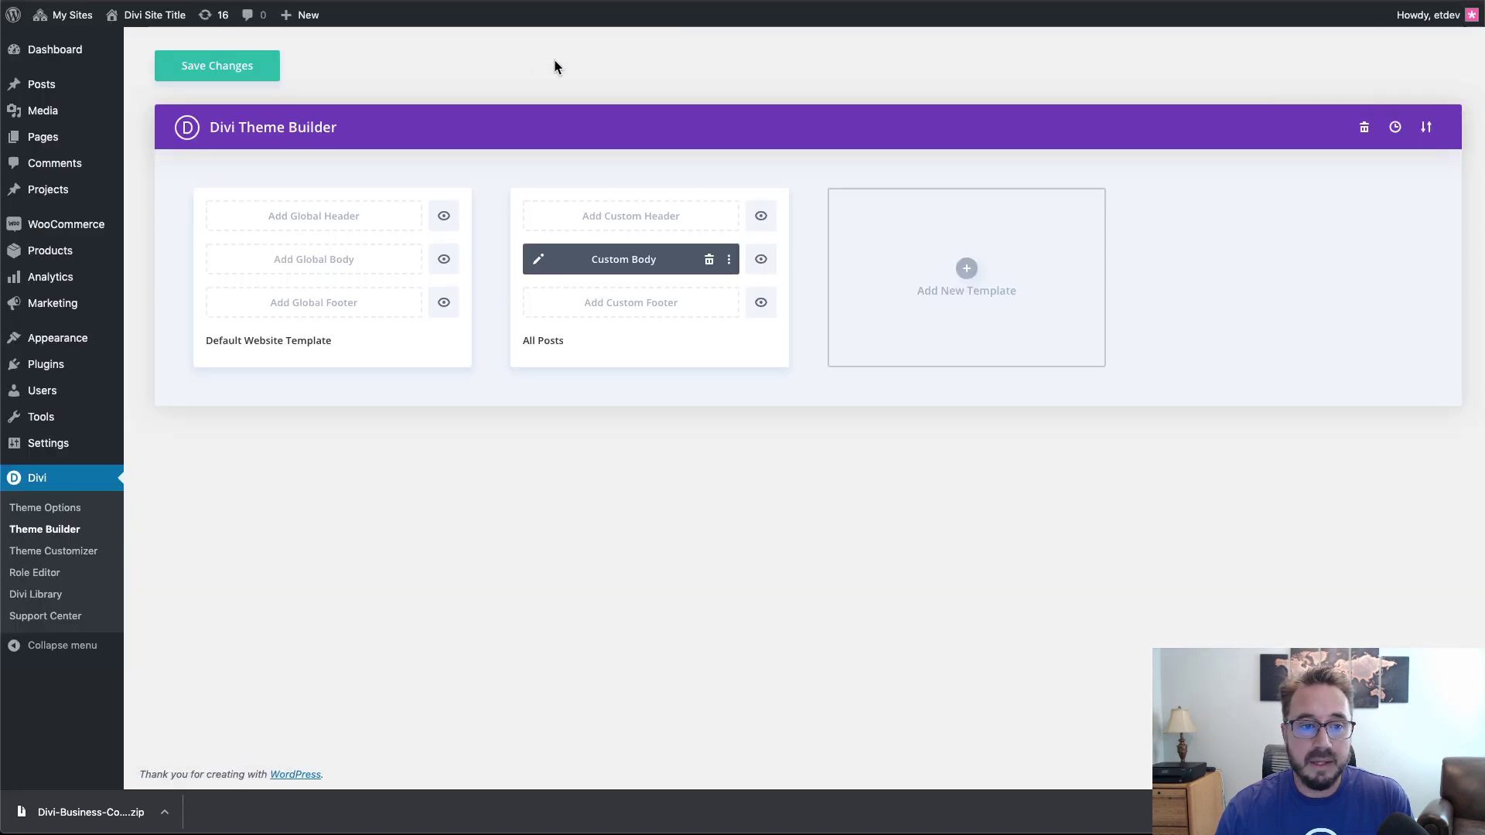
Step: Save the Theme Builder changes and open the Integration settings in the Divi Theme Options
{"action": "left_click", "coordinate": [160, 65]}
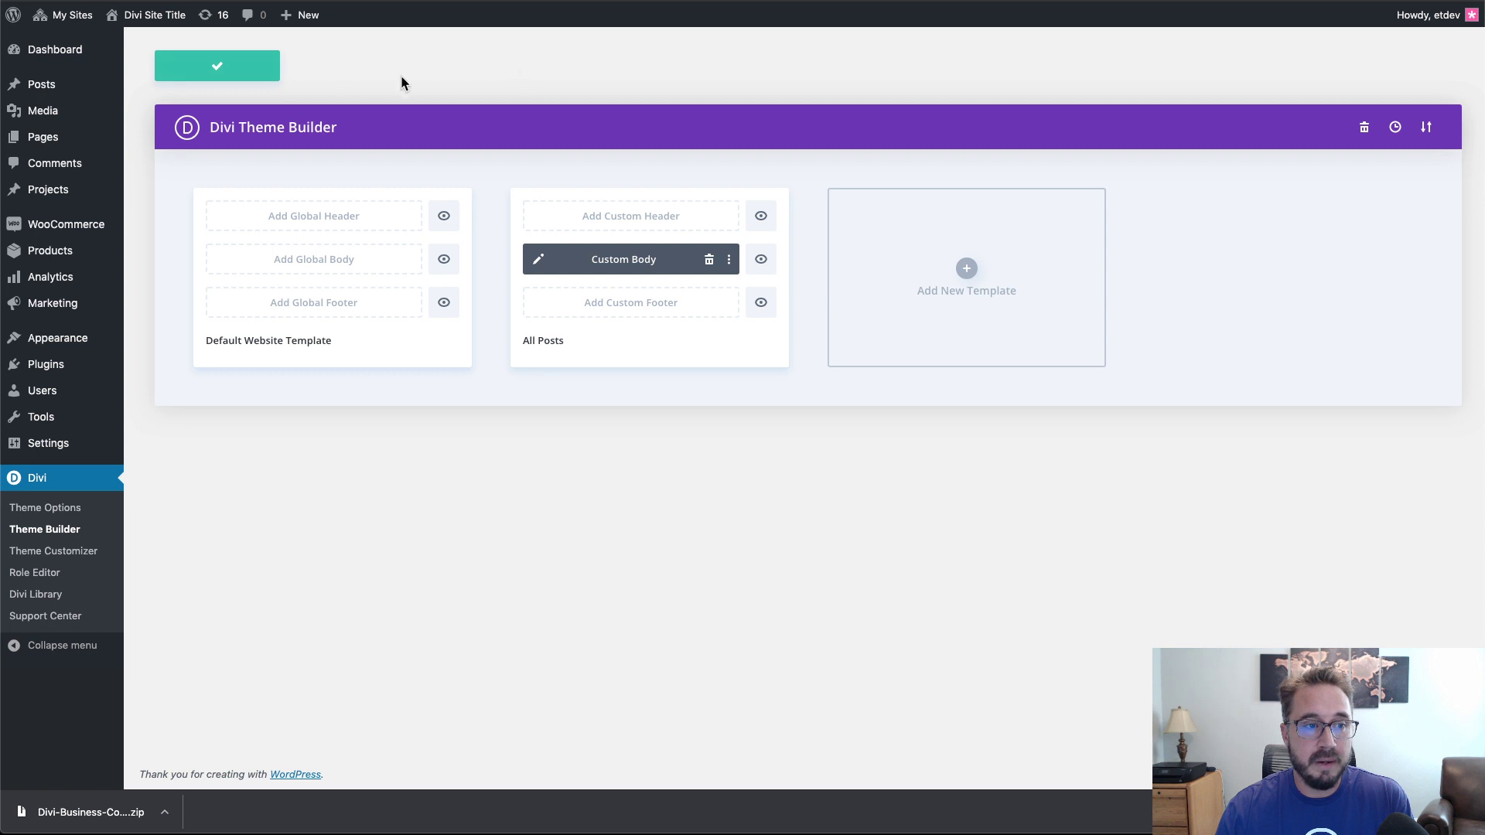
{"action": "left_click", "coordinate": [55, 517]}
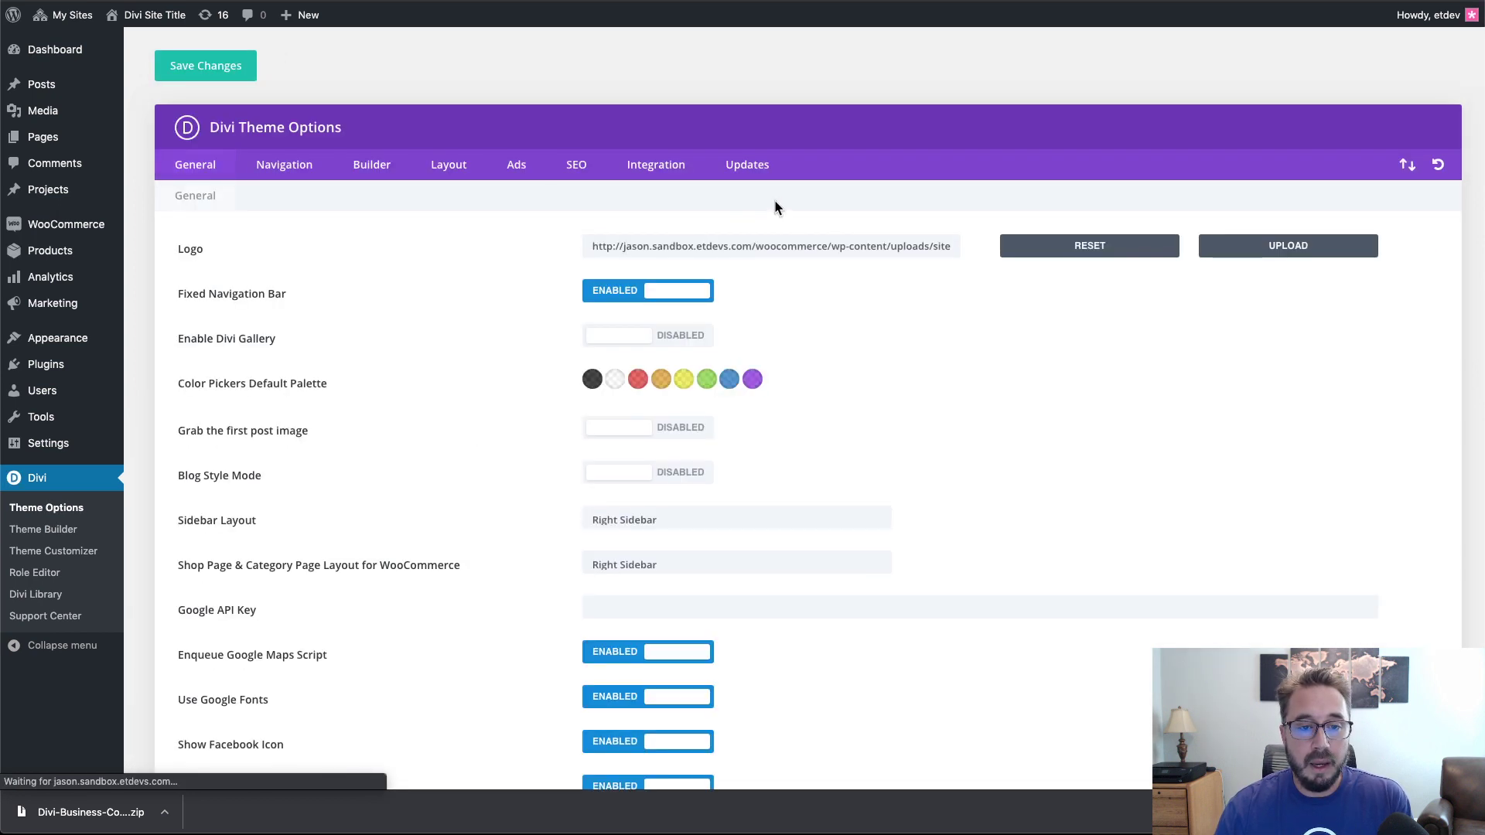
{"action": "left_click", "coordinate": [656, 164]}
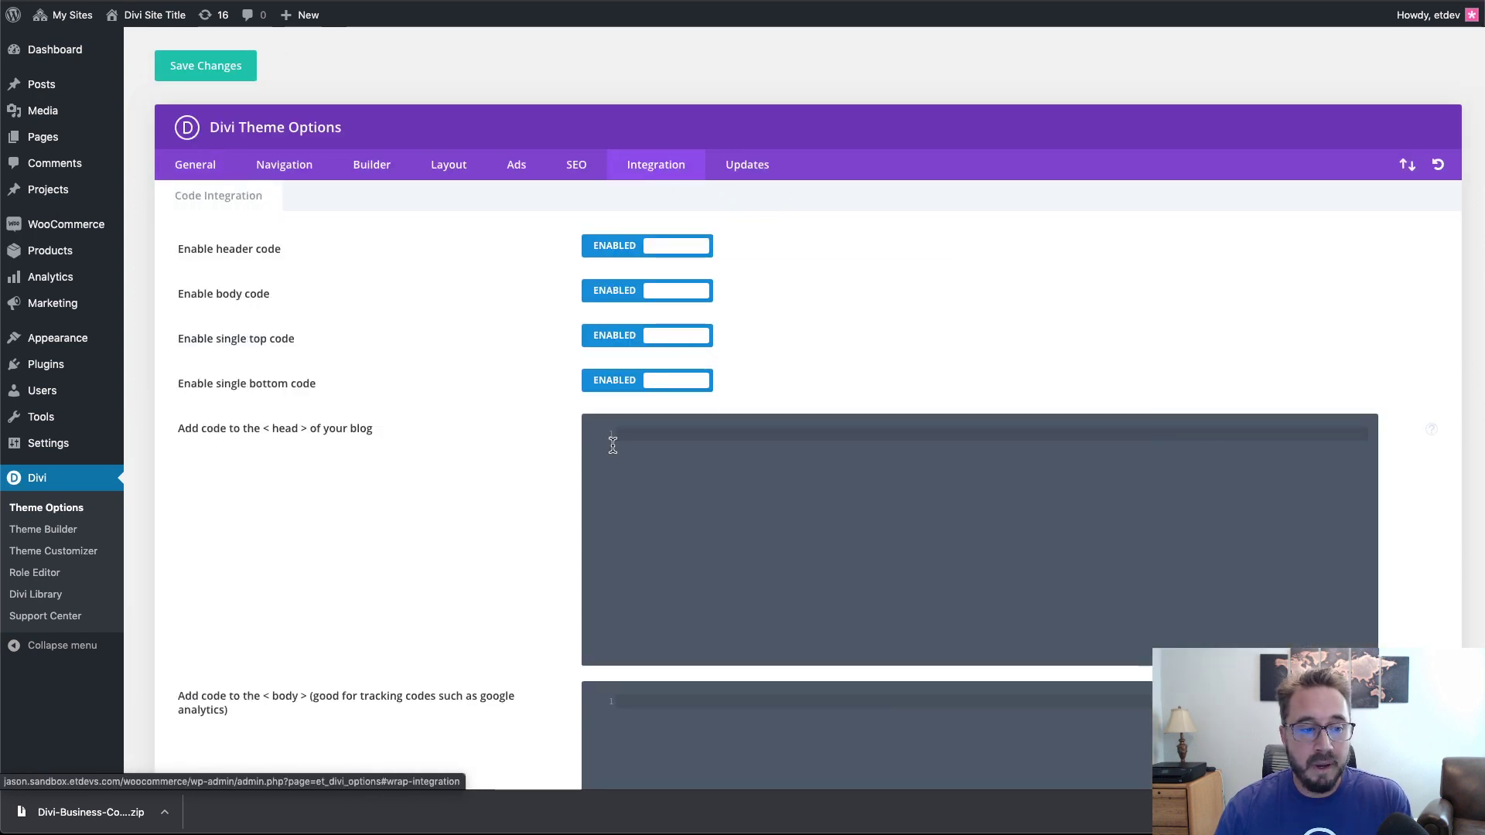
{"action": "left_click", "coordinate": [720, 431]}
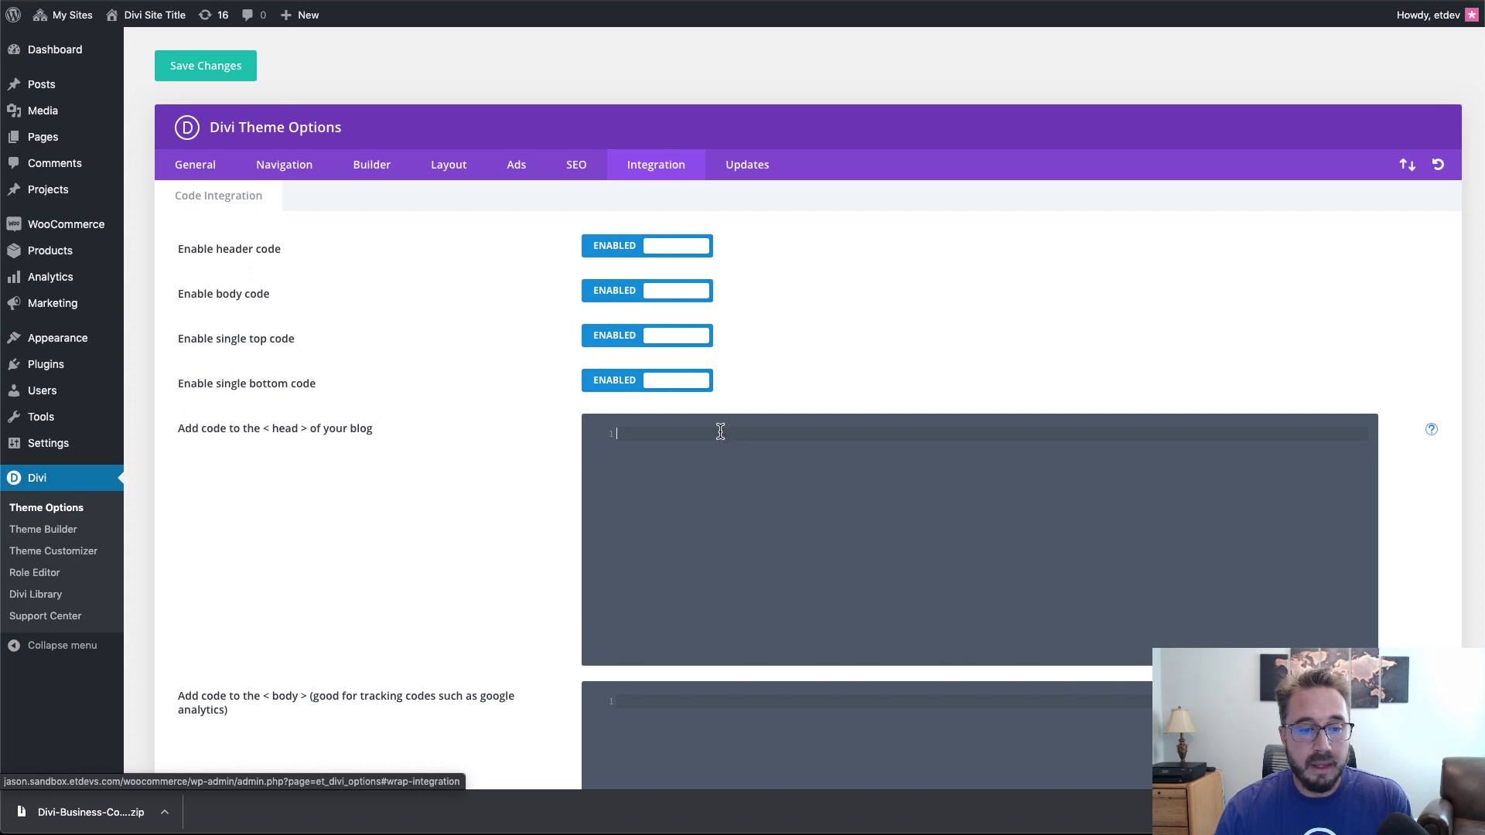
{"action": "scroll", "coordinate": [731, 433], "scroll_direction": "down", "scroll_amount": 1}
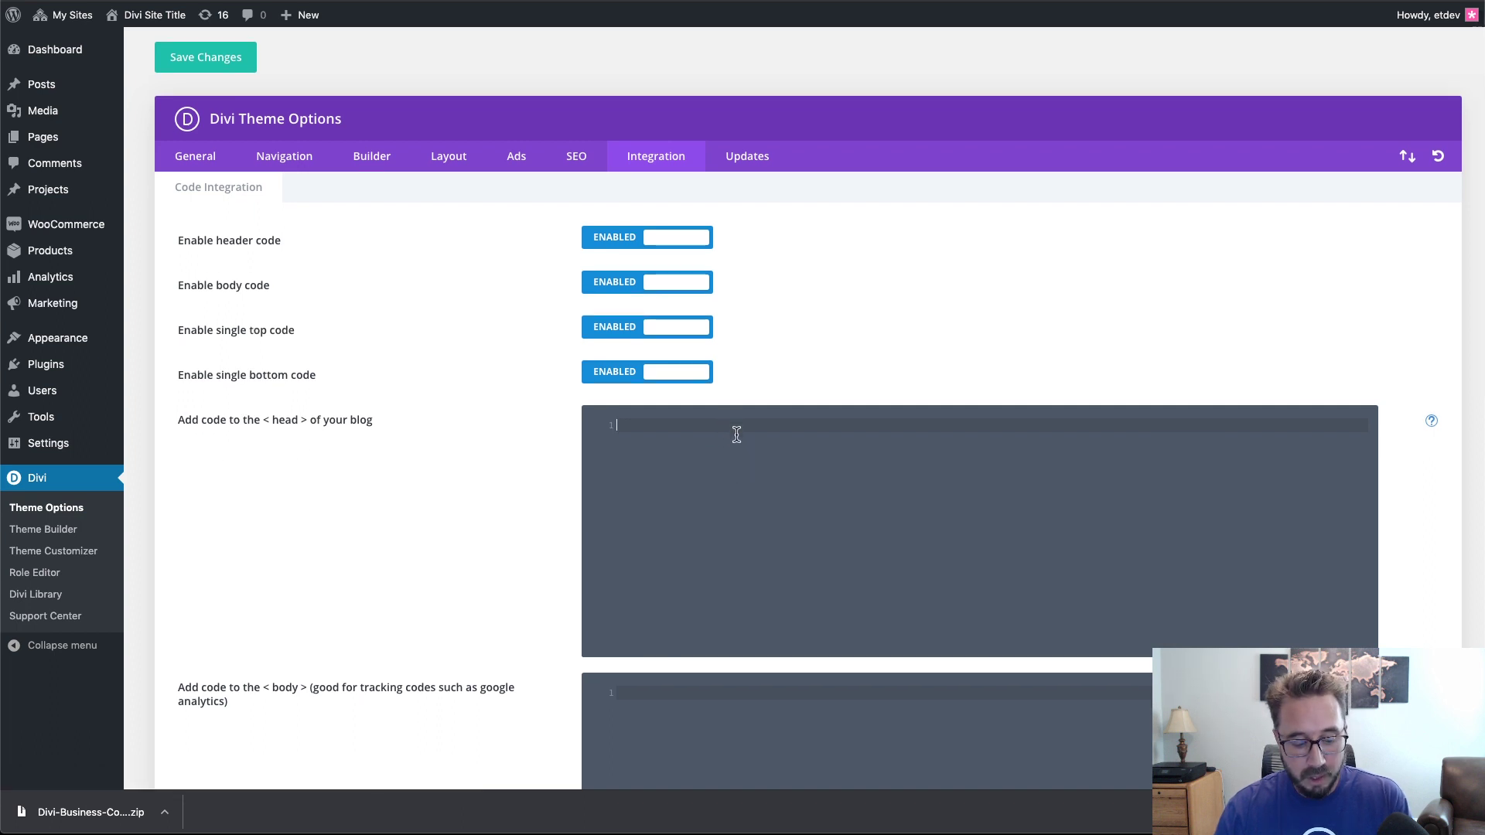
{"action": "type", "text": "<s"}
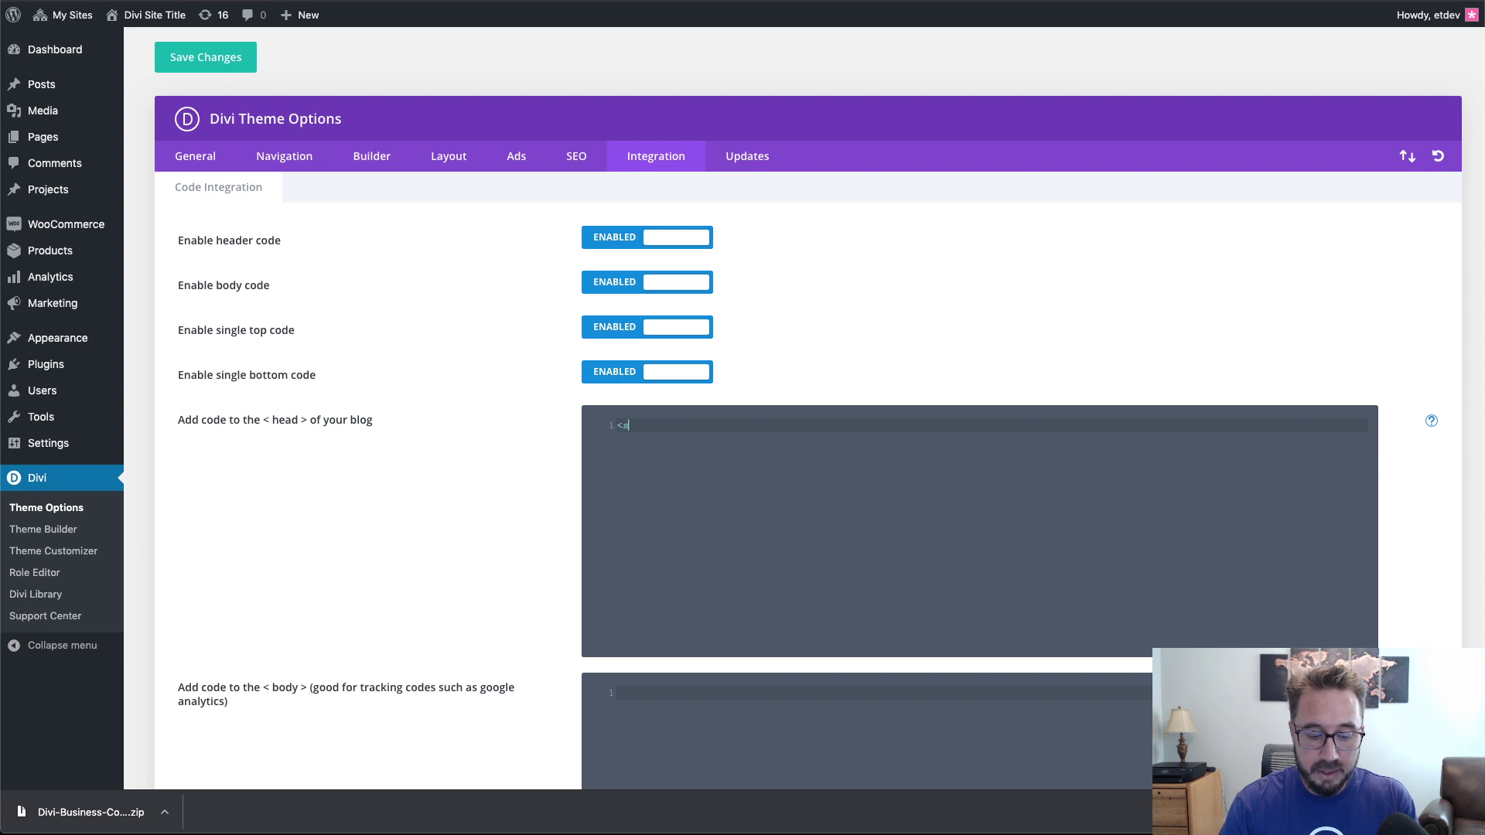
{"action": "type", "text": "cript>"}
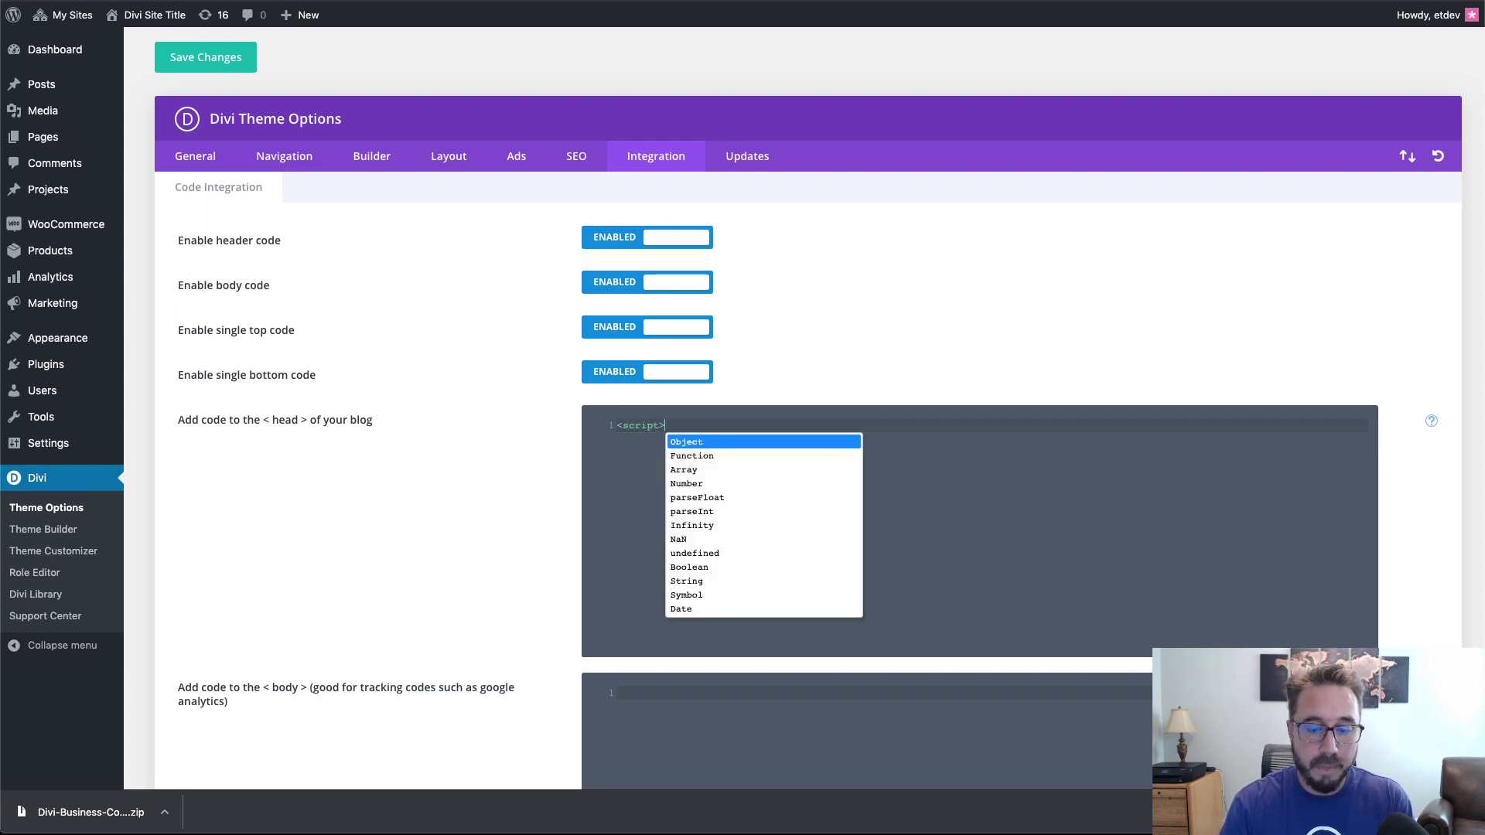
{"action": "type", "text": "src=\"https://cdnjs.cloudflare.com/ajax/libs/reading-time/2.0.0/readingTime.min.js"}
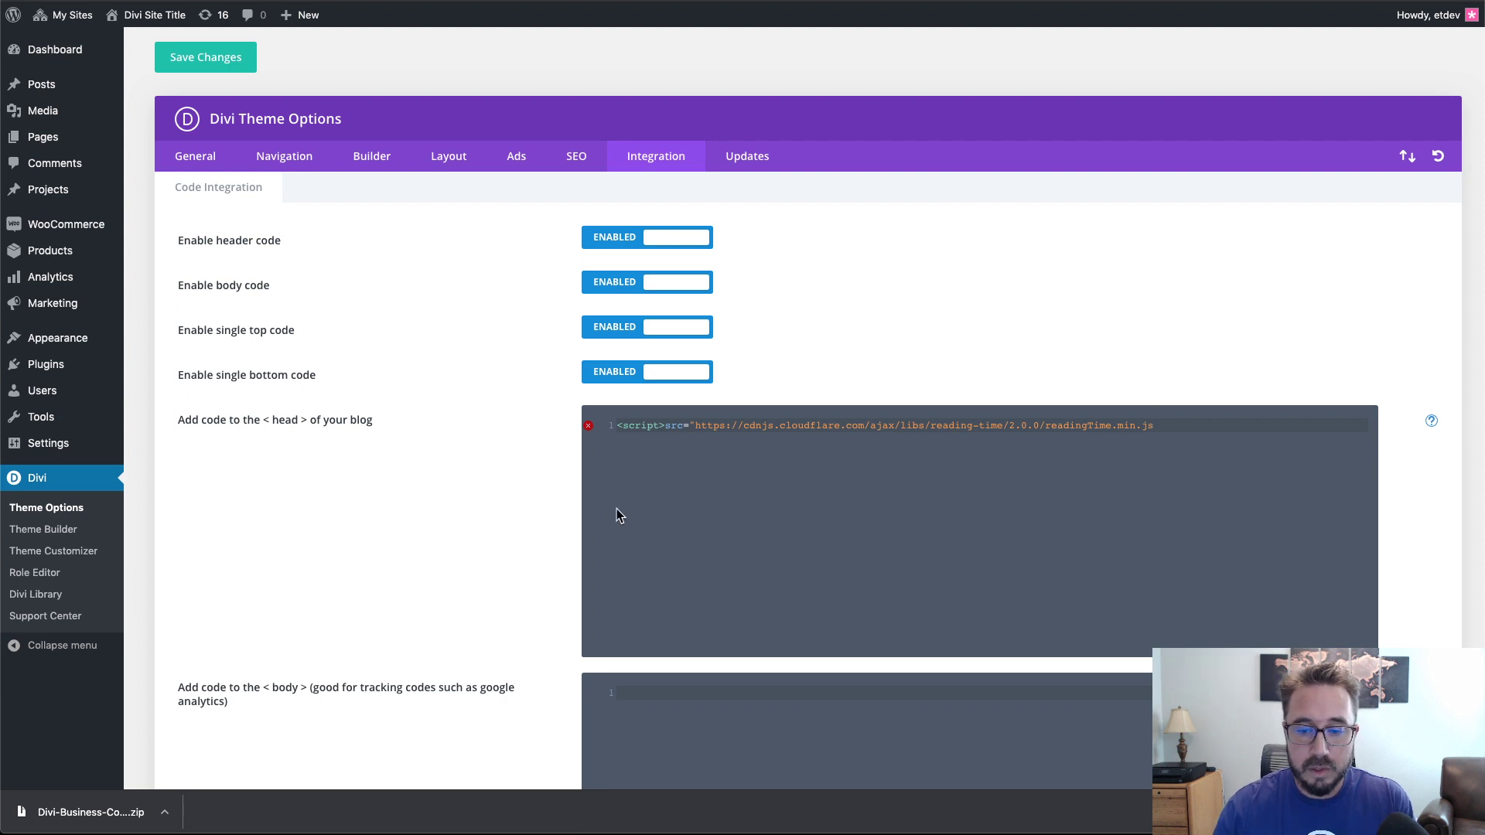
{"action": "left_click", "coordinate": [662, 431]}
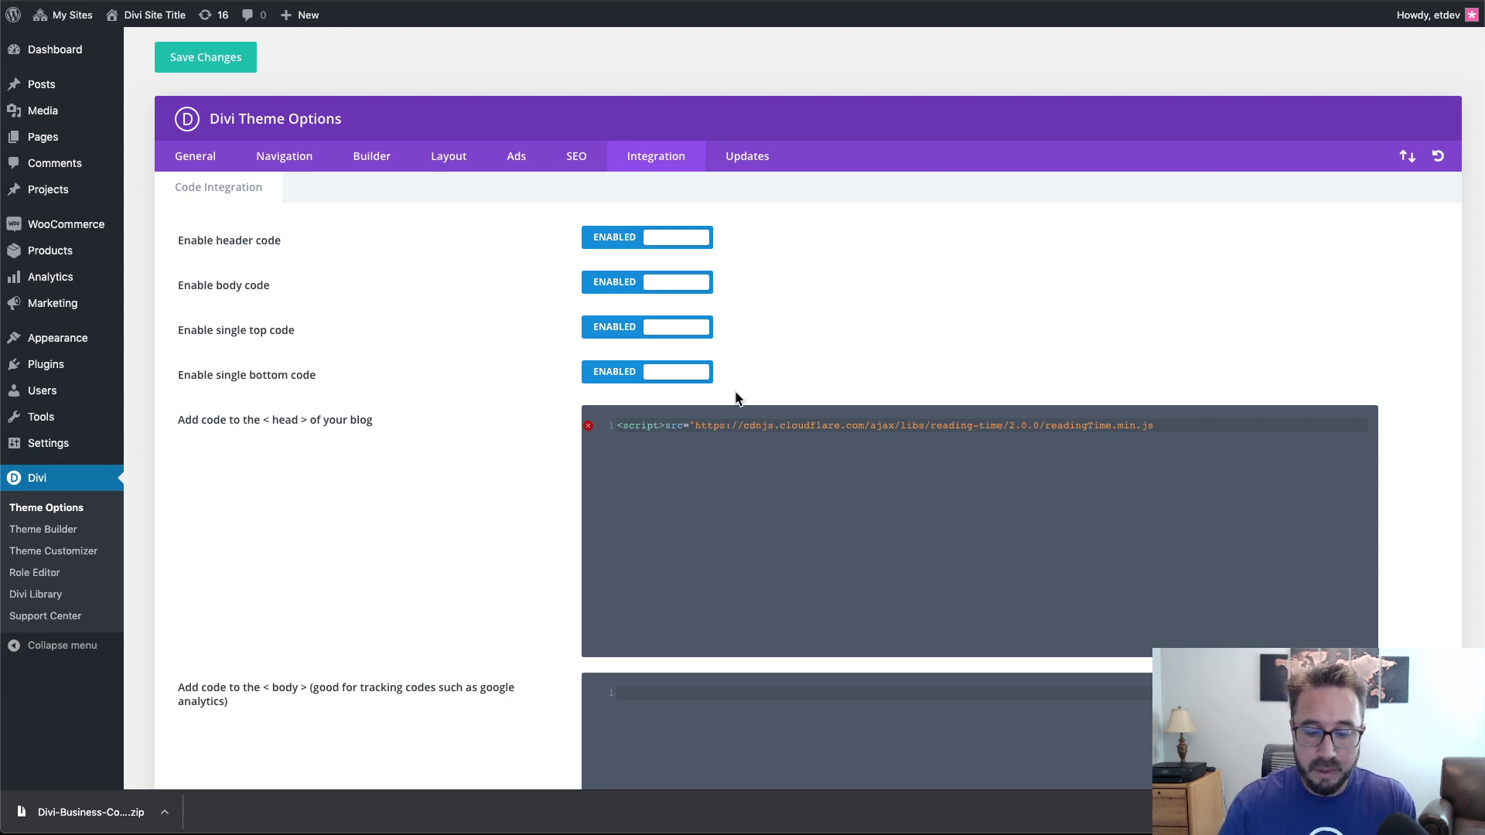
{"action": "key", "text": "BackSpace"}
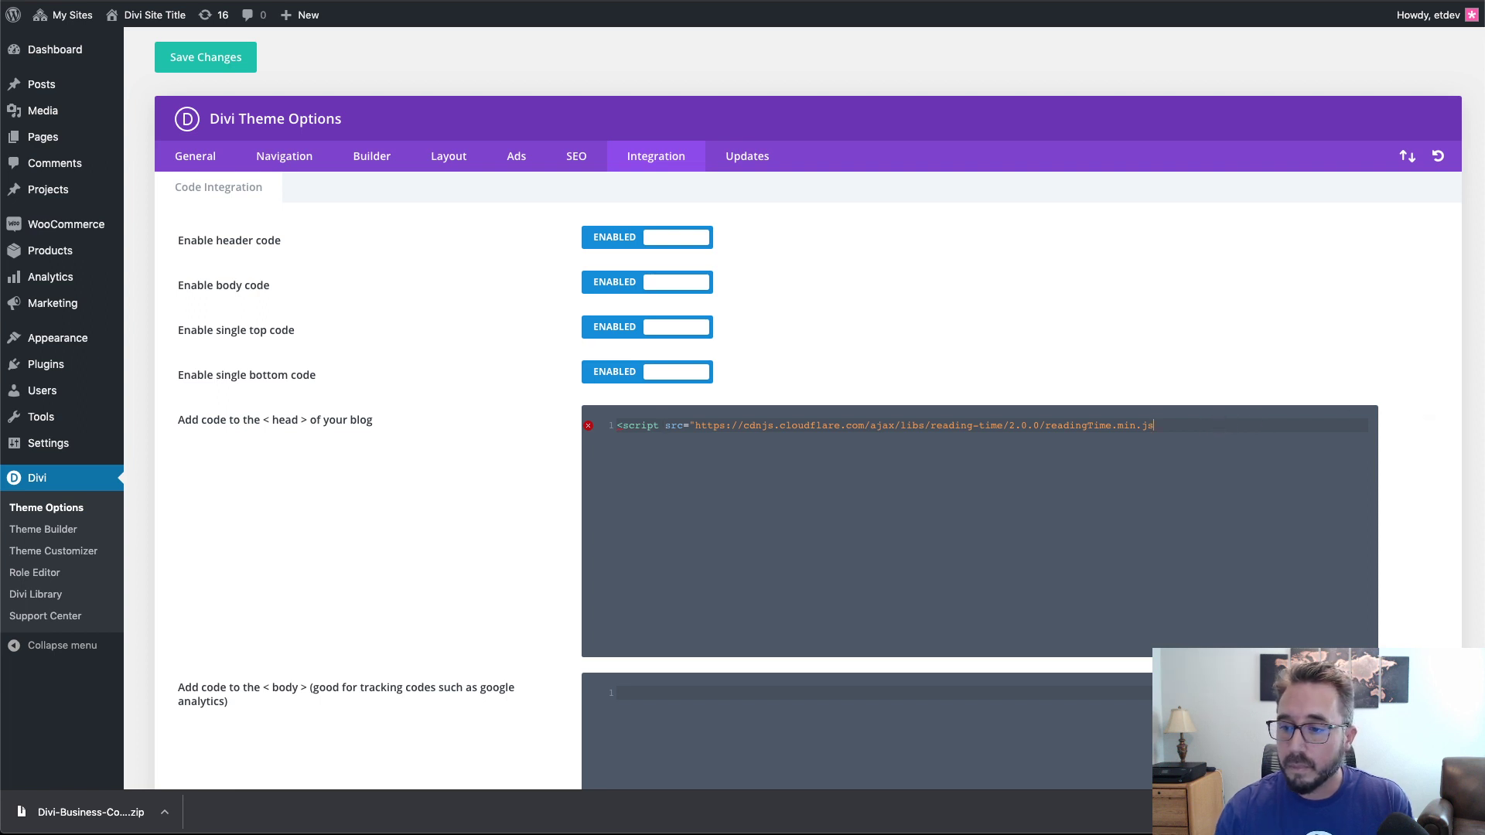
{"action": "left_click", "coordinate": [1298, 429]}
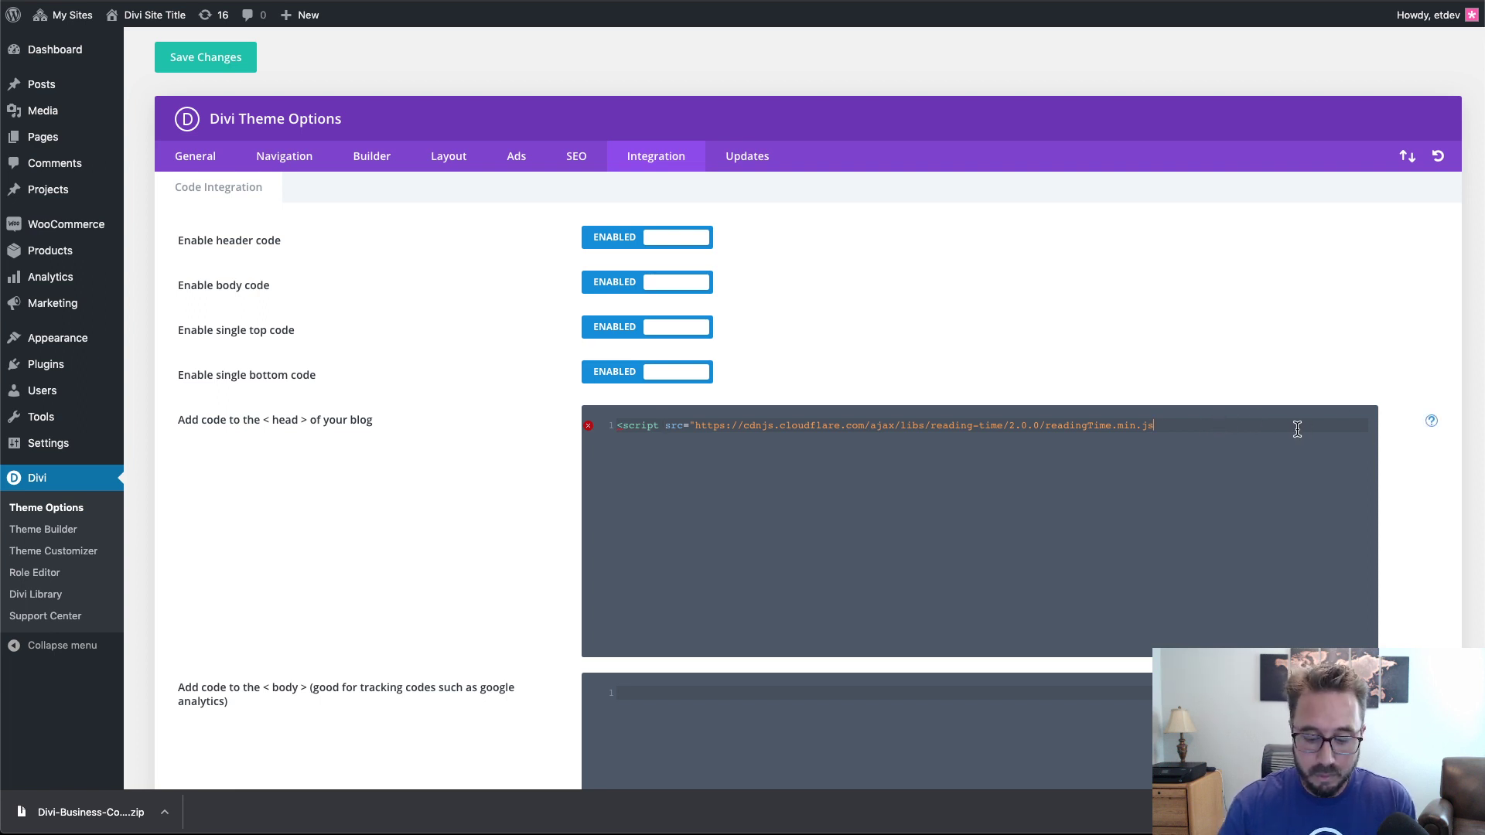
{"action": "type", "text": ">"}
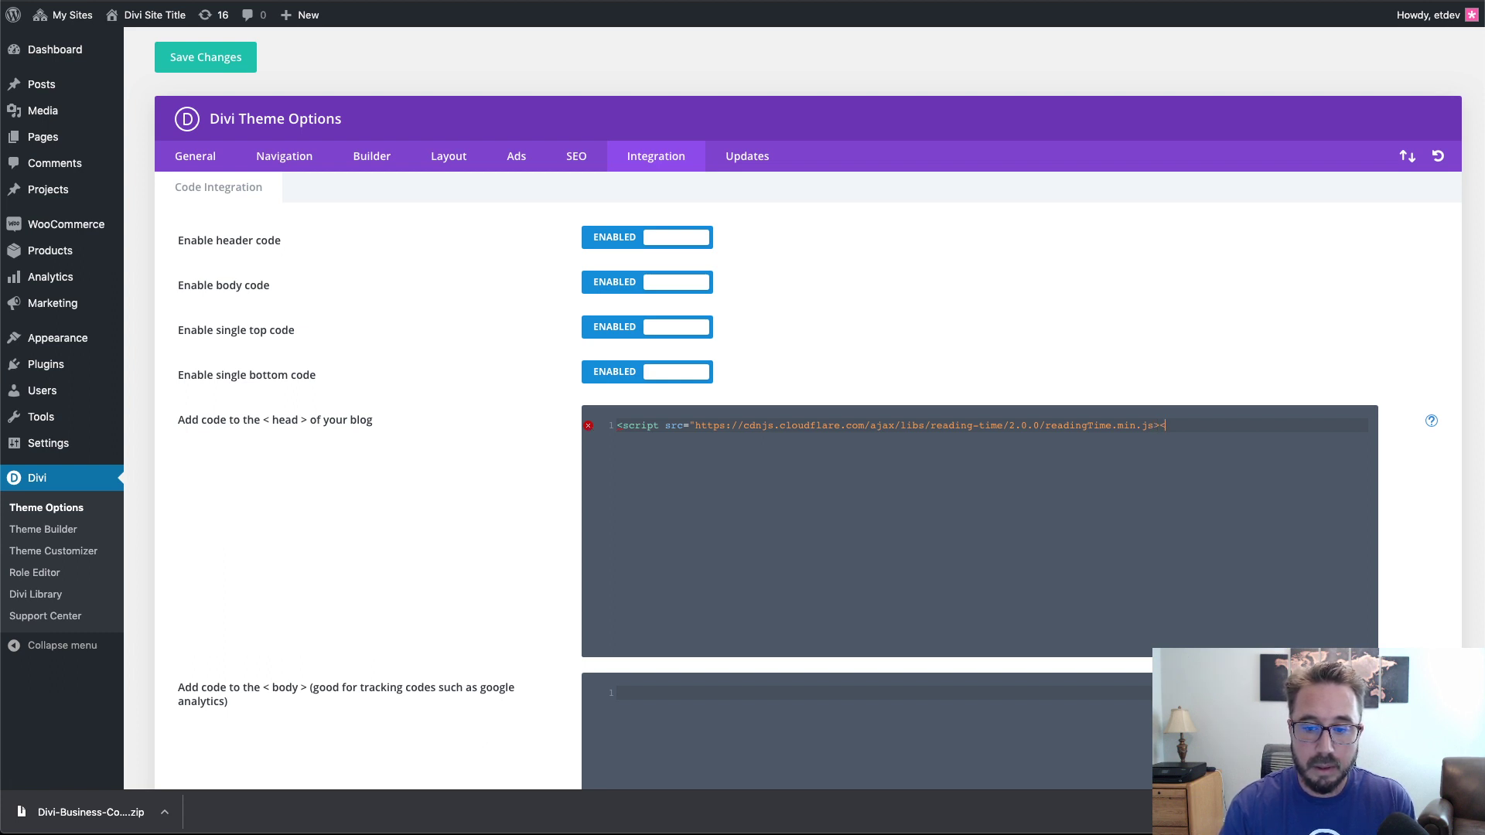
{"action": "type", "text": "</sc"}
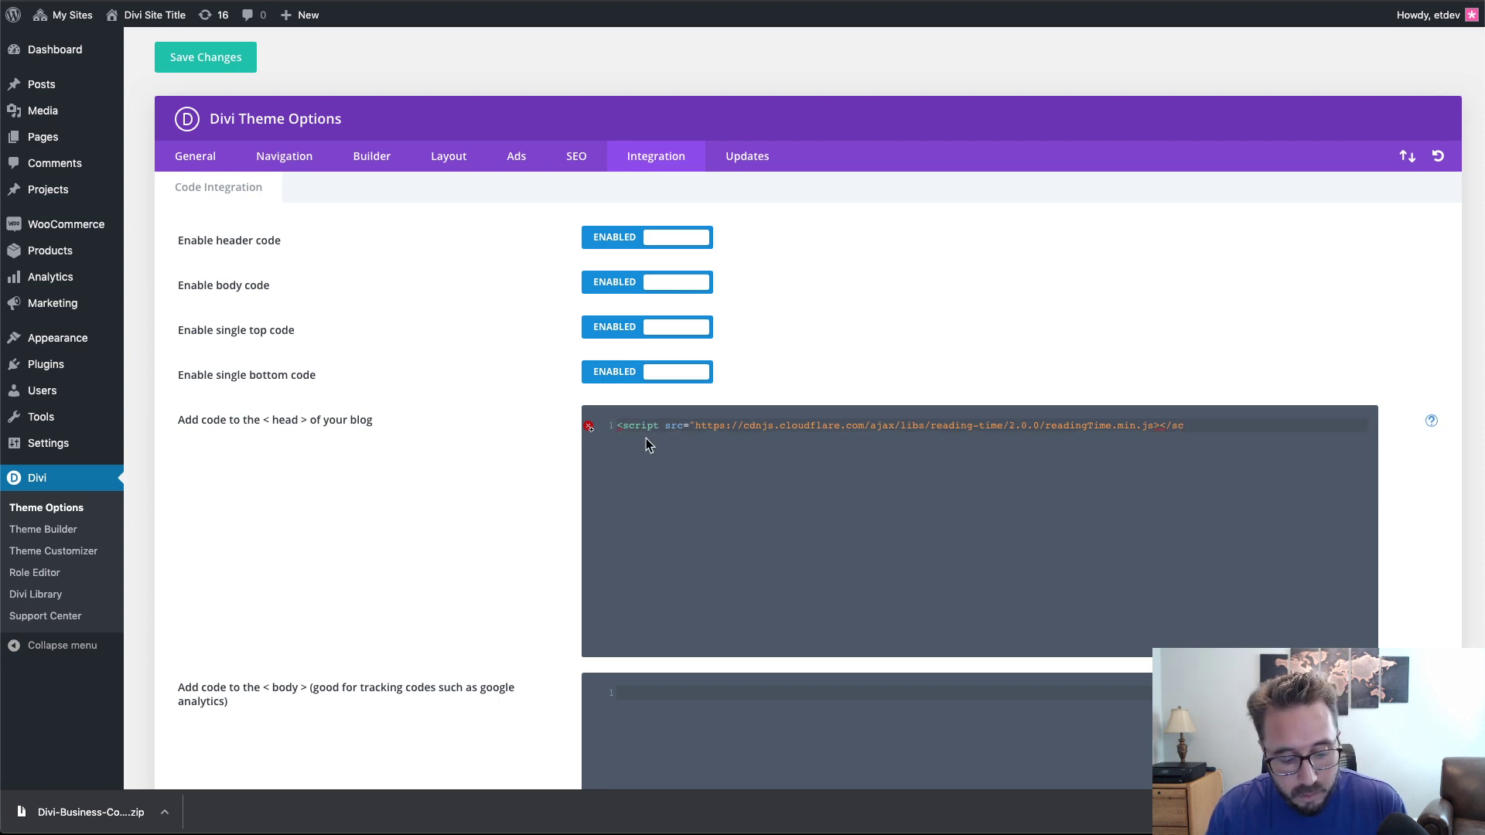
{"action": "key", "text": "ctrl+a"}
{"action": "type", "text": "<script src=\"https://cdnjs.cloudflare.com/ajax/libs/reading-time/2.0.0/readingTime.min.js\"></script>"}
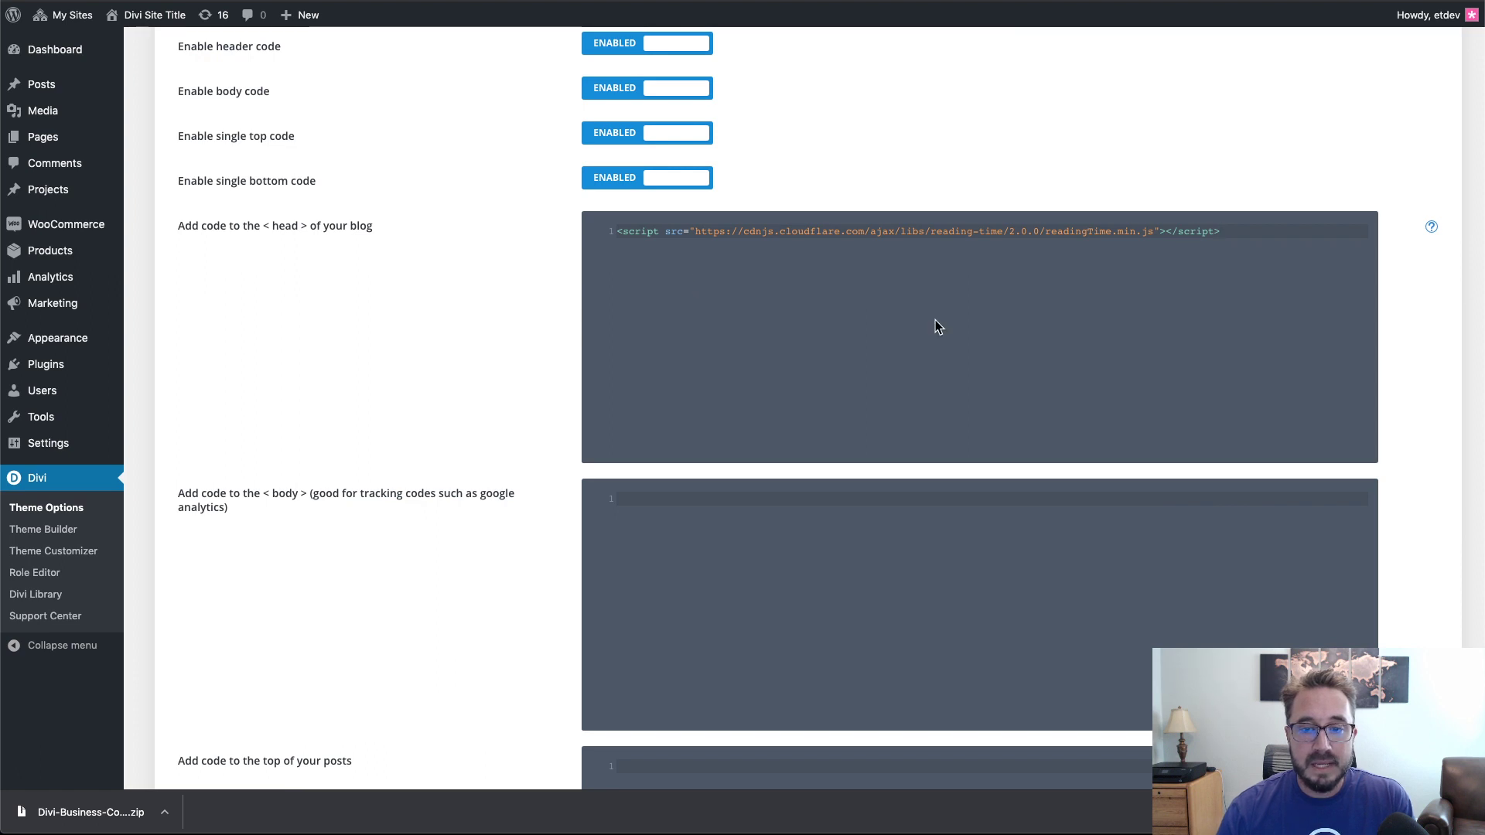
Step: Save the Theme Options, return to the Theme Builder and save its changes
{"action": "scroll", "coordinate": [957, 321], "scroll_direction": "up", "scroll_amount": 3}
{"action": "scroll", "coordinate": [957, 323], "scroll_direction": "up", "scroll_amount": 1}
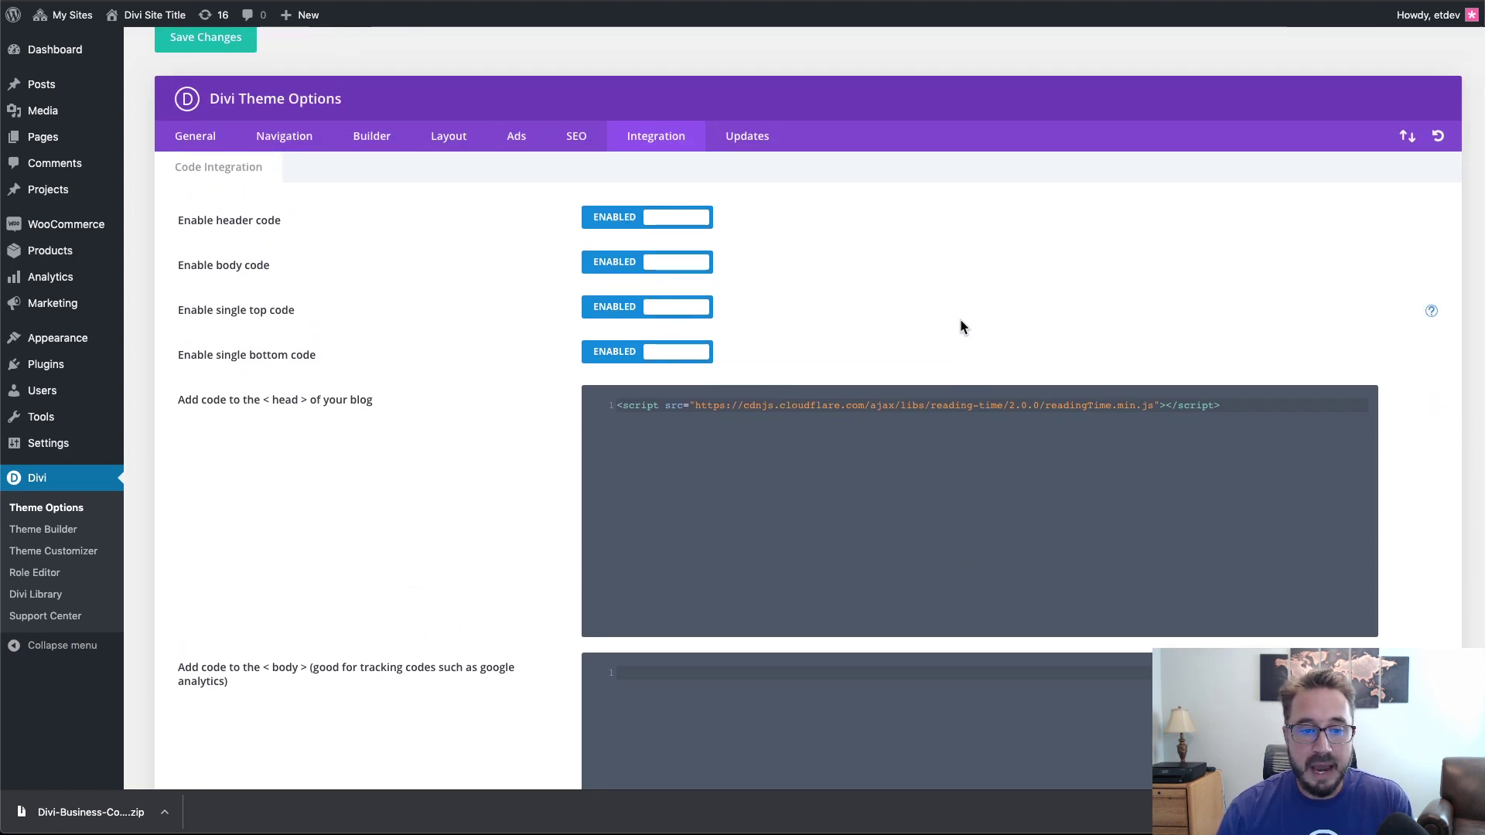
{"action": "left_click", "coordinate": [214, 48]}
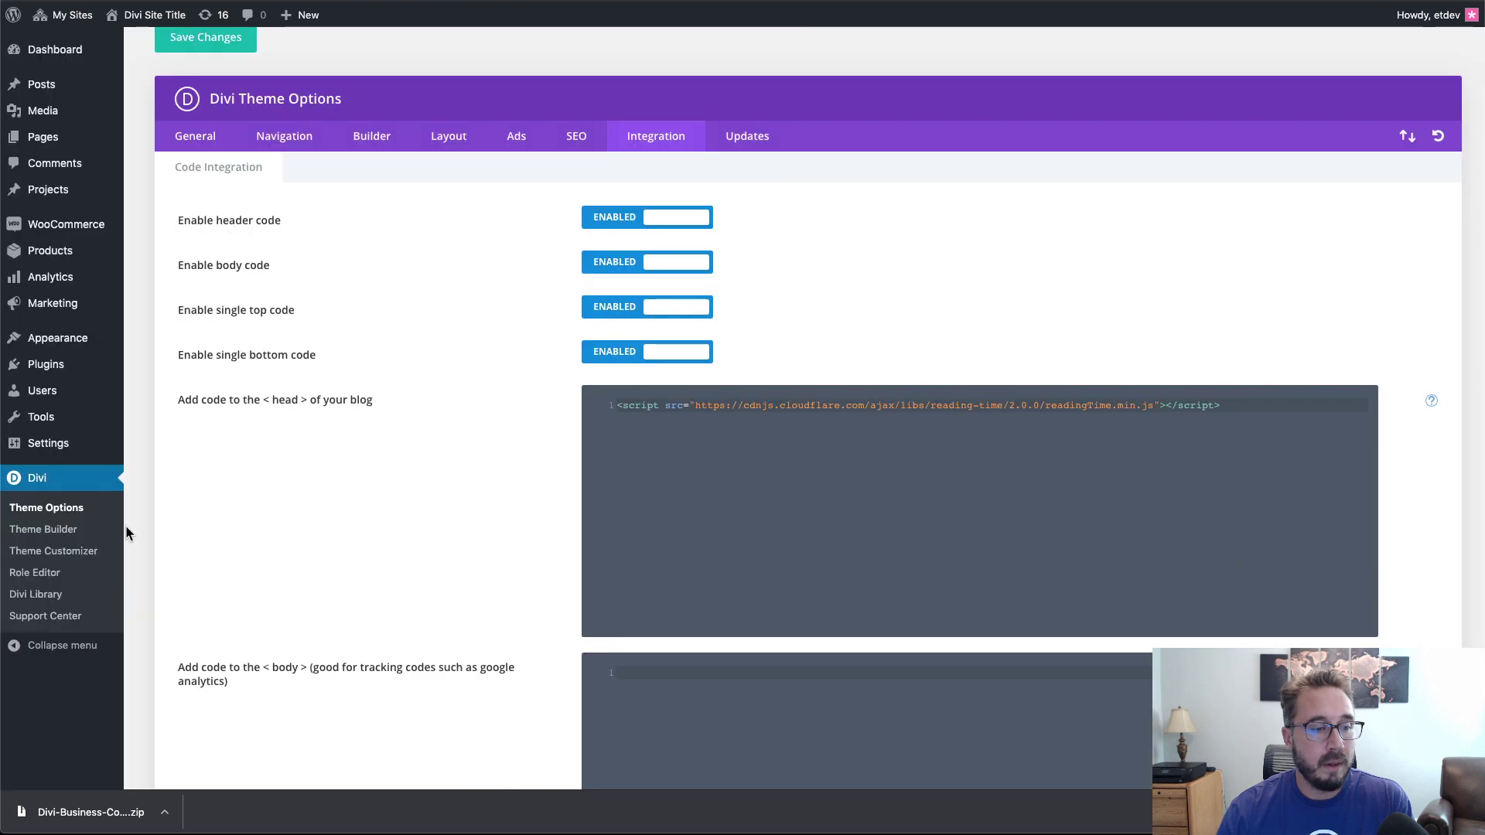
{"action": "left_click", "coordinate": [65, 533]}
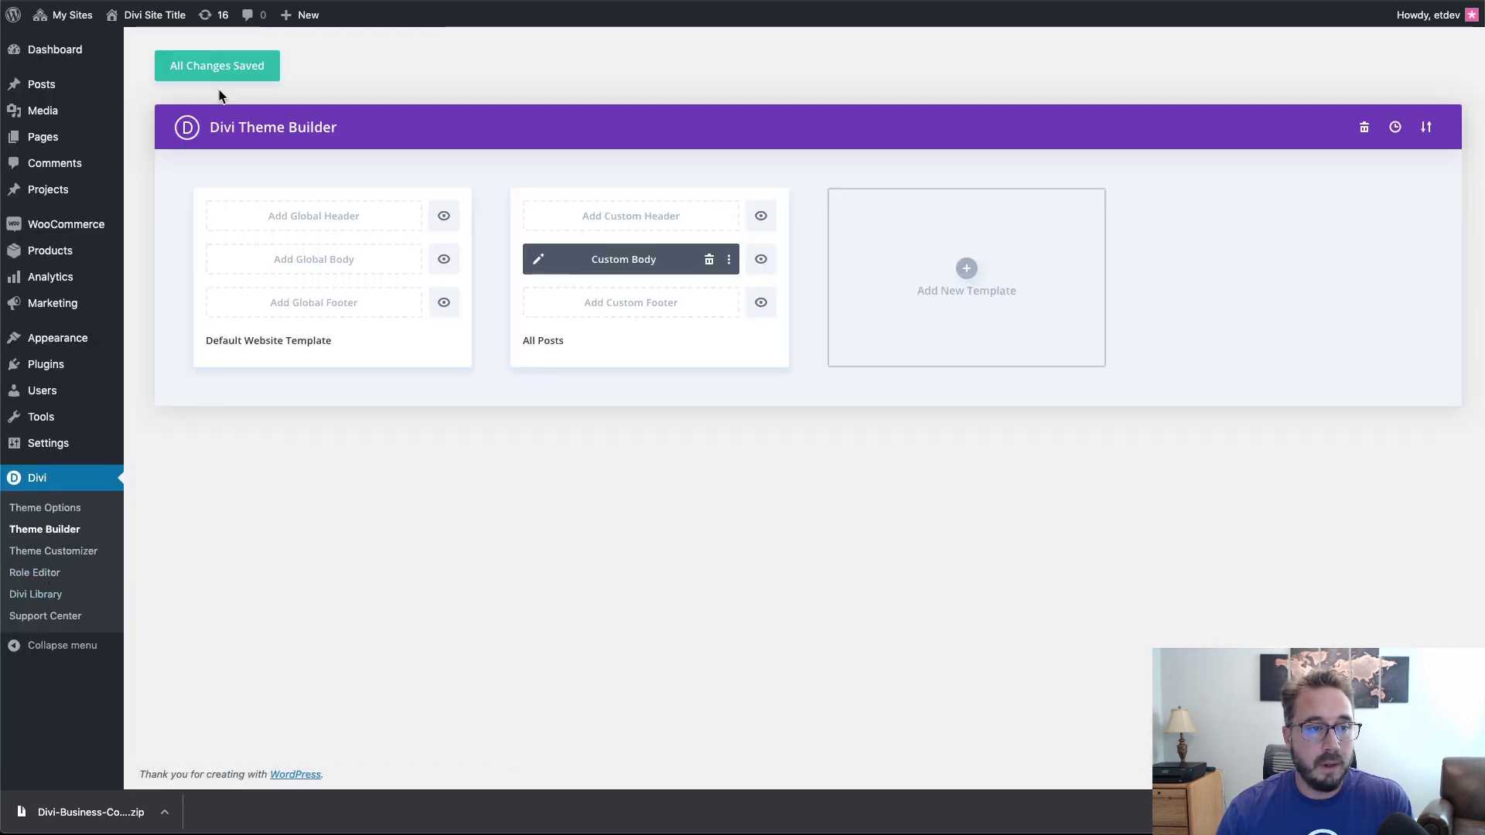
{"action": "left_click", "coordinate": [221, 73]}
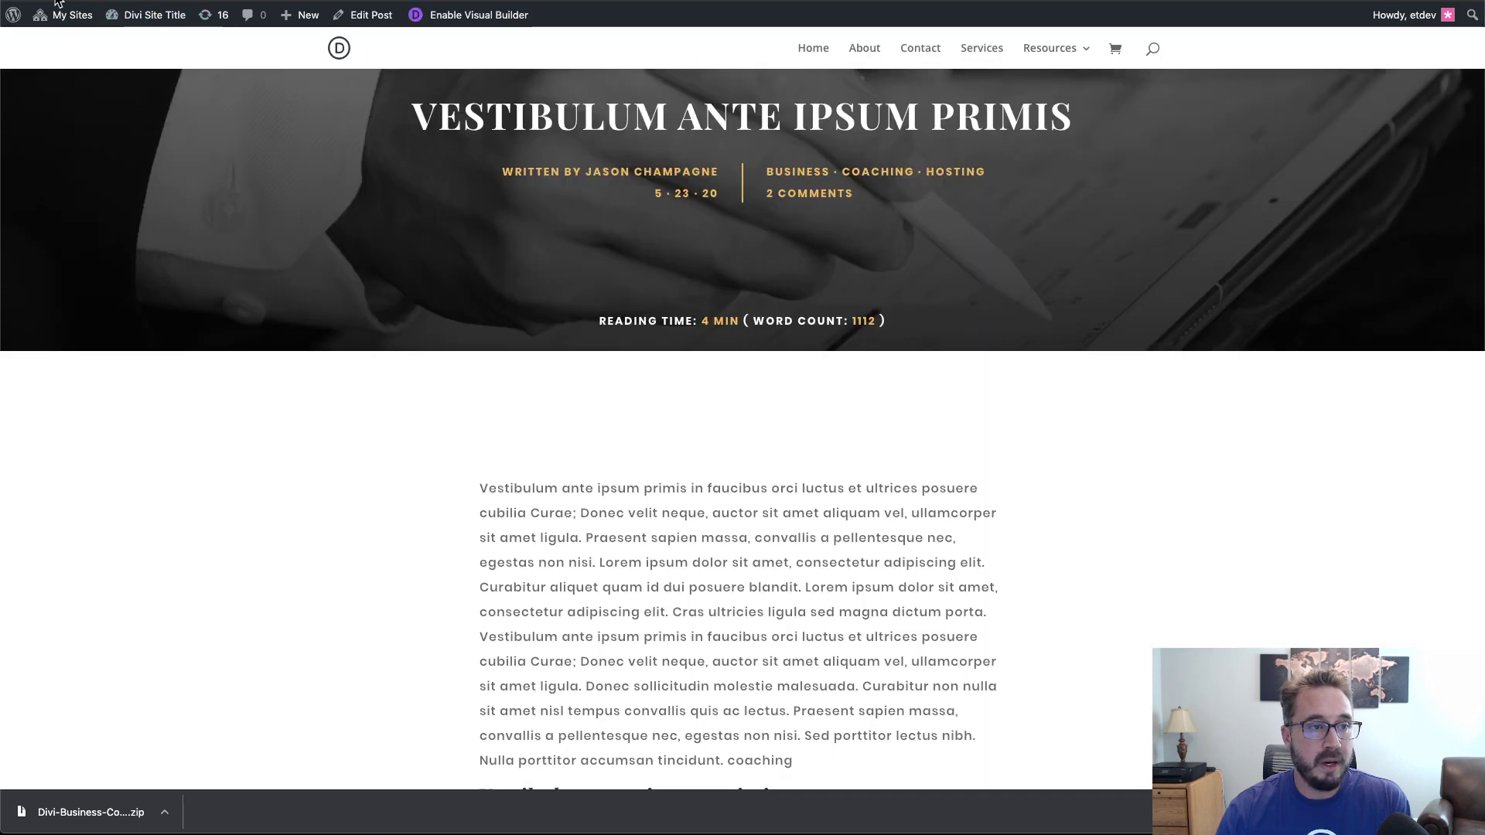
Step: Switch to the live "Vestibulum Ante Ipsum Primis" post, reload it, and examine its reading time and word count line and content
{"action": "key", "text": "super+r"}
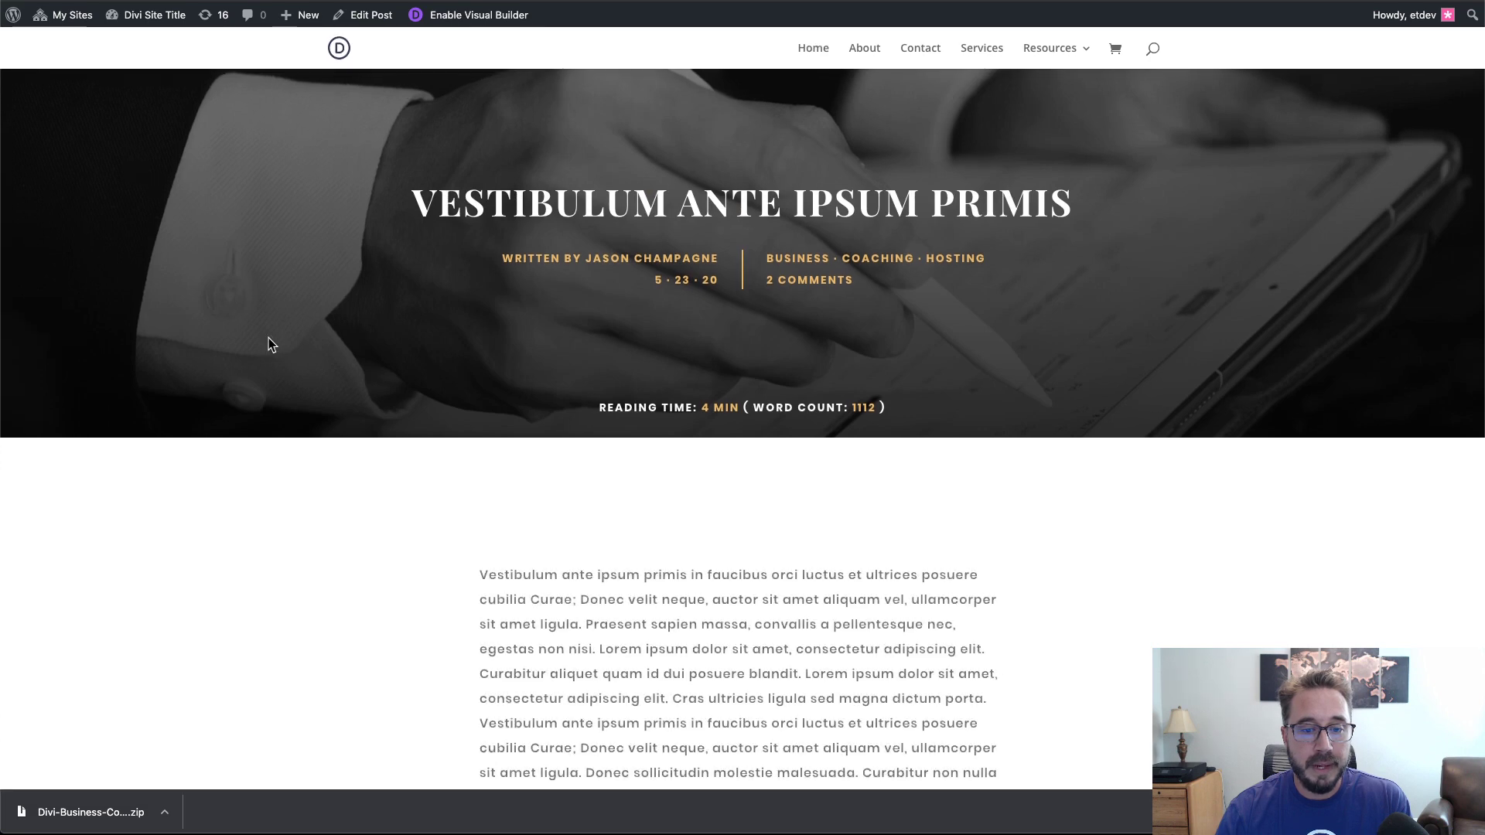
{"action": "scroll", "coordinate": [745, 548], "scroll_direction": "down", "scroll_amount": 3}
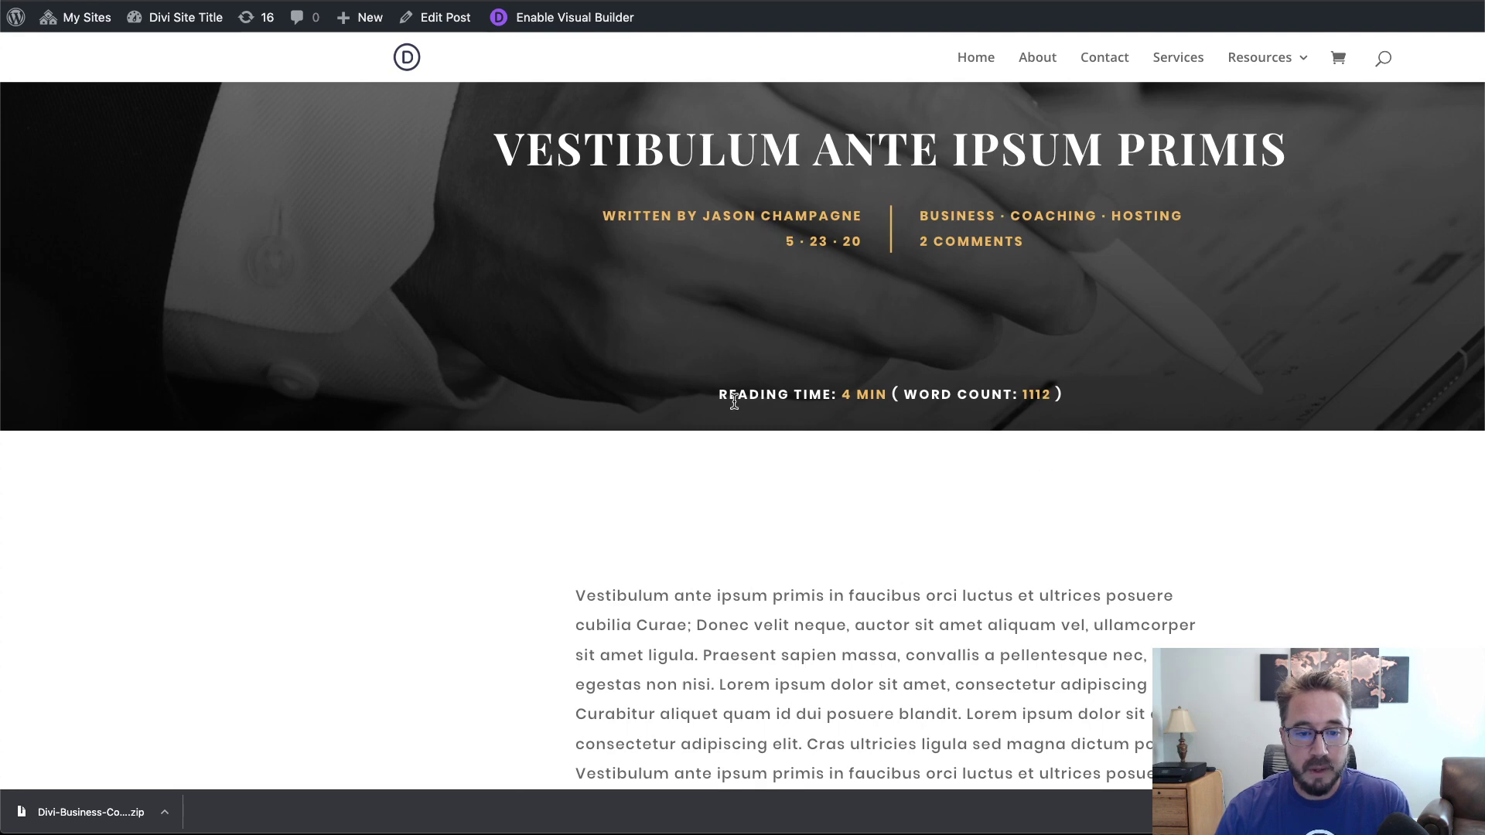
{"action": "left_click_drag", "start_coordinate": [720, 396], "coordinate": [1070, 401]}
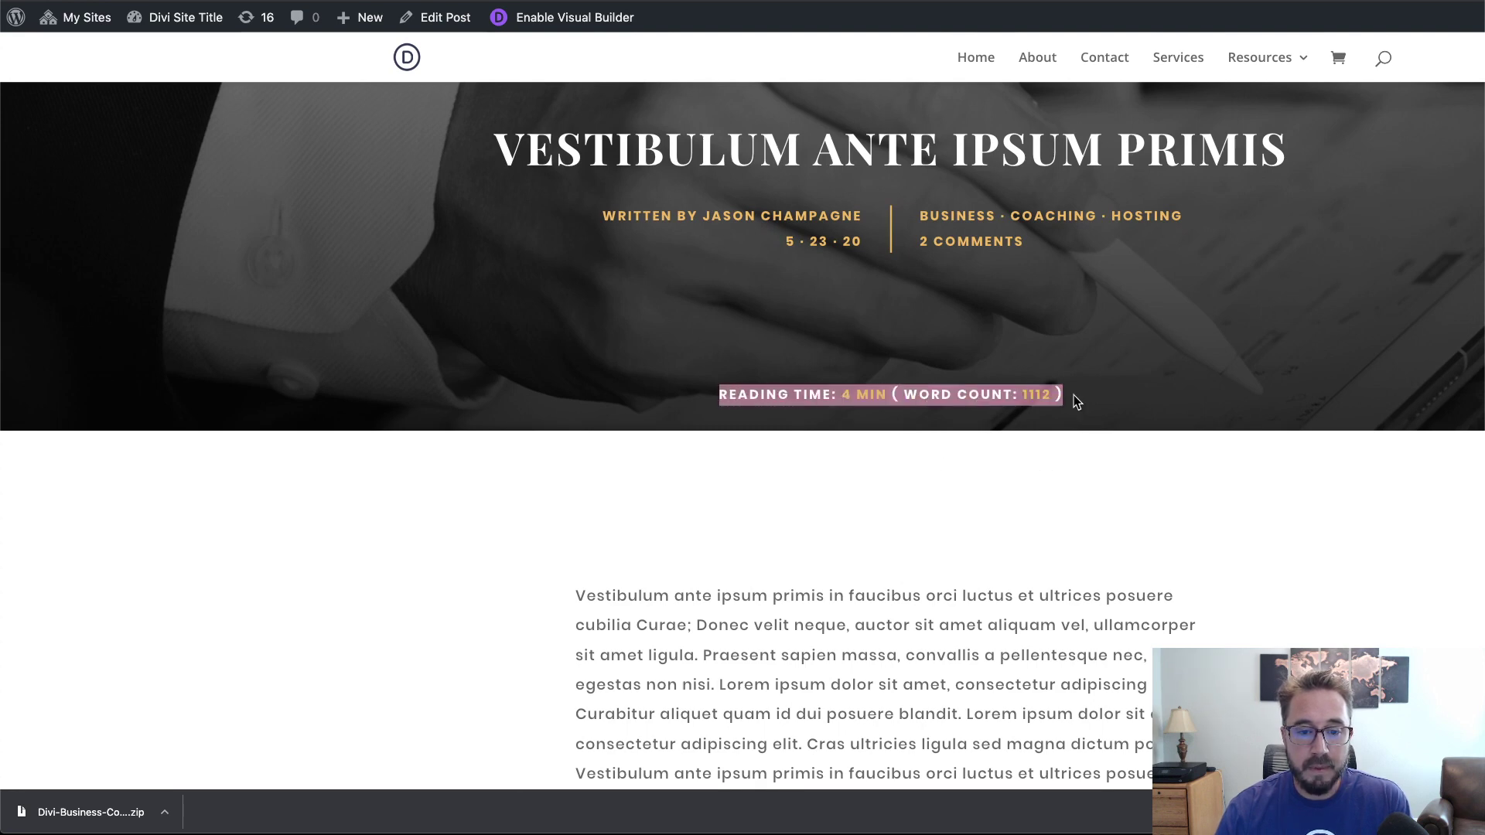
{"action": "left_click", "coordinate": [1056, 437]}
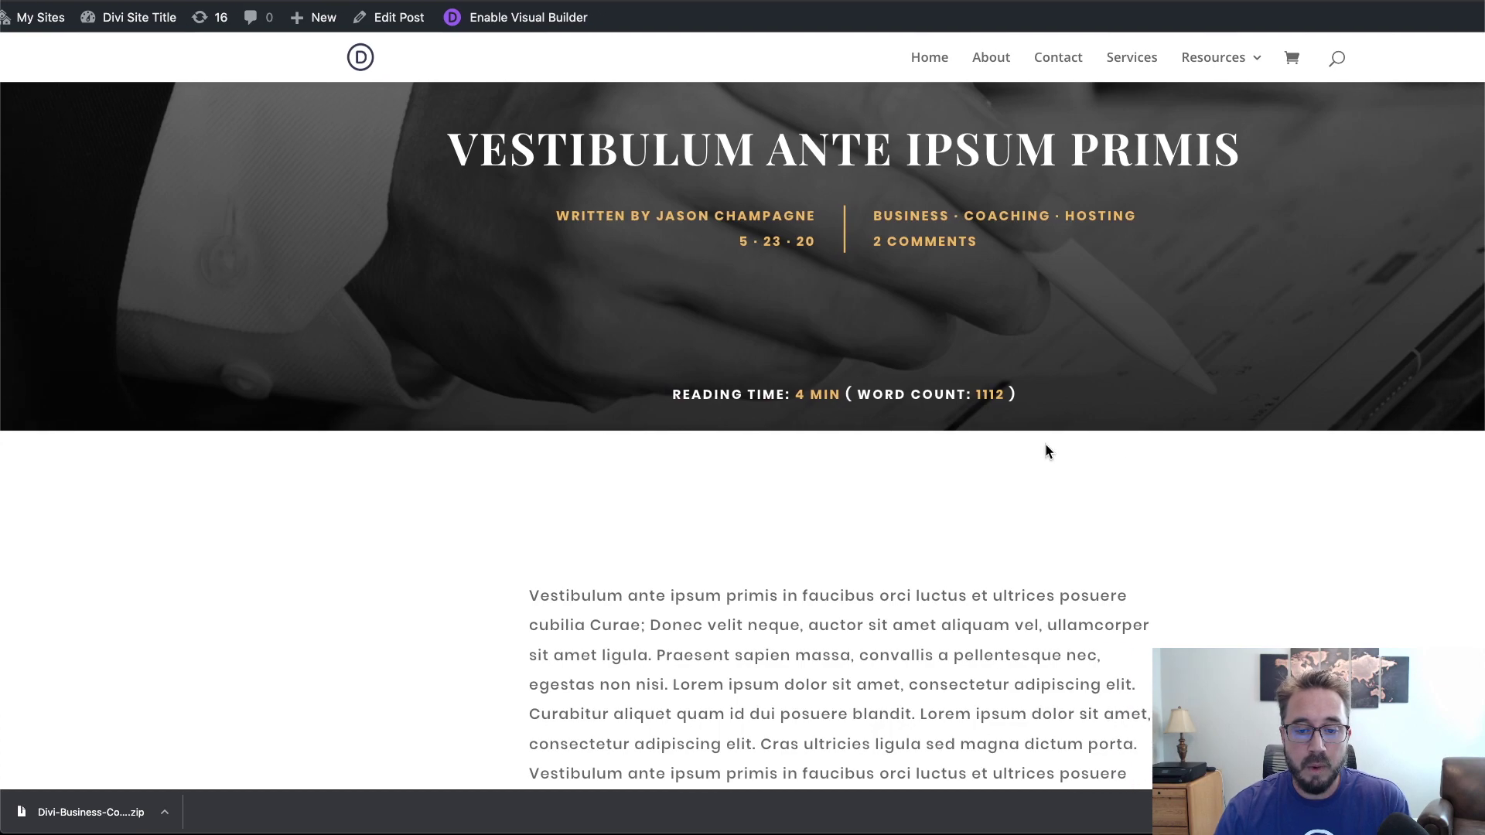
{"action": "scroll", "coordinate": [1047, 450], "scroll_direction": "down", "scroll_amount": 20}
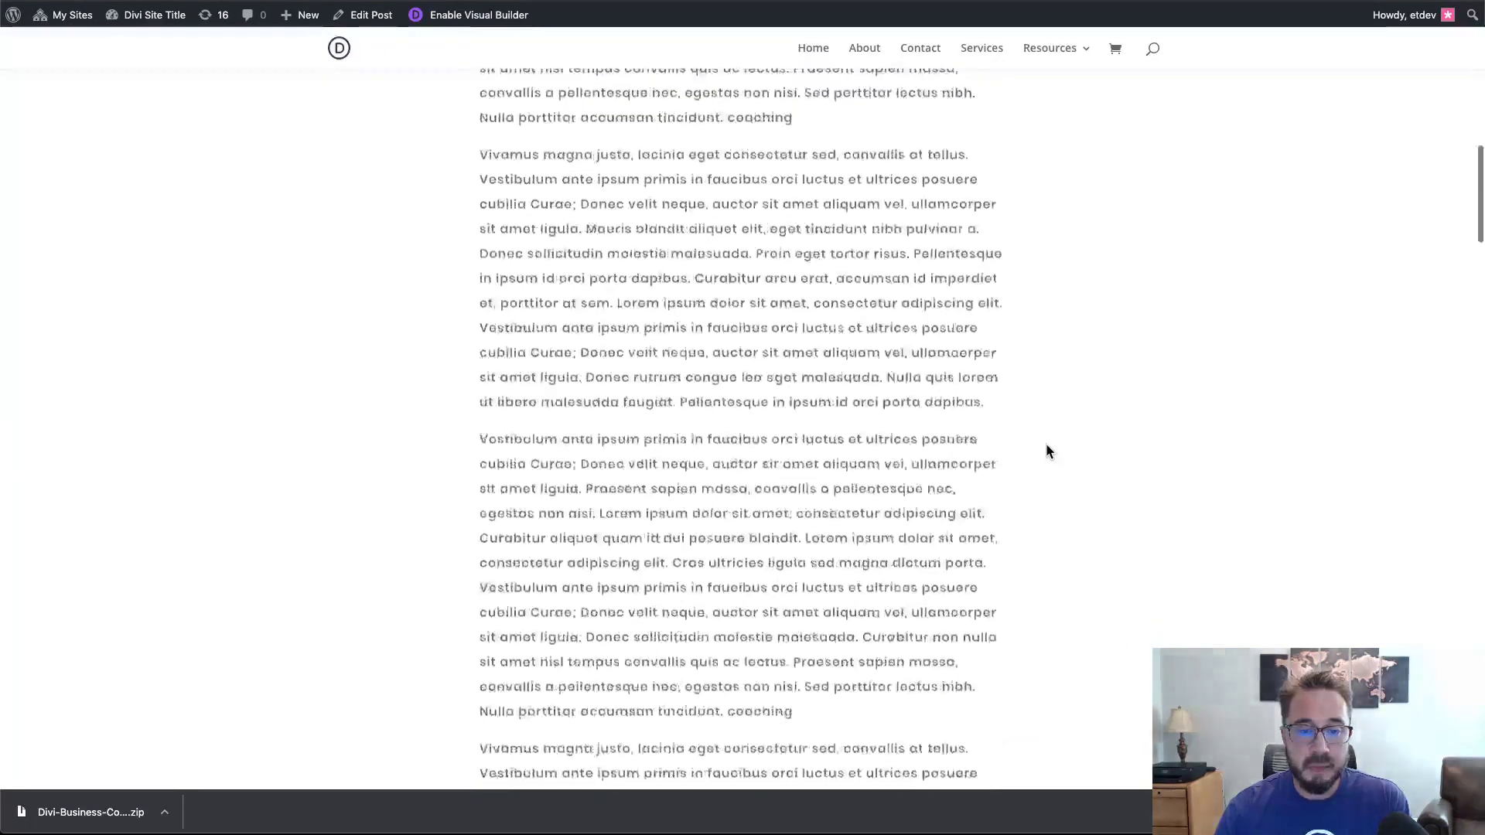
{"action": "scroll", "coordinate": [1045, 451], "scroll_direction": "down", "scroll_amount": 5}
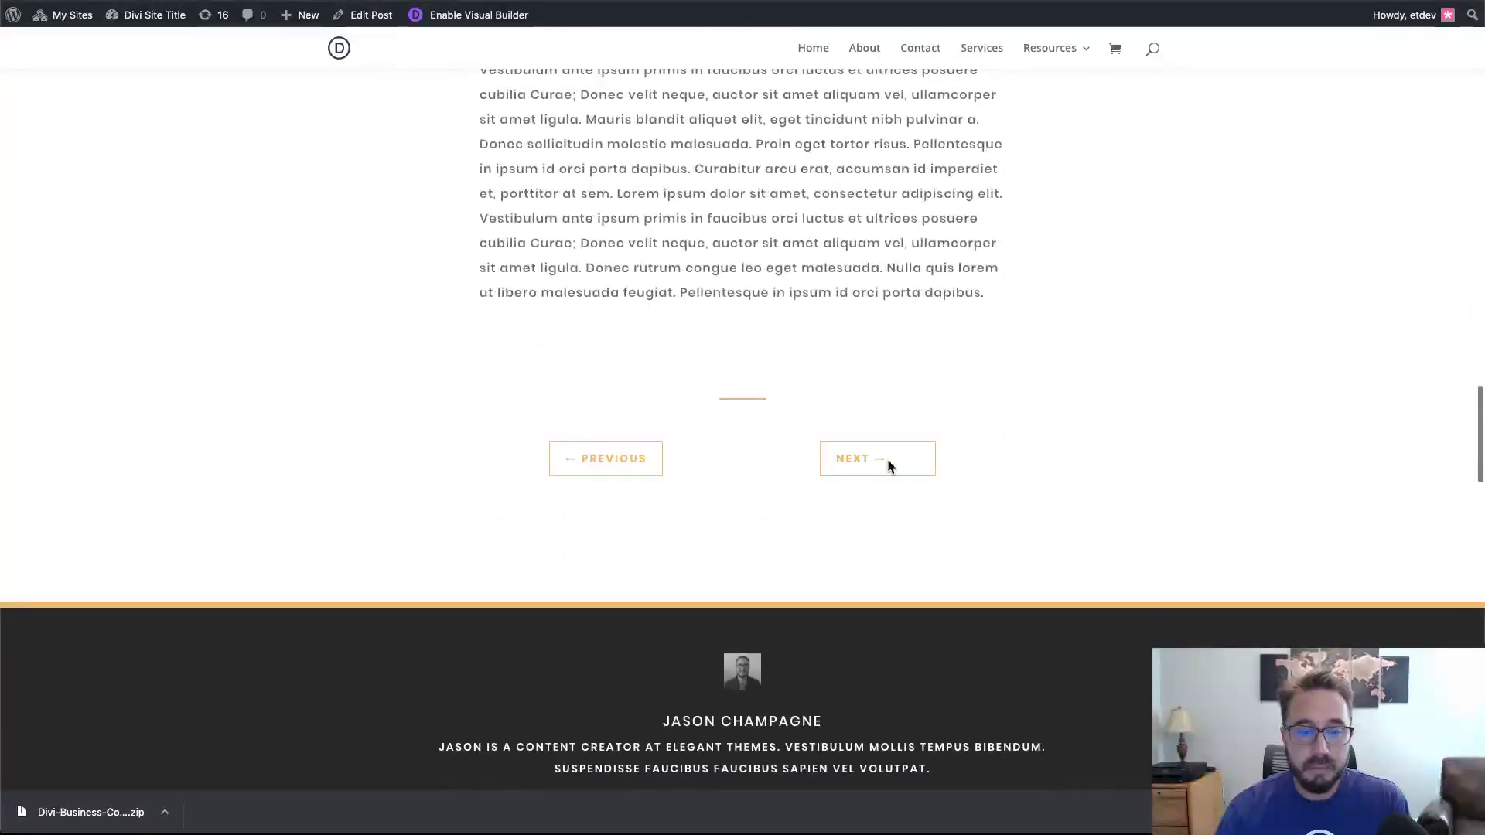
Step: Go to the previous post, "Integer Euismod Lacus Luctus Magna", and compare its reading time and word count with its content
{"action": "left_click", "coordinate": [647, 466]}
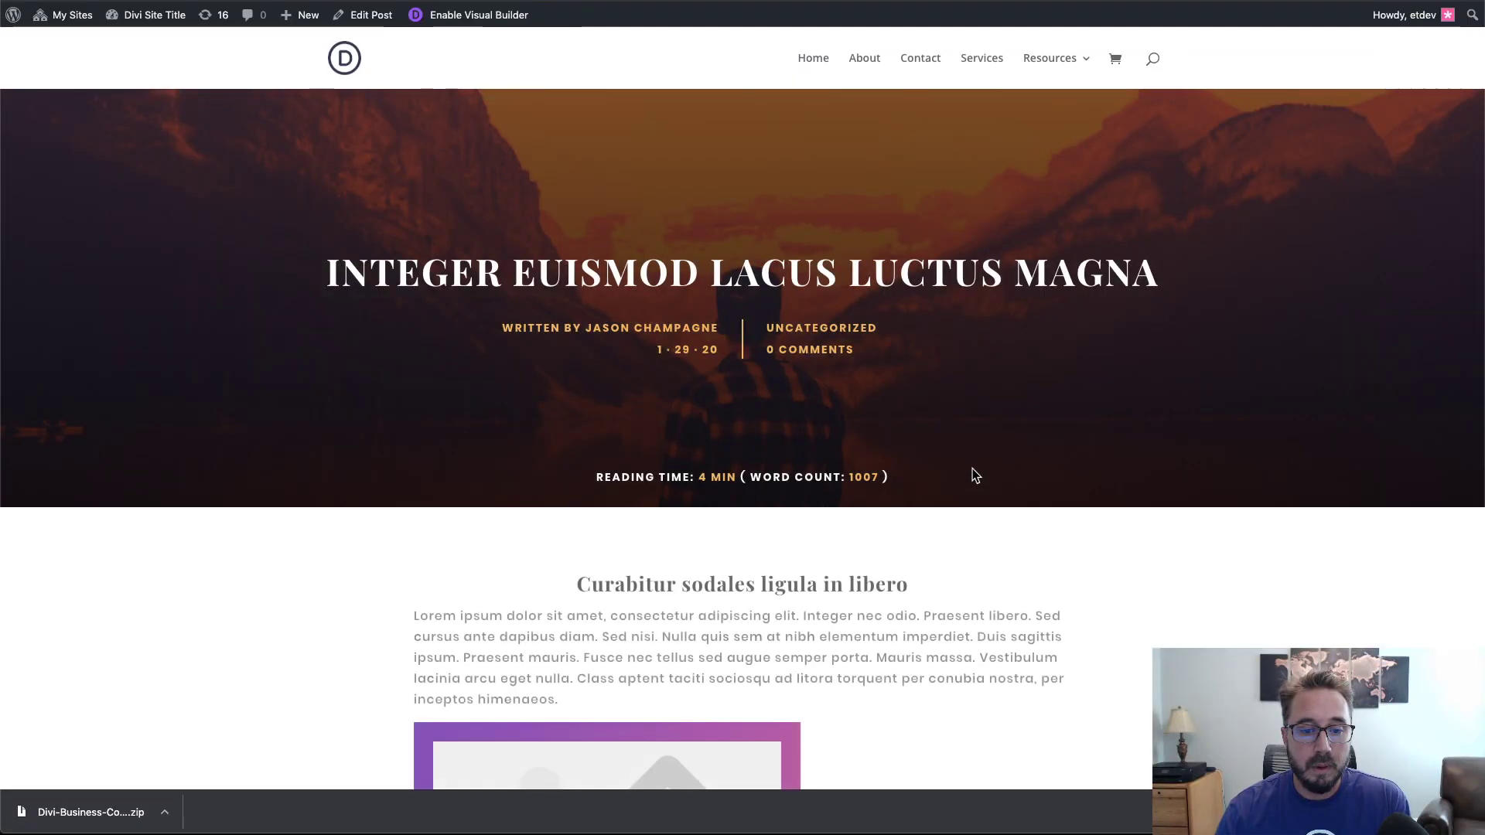
{"action": "scroll", "coordinate": [975, 475], "scroll_direction": "down", "scroll_amount": 2}
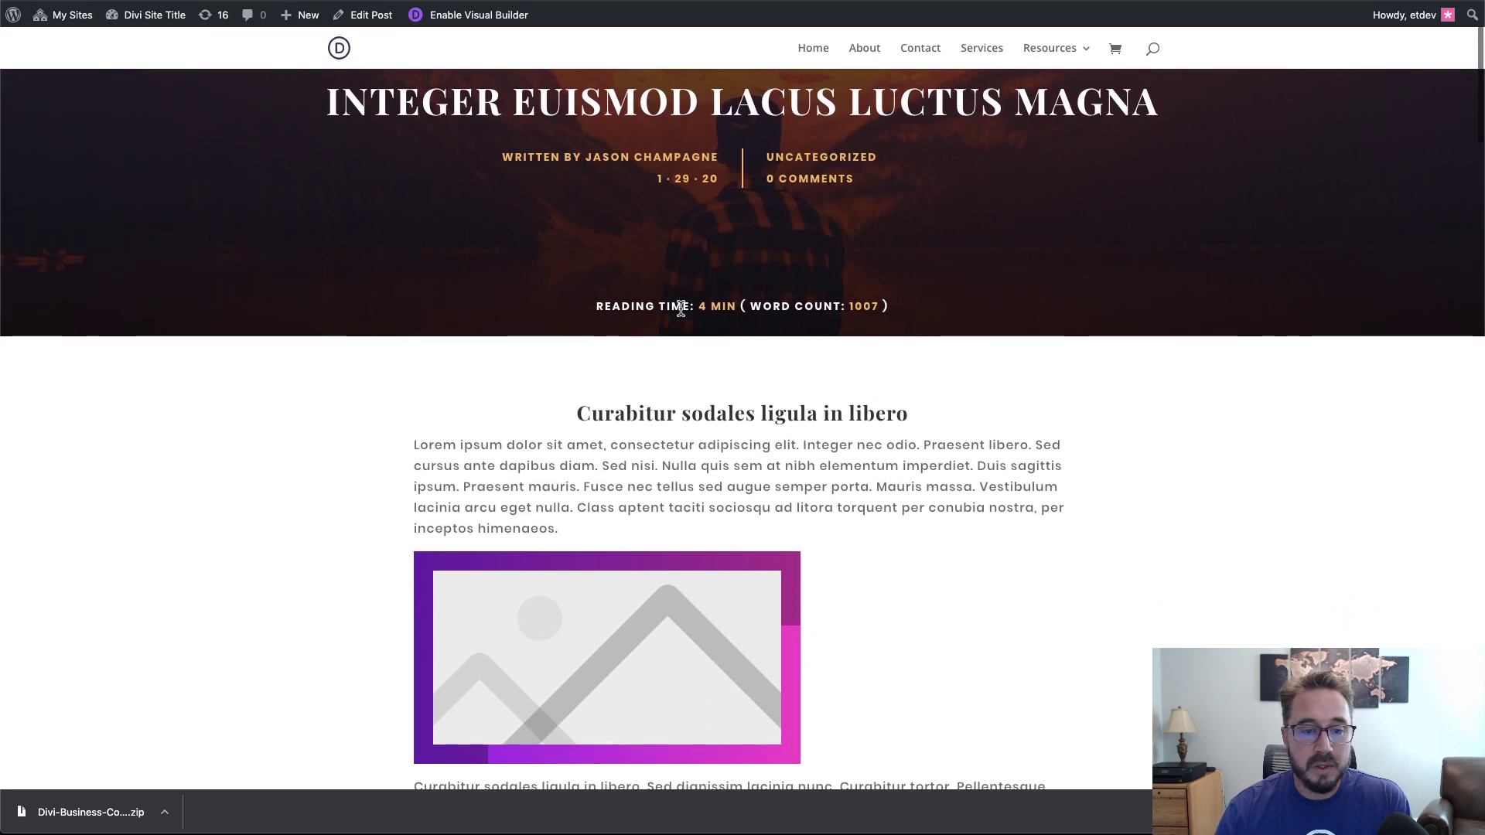
{"action": "scroll", "coordinate": [681, 309], "scroll_direction": "down", "scroll_amount": 1}
{"action": "scroll", "coordinate": [680, 308], "scroll_direction": "down", "scroll_amount": 10}
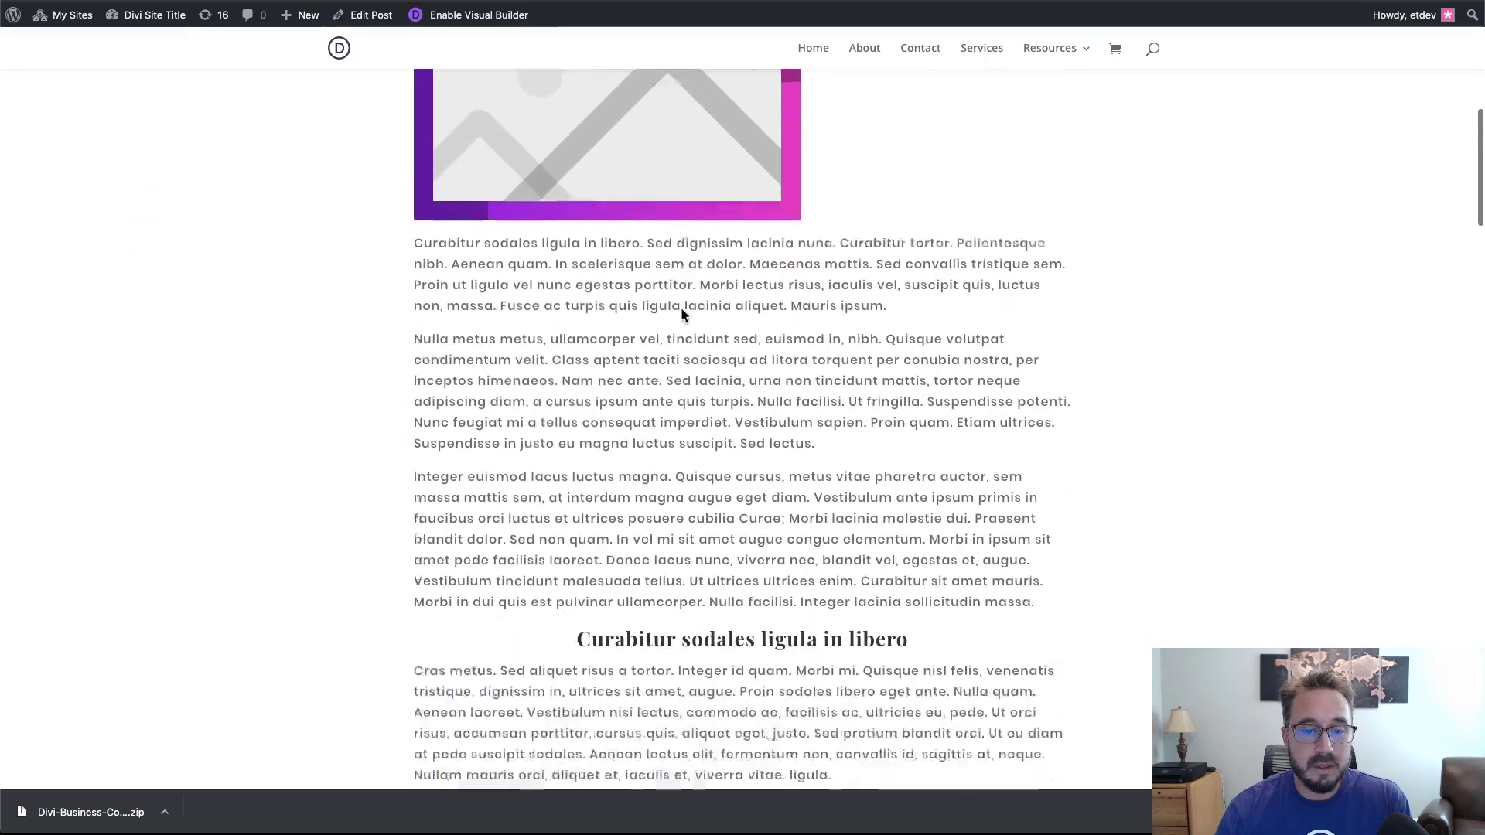
{"action": "scroll", "coordinate": [681, 308], "scroll_direction": "down", "scroll_amount": 10}
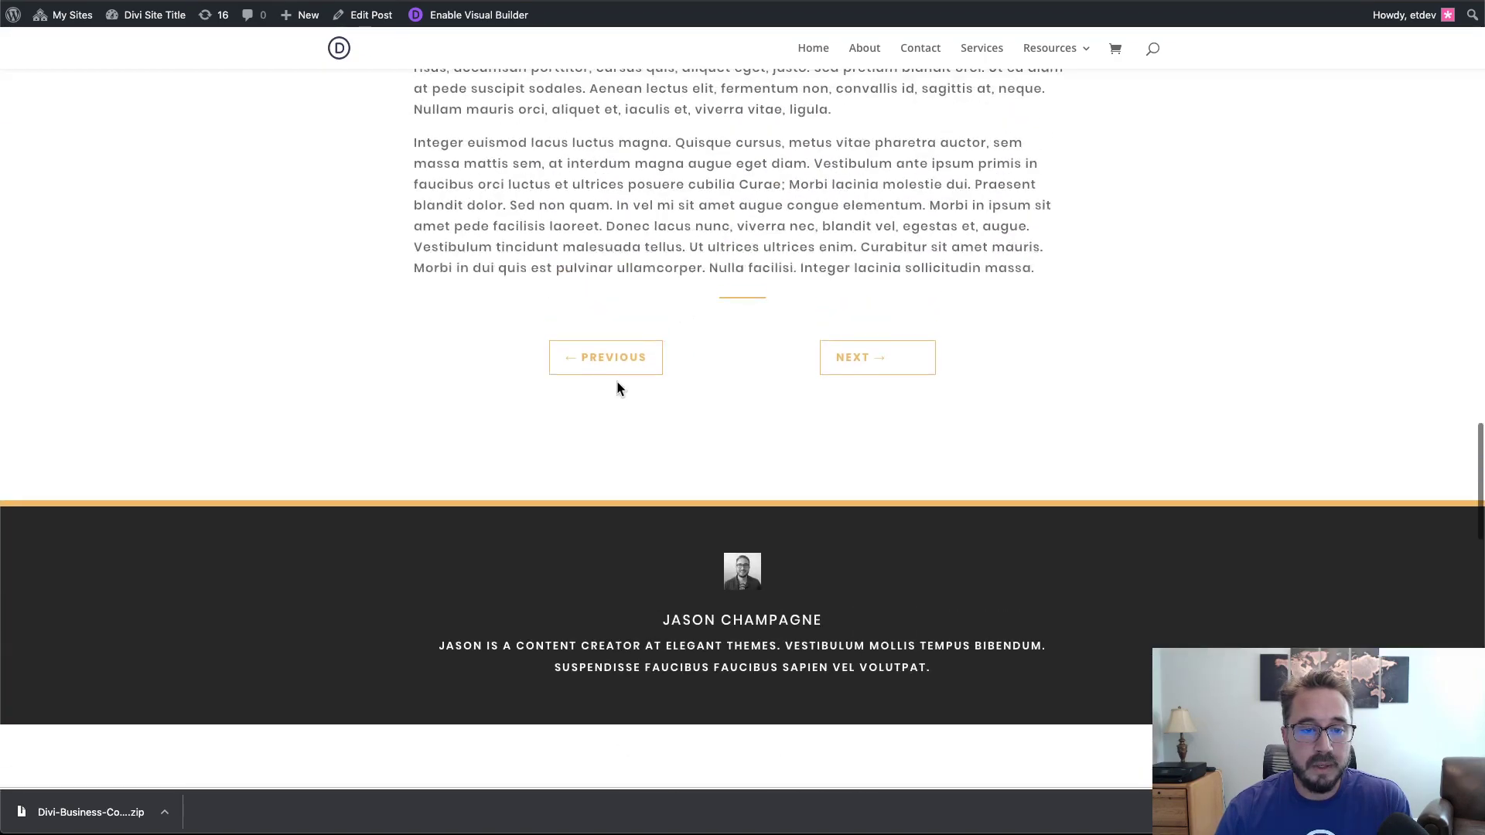
Step: Go one post further back to "Managing Your Site" and check its reading time and word count against the post's length
{"action": "left_click", "coordinate": [619, 370]}
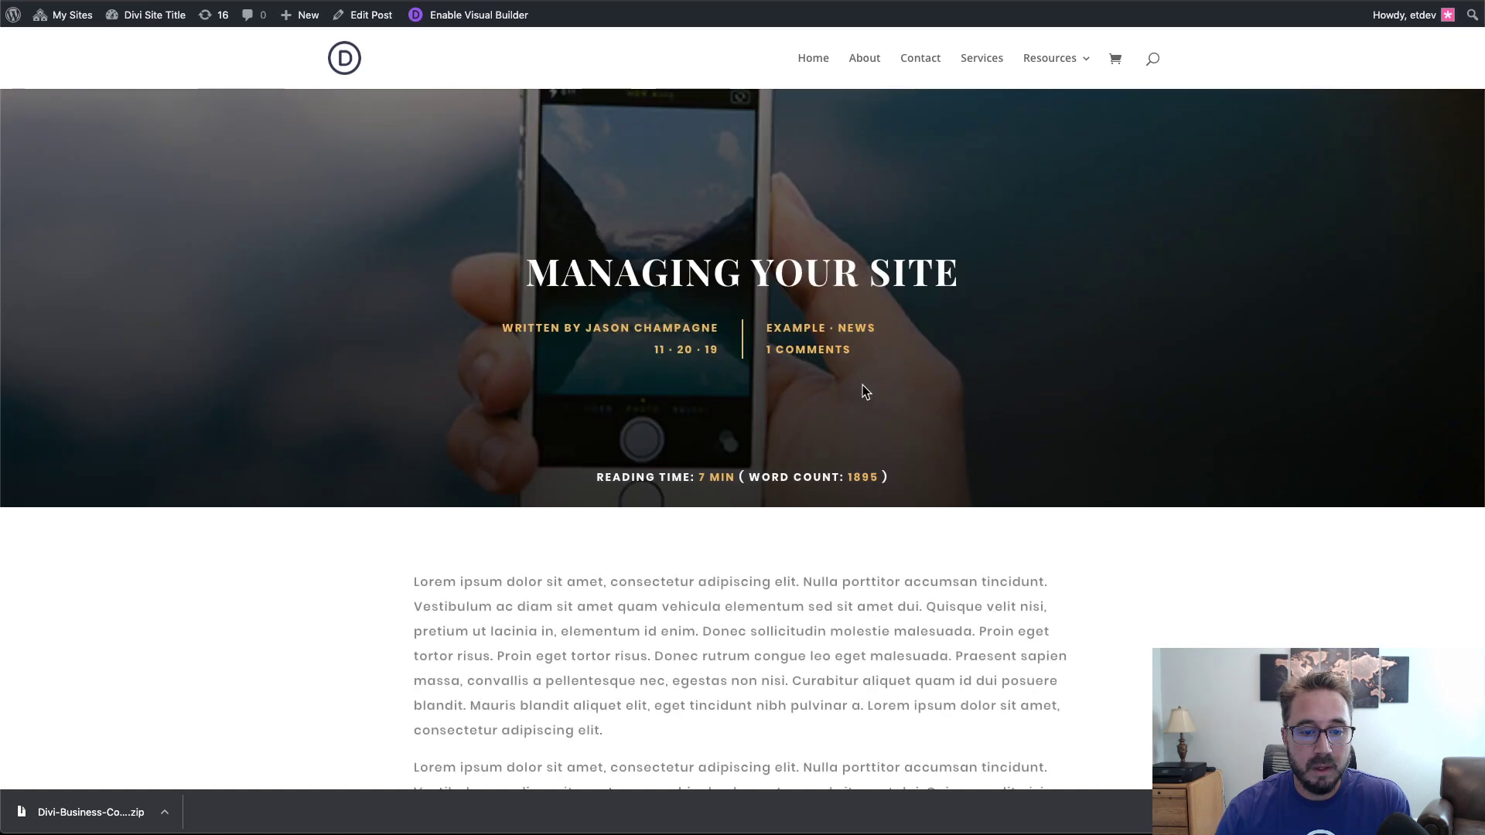
{"action": "scroll", "coordinate": [865, 390], "scroll_direction": "down", "scroll_amount": 2}
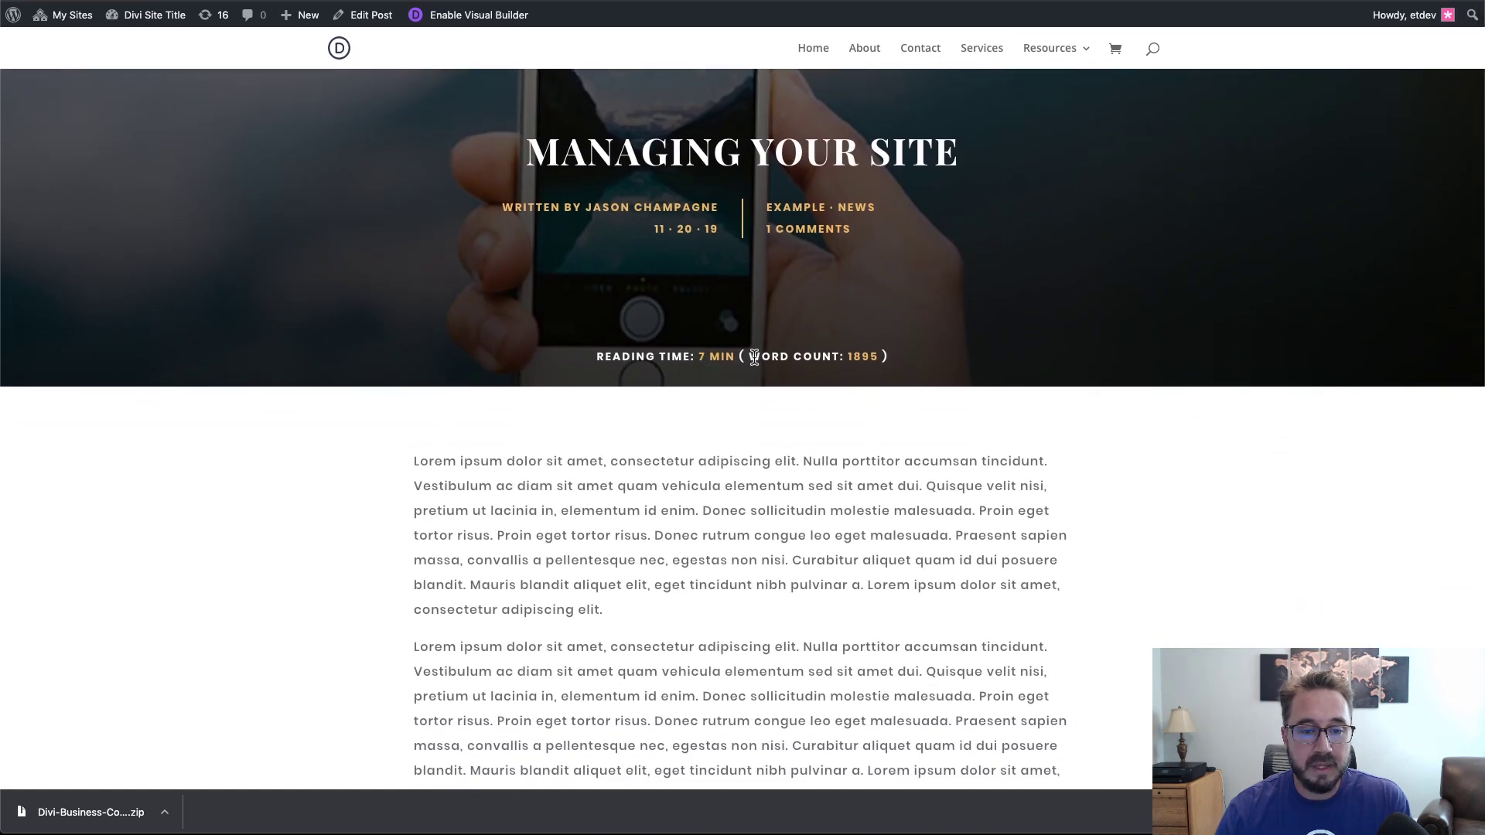
{"action": "scroll", "coordinate": [866, 401], "scroll_direction": "down", "scroll_amount": 10}
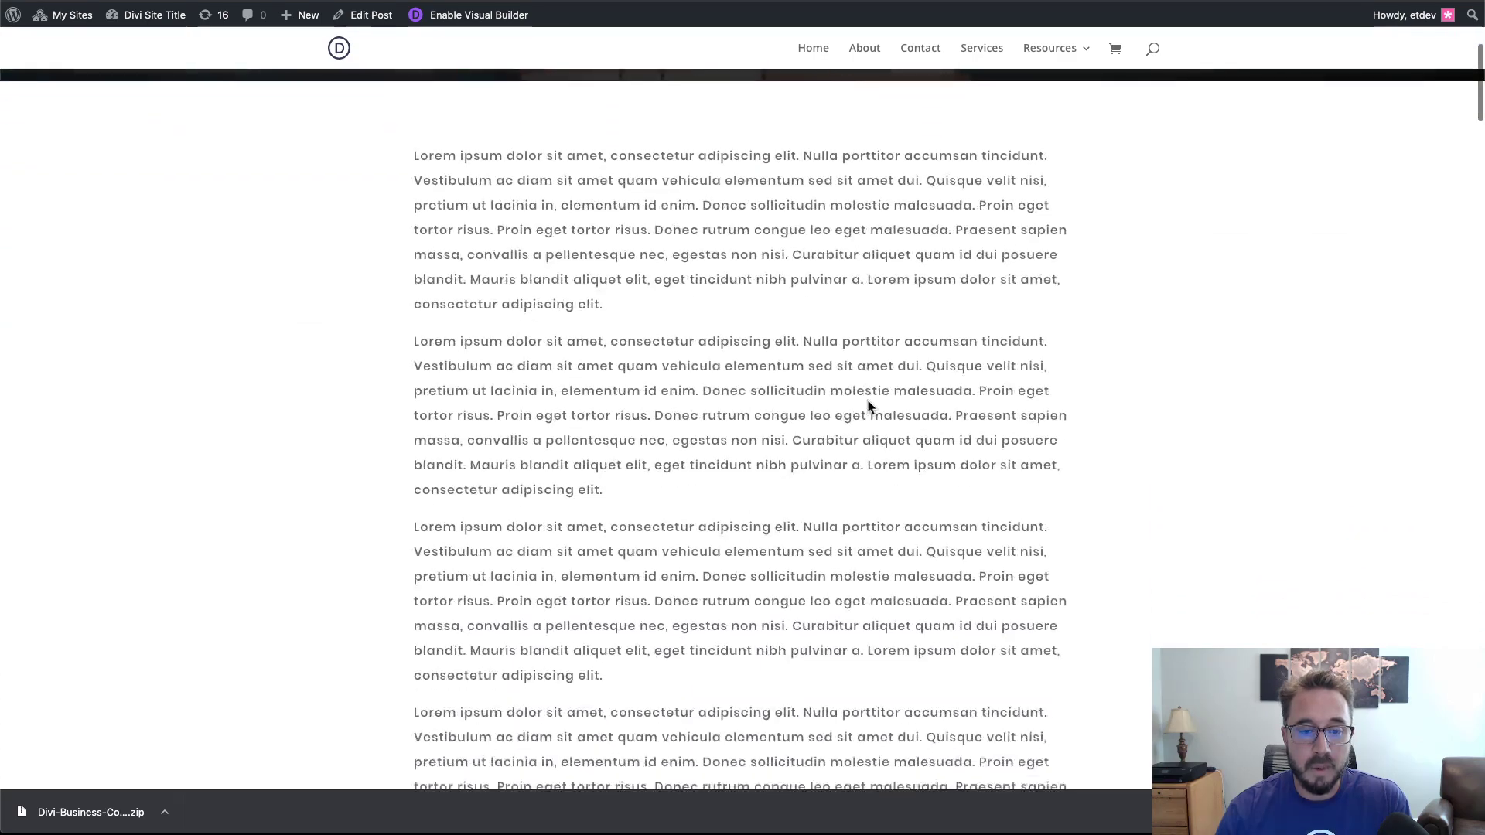
{"action": "scroll", "coordinate": [864, 399], "scroll_direction": "down", "scroll_amount": 5}
{"action": "scroll", "coordinate": [865, 398], "scroll_direction": "up", "scroll_amount": 15}
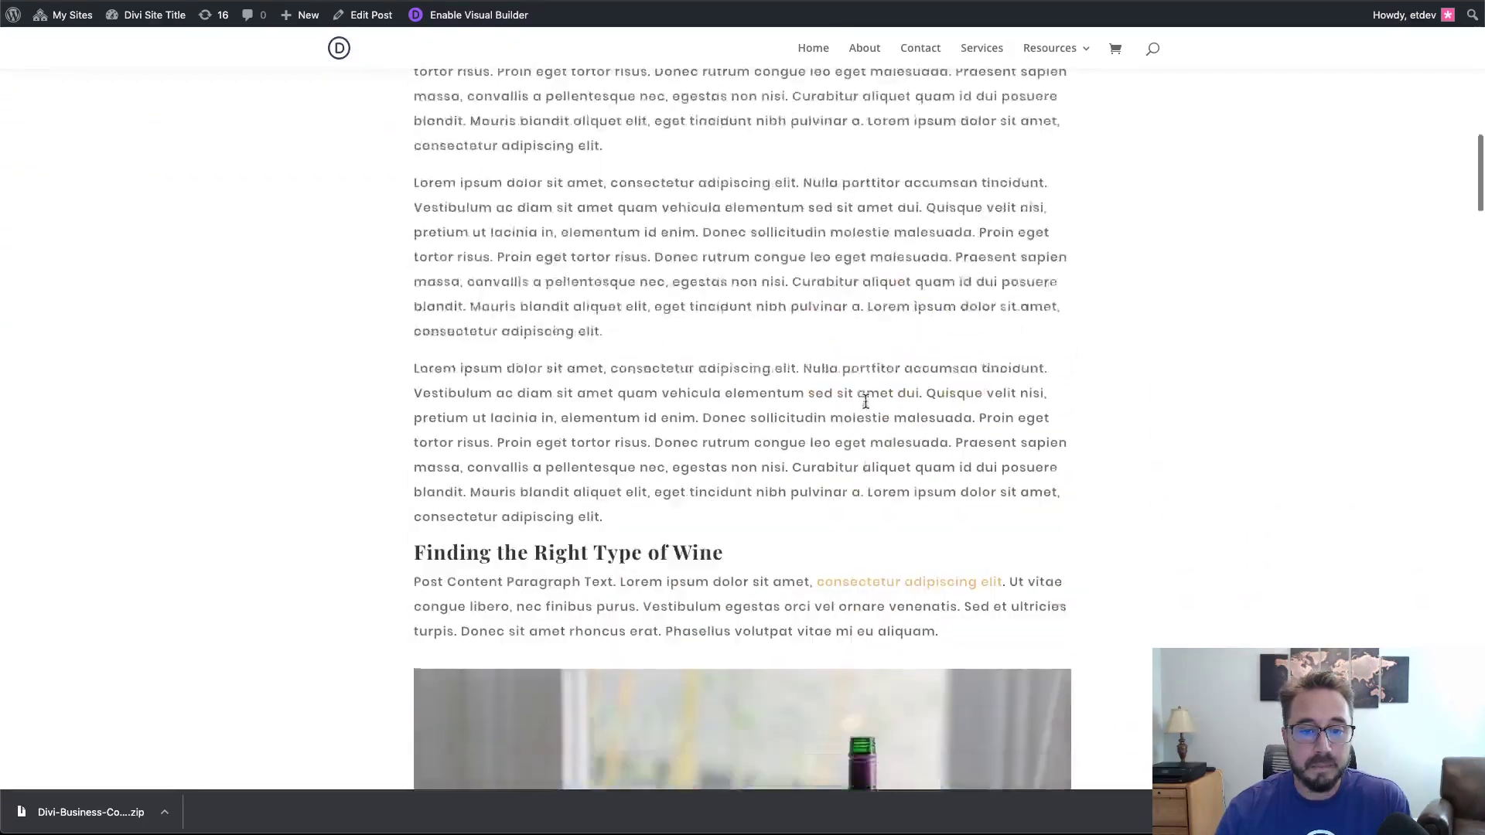
{"action": "scroll", "coordinate": [868, 410], "scroll_direction": "up", "scroll_amount": 4}
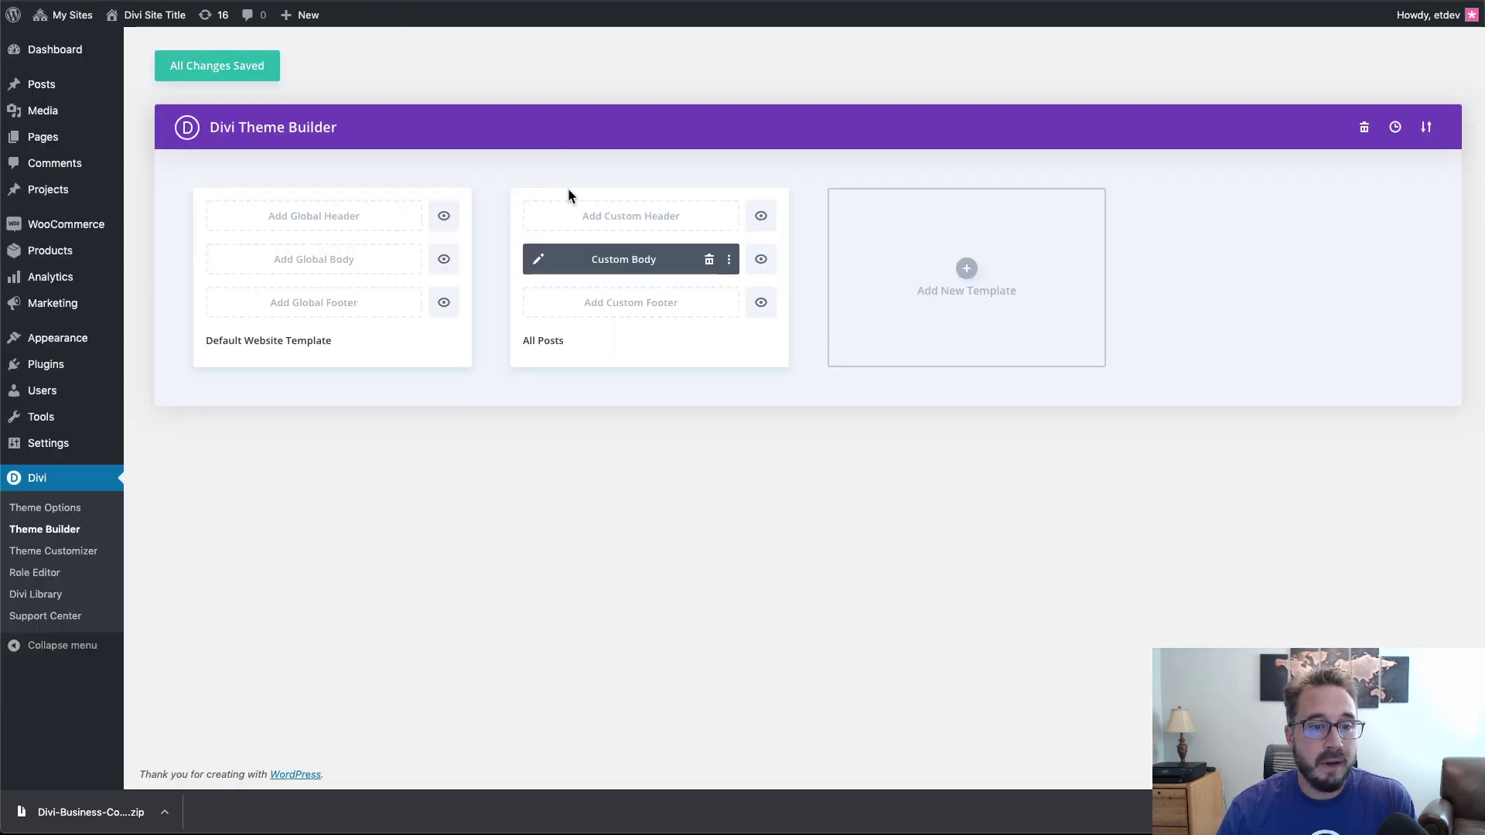
Step: Reopen the All Posts body layout from the Theme Builder to review it, and look over the Business Consultant template's download page
{"action": "left_click", "coordinate": [539, 261]}
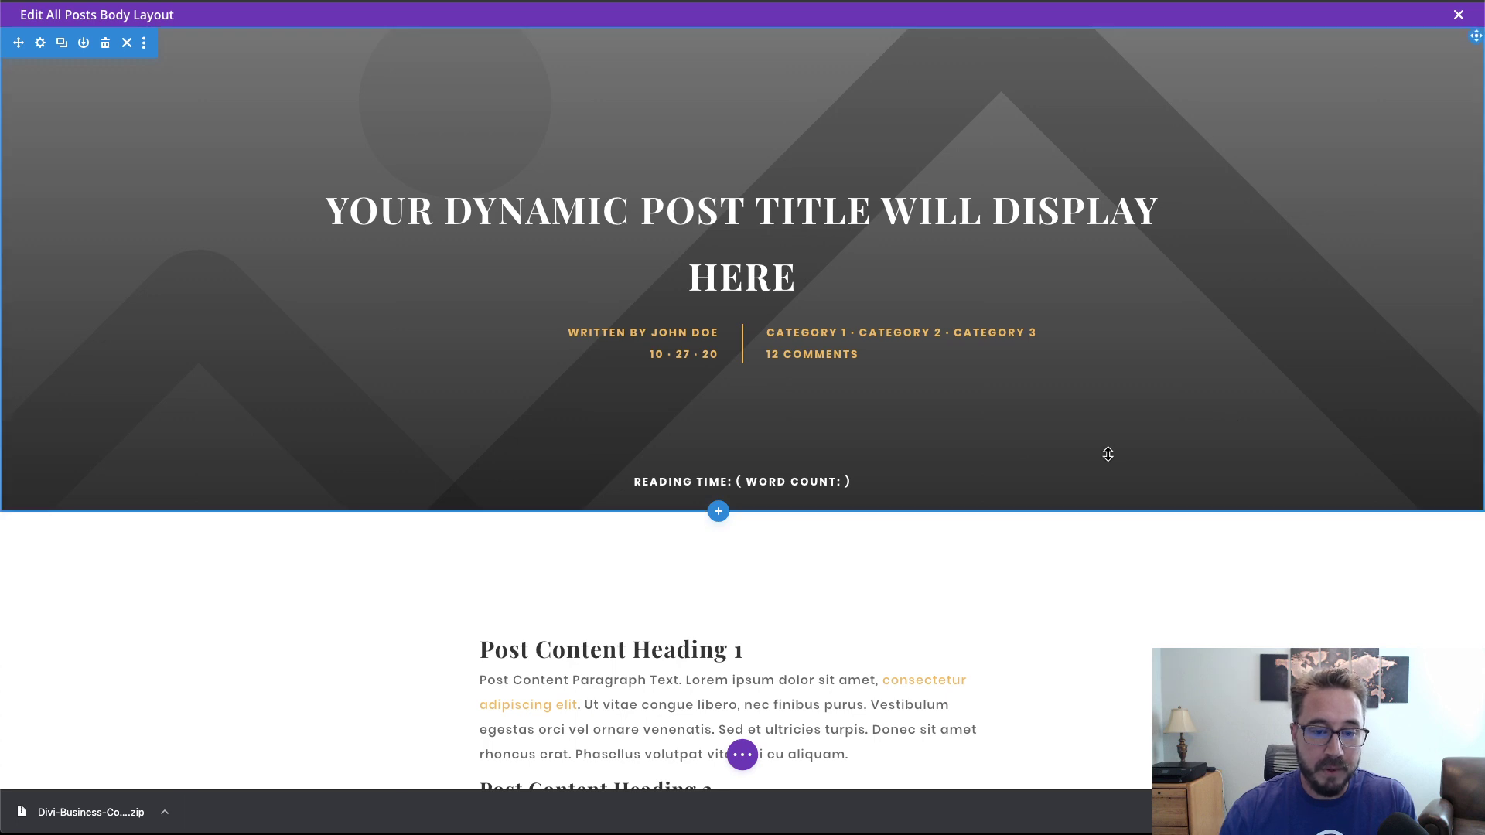
{"action": "scroll", "coordinate": [1107, 452], "scroll_direction": "down", "scroll_amount": 2}
{"action": "scroll", "coordinate": [1107, 454], "scroll_direction": "up", "scroll_amount": 2}
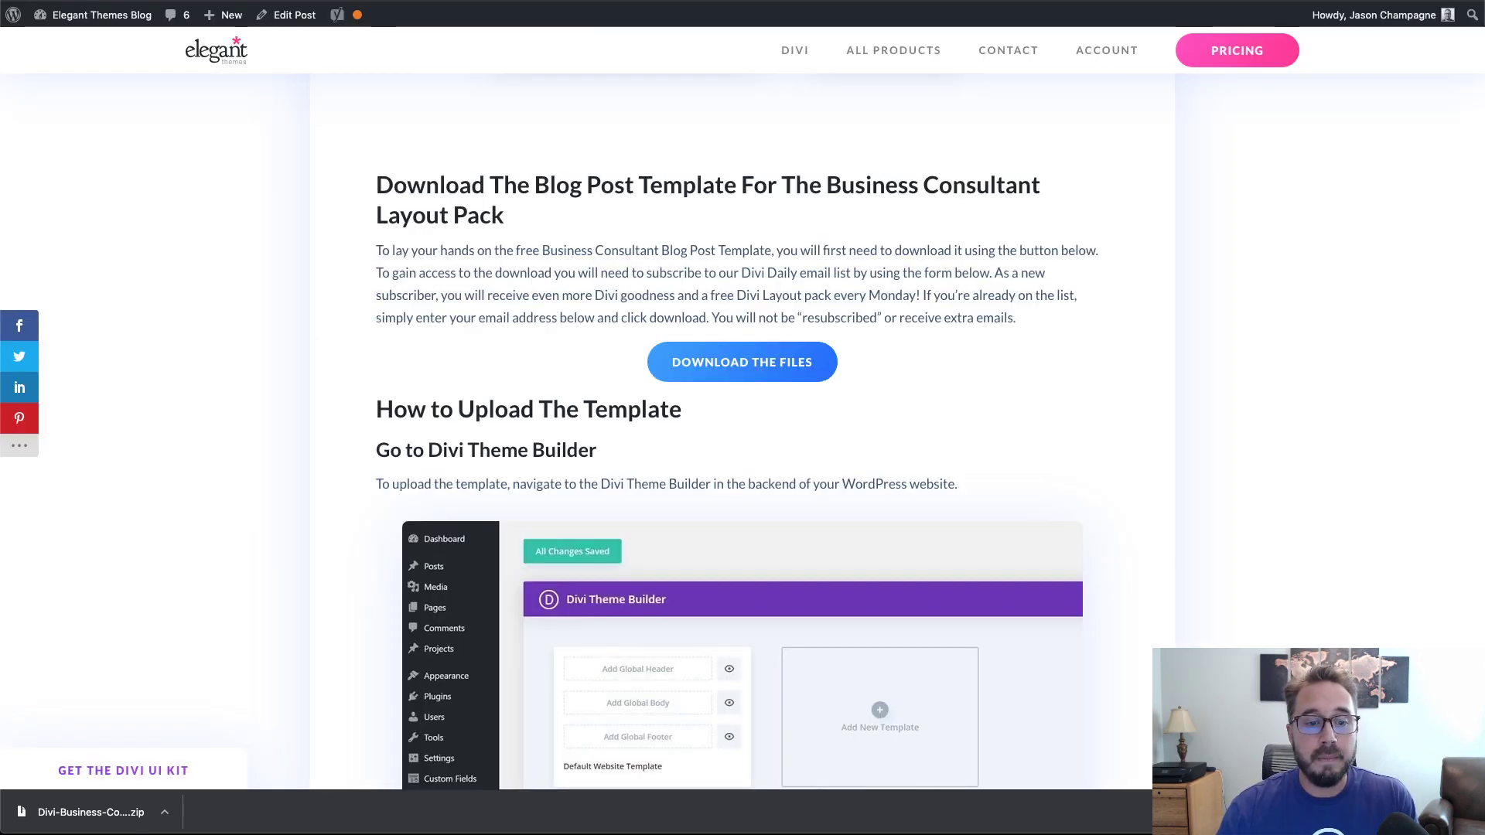
{"action": "scroll", "coordinate": [899, 120], "scroll_direction": "up", "scroll_amount": 5}
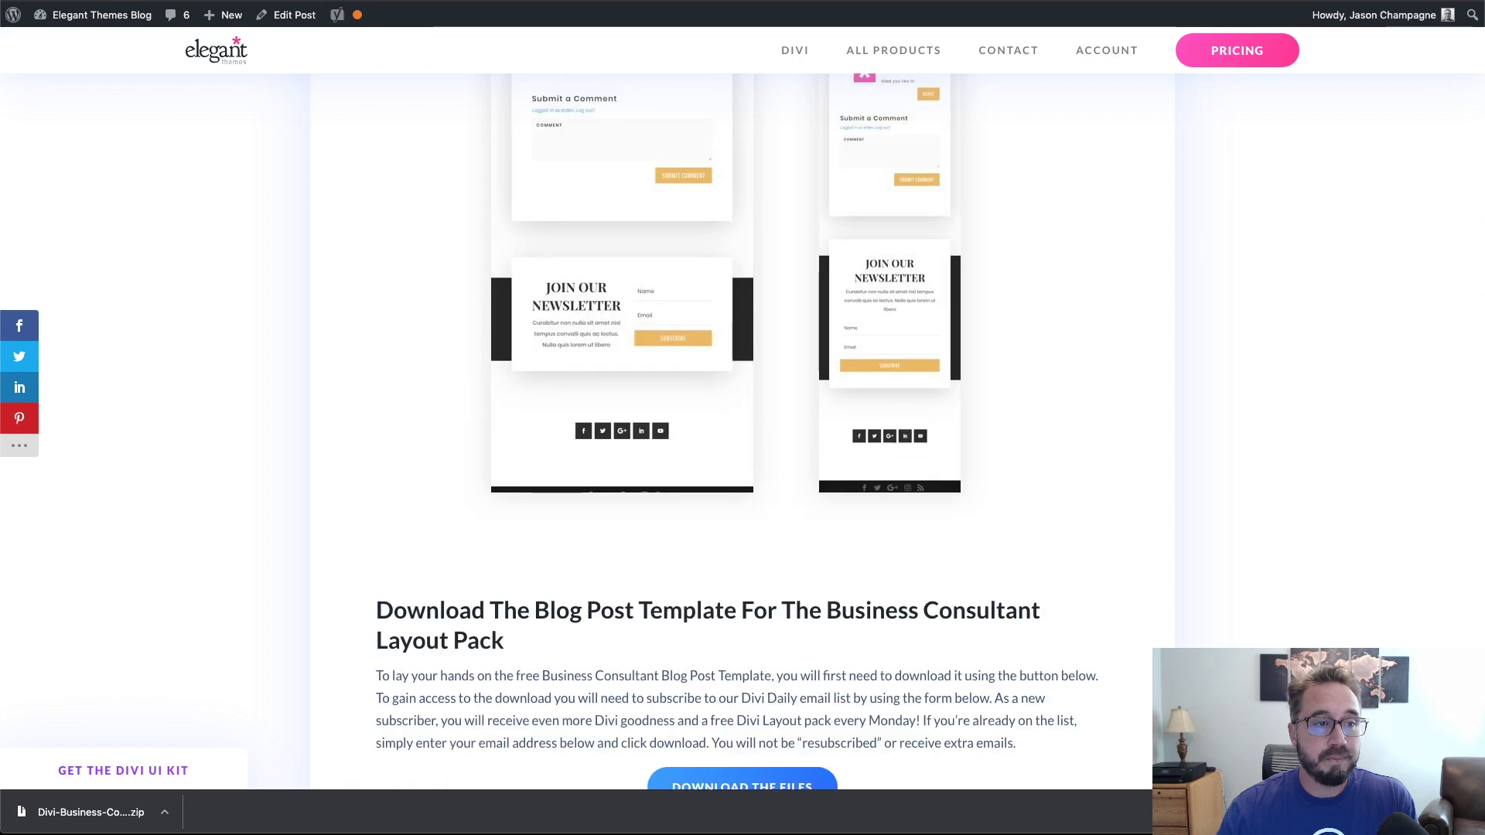